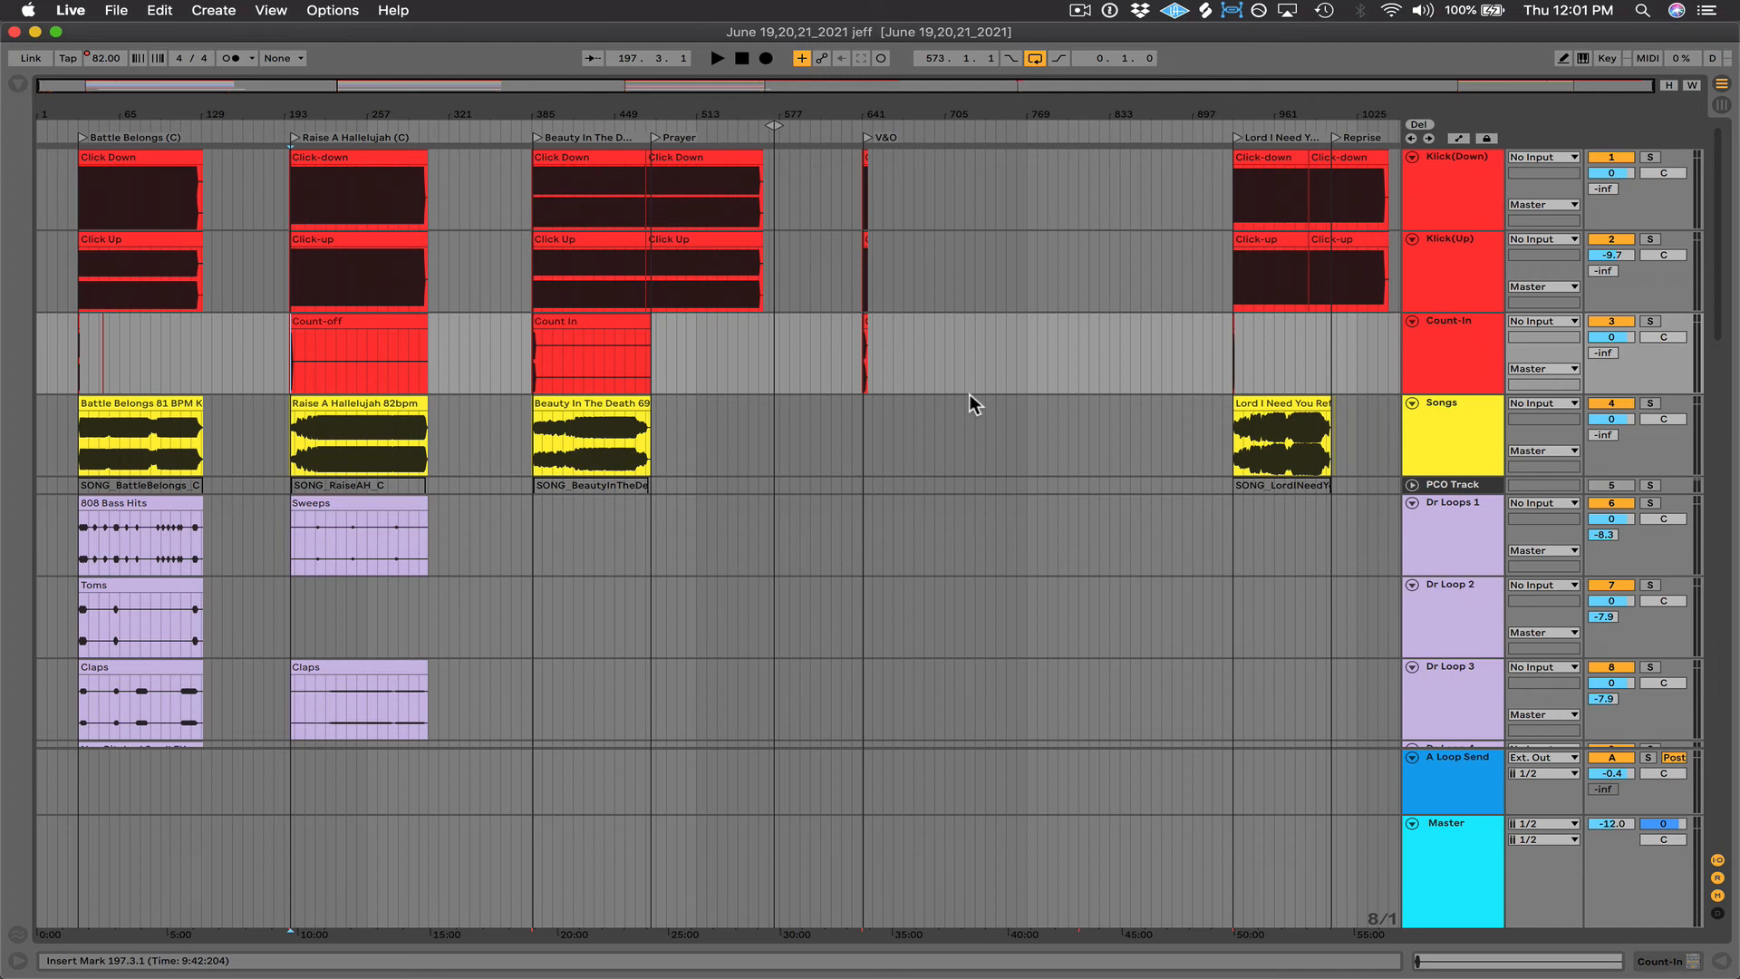
# - Show the automation lanes, expand the Master track's Song Tempo lane, set its maximum to 90, and leave Draw Mode
pyautogui.press('a')
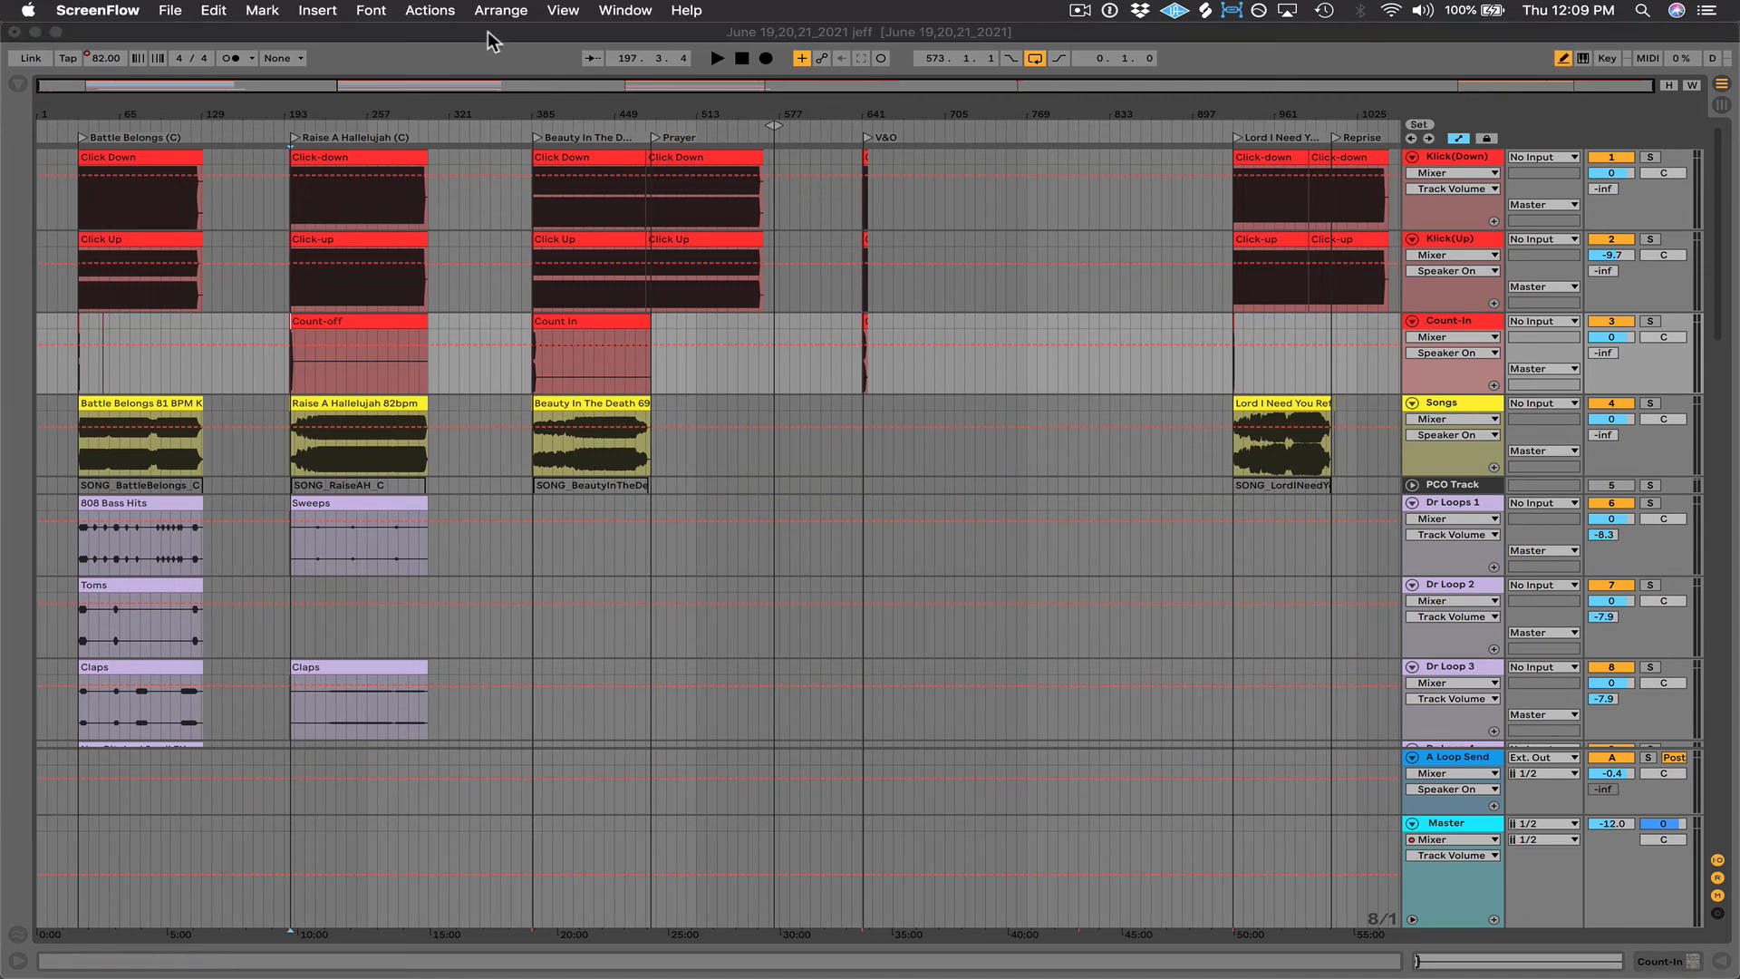
pyautogui.click(487, 40)
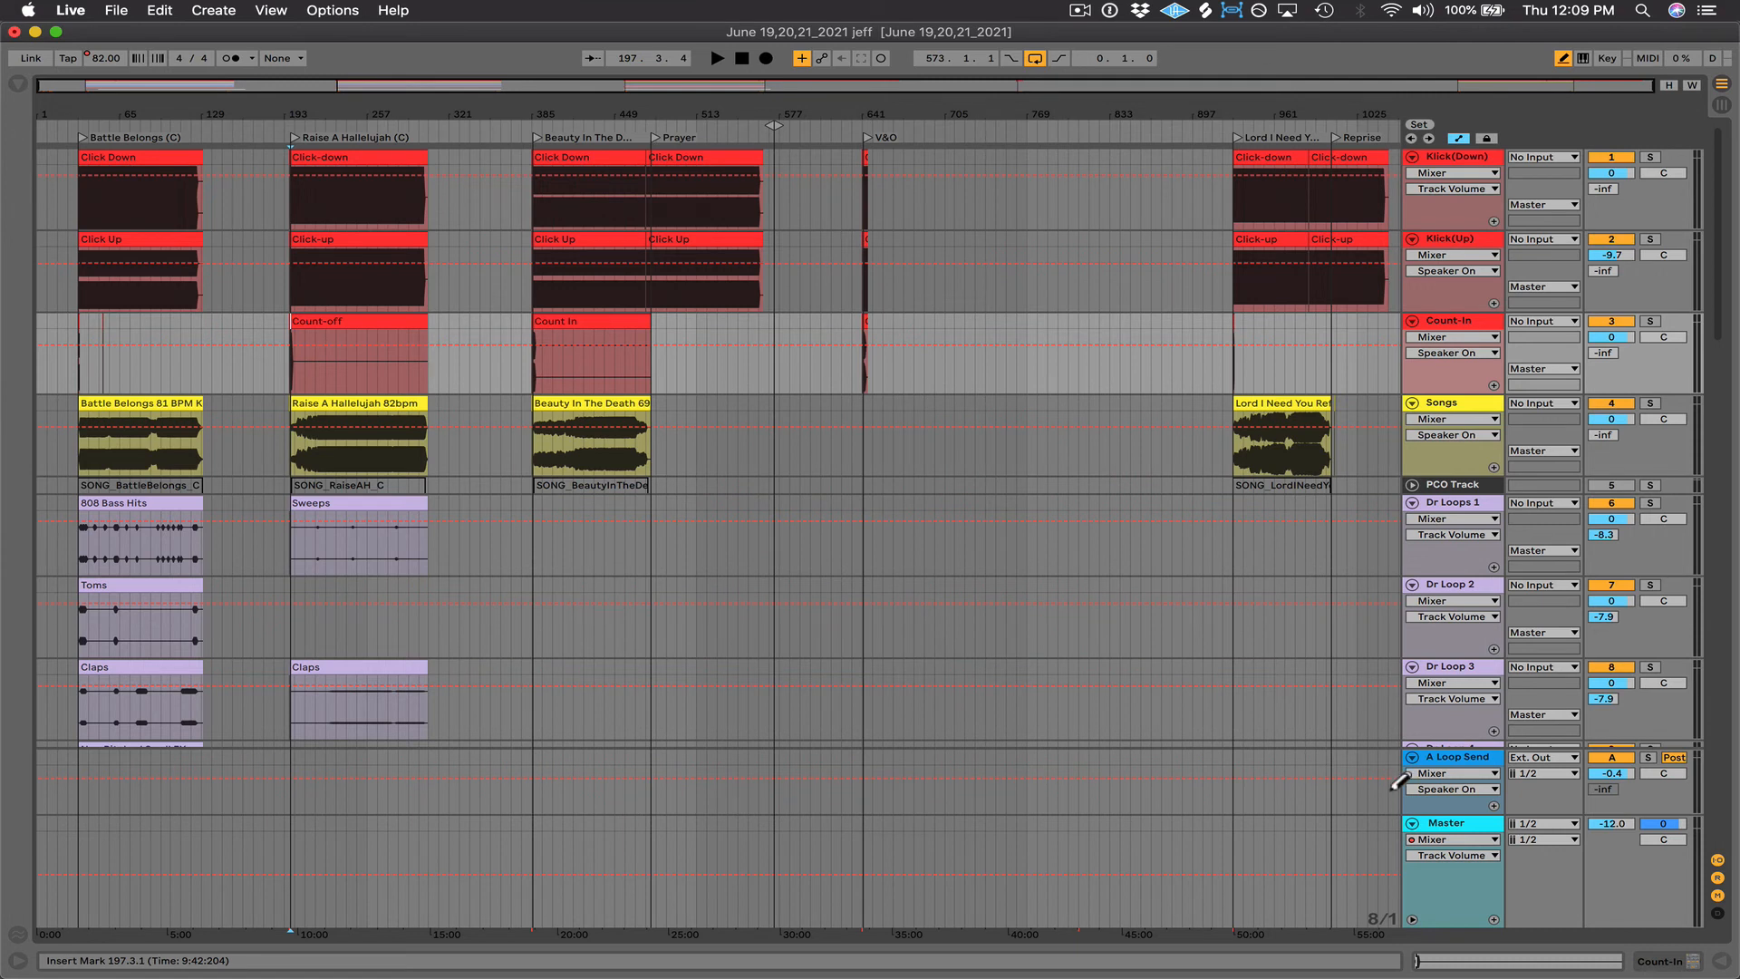
pyautogui.click(1411, 919)
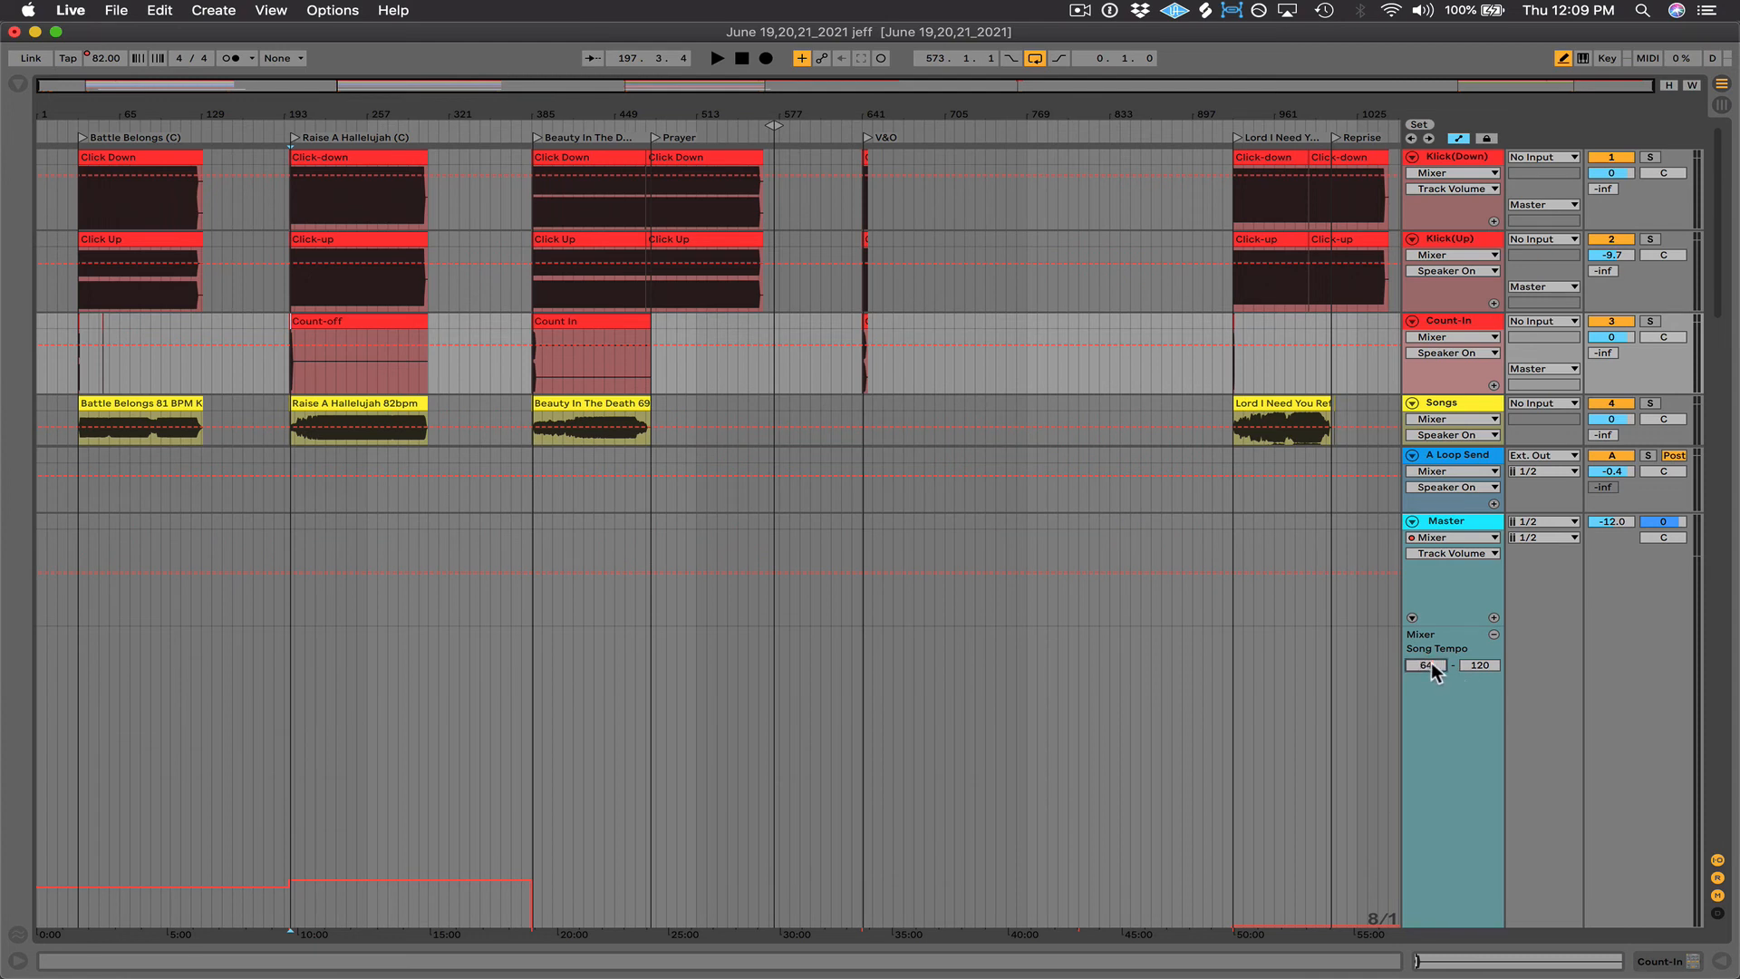
pyautogui.click(1478, 664)
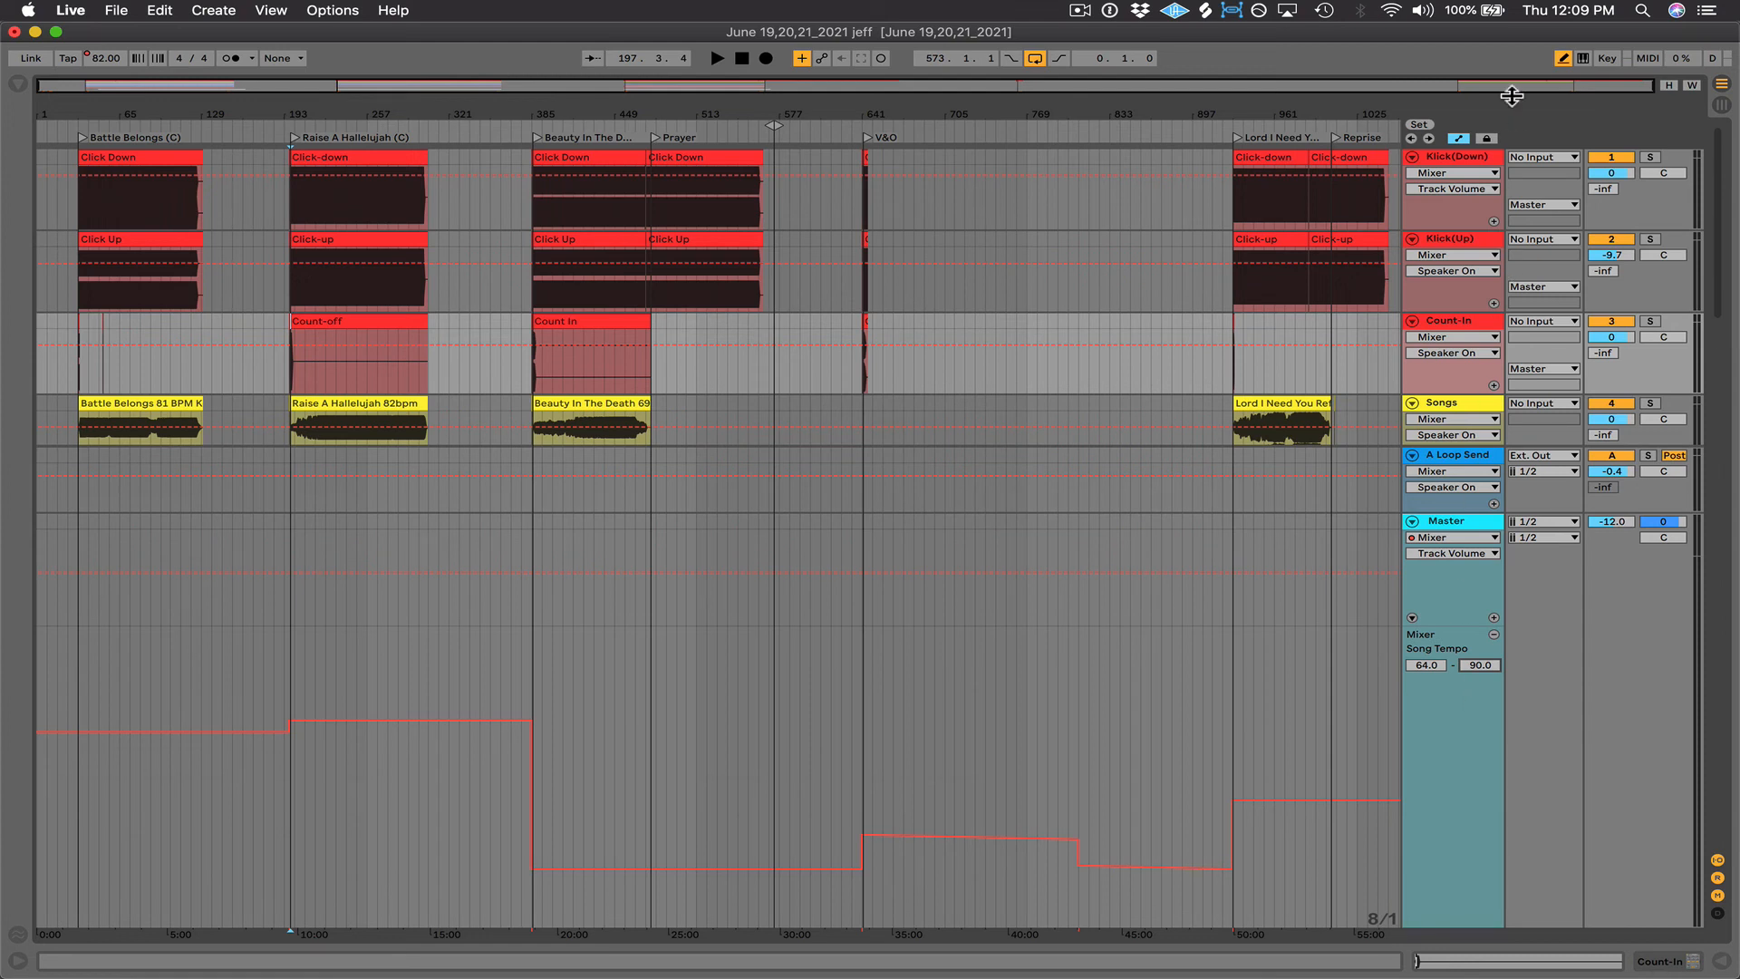
pyautogui.click(1563, 57)
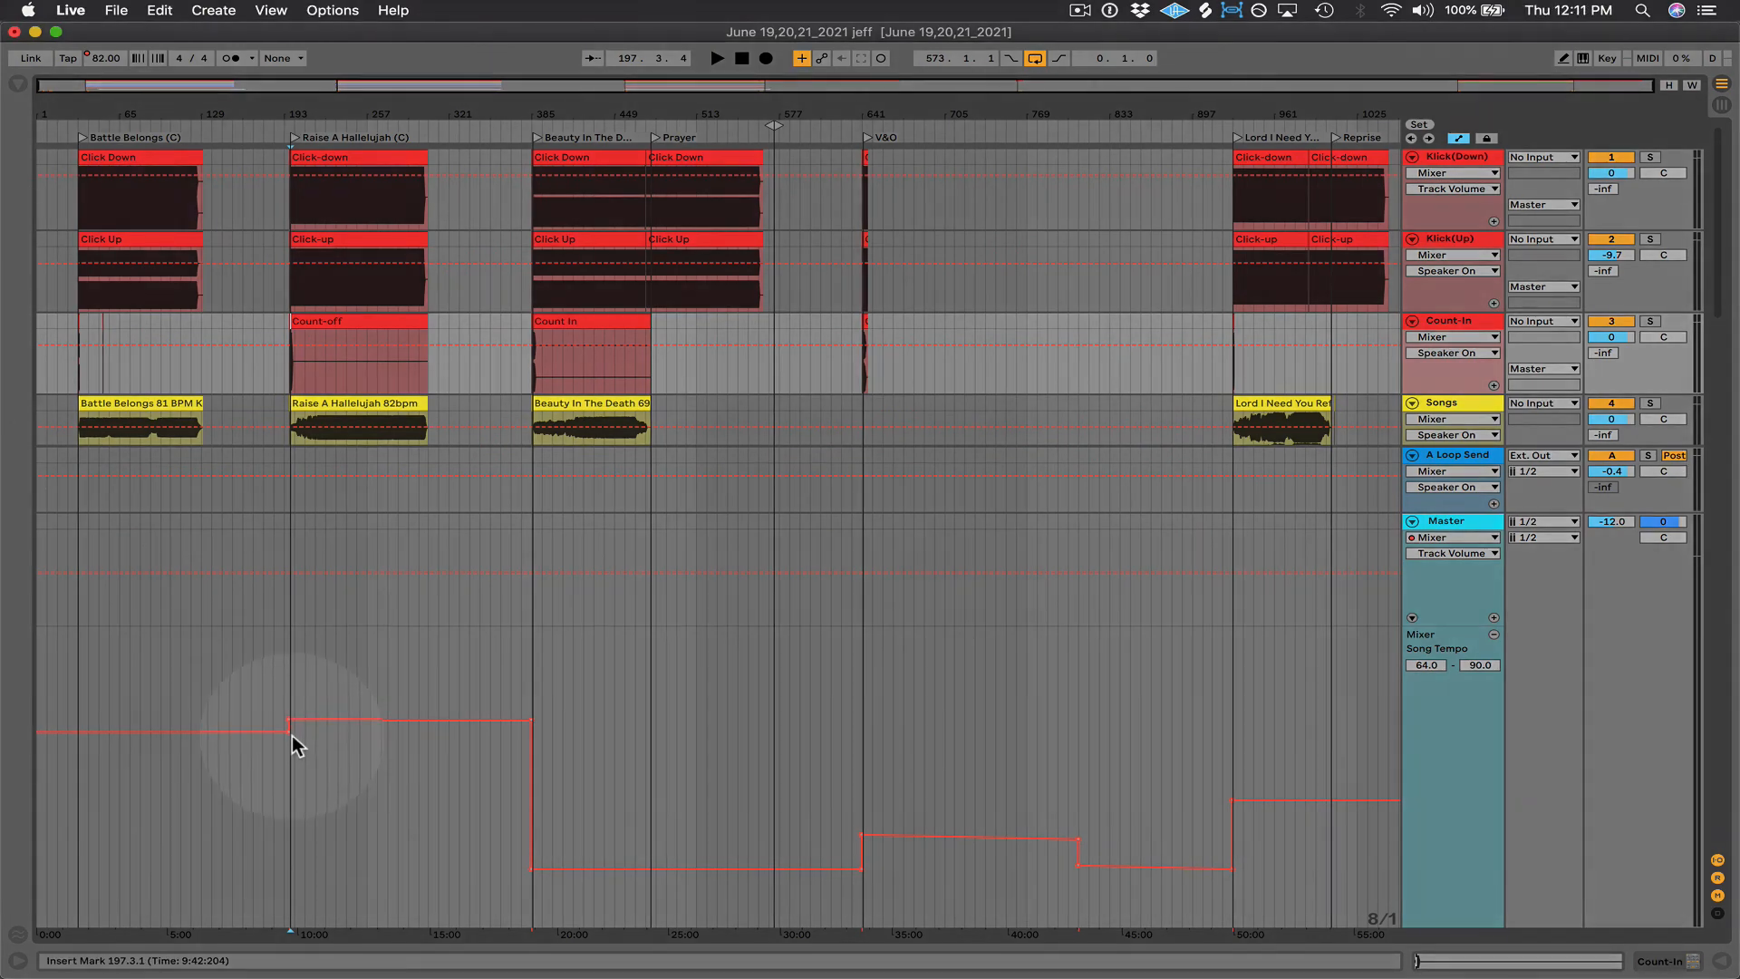
# - Inspect the Song Tempo breakpoints at the starts of Raise A Hallelujah and Beauty In The Death
pyautogui.moveTo(286, 732)
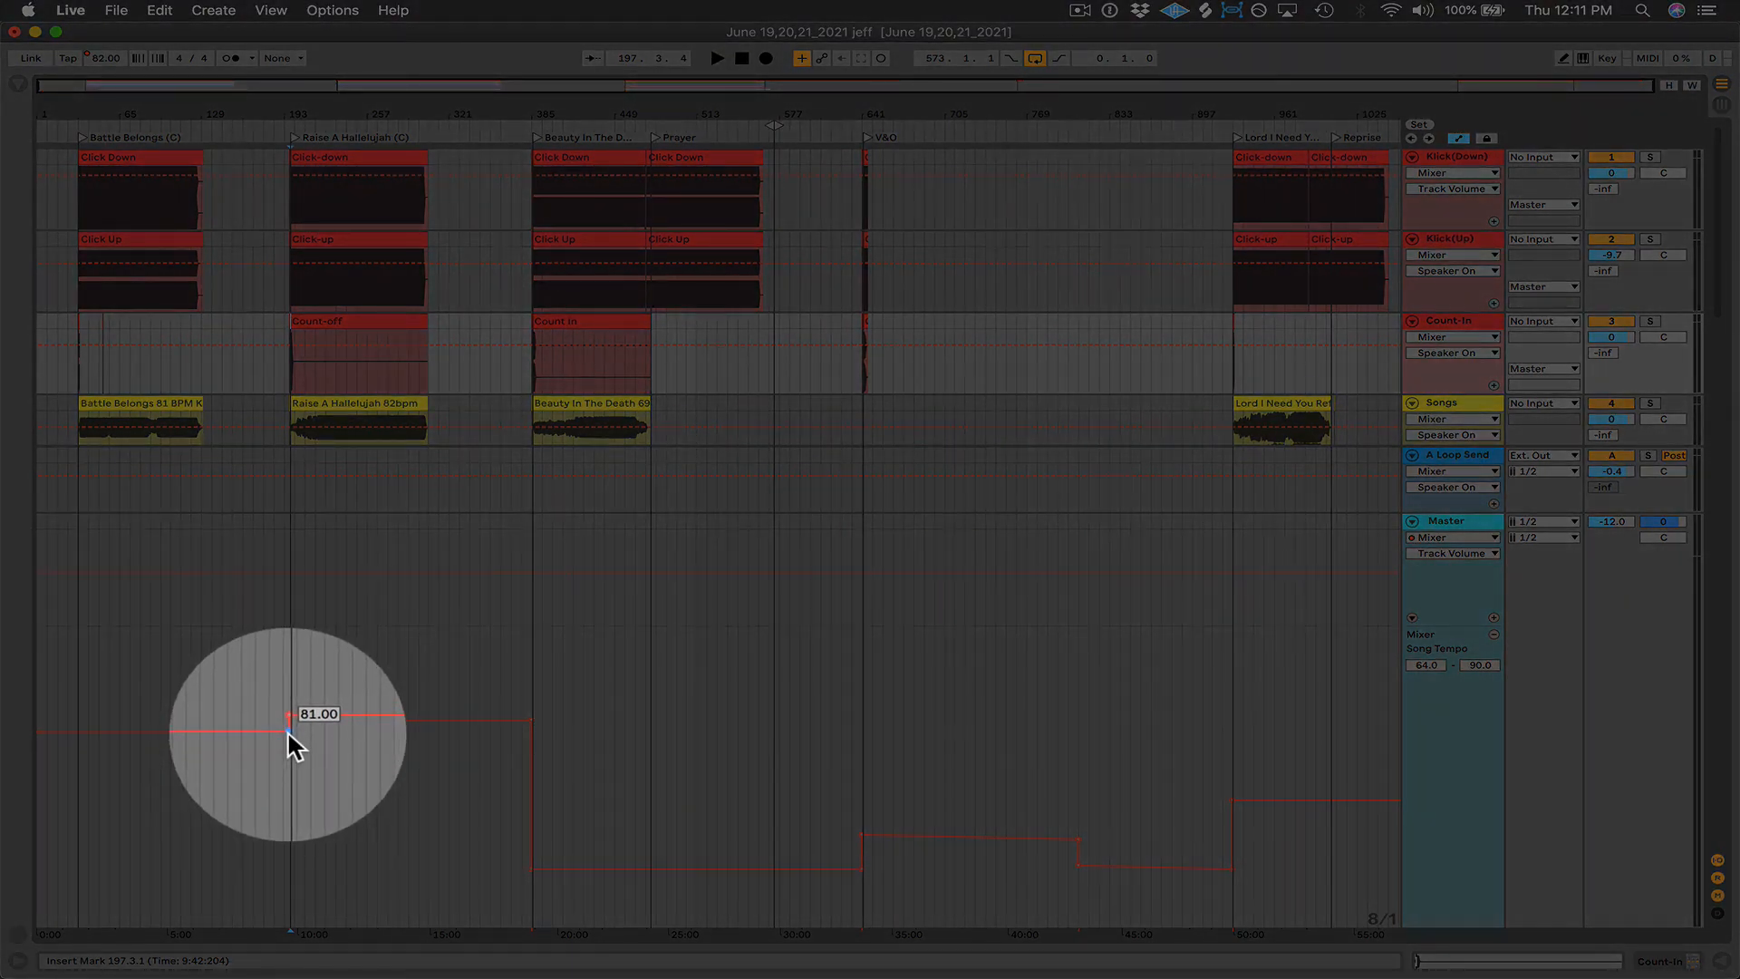
pyautogui.moveTo(286, 731); pyautogui.dragTo(286, 717)
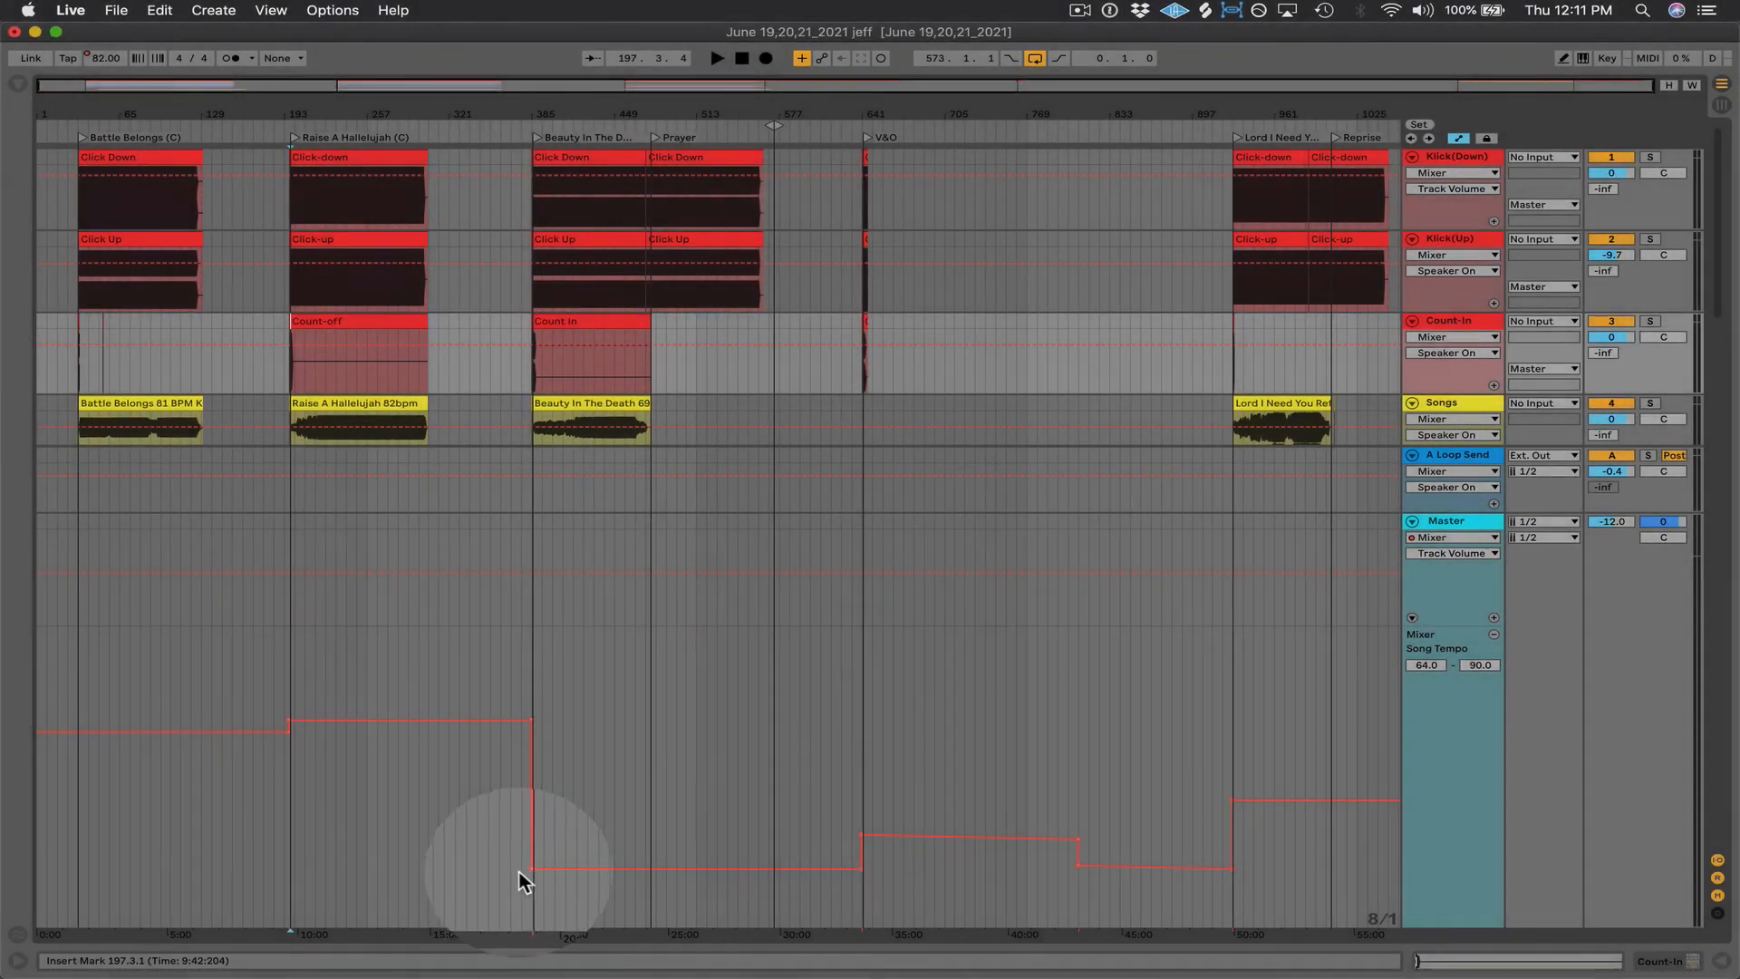
pyautogui.moveTo(533, 868)
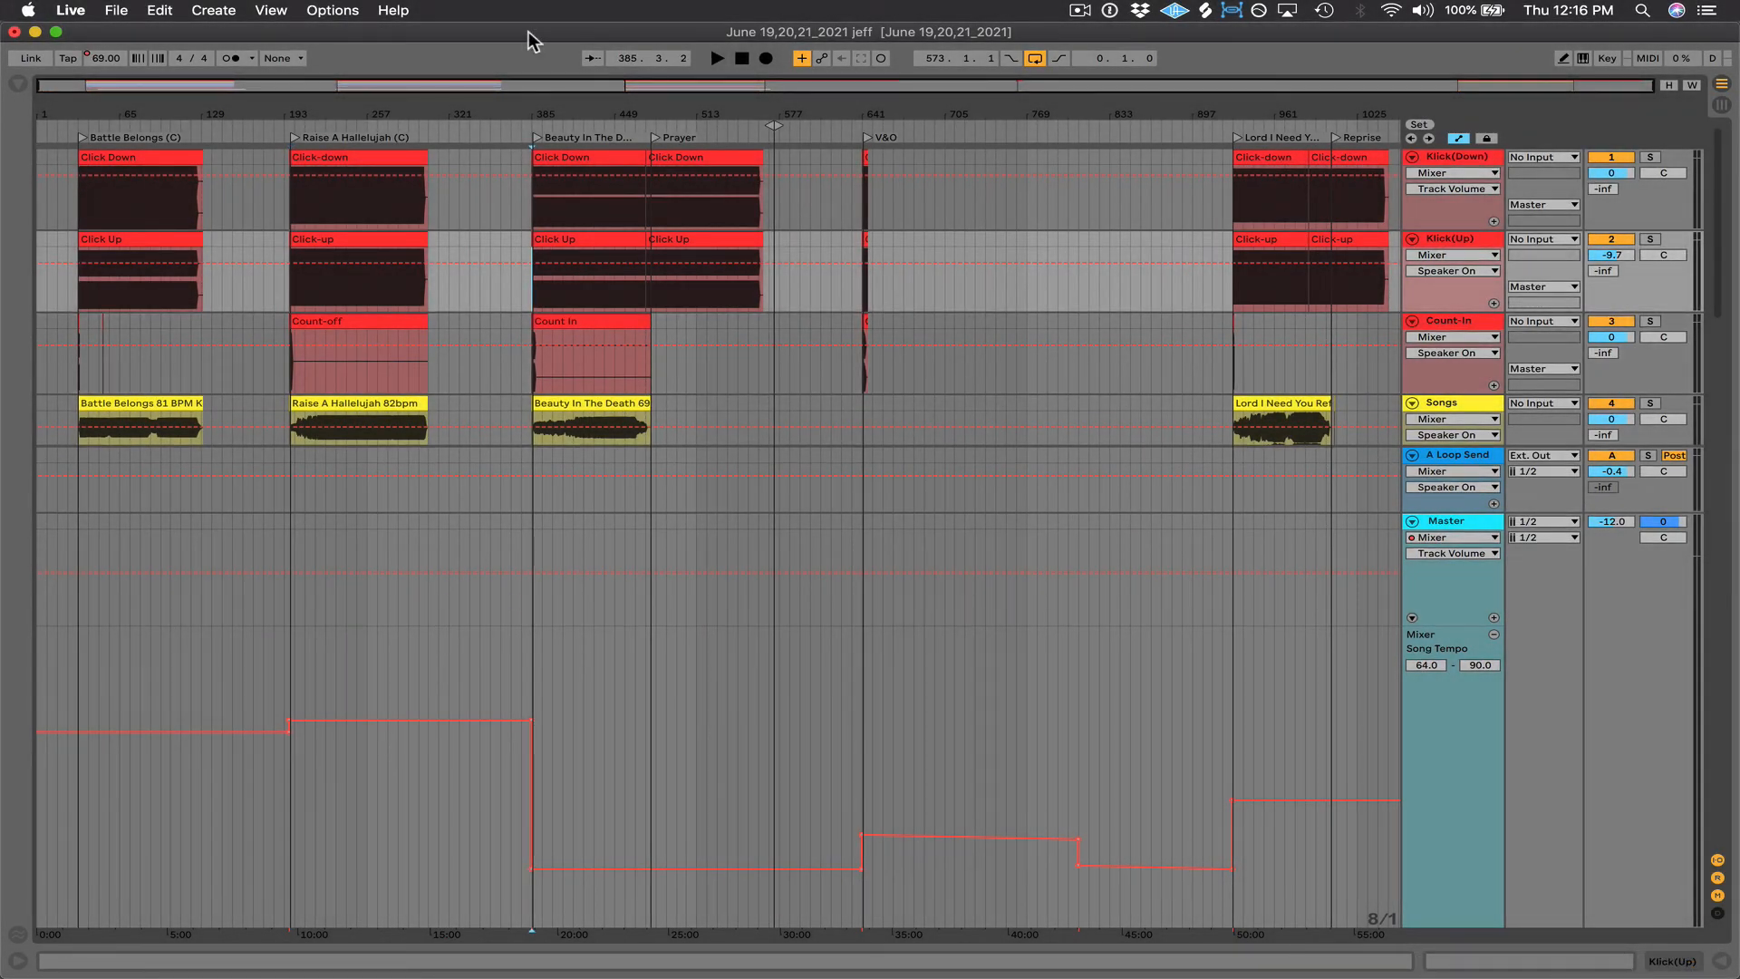
# - Examine the tempo change at the start of Beauty In The Death and play across it from bar 384.3
pyautogui.moveTo(534, 114); pyautogui.dragTo(287, 332)
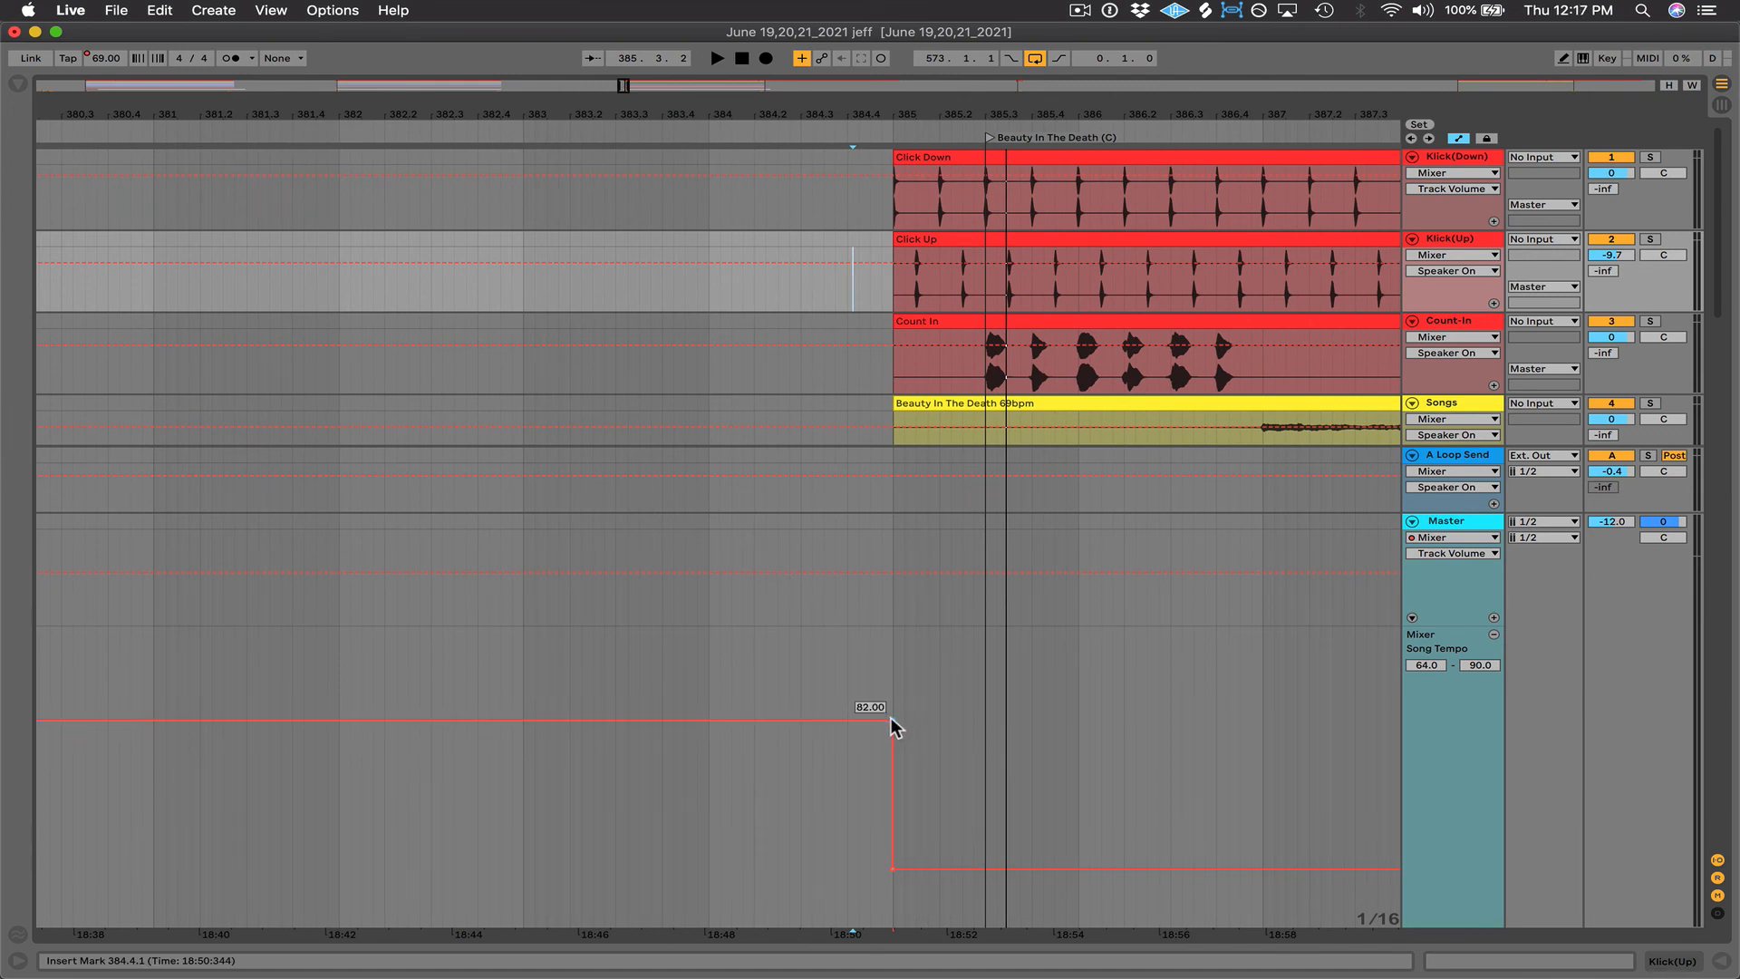
pyautogui.moveTo(895, 871)
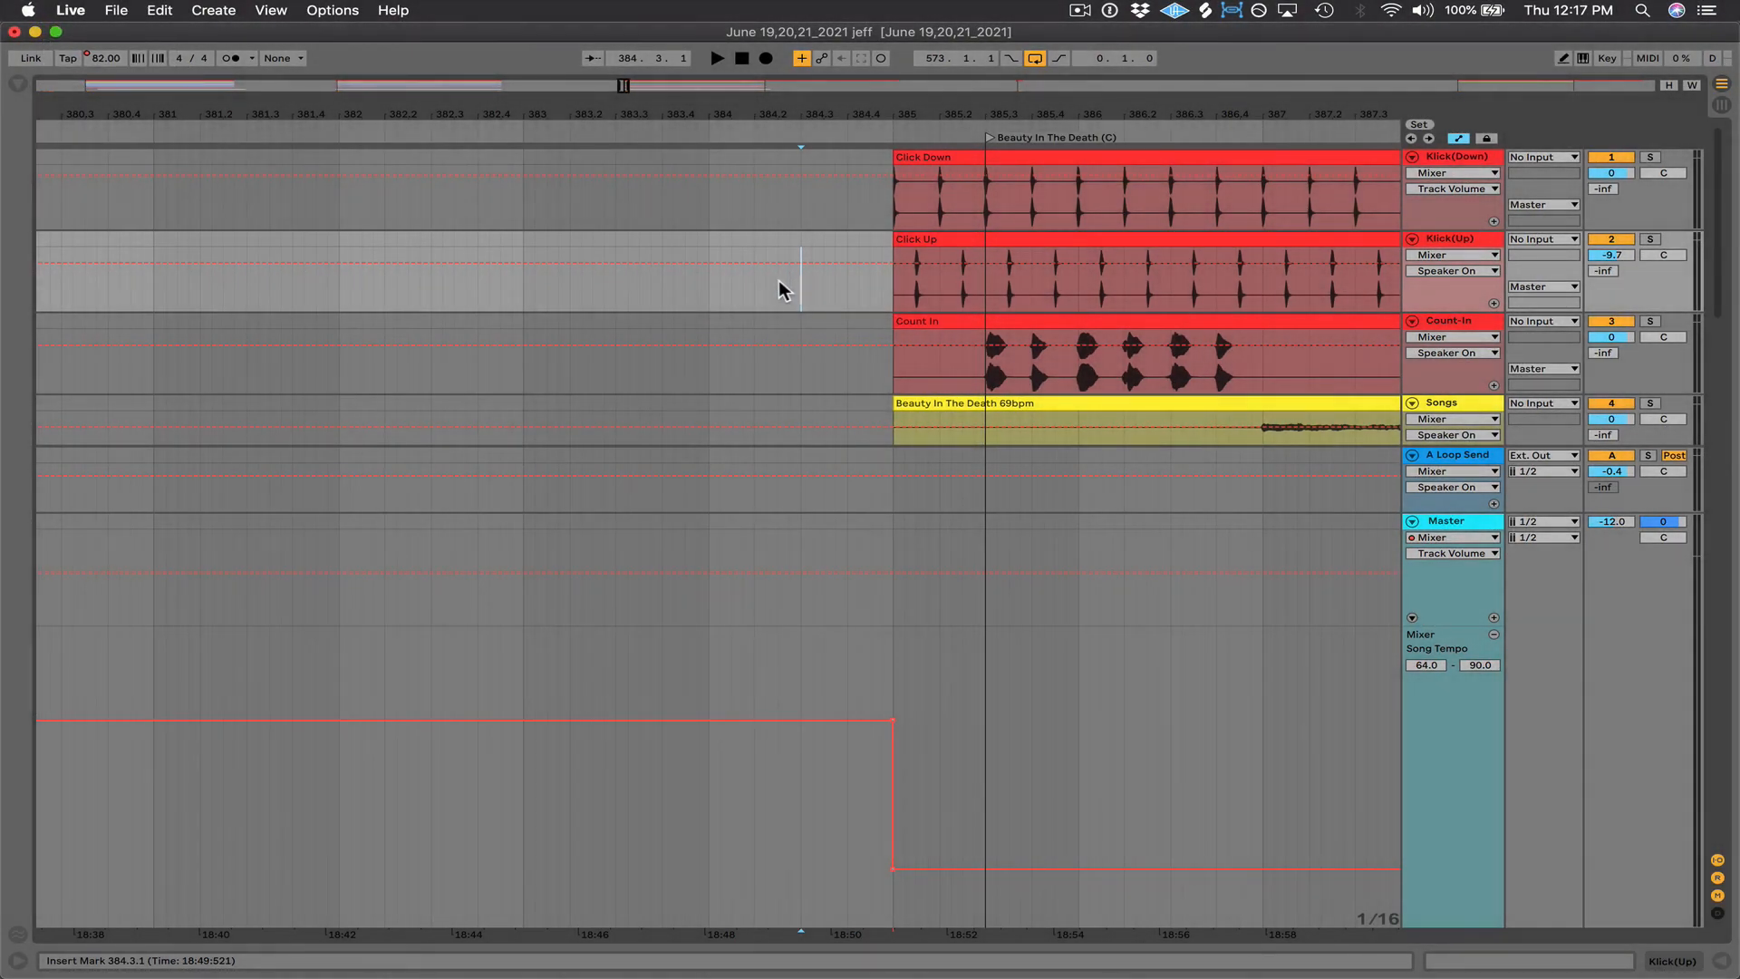
pyautogui.click(777, 285)
pyautogui.press('space')
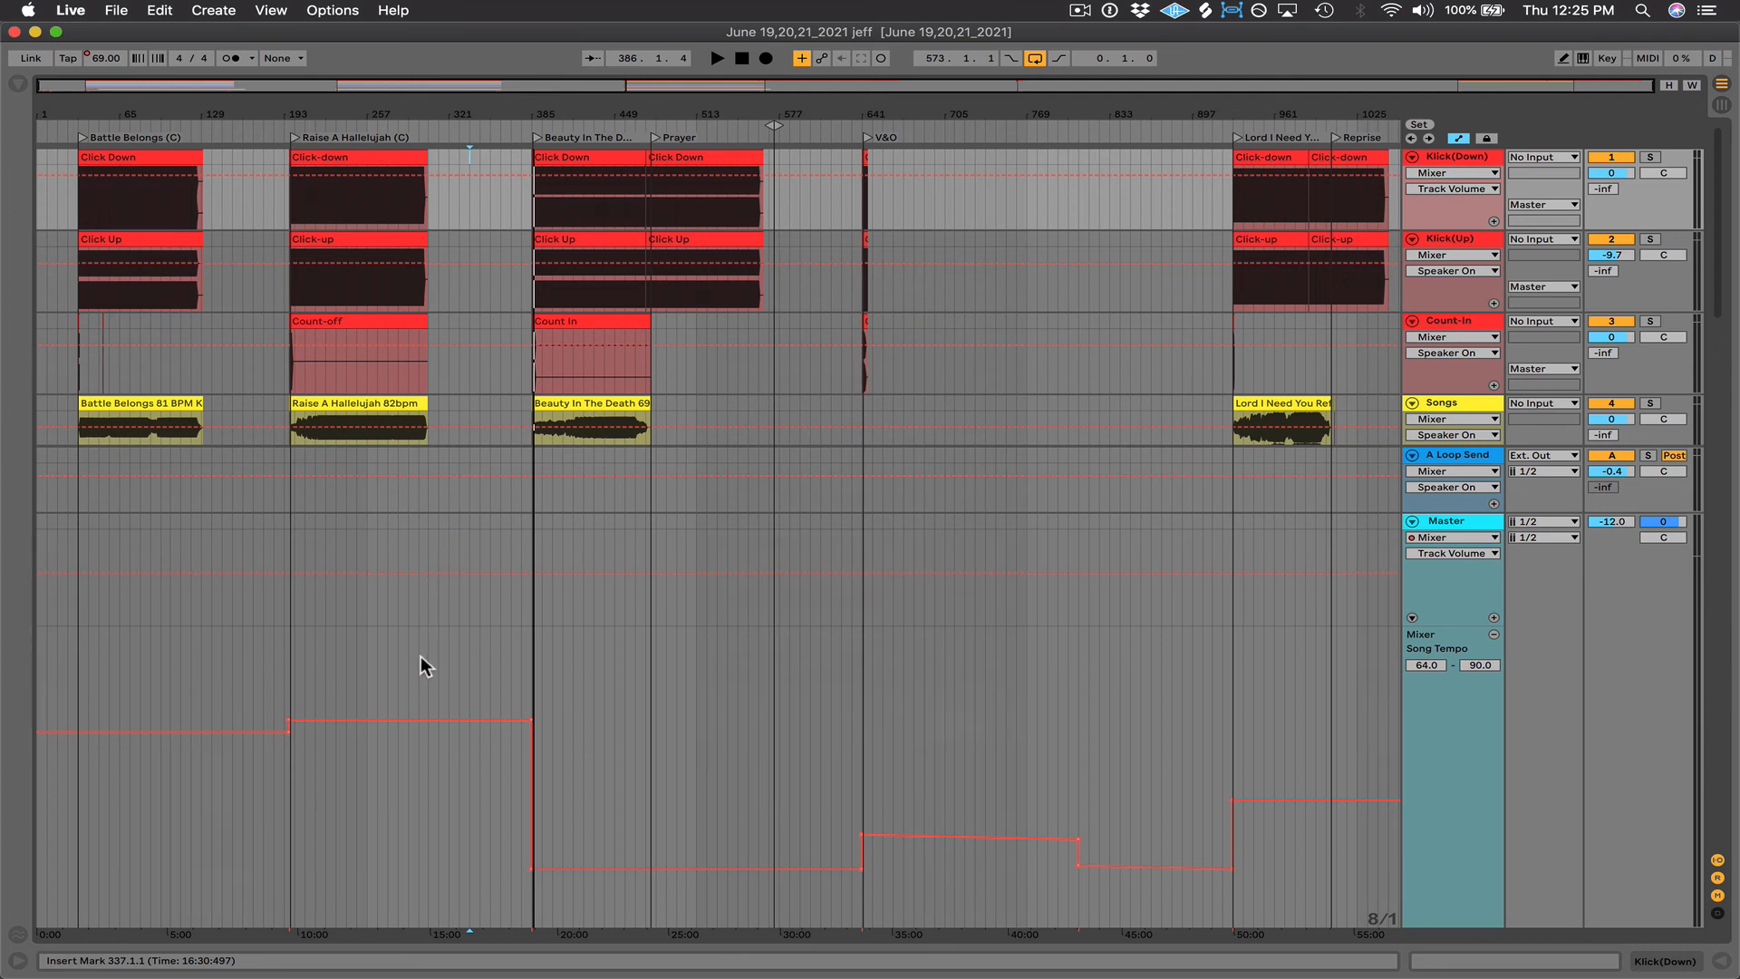
# - Add breakpoints to the Song Tempo line within Raise A Hallelujah and fine-adjust the tempo there
pyautogui.click(383, 720)
pyautogui.click(405, 715)
pyautogui.press('shift')
pyautogui.click(414, 717)
pyautogui.moveTo(414, 718)
pyautogui.mouseDown()
pyautogui.moveTo(414, 699)
pyautogui.moveTo(414, 717)
pyautogui.mouseUp()
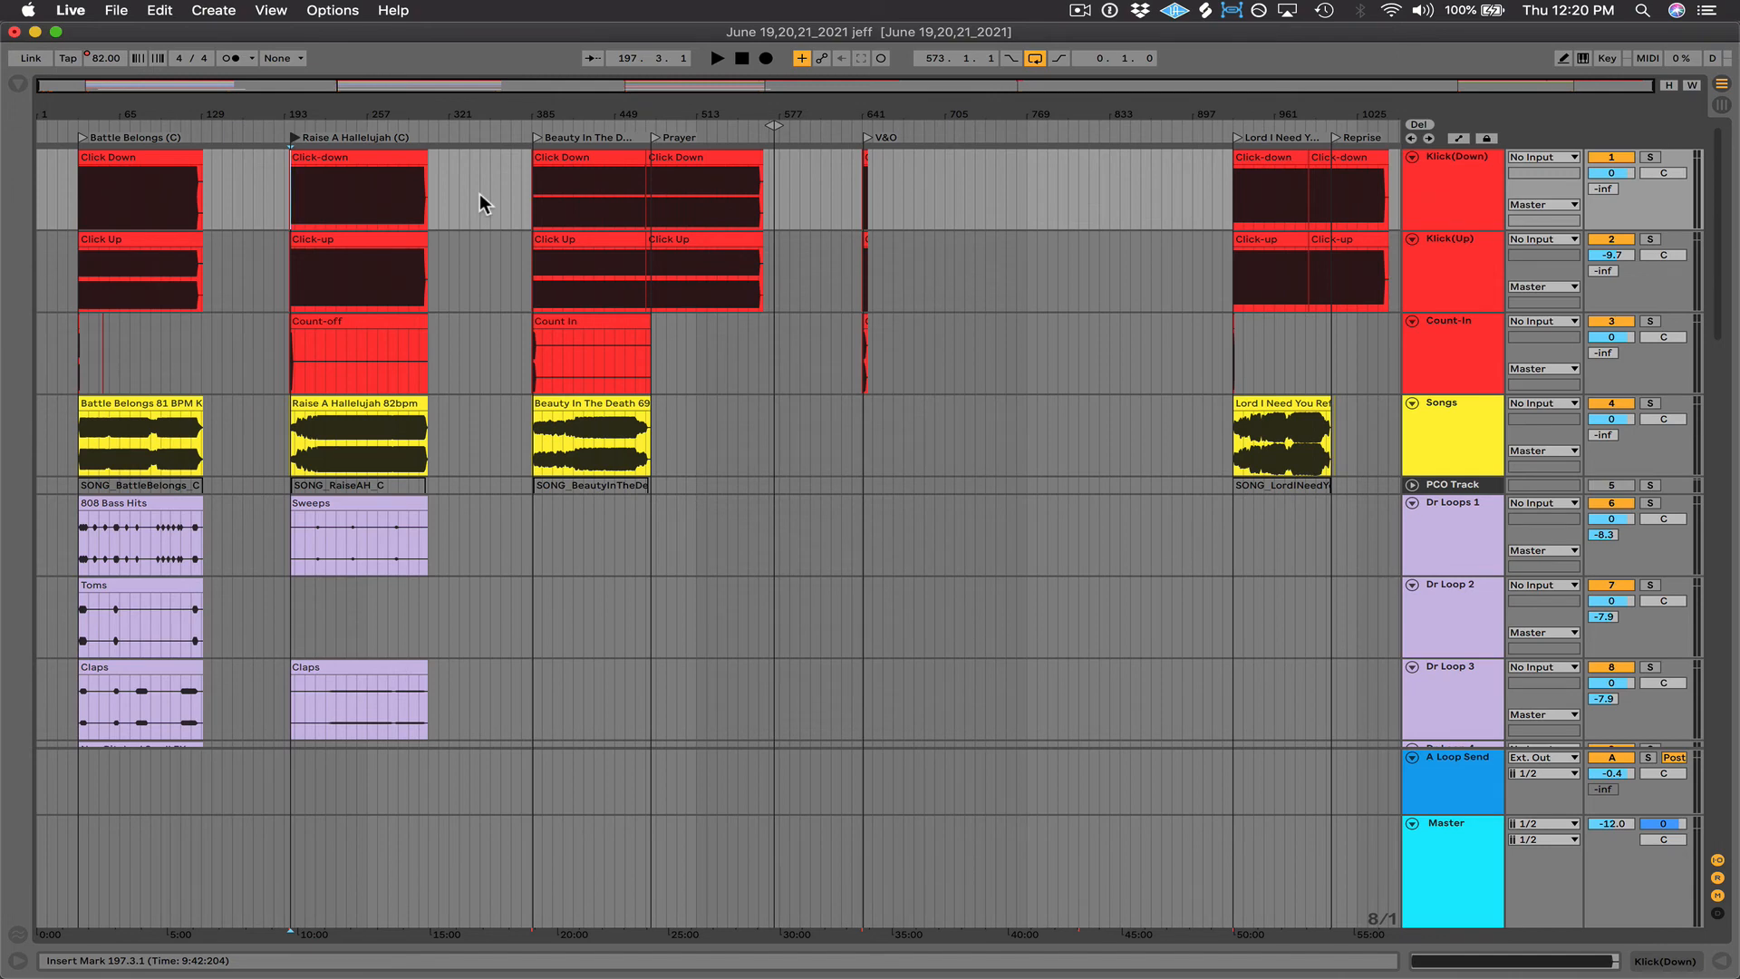
# - Select all Raise A Hallelujah clips from Click-down through Vocs and move them together earlier in the arrangement
pyautogui.click(357, 160)
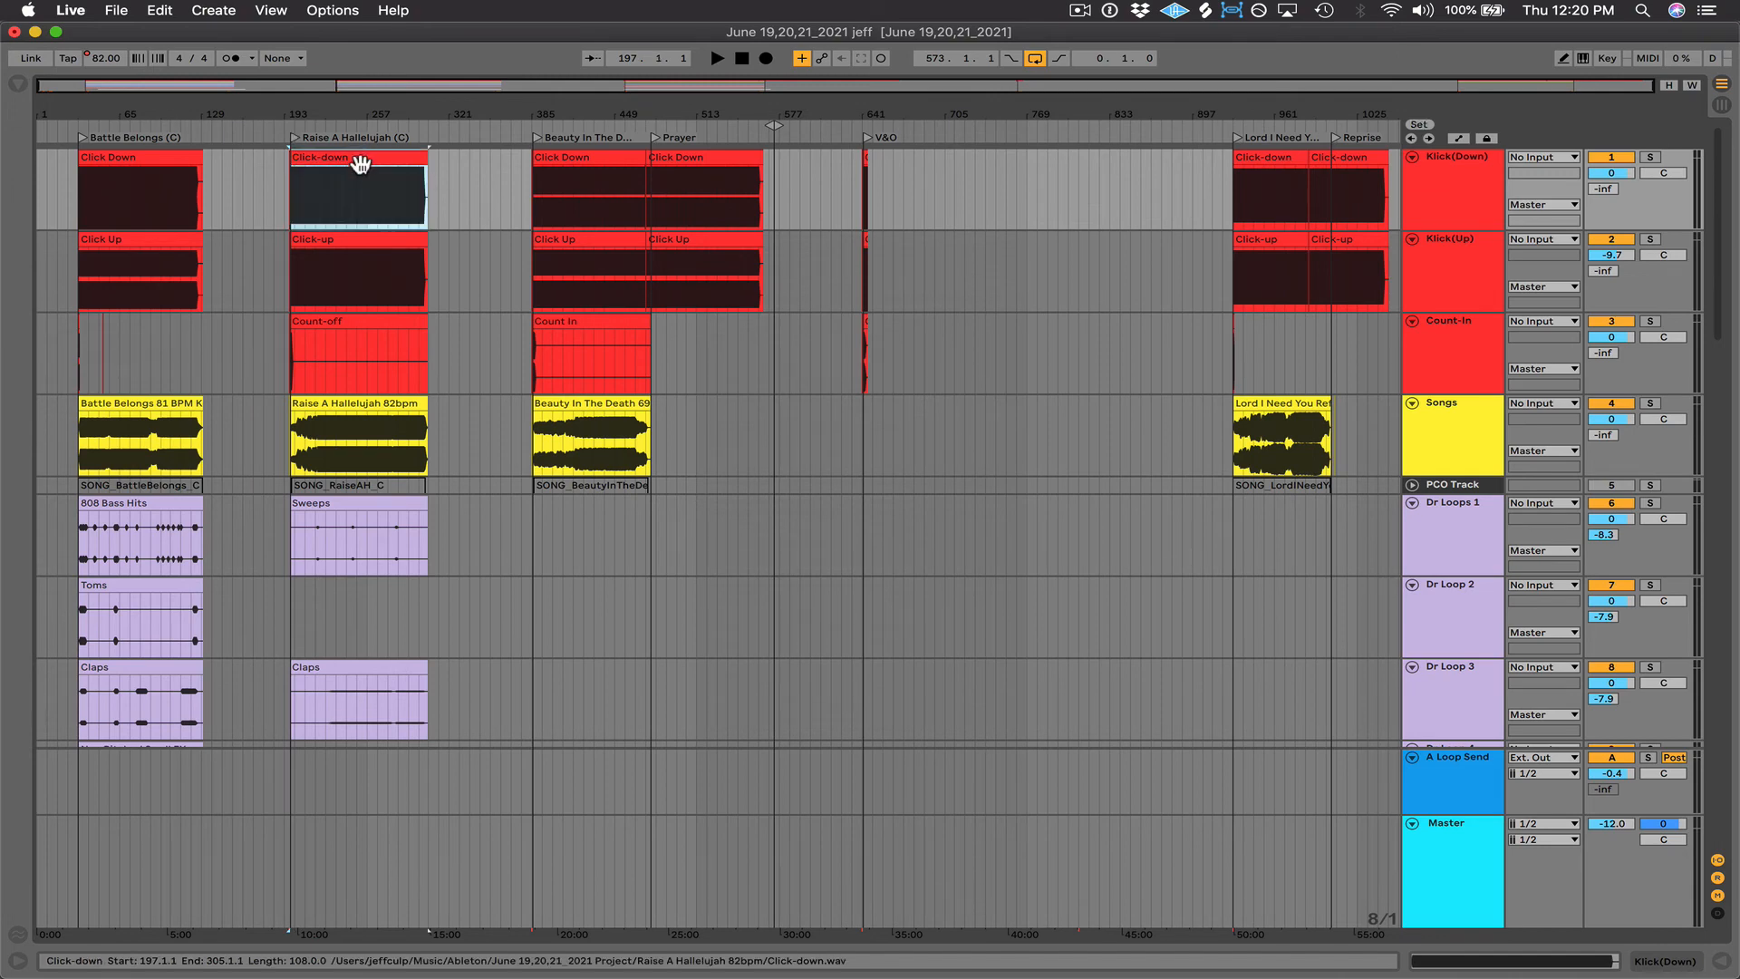
pyautogui.scroll(-3, 360, 229)
pyautogui.scroll(-10, 361, 231)
pyautogui.keyDown('shift'); pyautogui.click(341, 258); pyautogui.keyUp('shift')
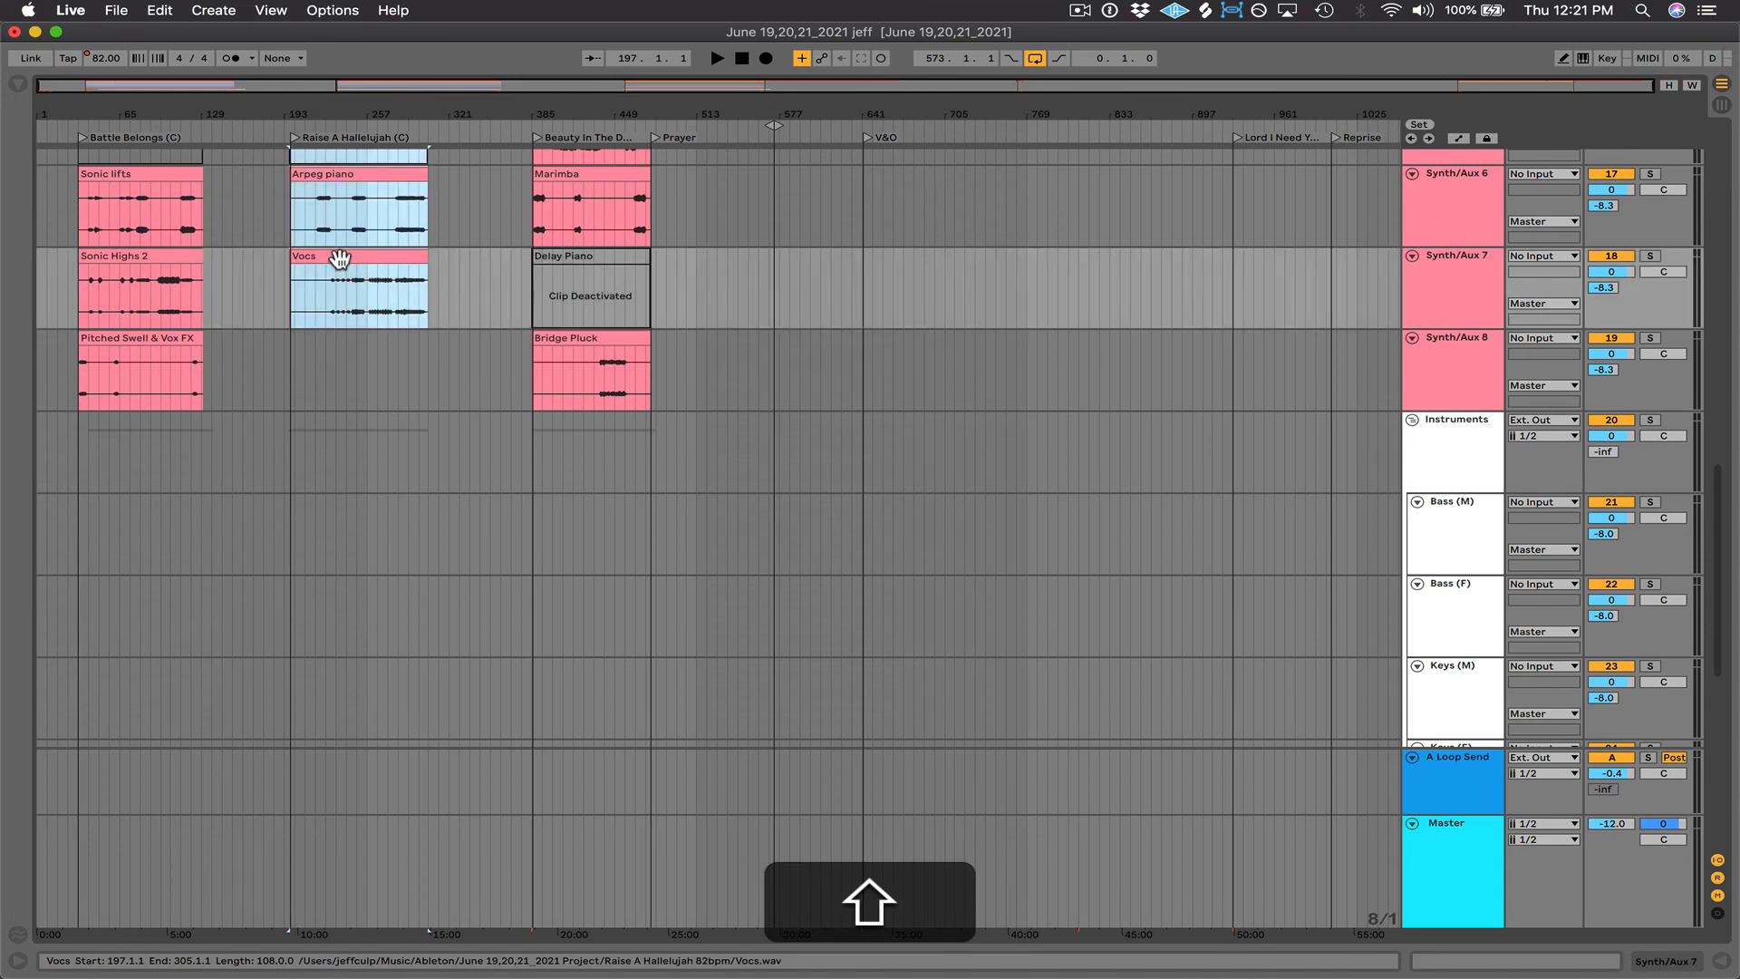
pyautogui.scroll(8, 340, 259)
pyautogui.scroll(5, 345, 268)
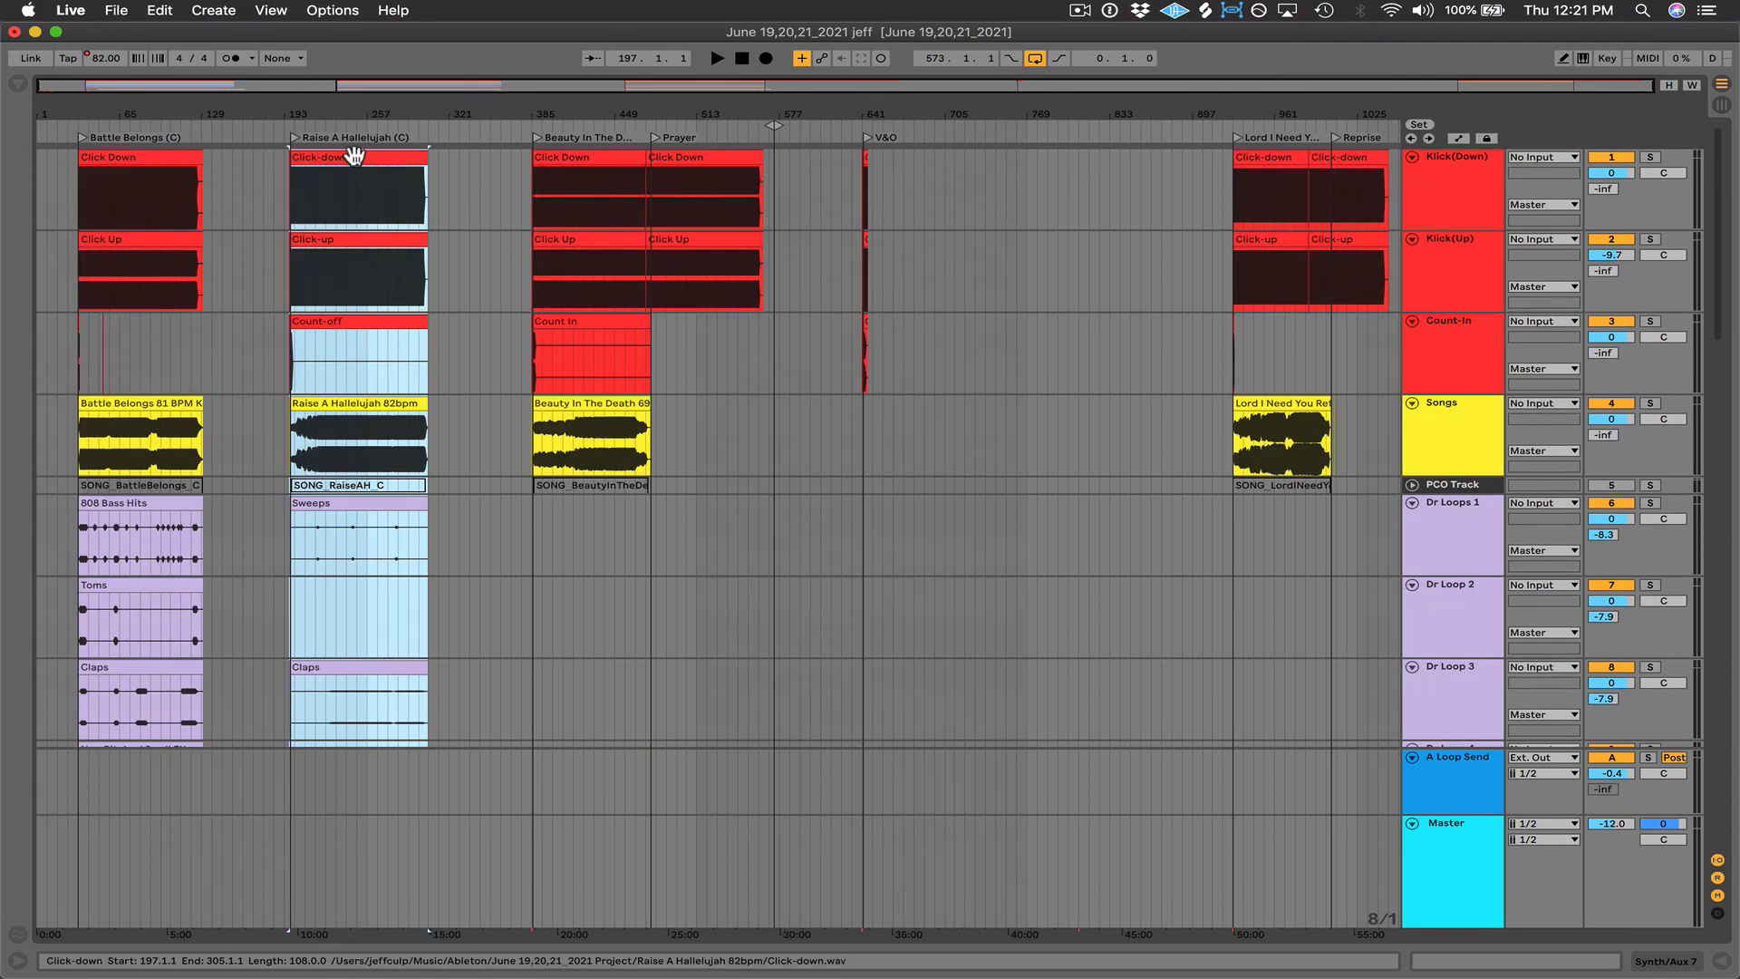
pyautogui.moveTo(355, 156); pyautogui.dragTo(258, 168)
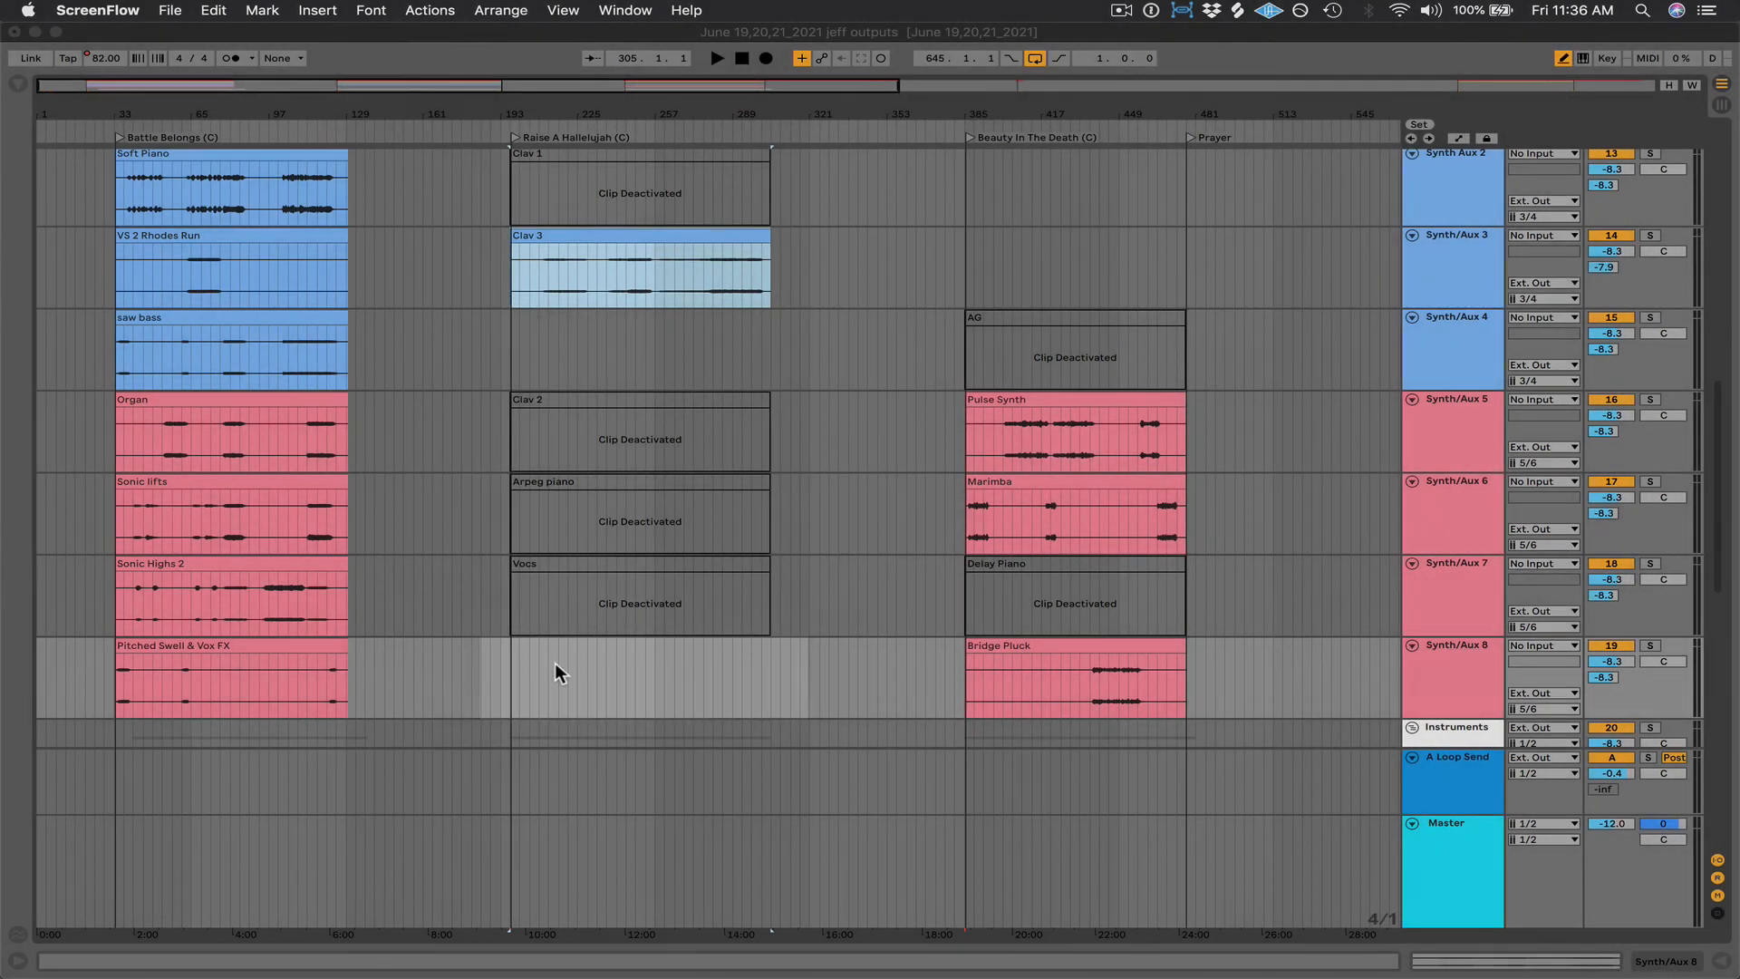
# - Move the Clav 3 clip from Synth/Aux 3 to Synth/Aux 8, keeping its start at bar 197
pyautogui.click(519, 116)
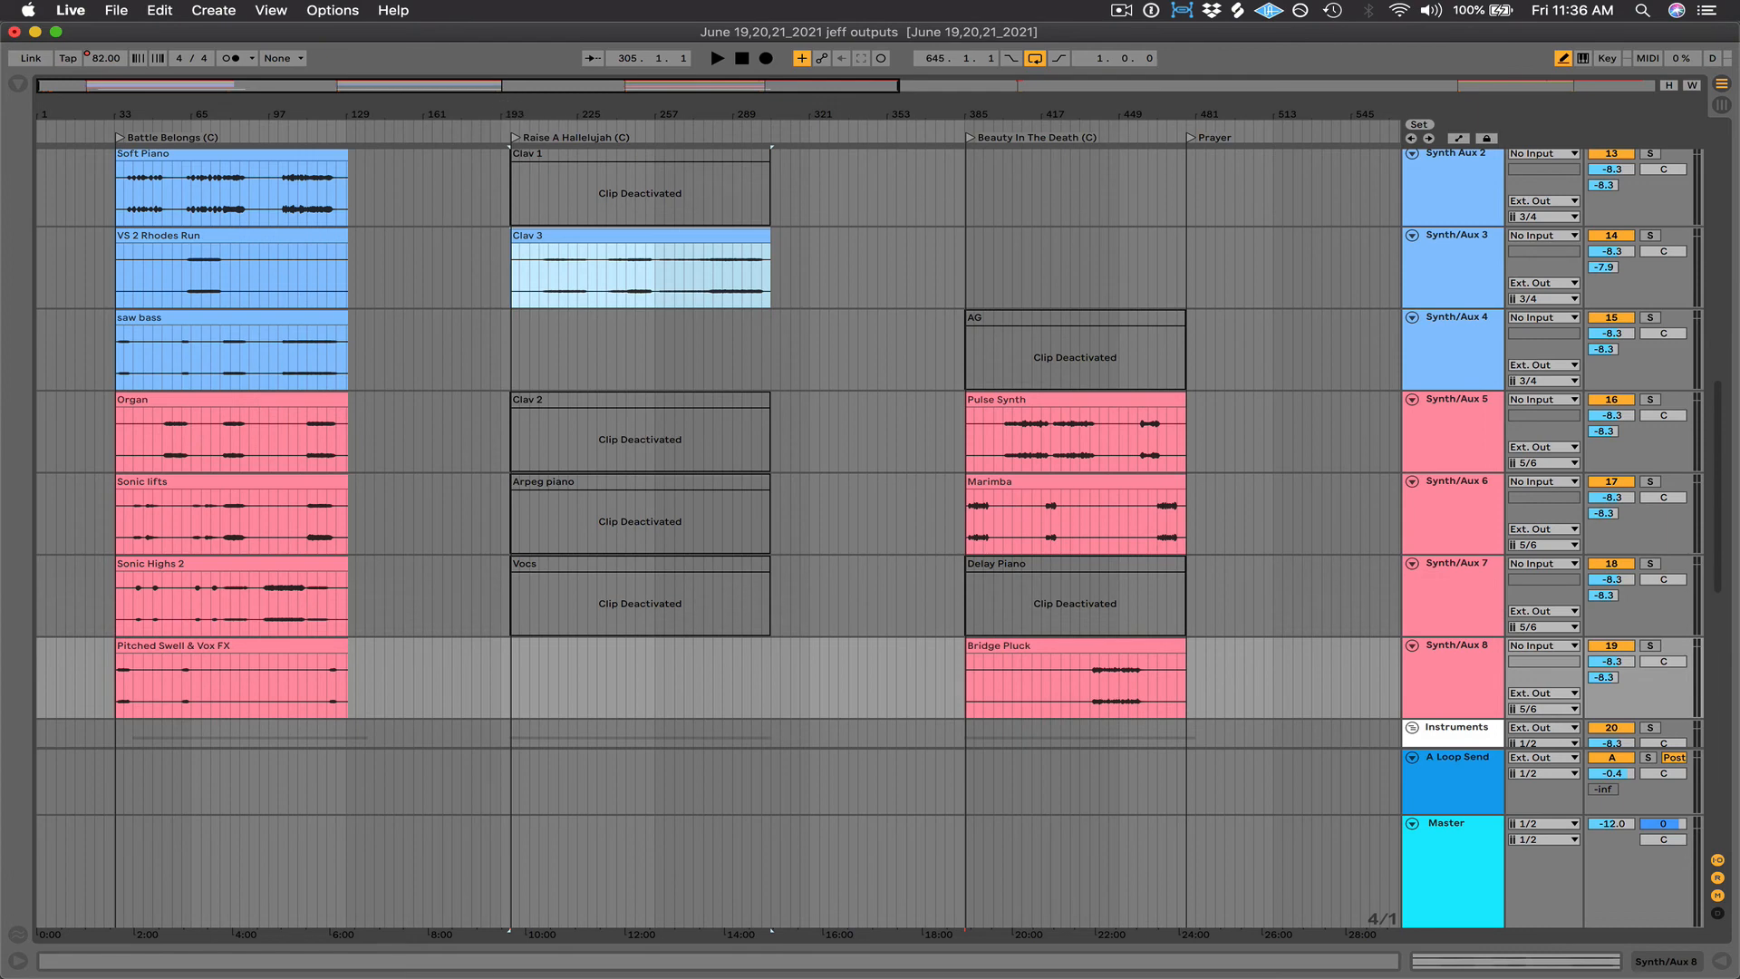
pyautogui.moveTo(514, 112); pyautogui.dragTo(1108, 340)
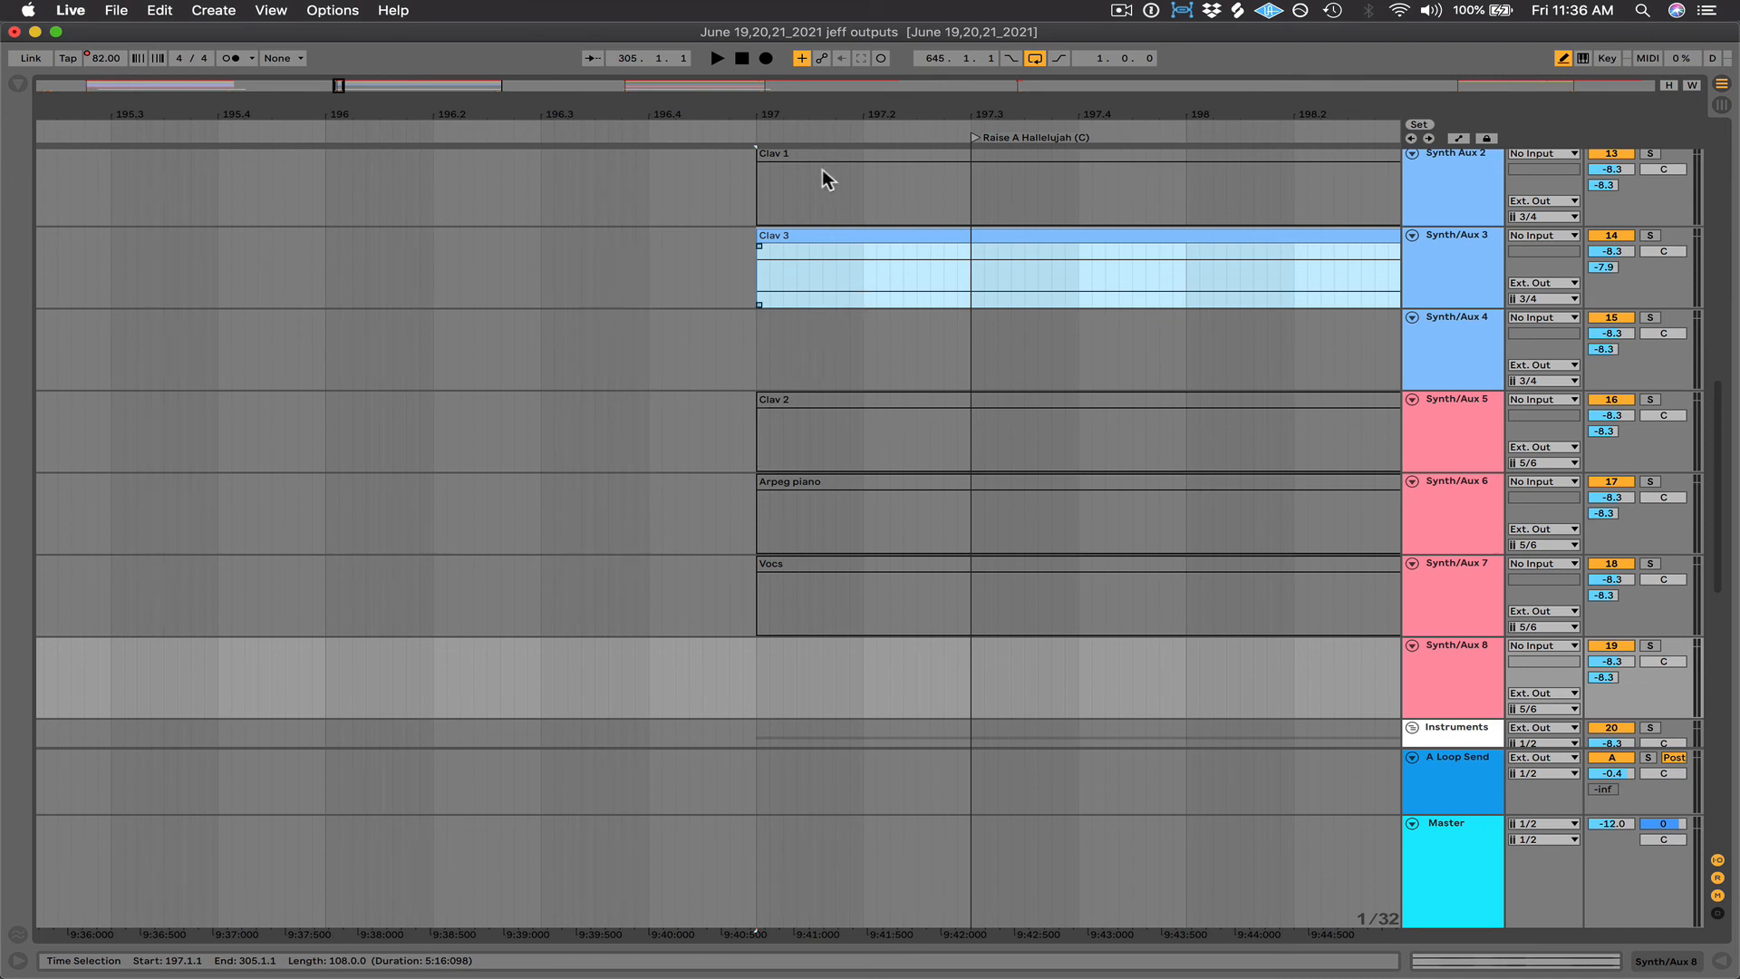
pyautogui.click(794, 237)
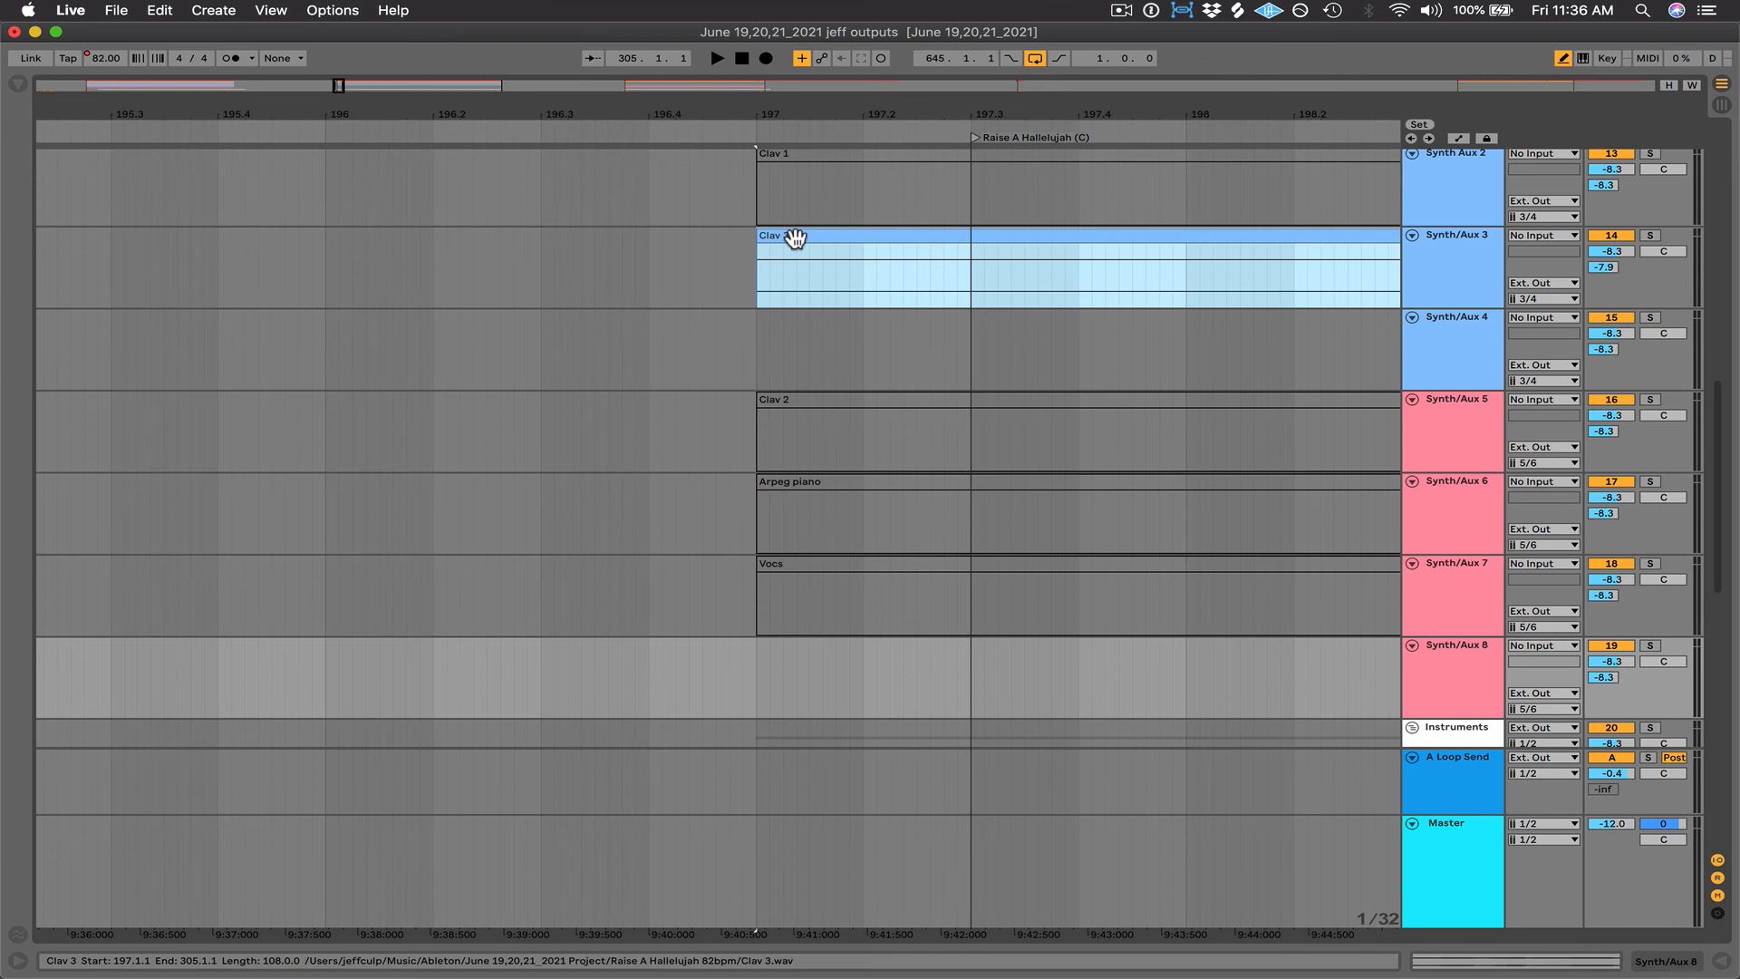
pyautogui.moveTo(795, 238); pyautogui.dragTo(796, 668)
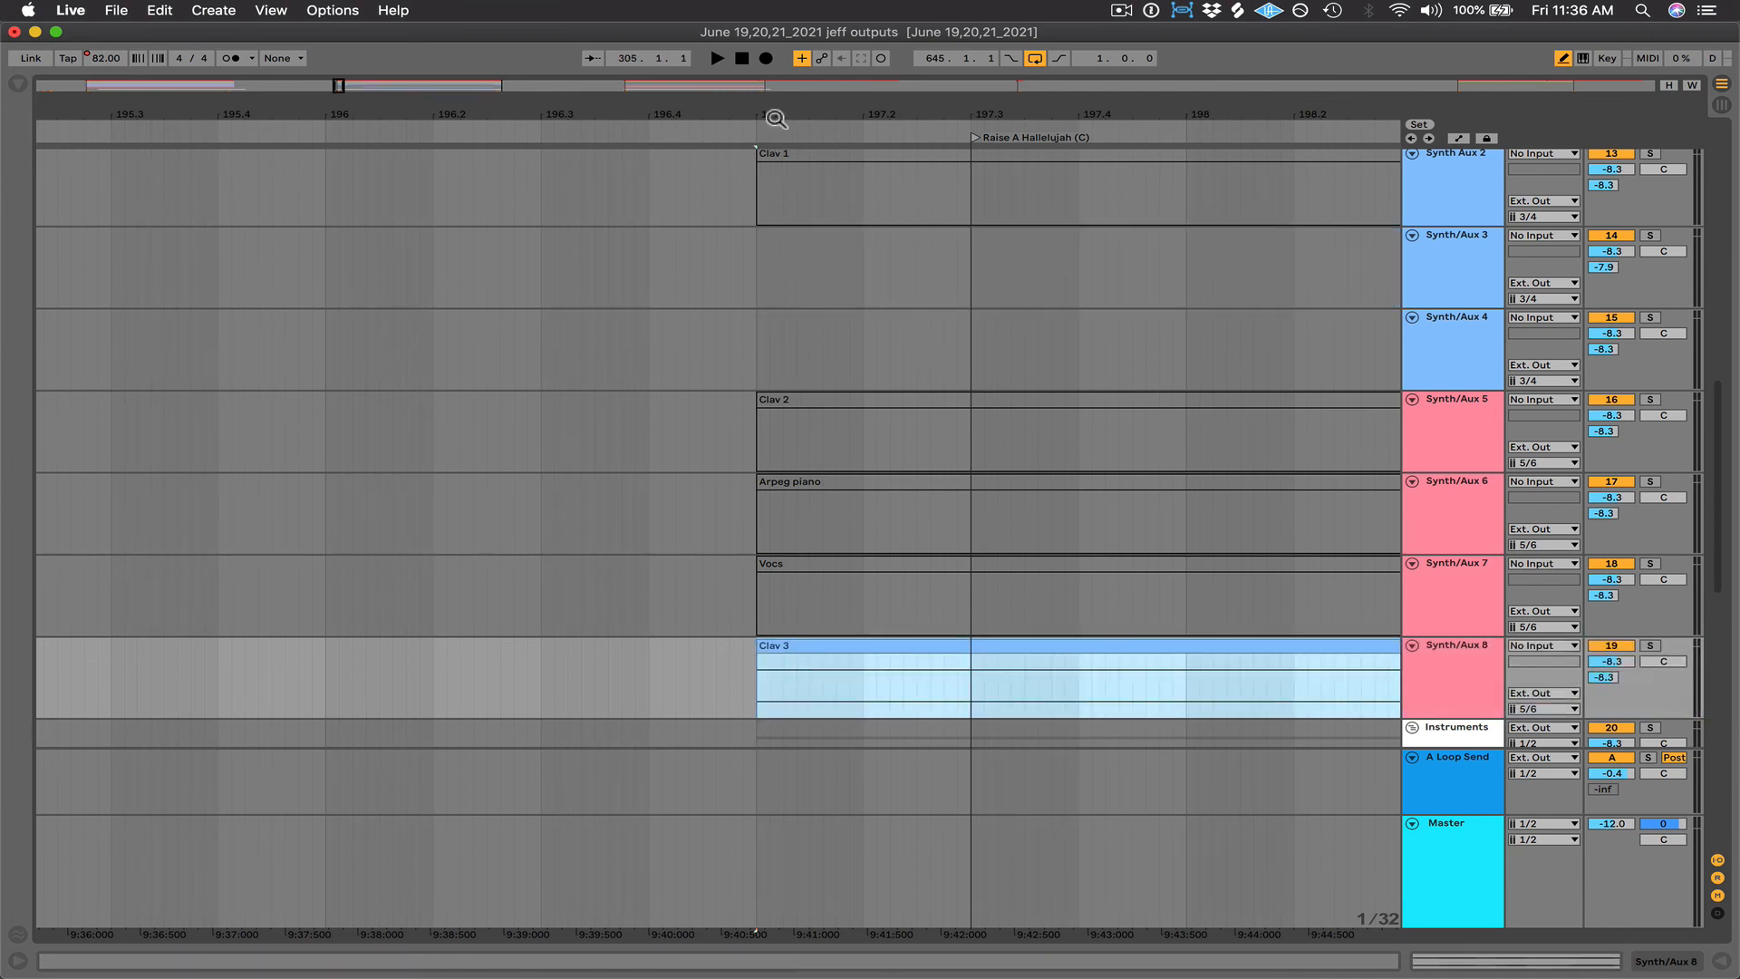
pyautogui.moveTo(776, 119); pyautogui.dragTo(784, 20)
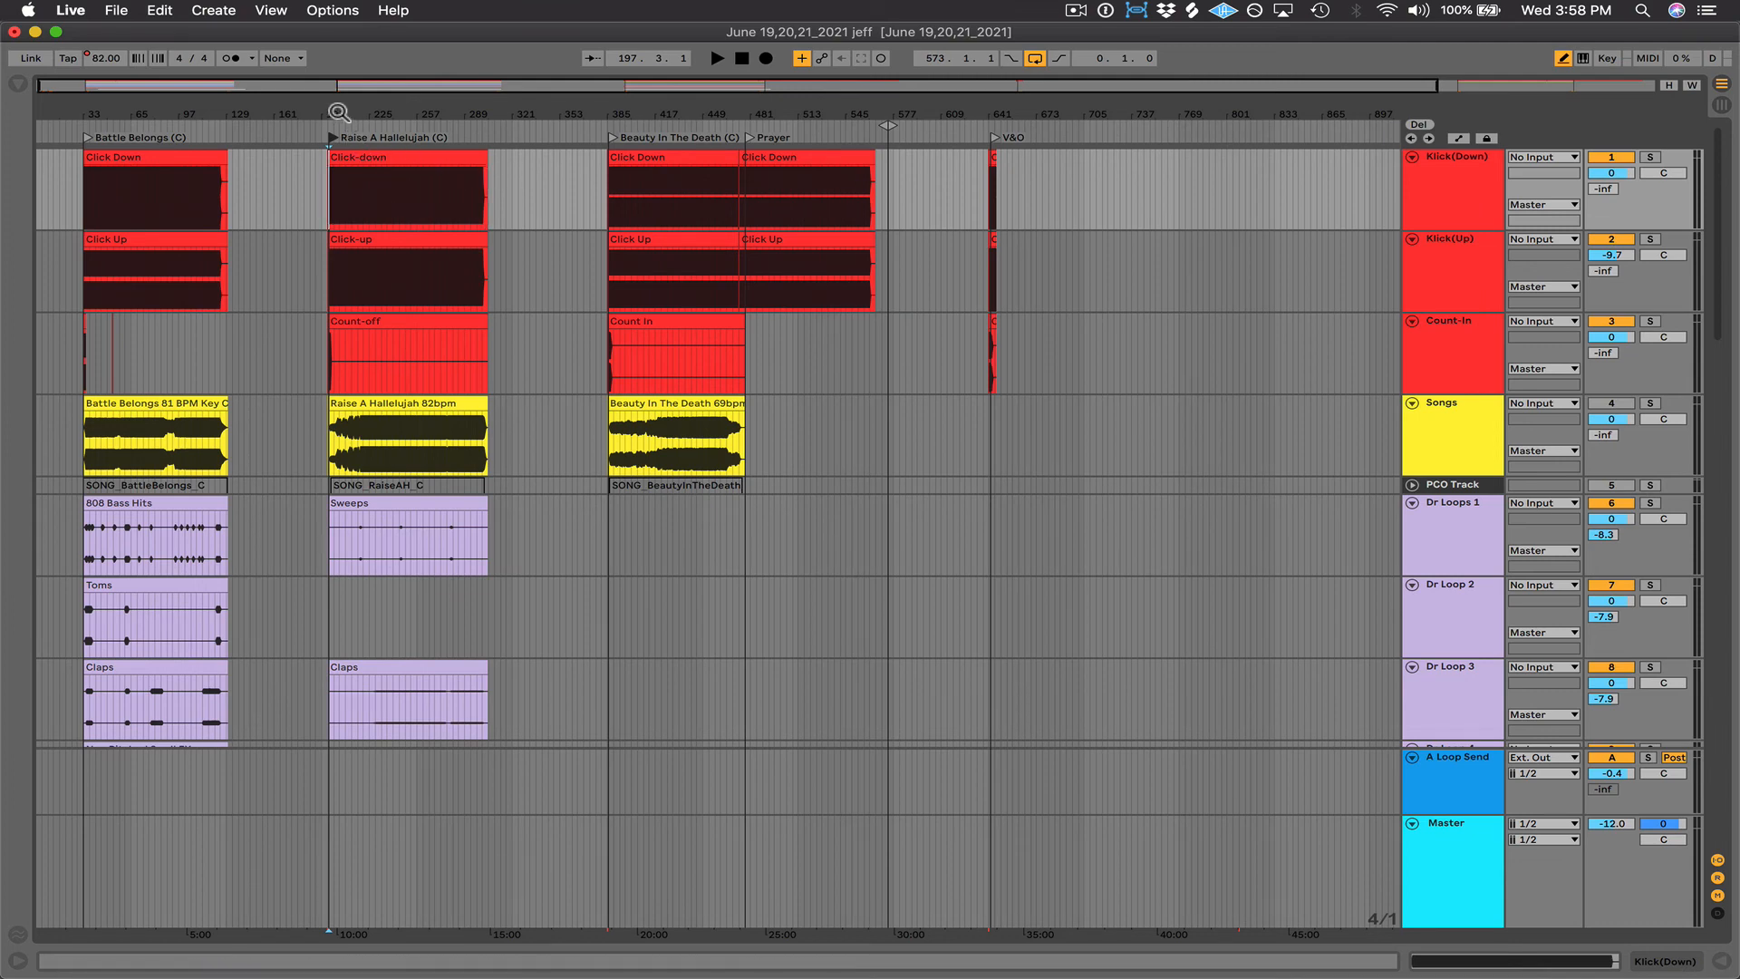
# - Activate the Songs track and play a passage of Raise A Hallelujah from around bar 227, stopping playback after a few bars
pyautogui.moveTo(337, 112); pyautogui.dragTo(222, 261)
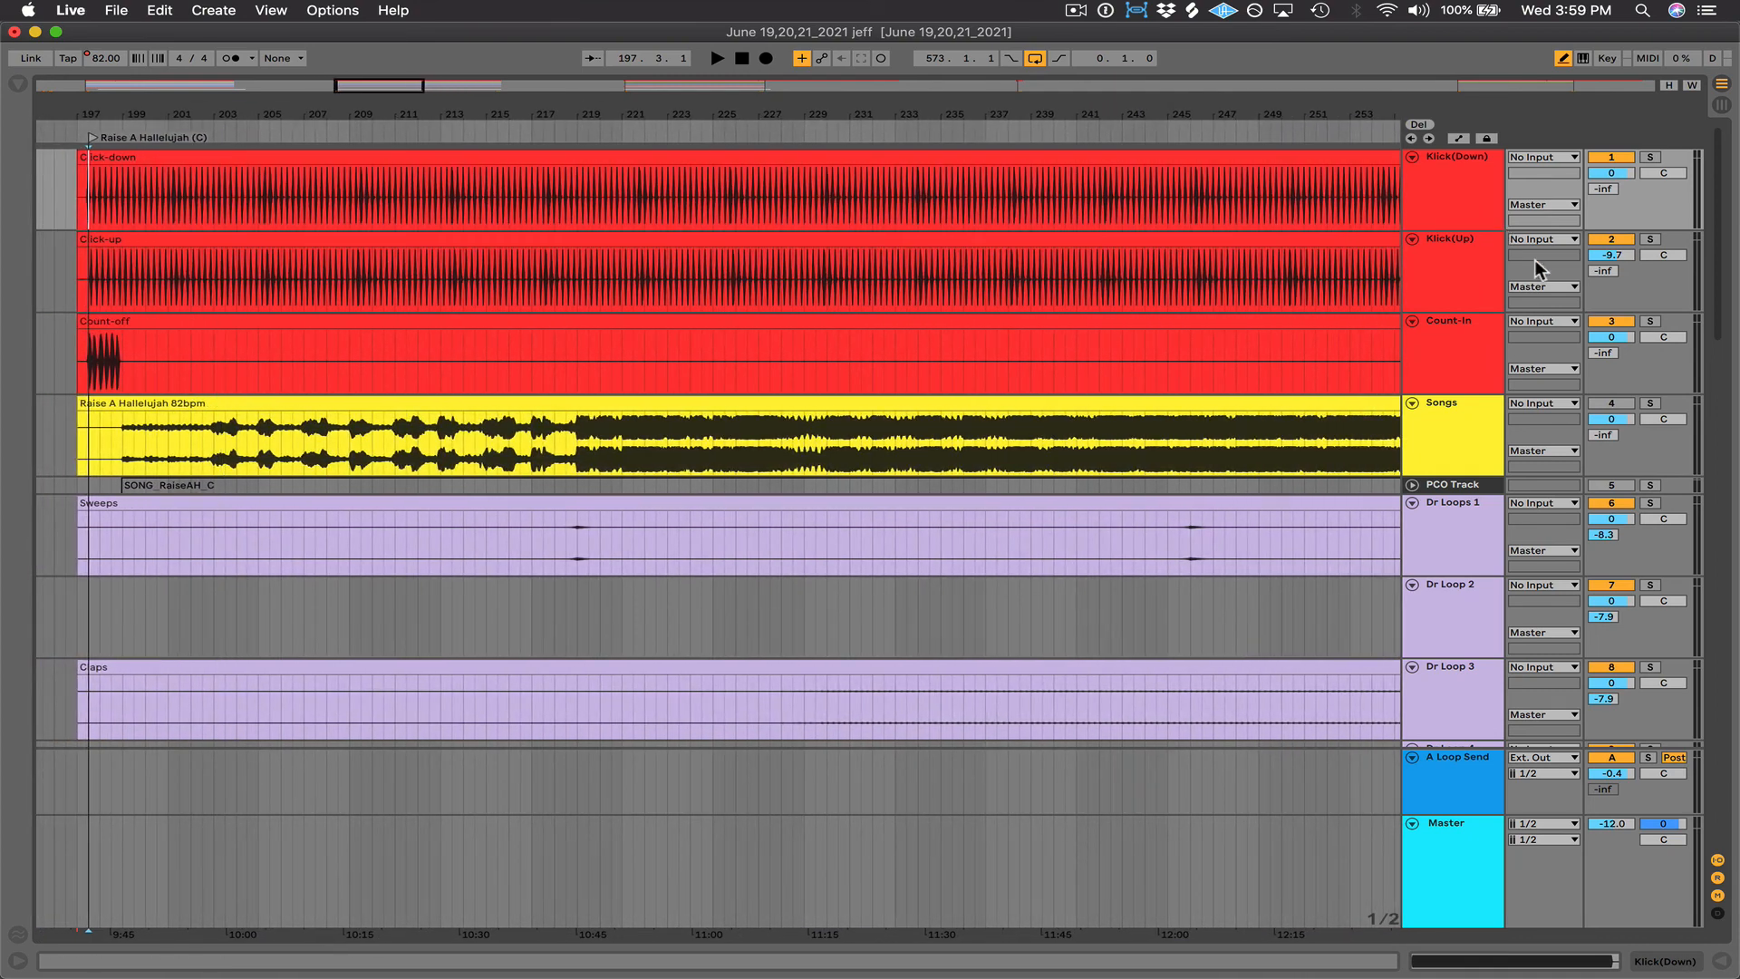
pyautogui.click(1611, 402)
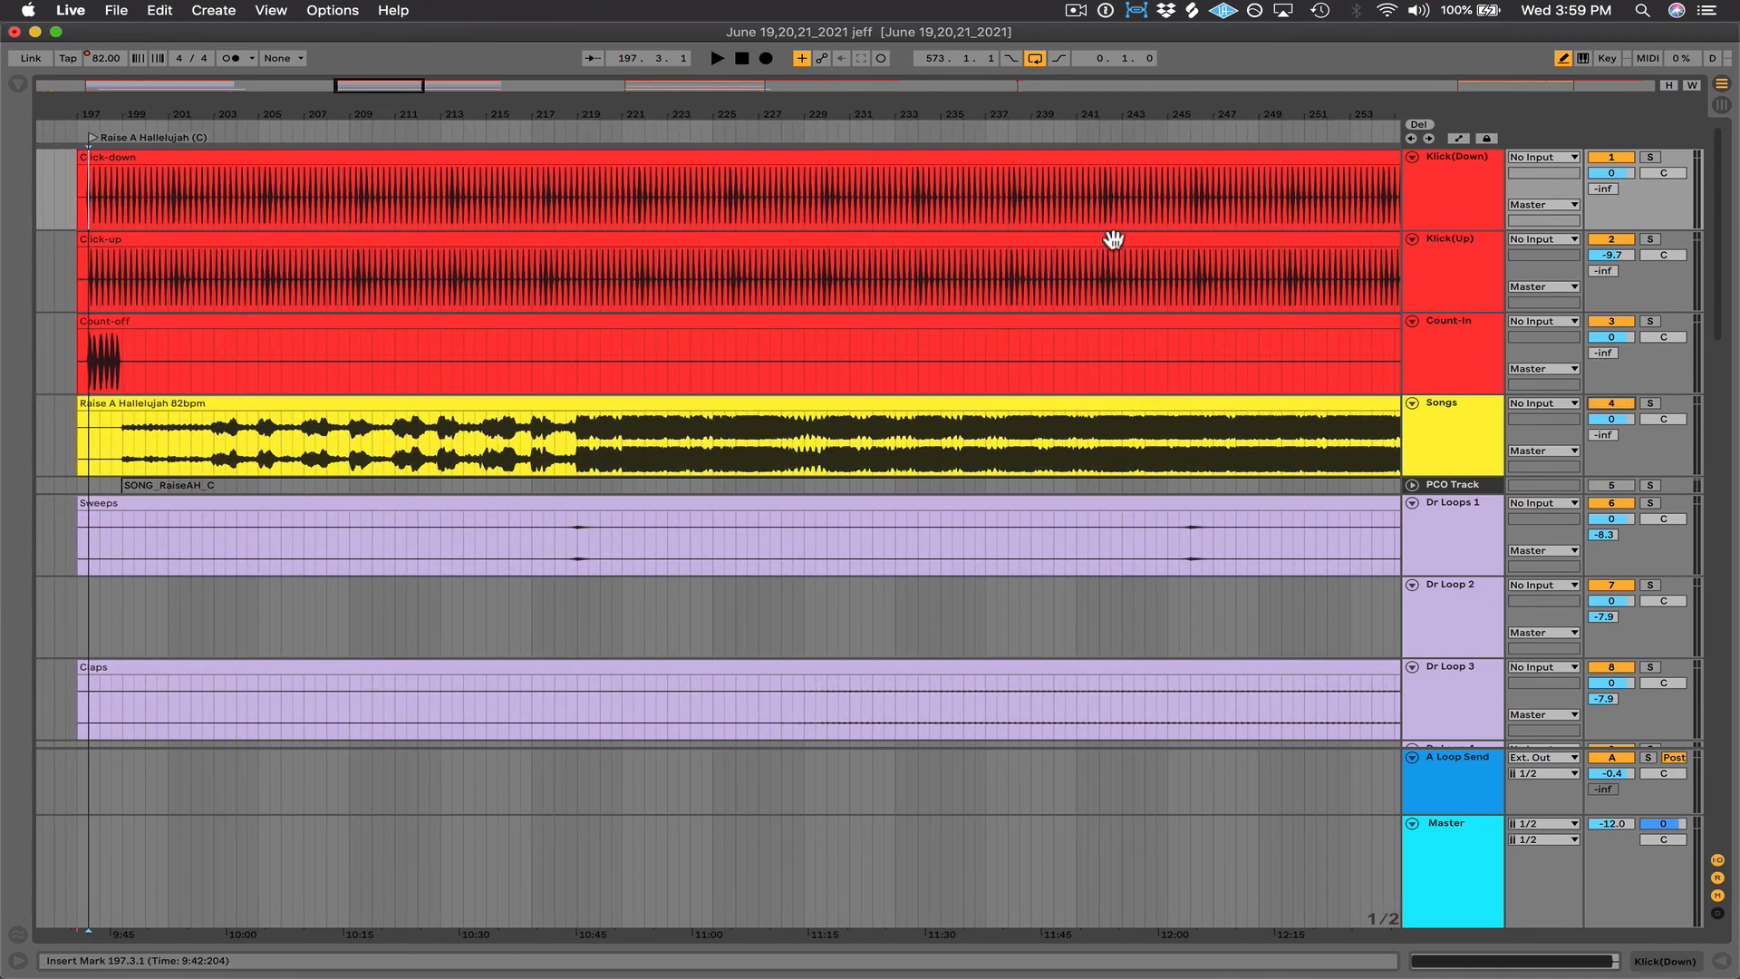
pyautogui.moveTo(818, 114); pyautogui.dragTo(576, 192)
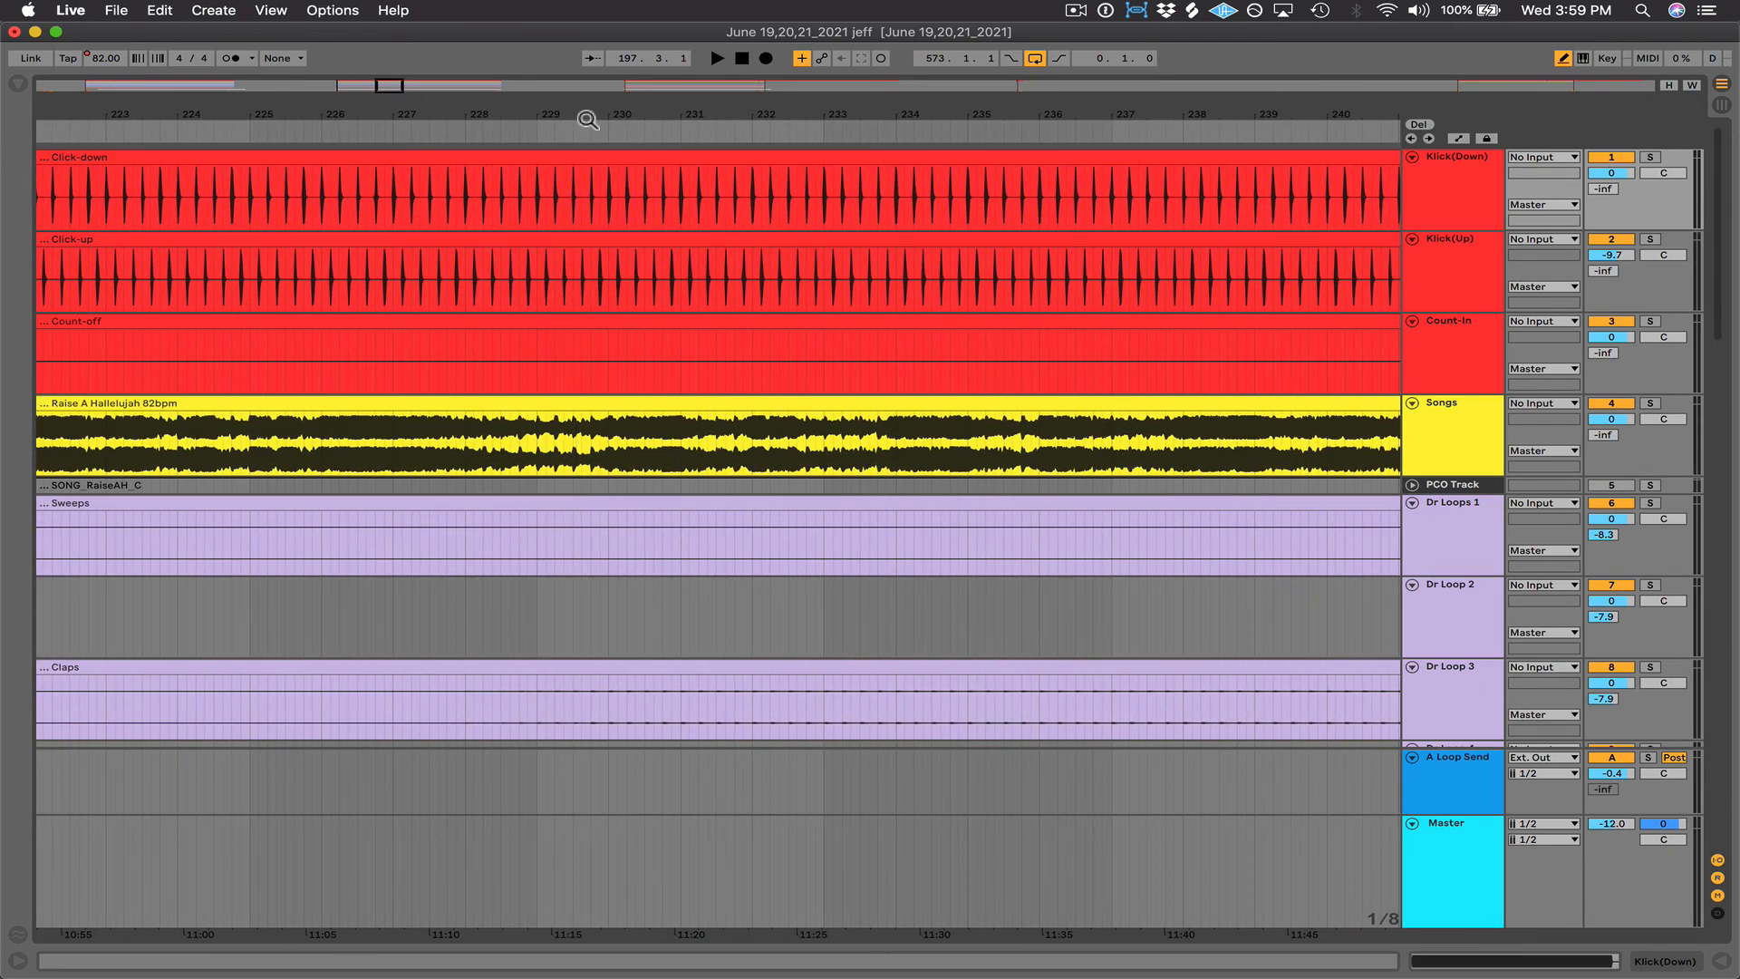
pyautogui.click(440, 136)
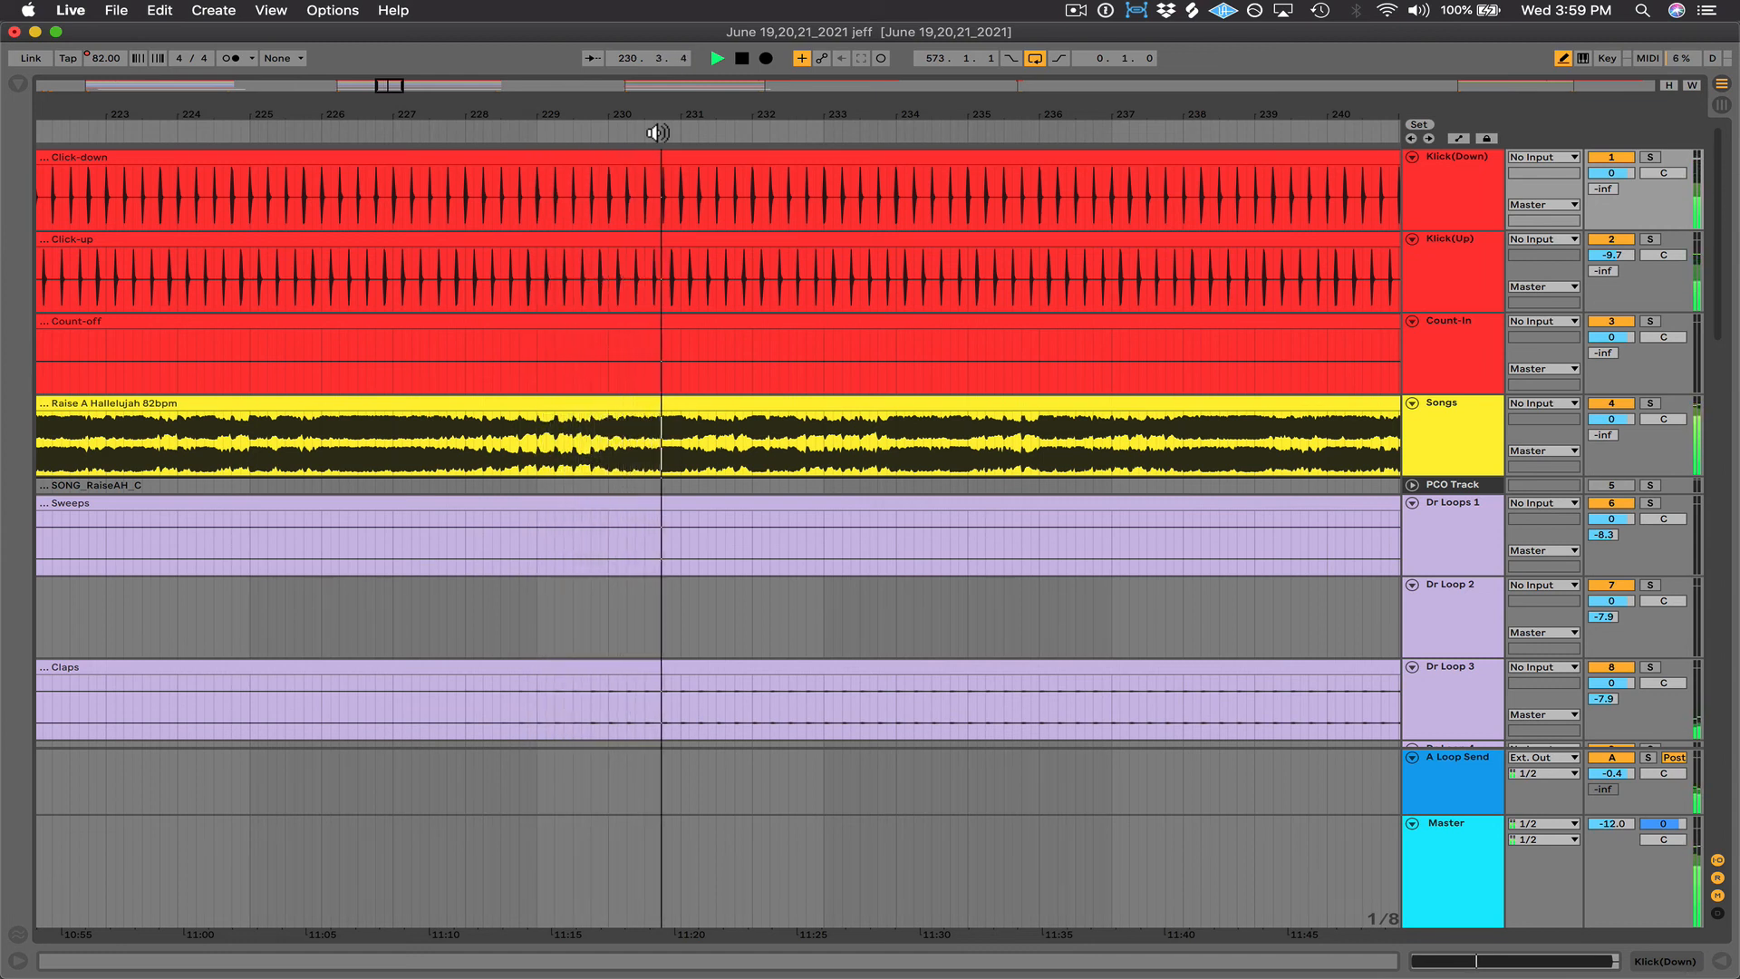
pyautogui.press('space')
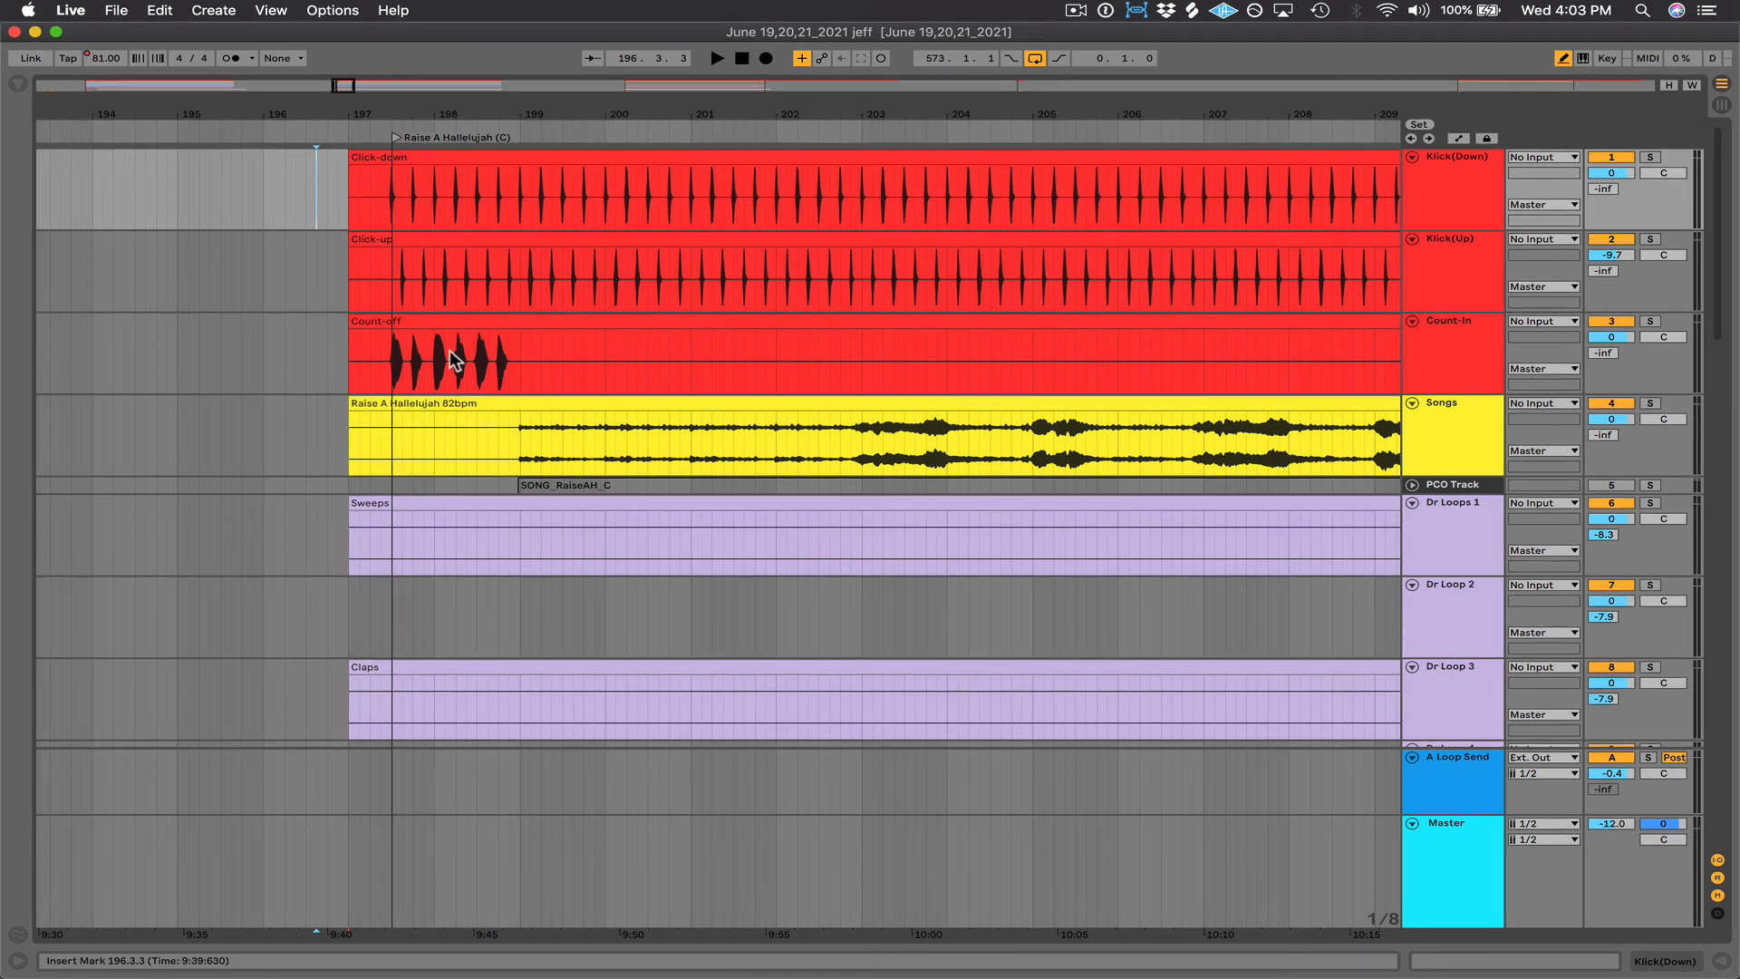
# - Copy the four-beat count from bar 198 to 199 on the Count-In track and paste it at bar 229
pyautogui.moveTo(437, 378); pyautogui.dragTo(518, 386)
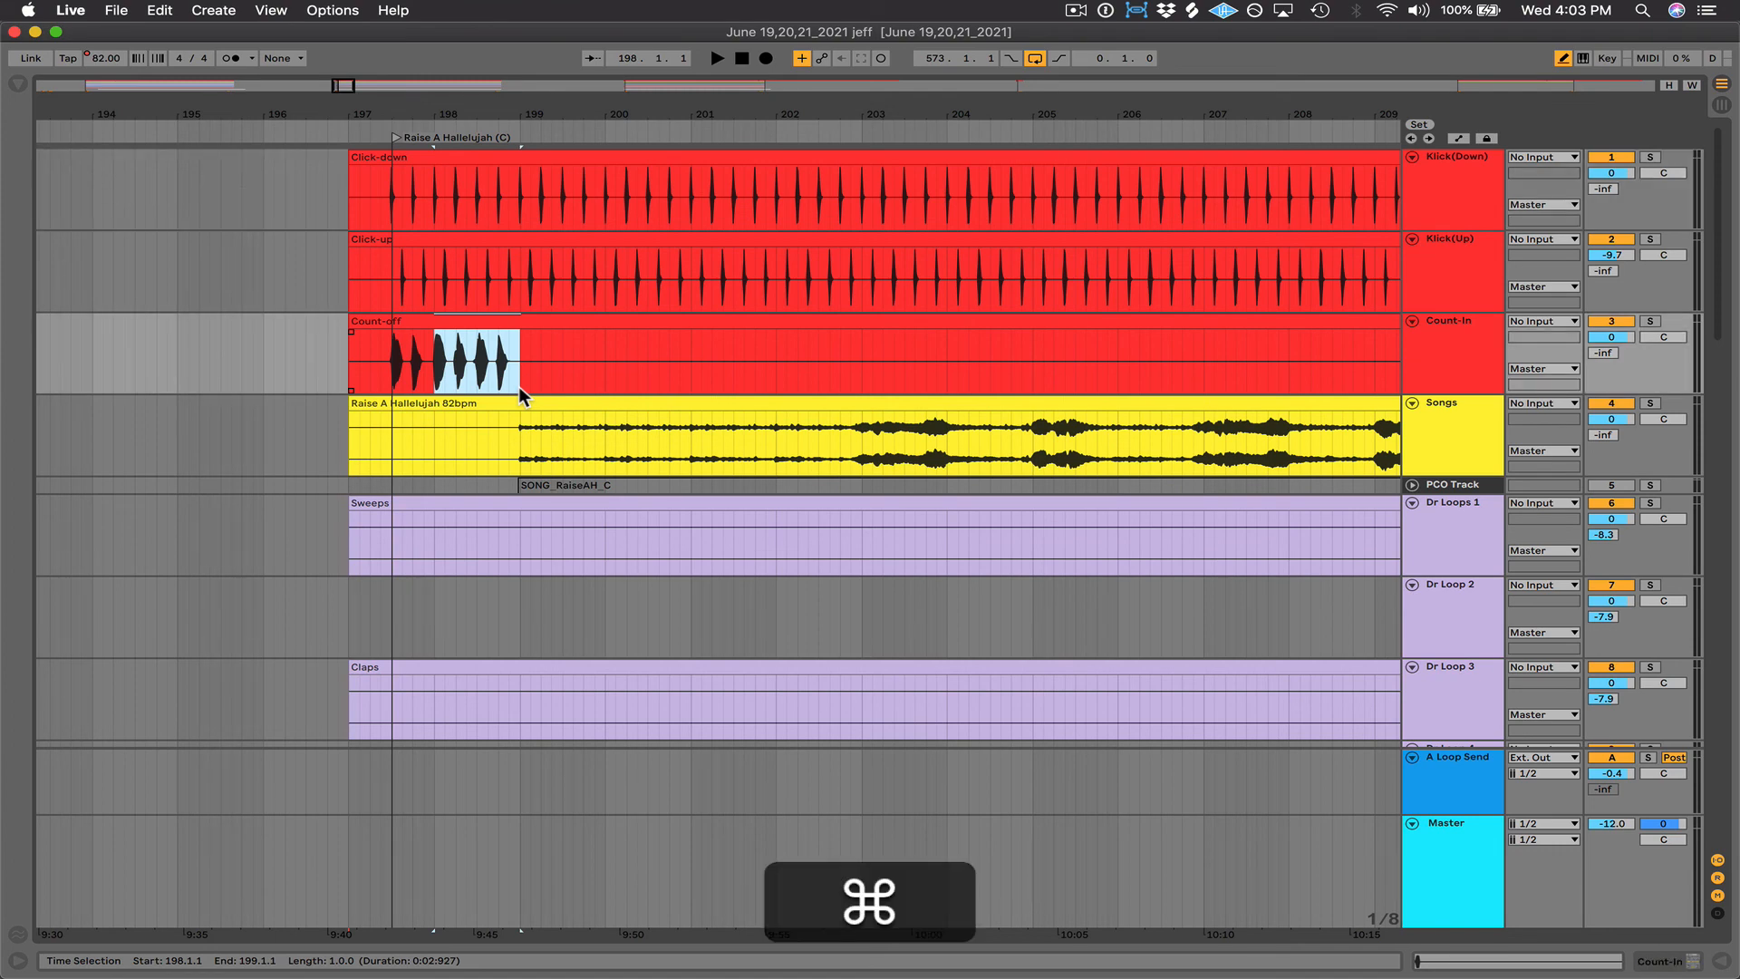
pyautogui.press('super+c')
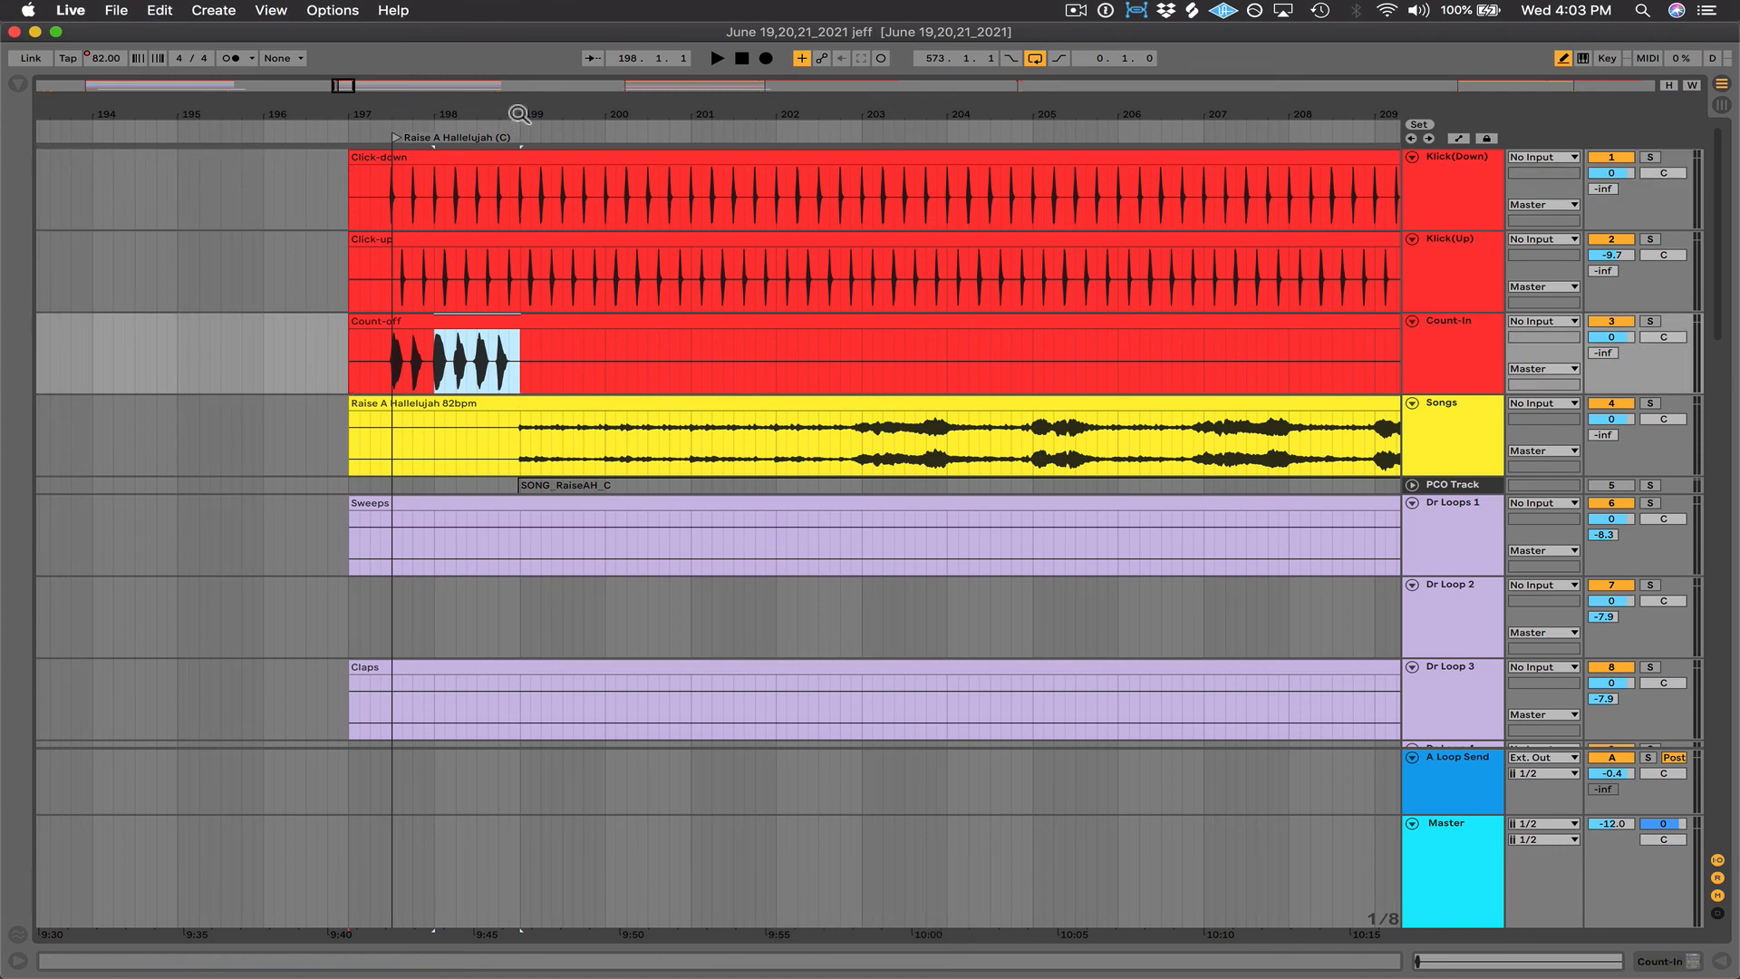
pyautogui.moveTo(521, 115); pyautogui.dragTo(2, 56)
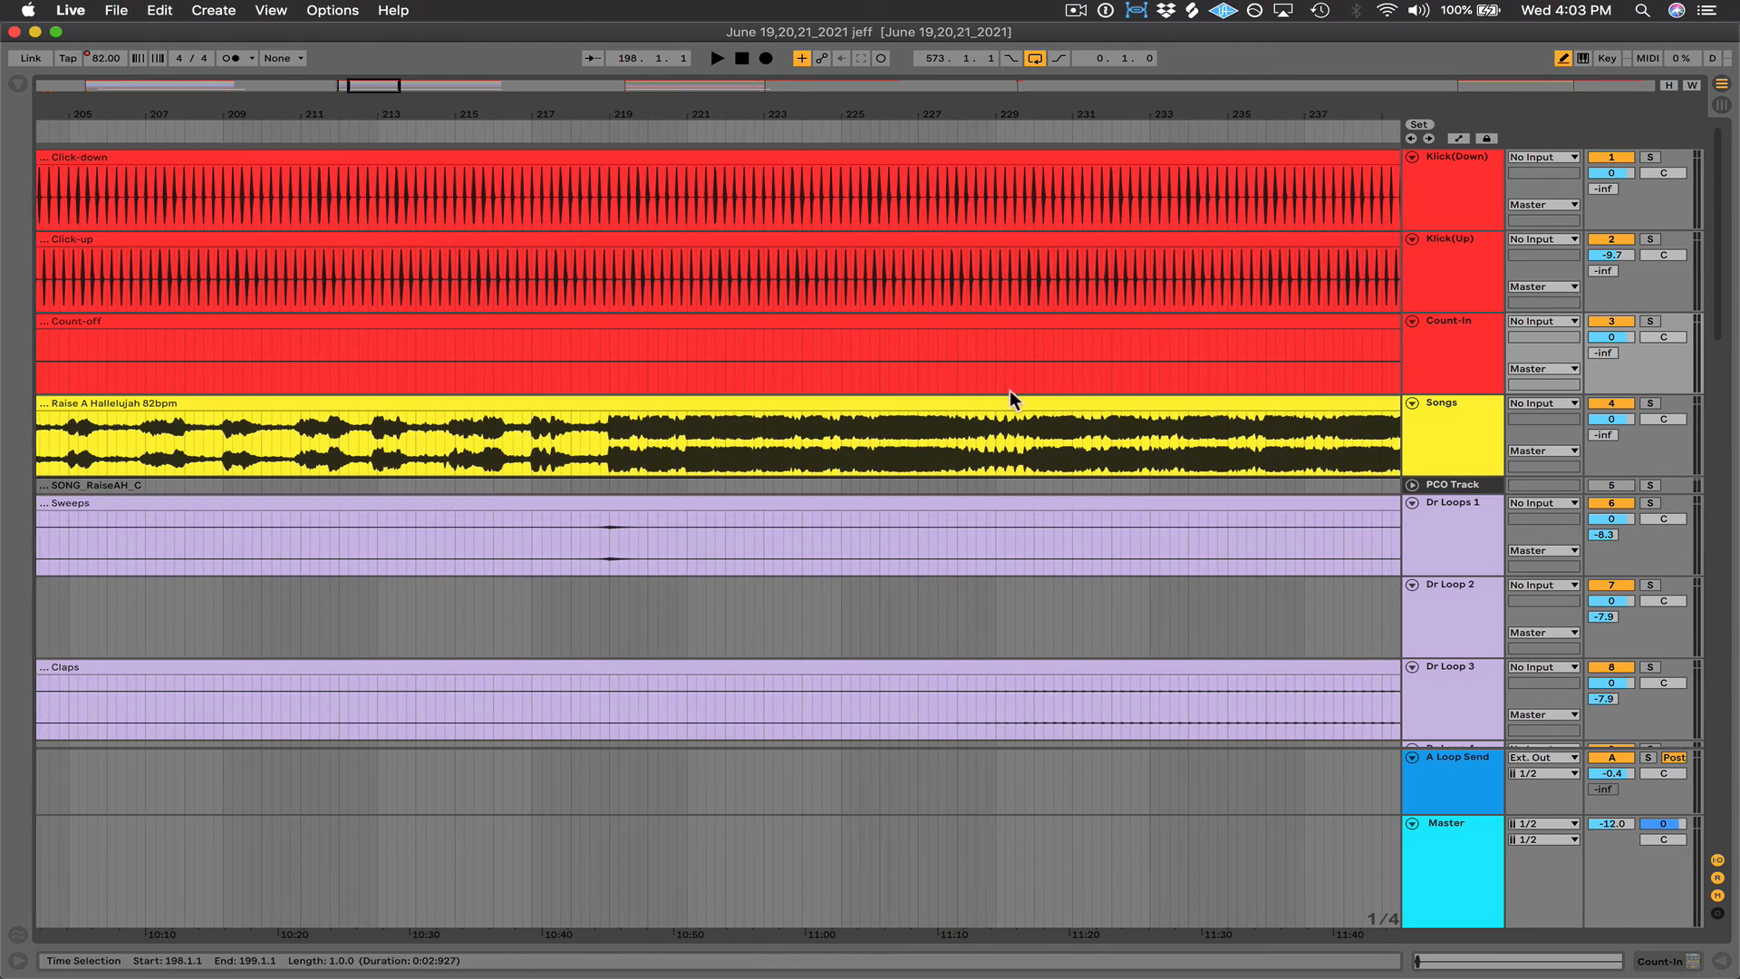
pyautogui.click(995, 358)
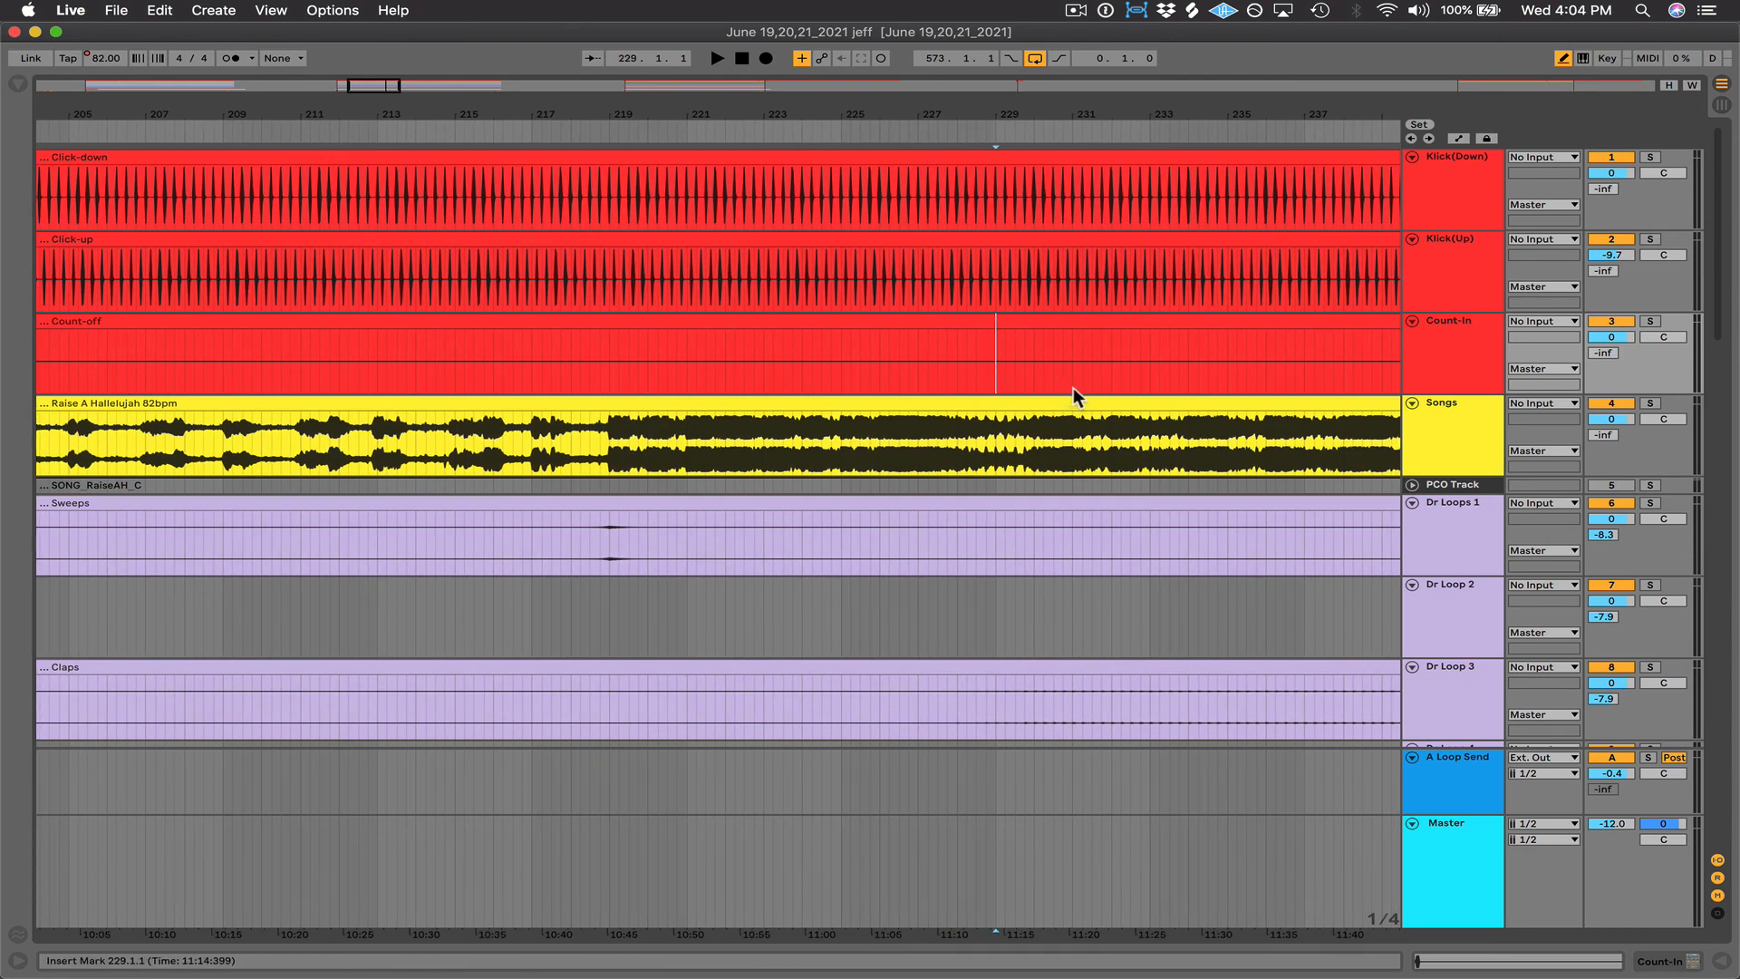
pyautogui.press('super+v')
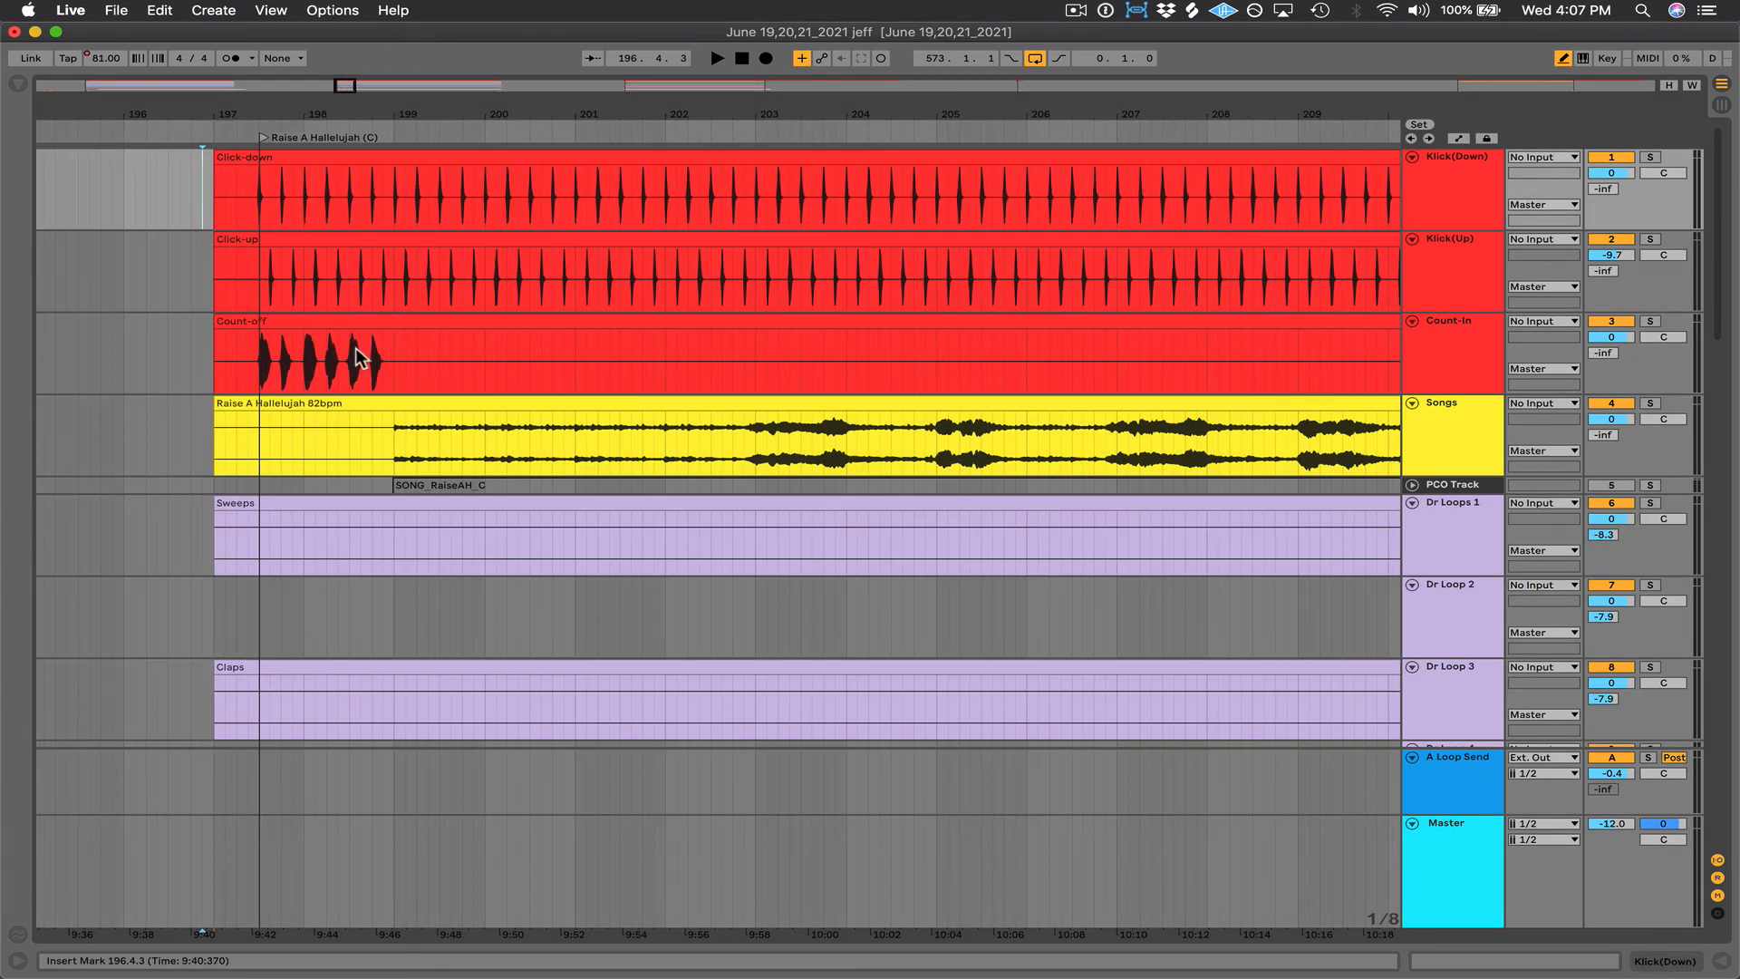
# - Select the Count-off audio from bar 198 to 199 and duplicate it to a later point on the Count-In track
pyautogui.moveTo(303, 379); pyautogui.dragTo(377, 377)
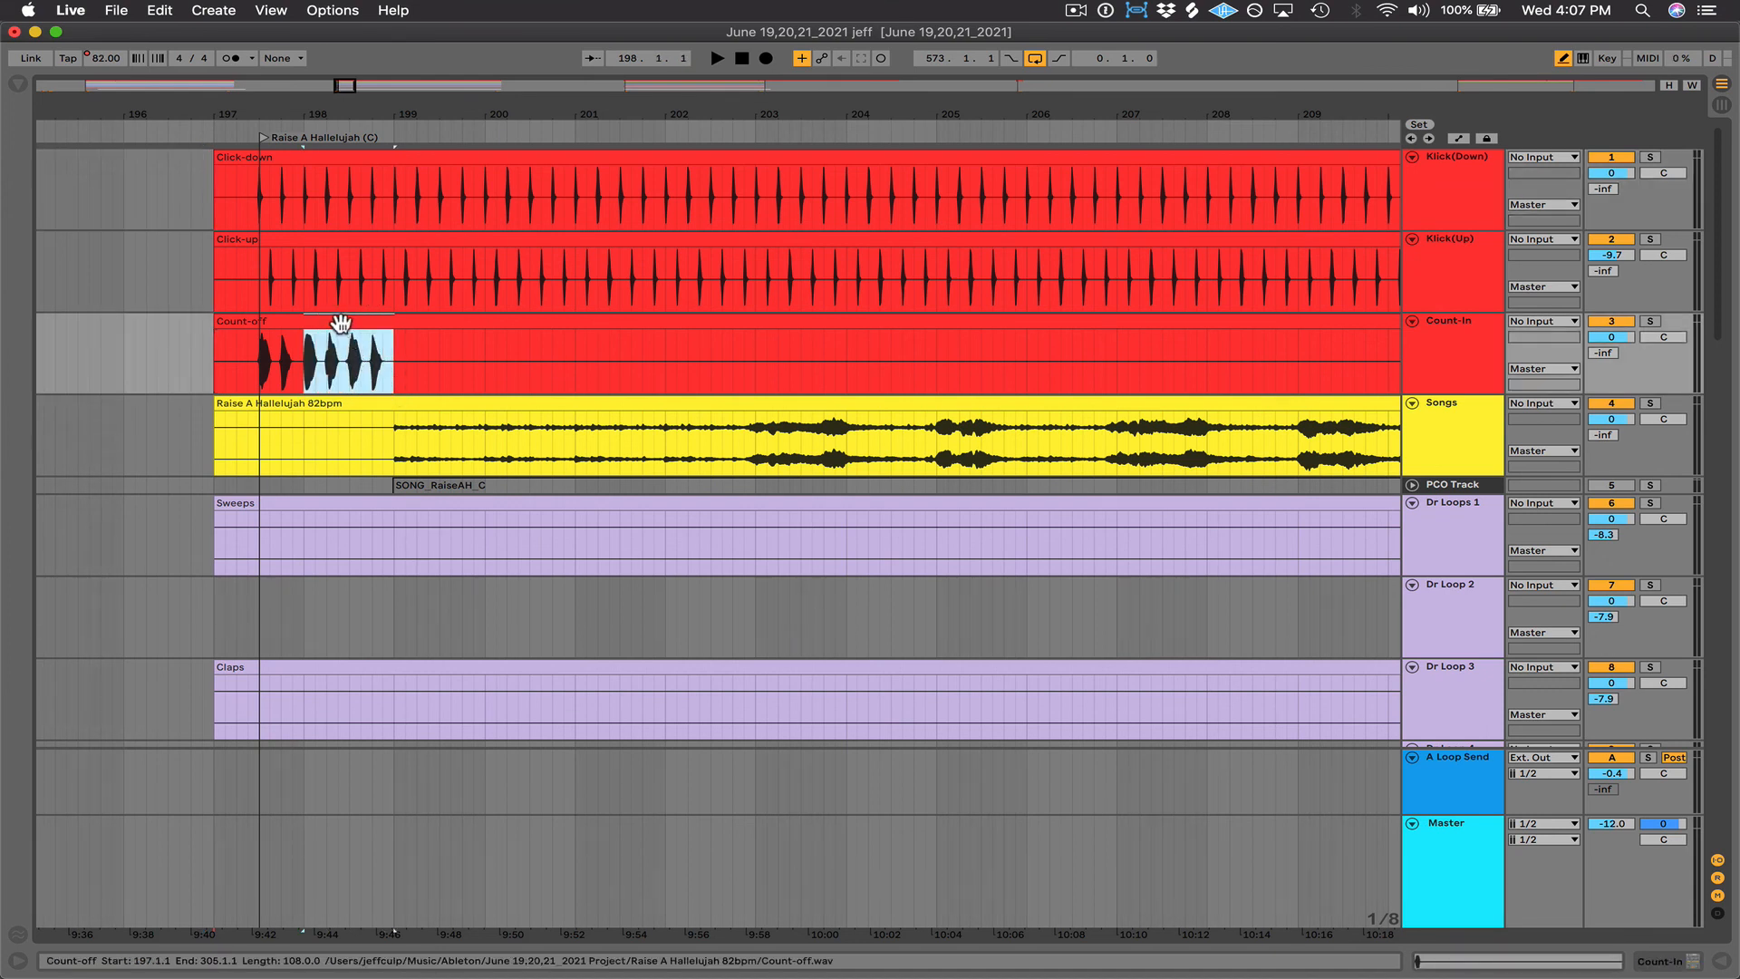
pyautogui.moveTo(340, 323); pyautogui.dragTo(1064, 388)
pyautogui.press('alt')
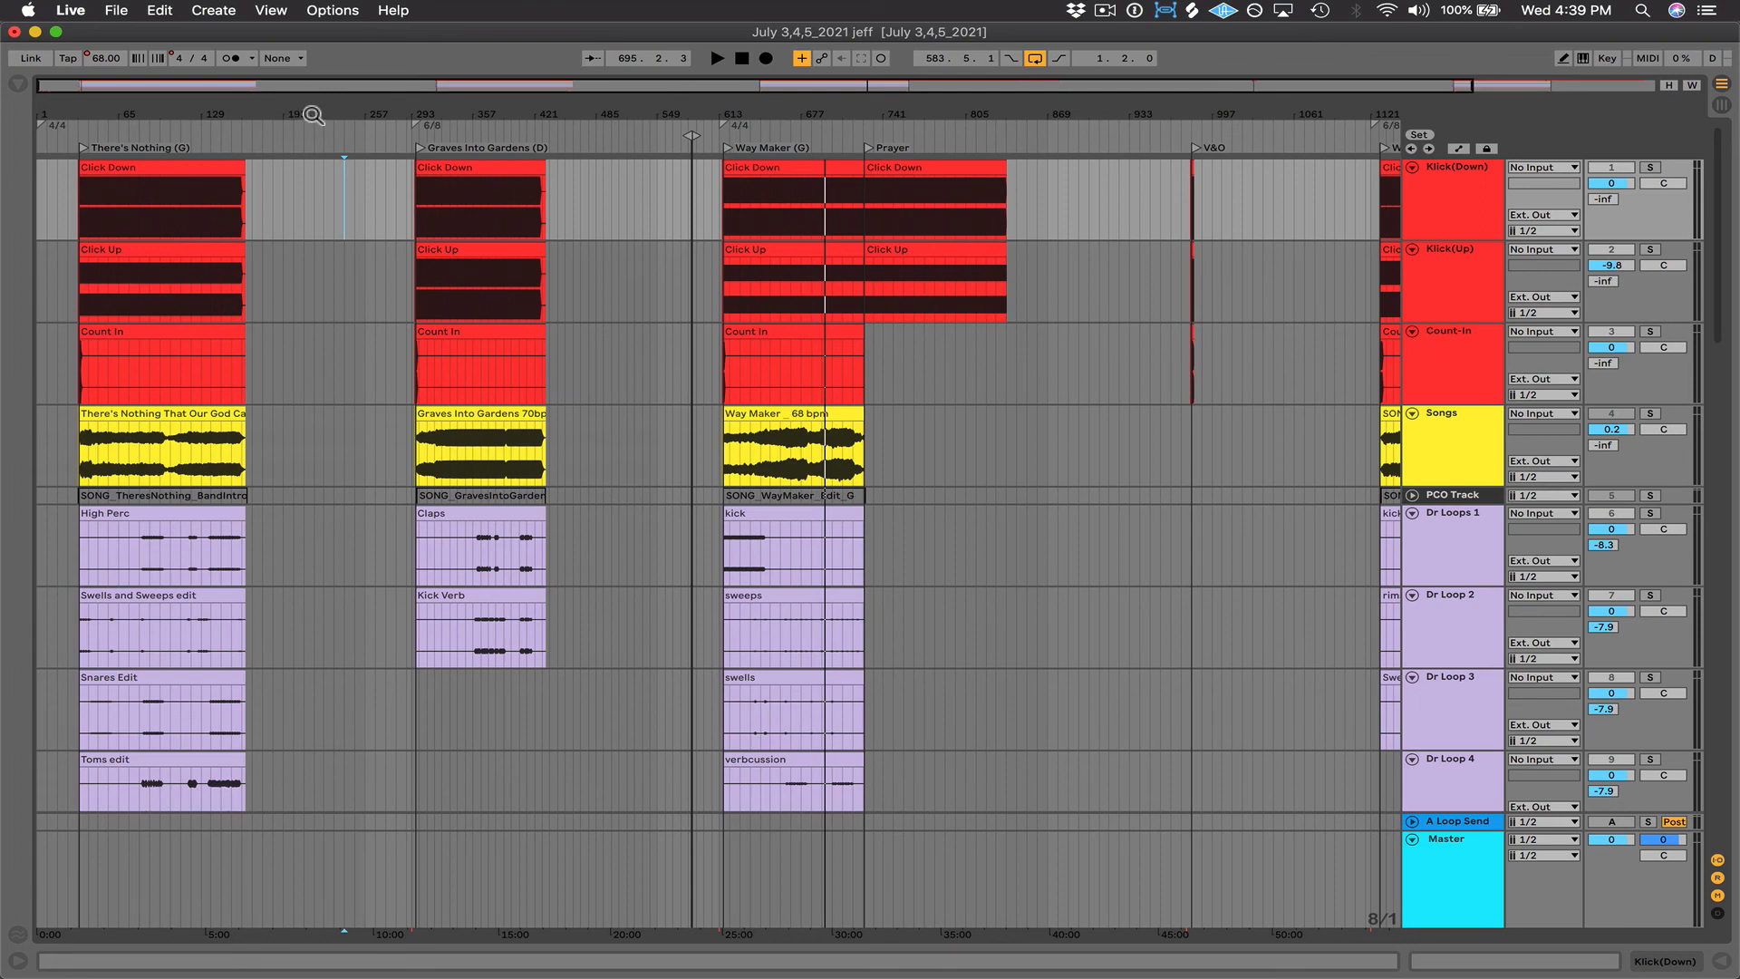
# - Cut the time from bar 162 to the start of the Graves Into Gardens clips, closing the gap between the songs
pyautogui.moveTo(312, 115); pyautogui.dragTo(458, 136)
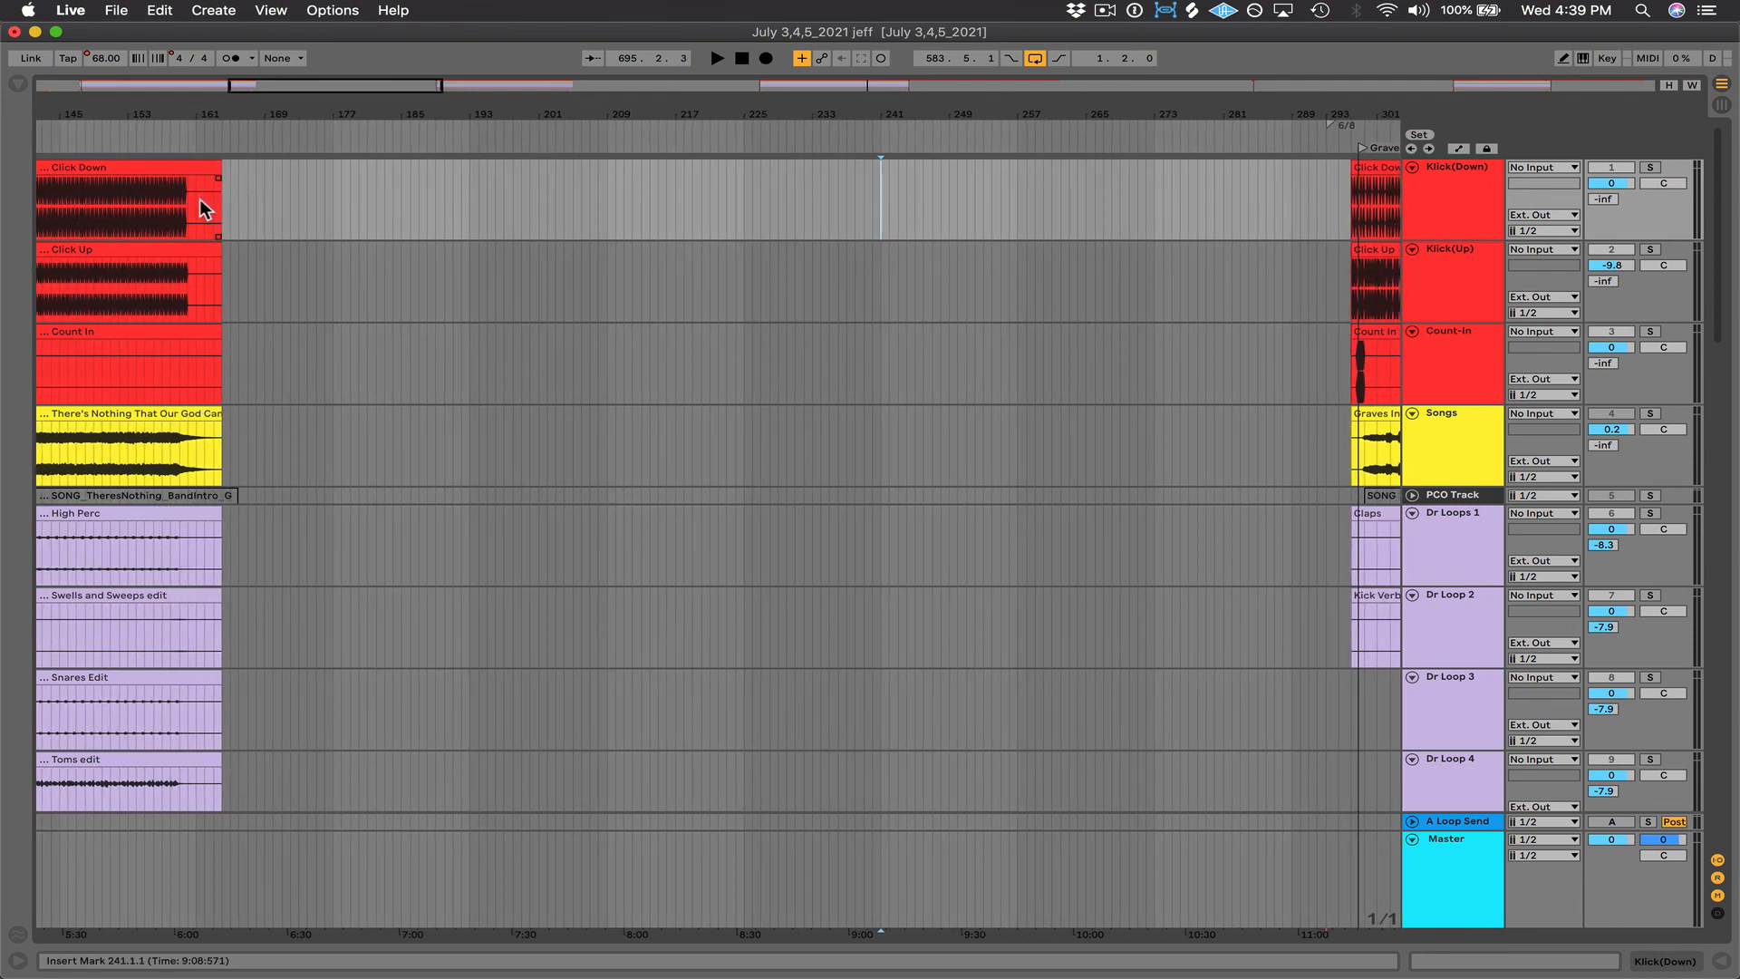
pyautogui.moveTo(205, 199); pyautogui.dragTo(1352, 194)
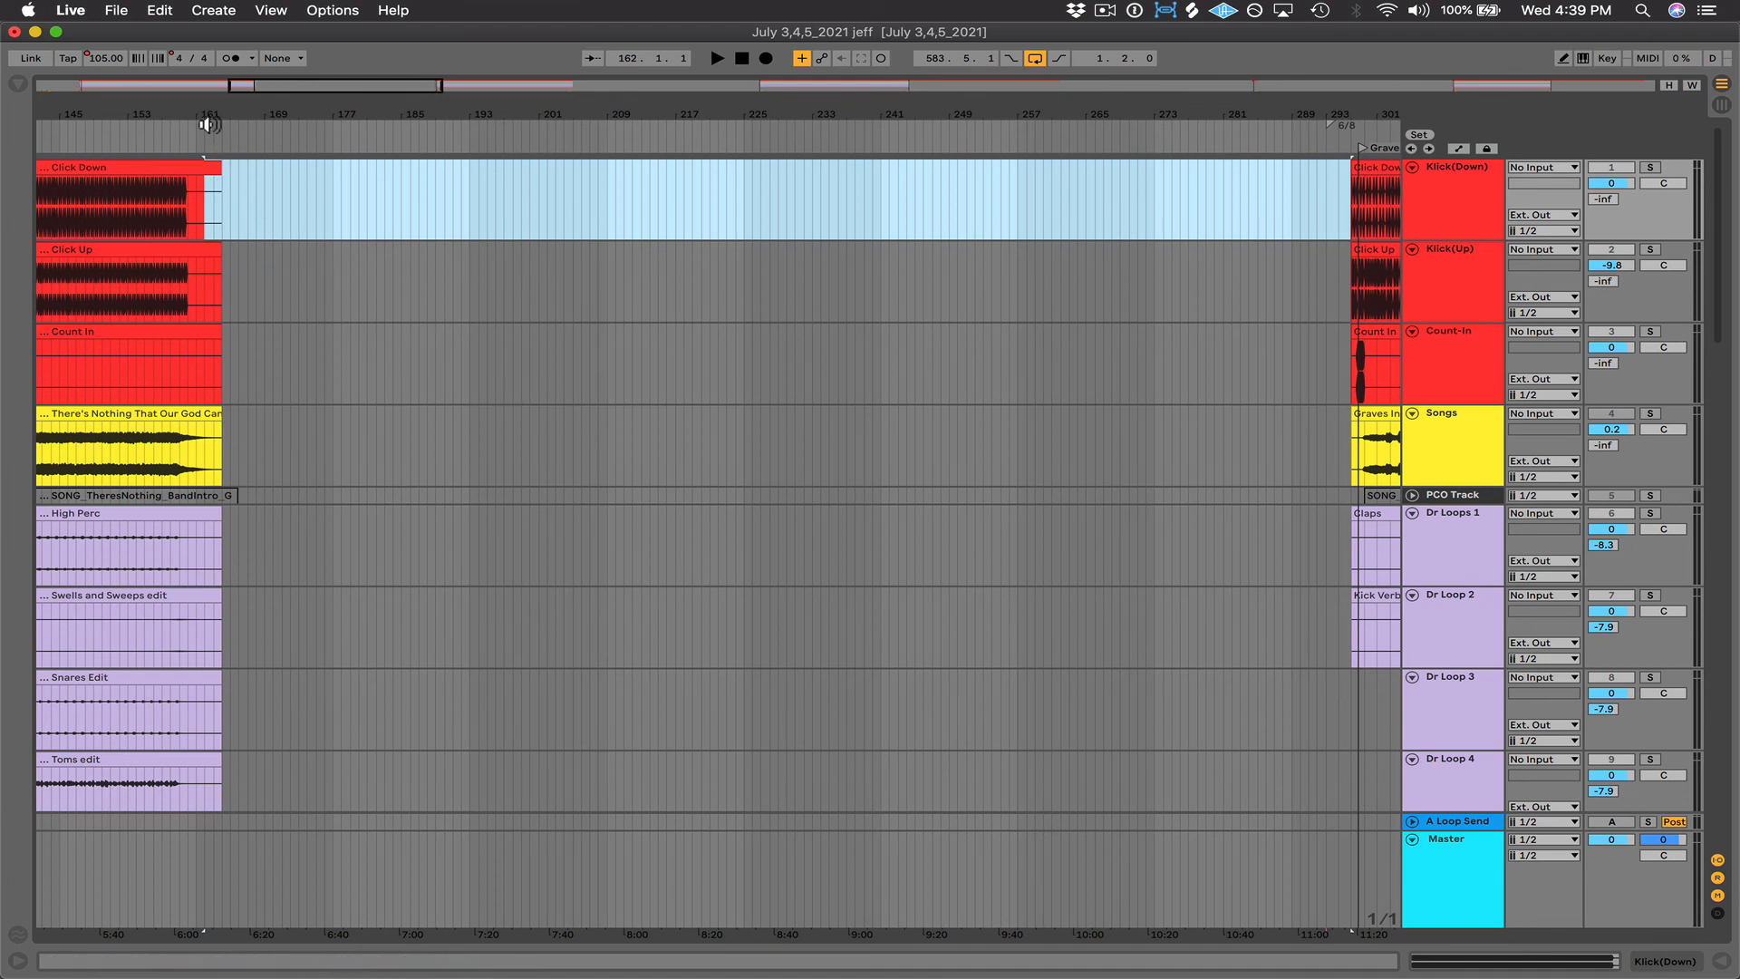
pyautogui.click(159, 10)
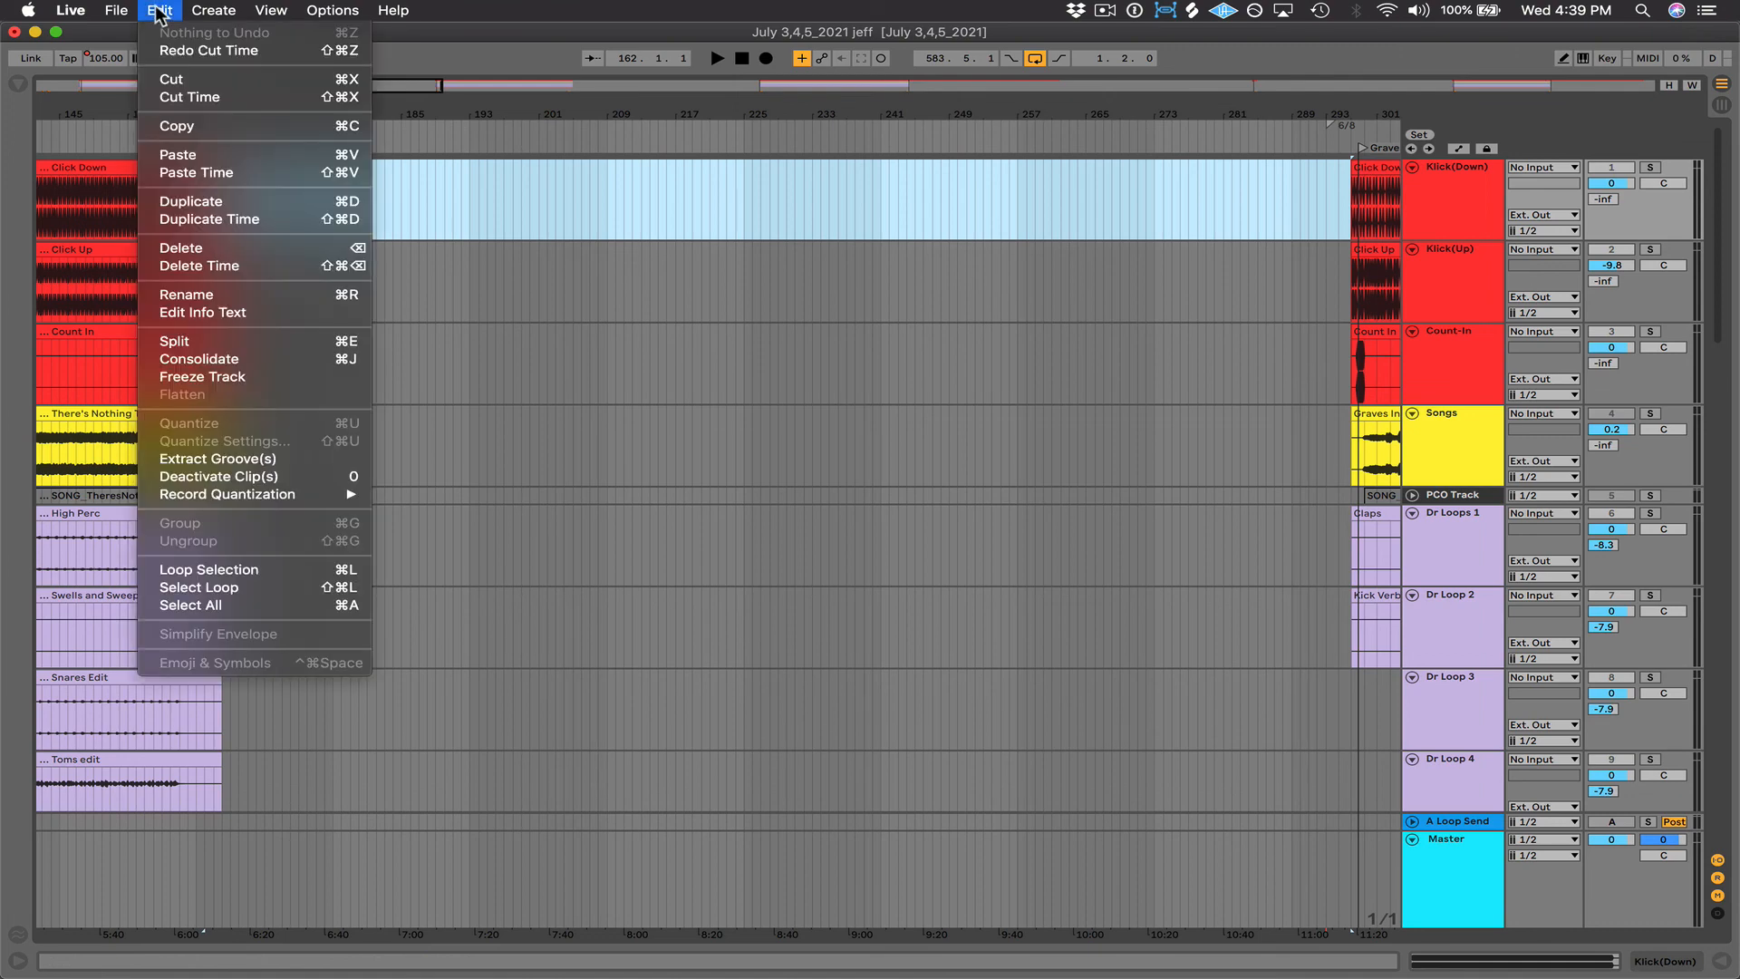
pyautogui.click(185, 98)
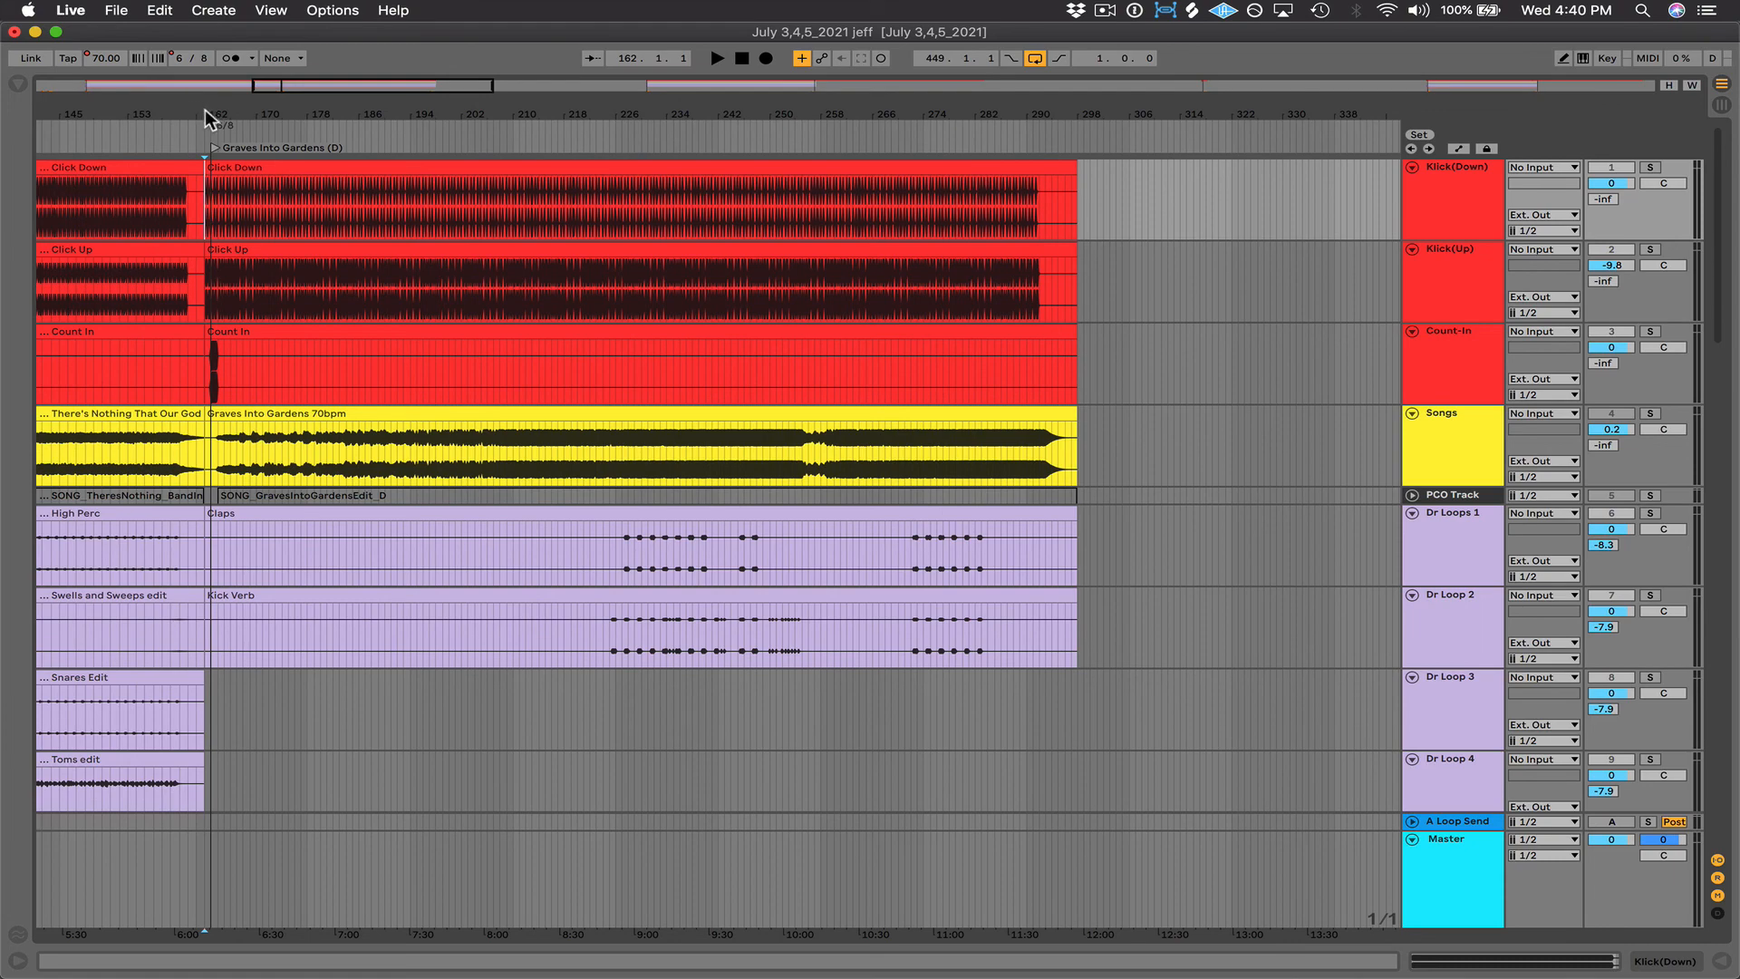
# - Play the transition from There's Nothing into Graves Into Gardens from around bar 157, stopping after the count-in
pyautogui.moveTo(193, 111); pyautogui.dragTo(741, 426)
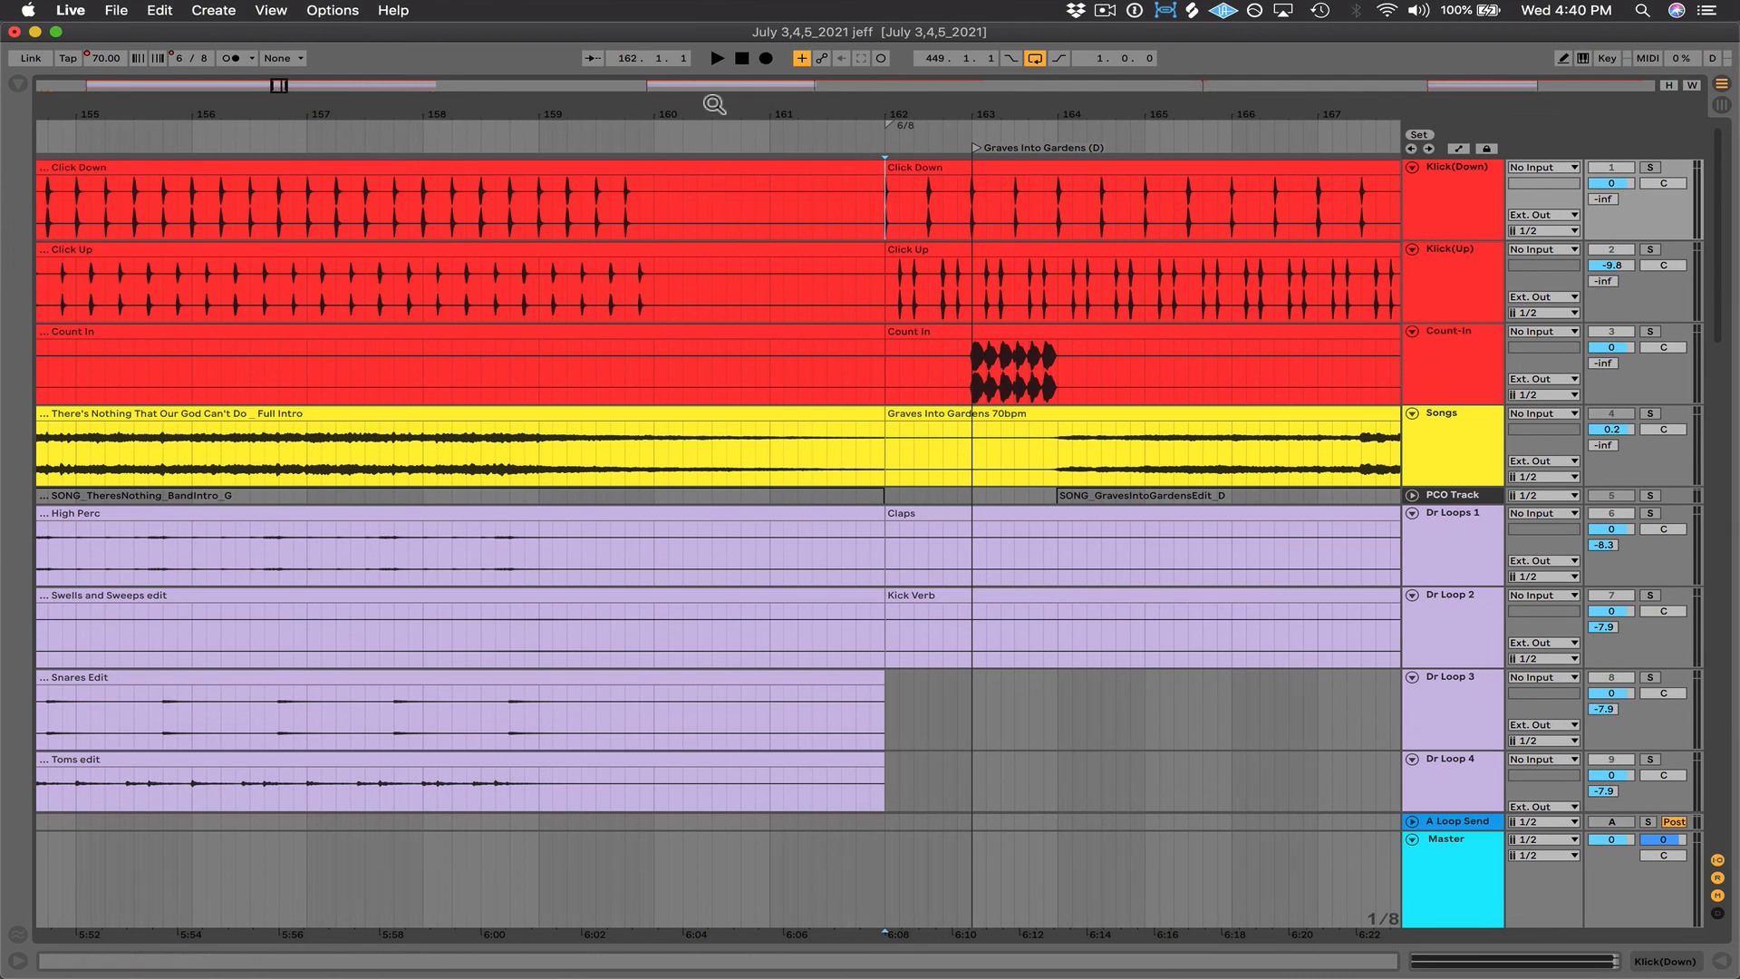
pyautogui.moveTo(711, 106); pyautogui.dragTo(711, 160)
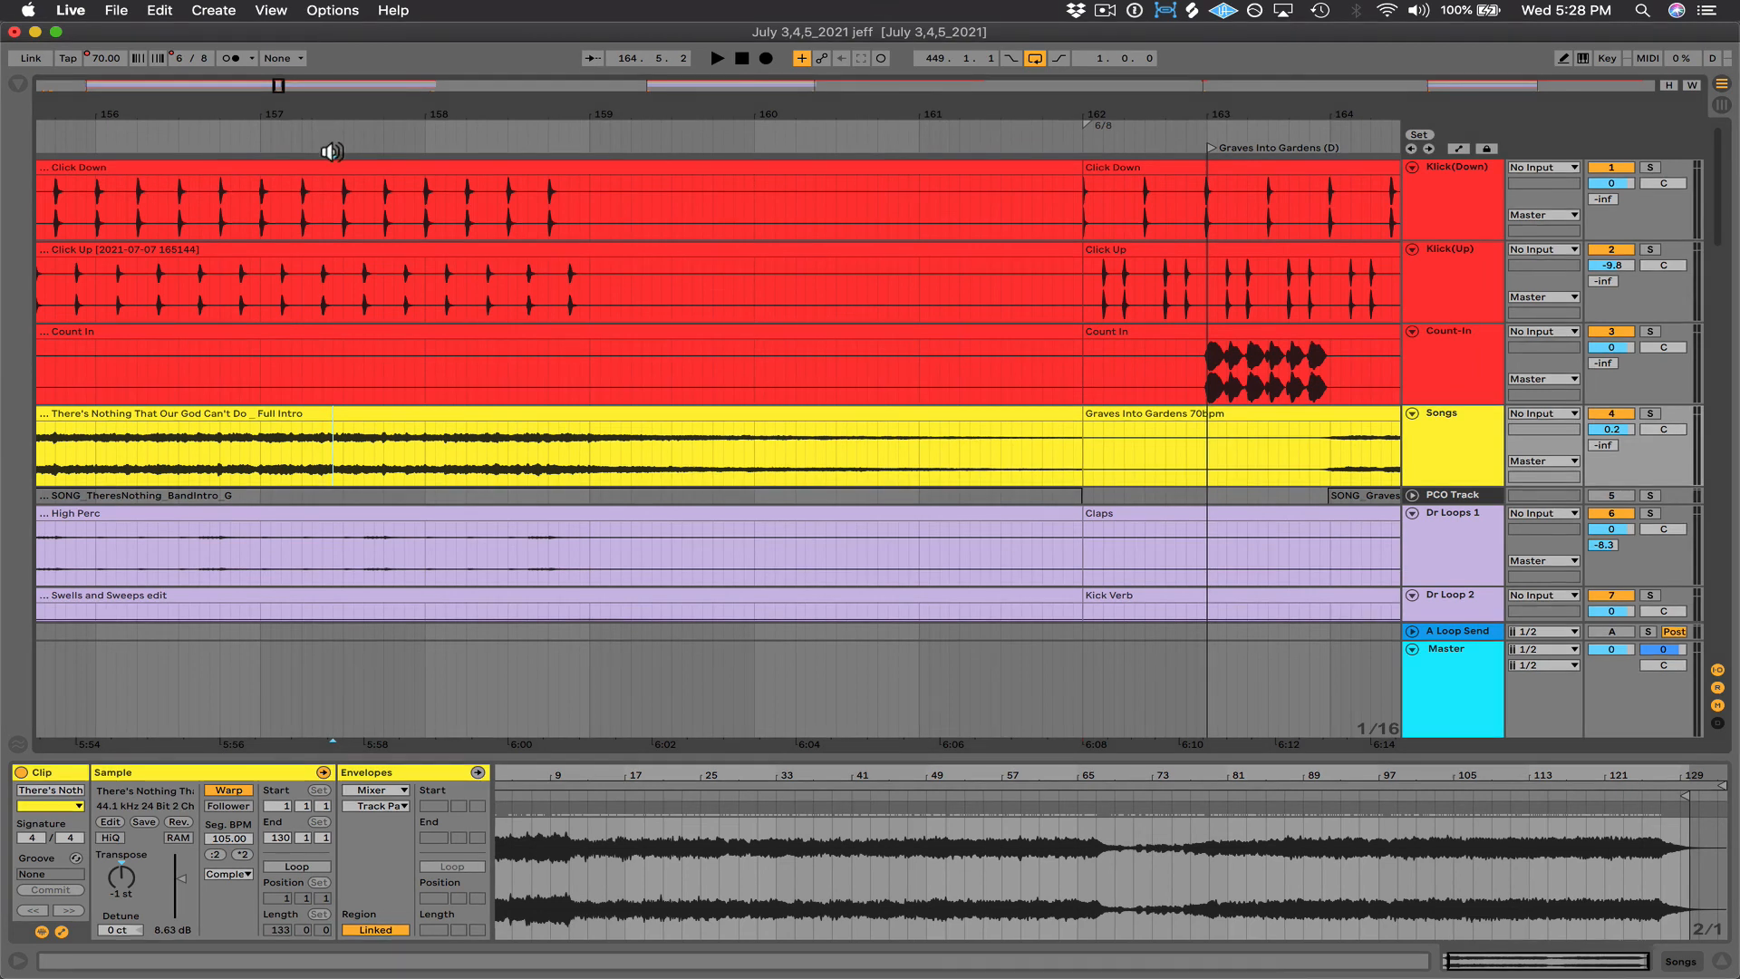
pyautogui.click(332, 135)
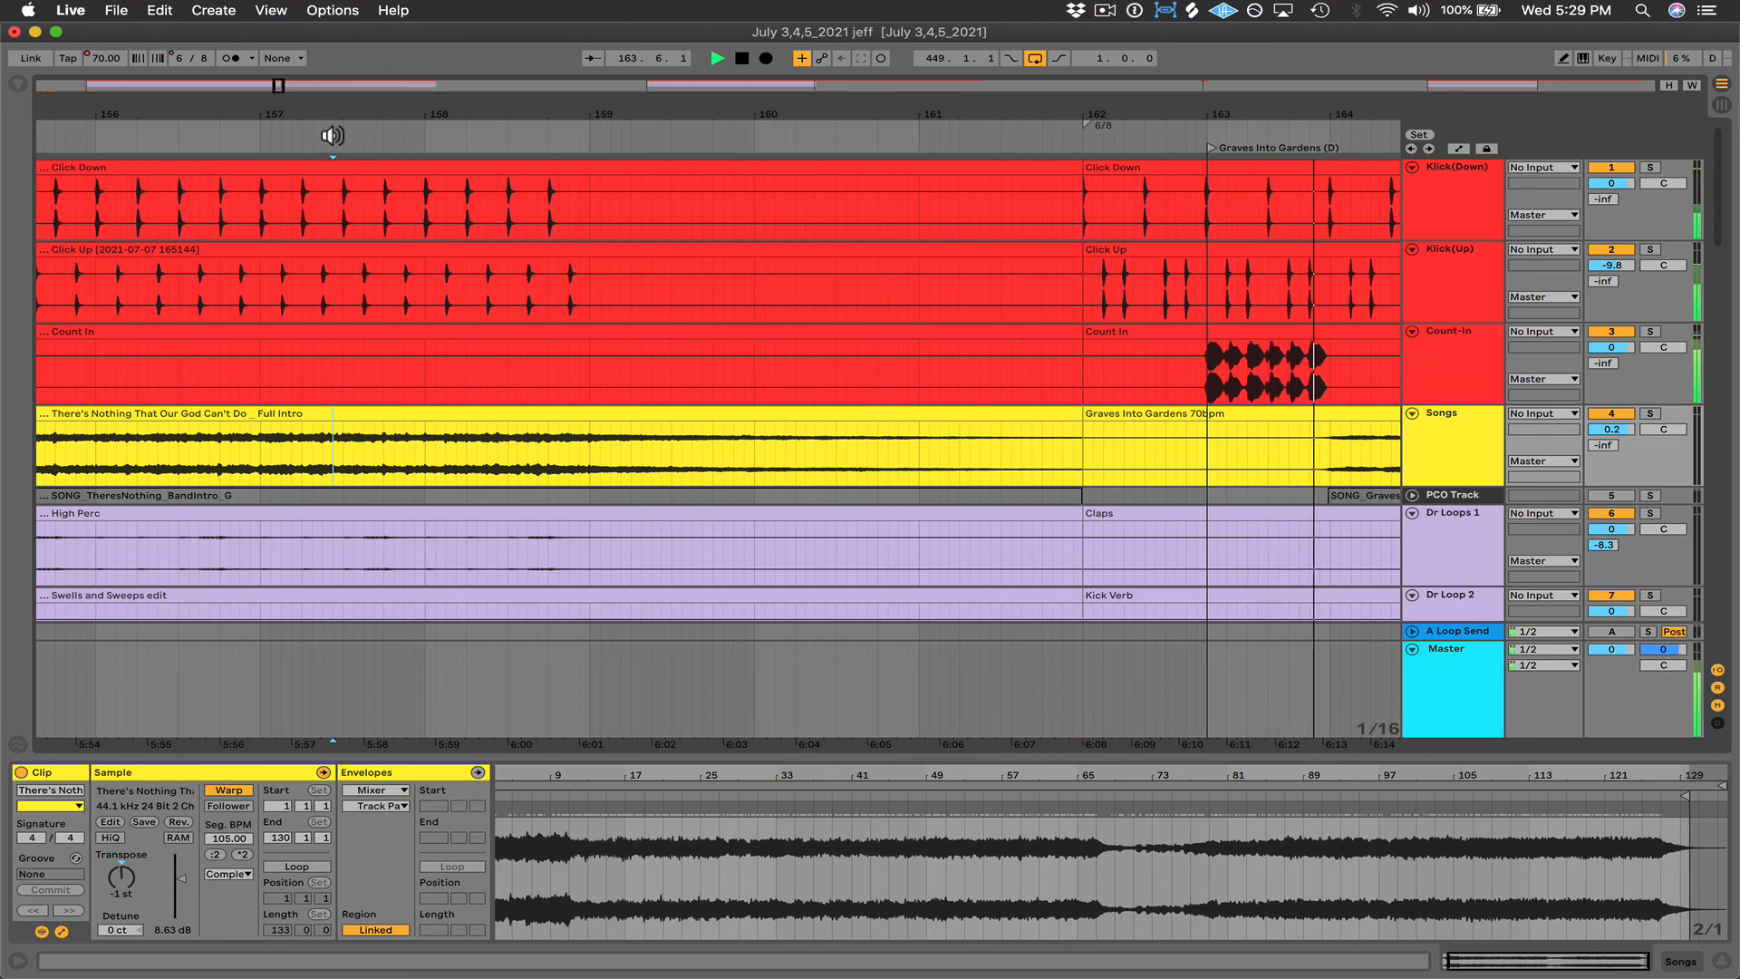
pyautogui.press('space')
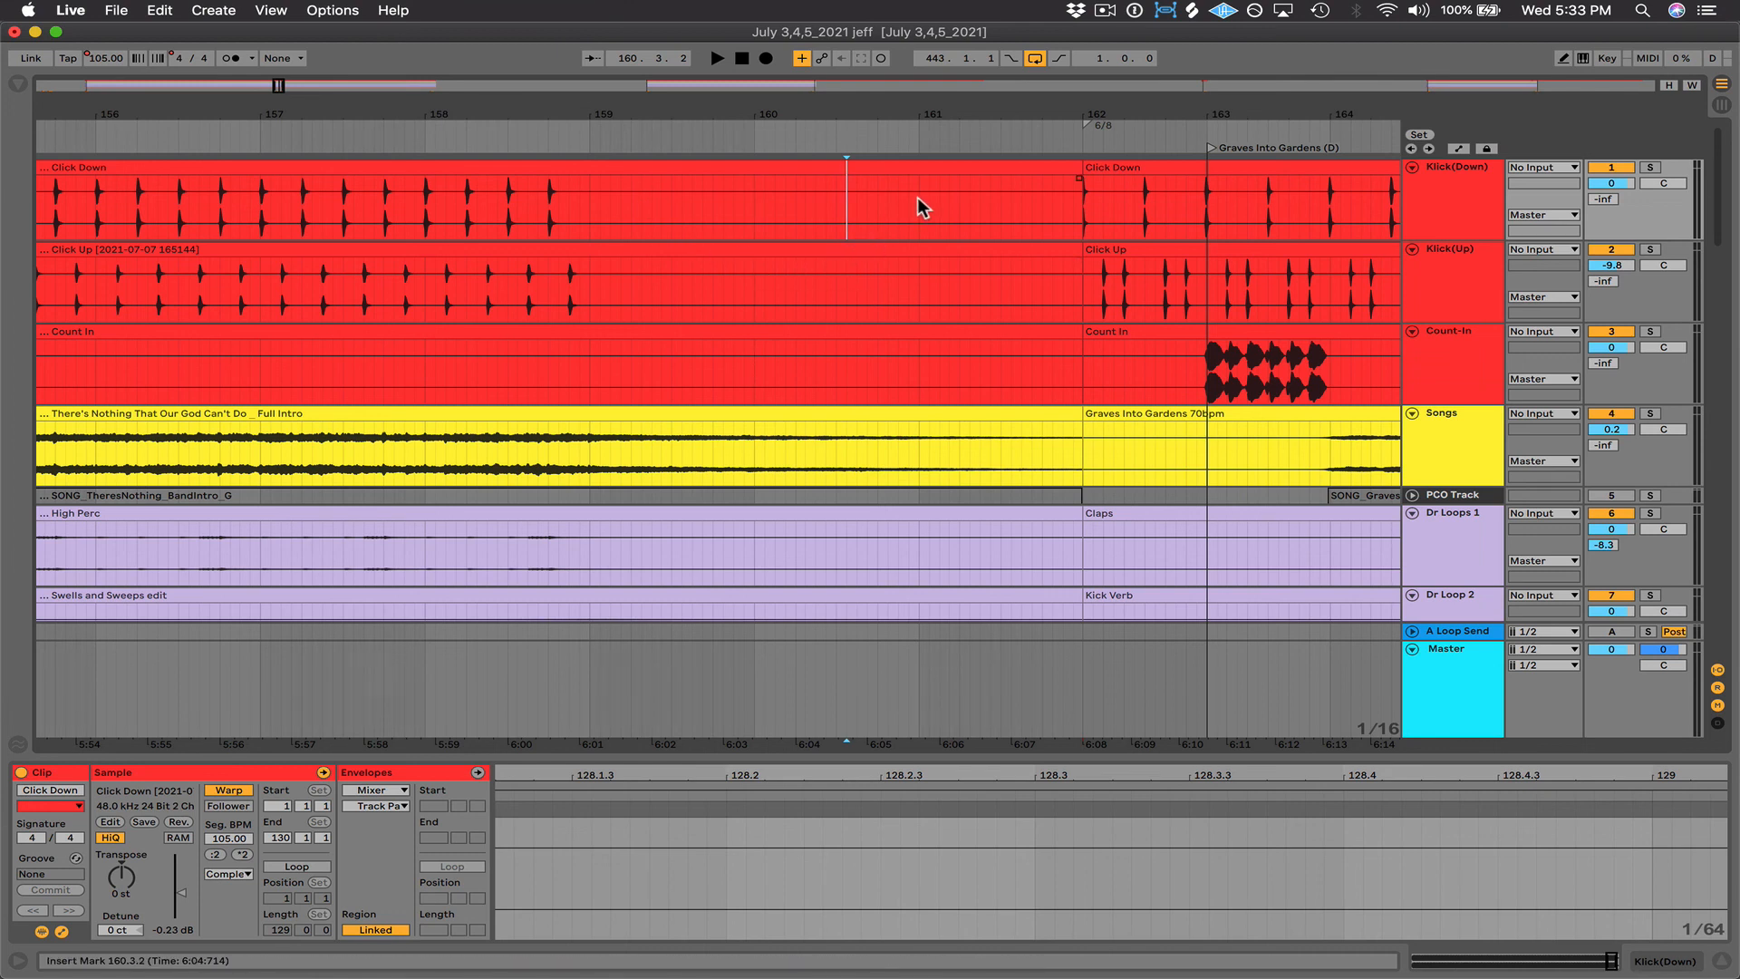
# - Cut the time from bar 161 to bar 163 before the Graves Into Gardens count-in and play the tightened transition
pyautogui.moveTo(927, 198); pyautogui.dragTo(1156, 193)
pyautogui.moveTo(1199, 208); pyautogui.dragTo(1205, 208)
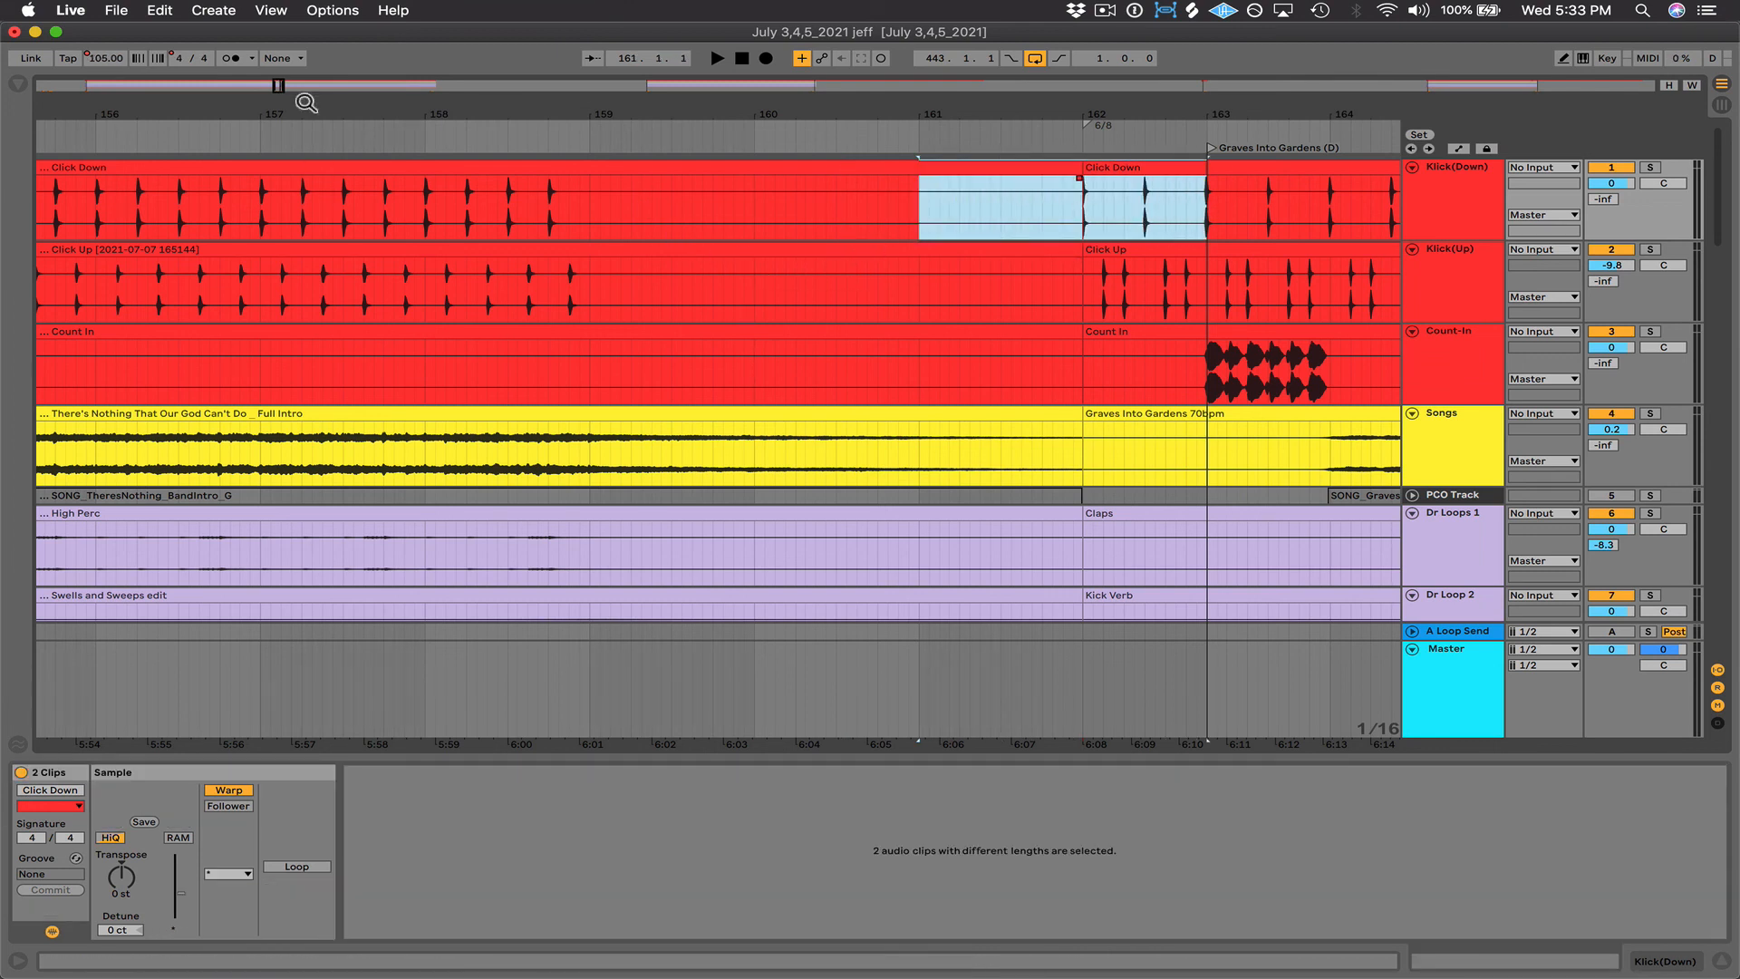
pyautogui.click(160, 12)
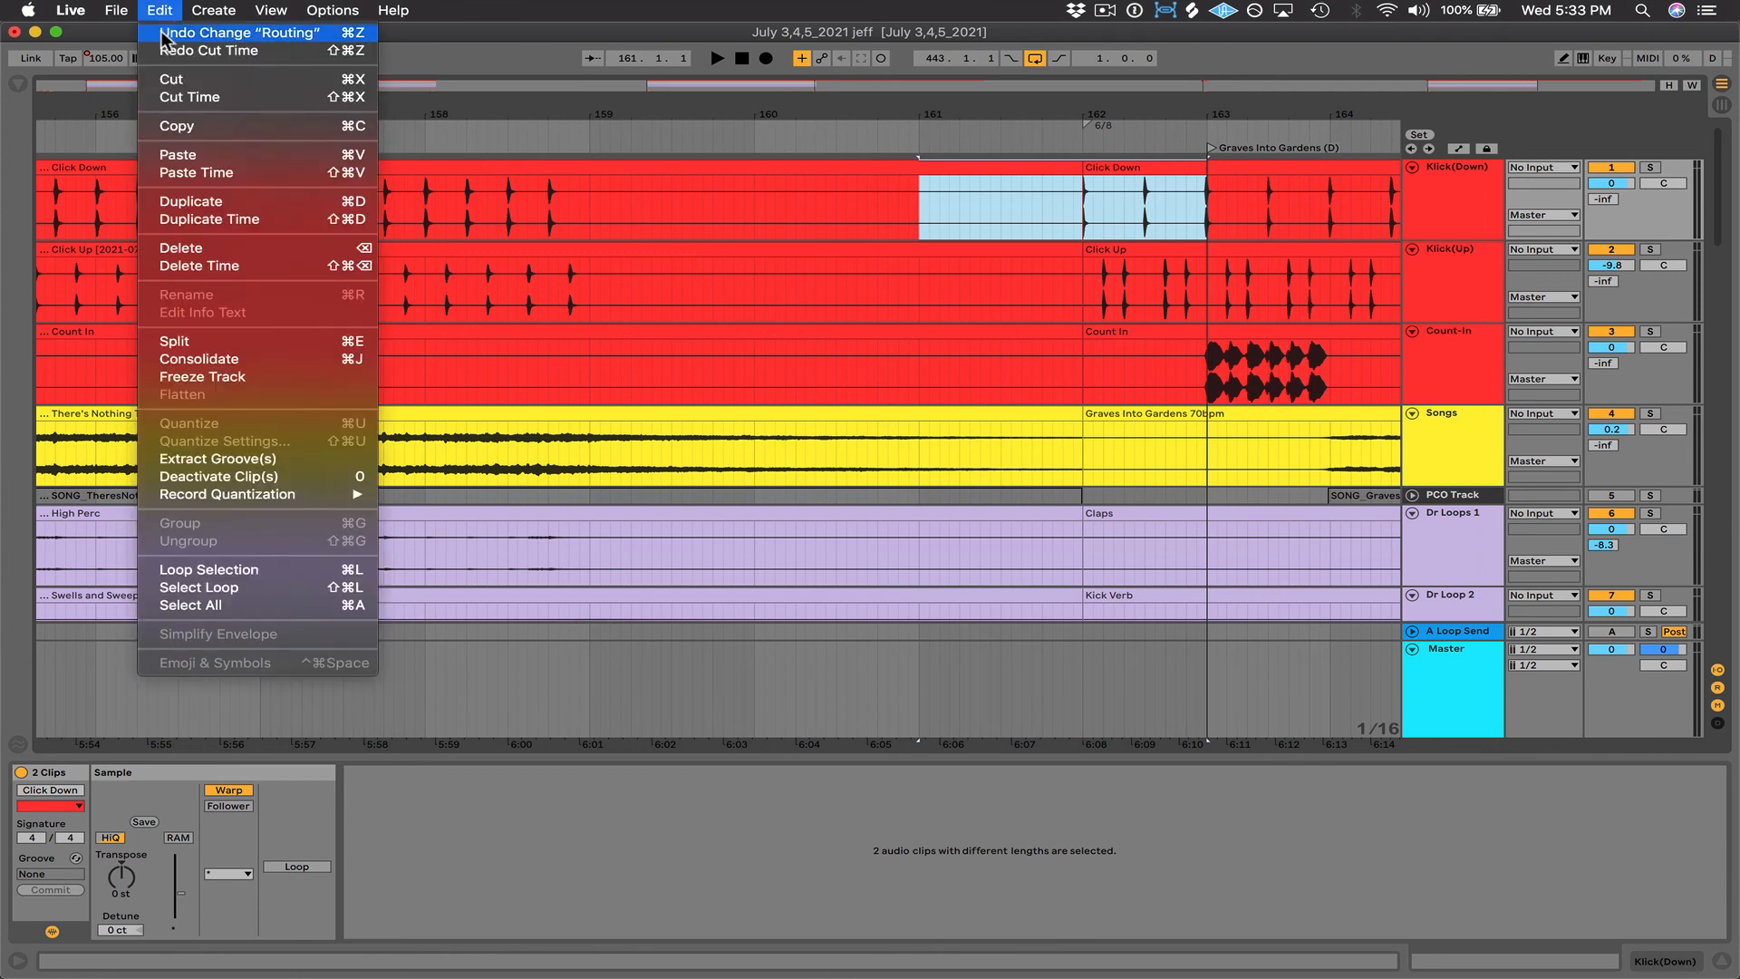
pyautogui.click(190, 100)
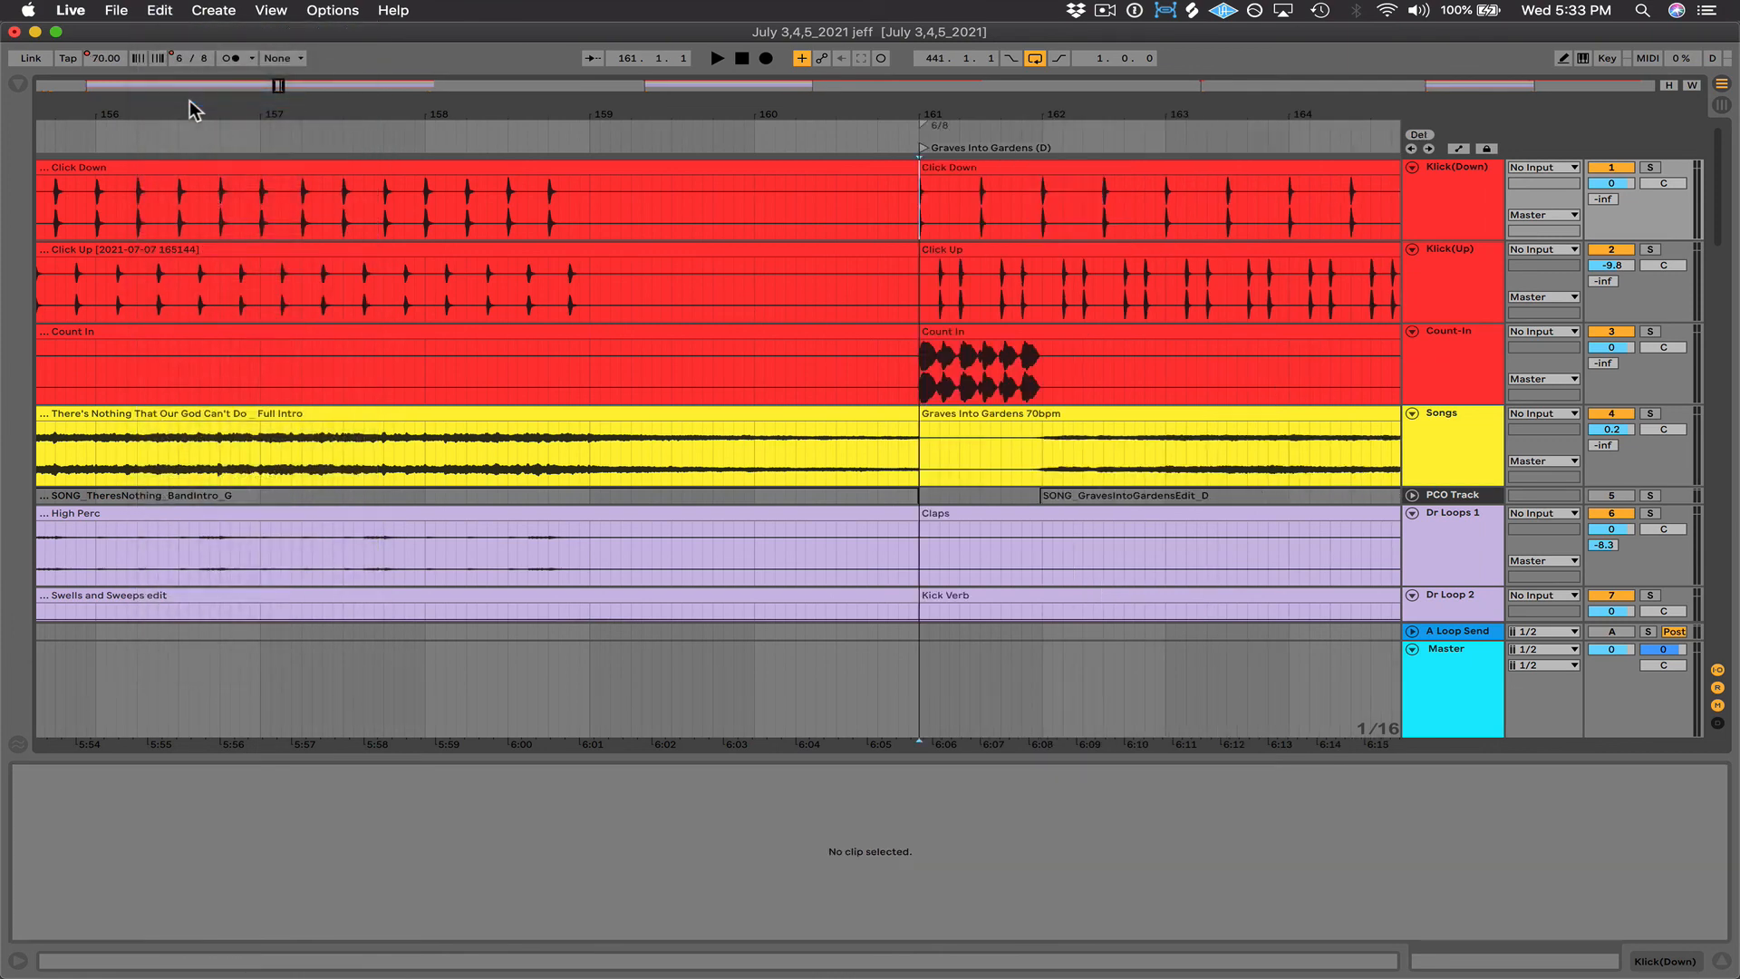
pyautogui.click(499, 141)
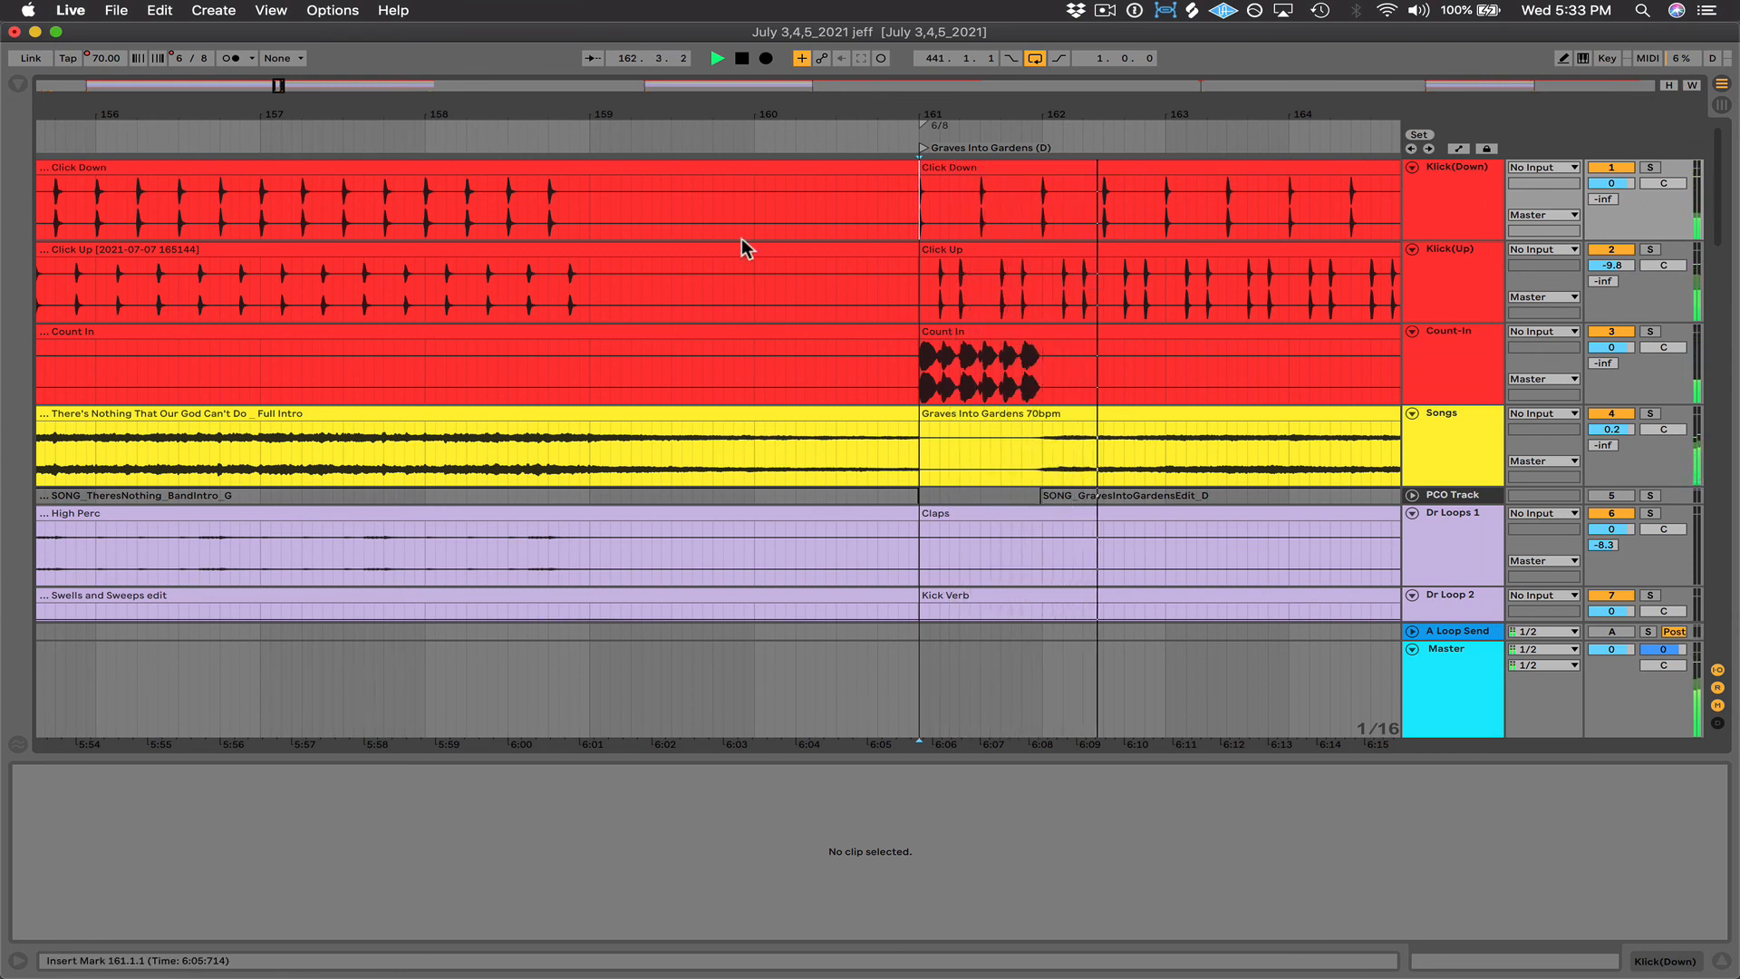
pyautogui.press('space')
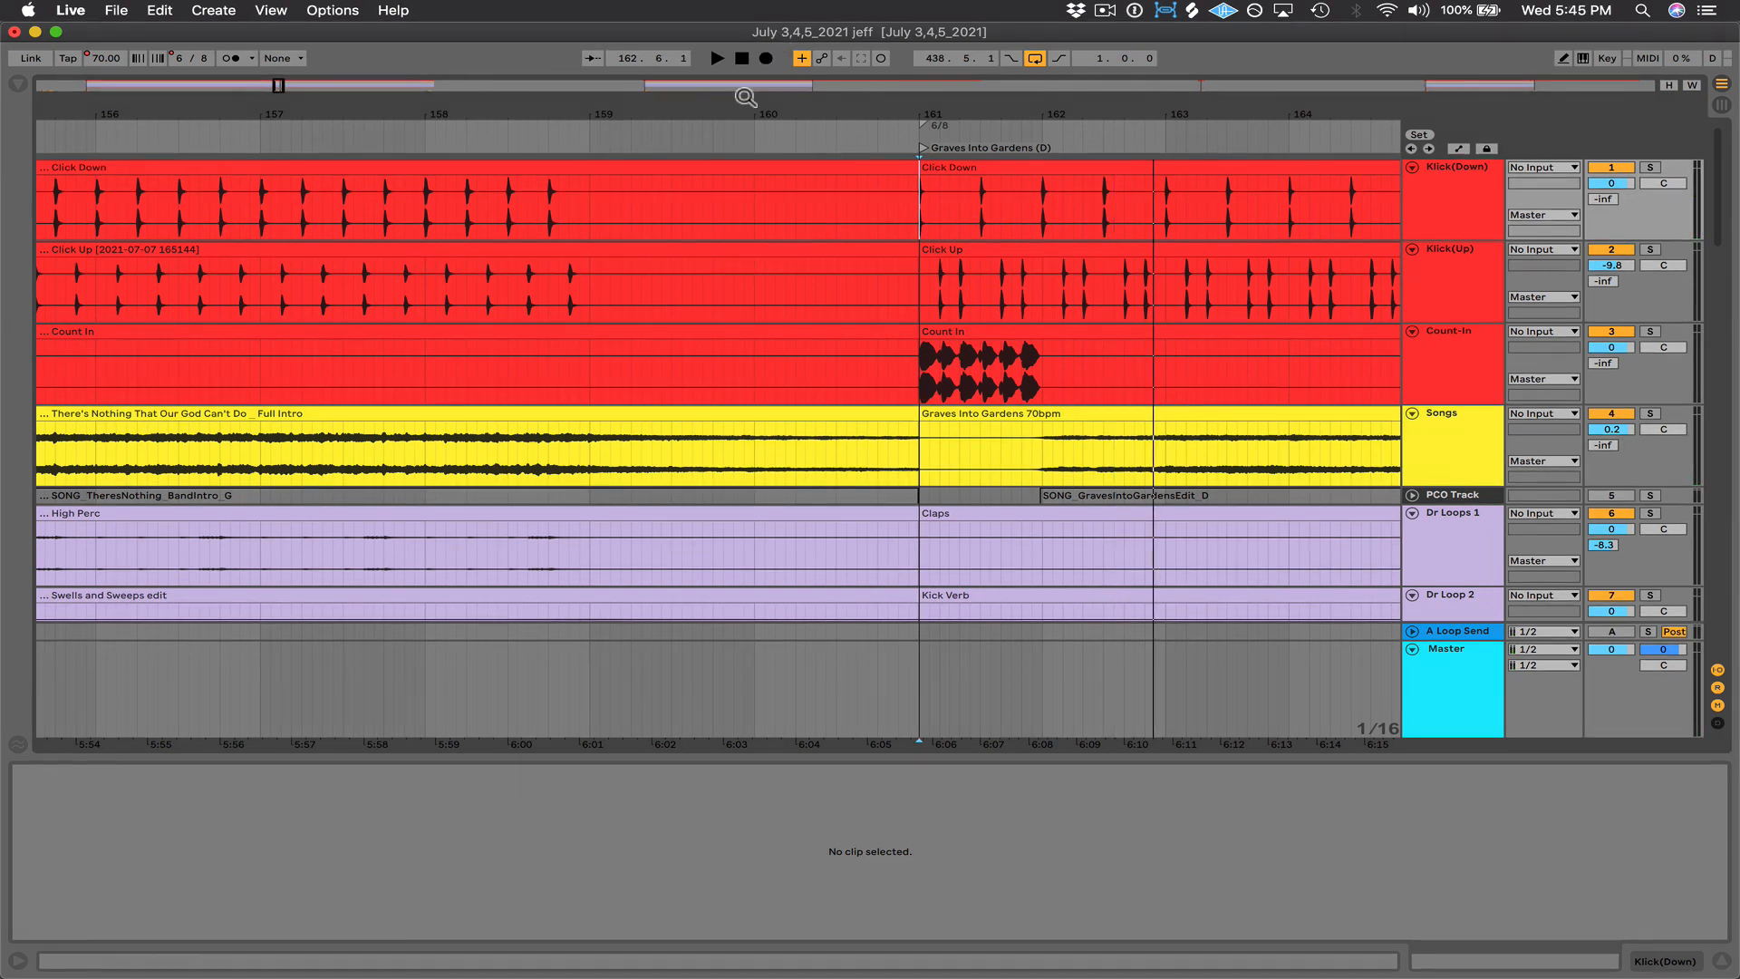
# - Cut the half bar from 160.3.1 to 161.1.1 before Graves Into Gardens and play the transition again
pyautogui.click(833, 212)
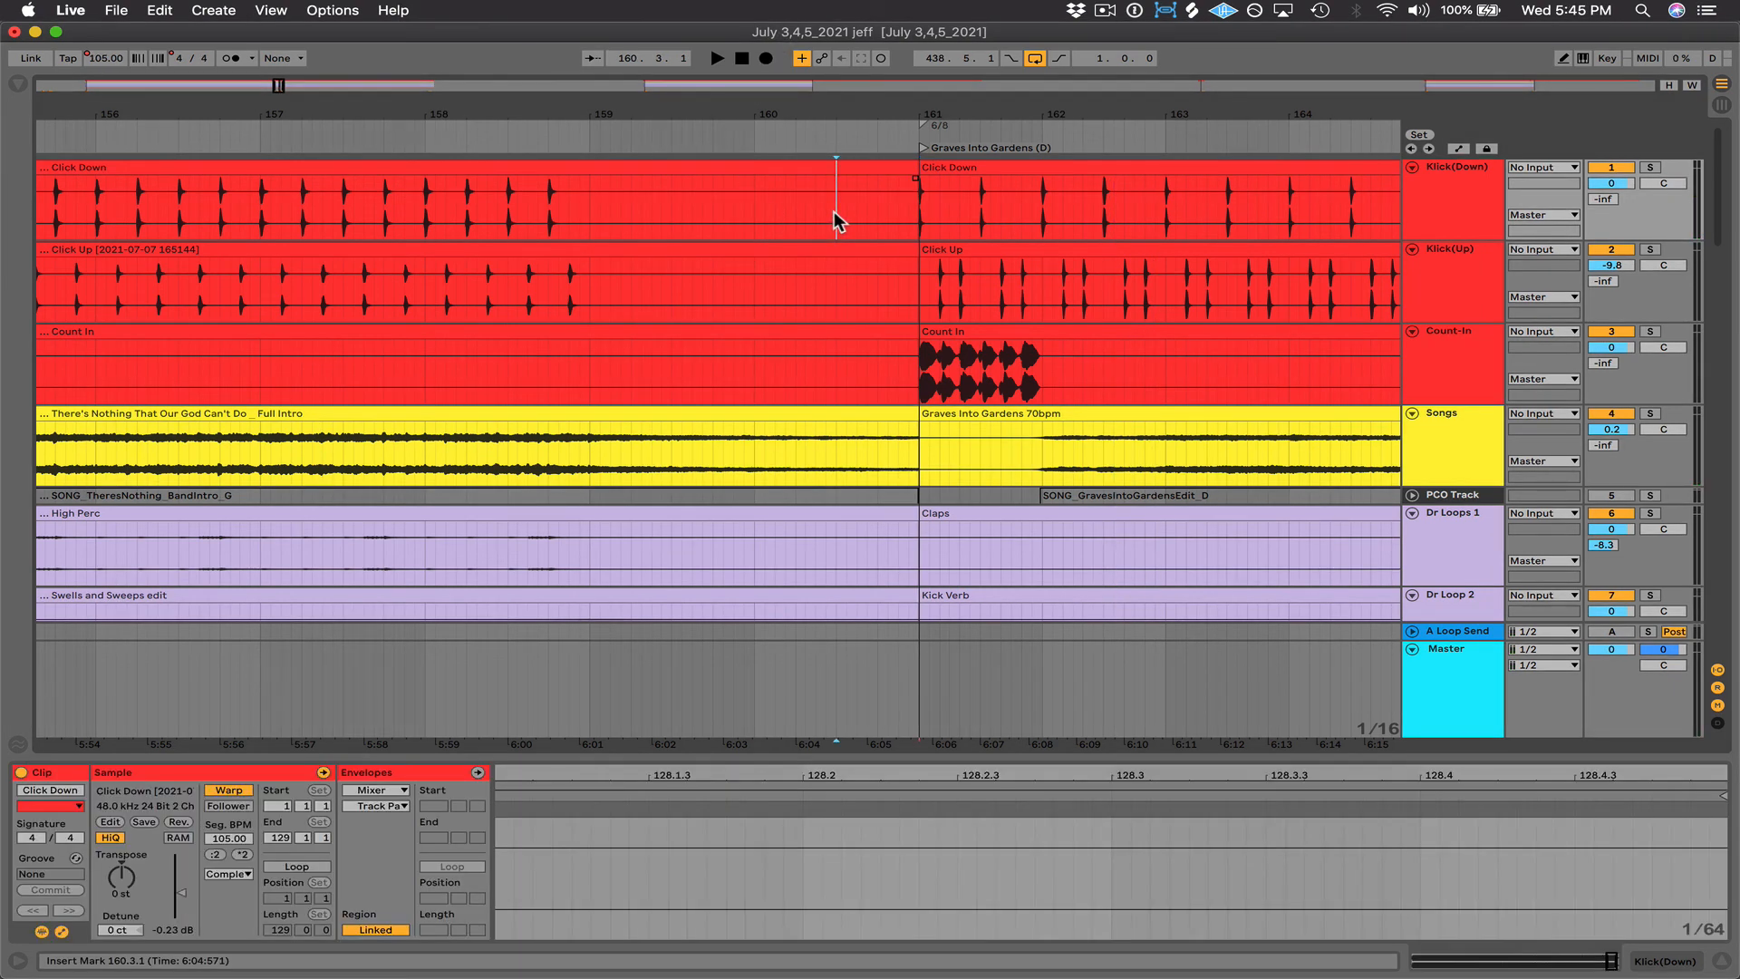
pyautogui.moveTo(833, 210); pyautogui.dragTo(915, 220)
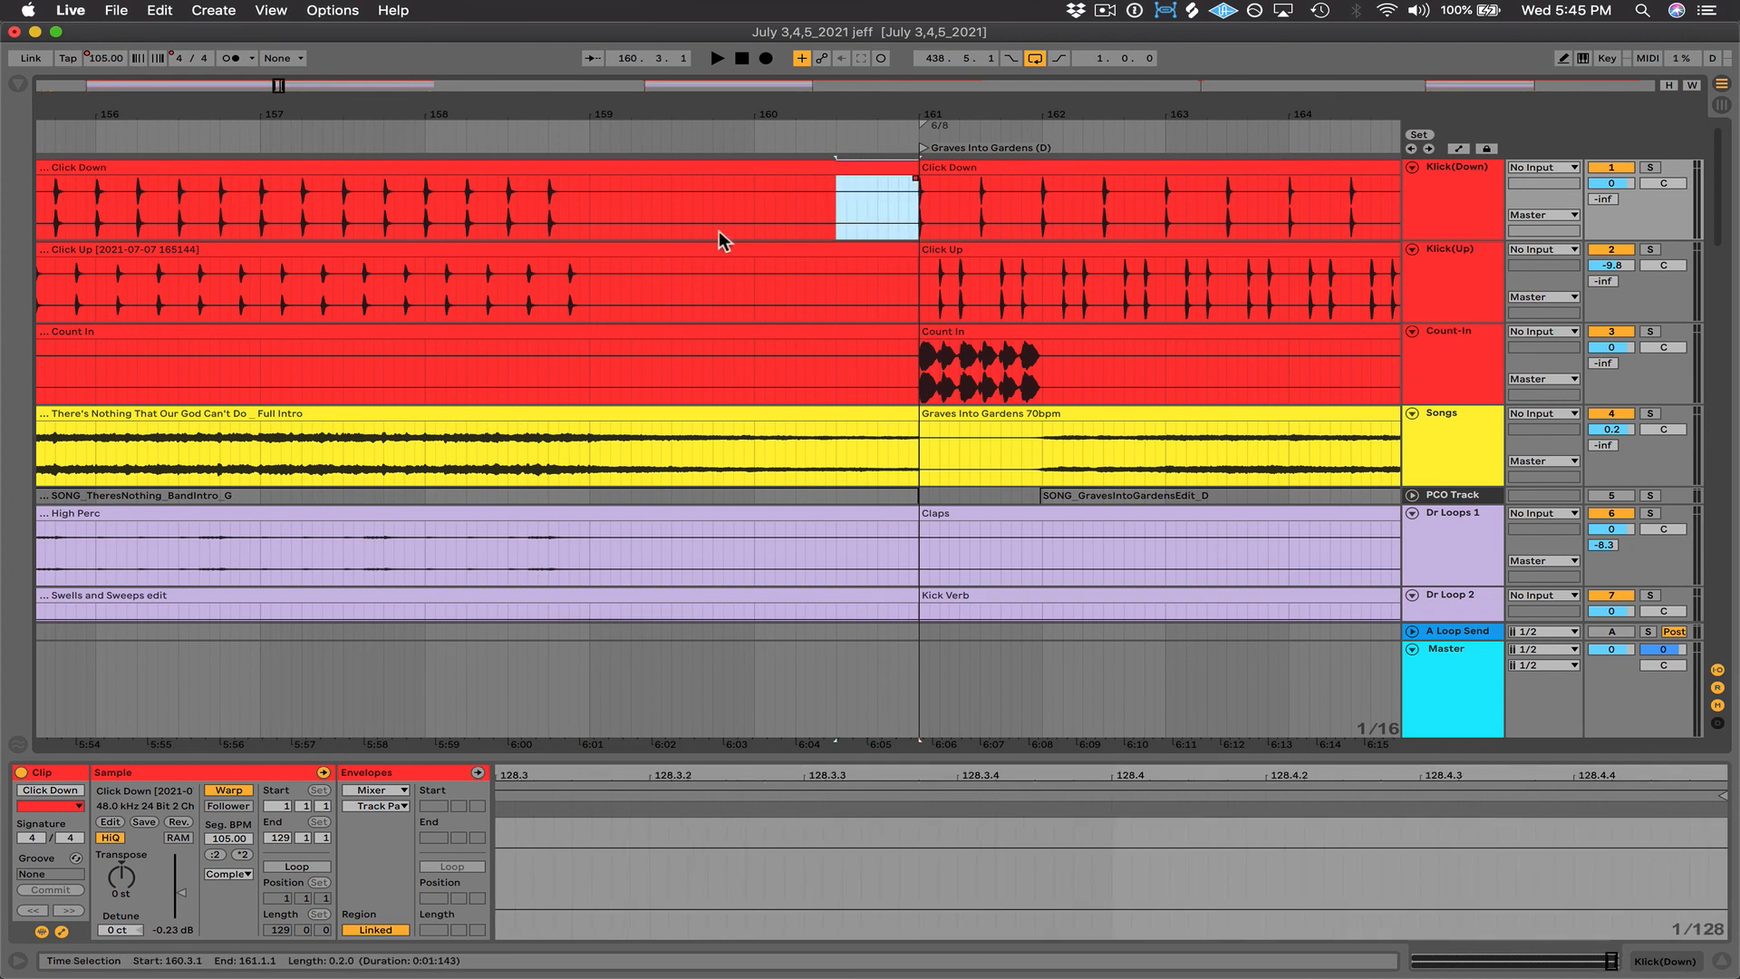
pyautogui.click(159, 11)
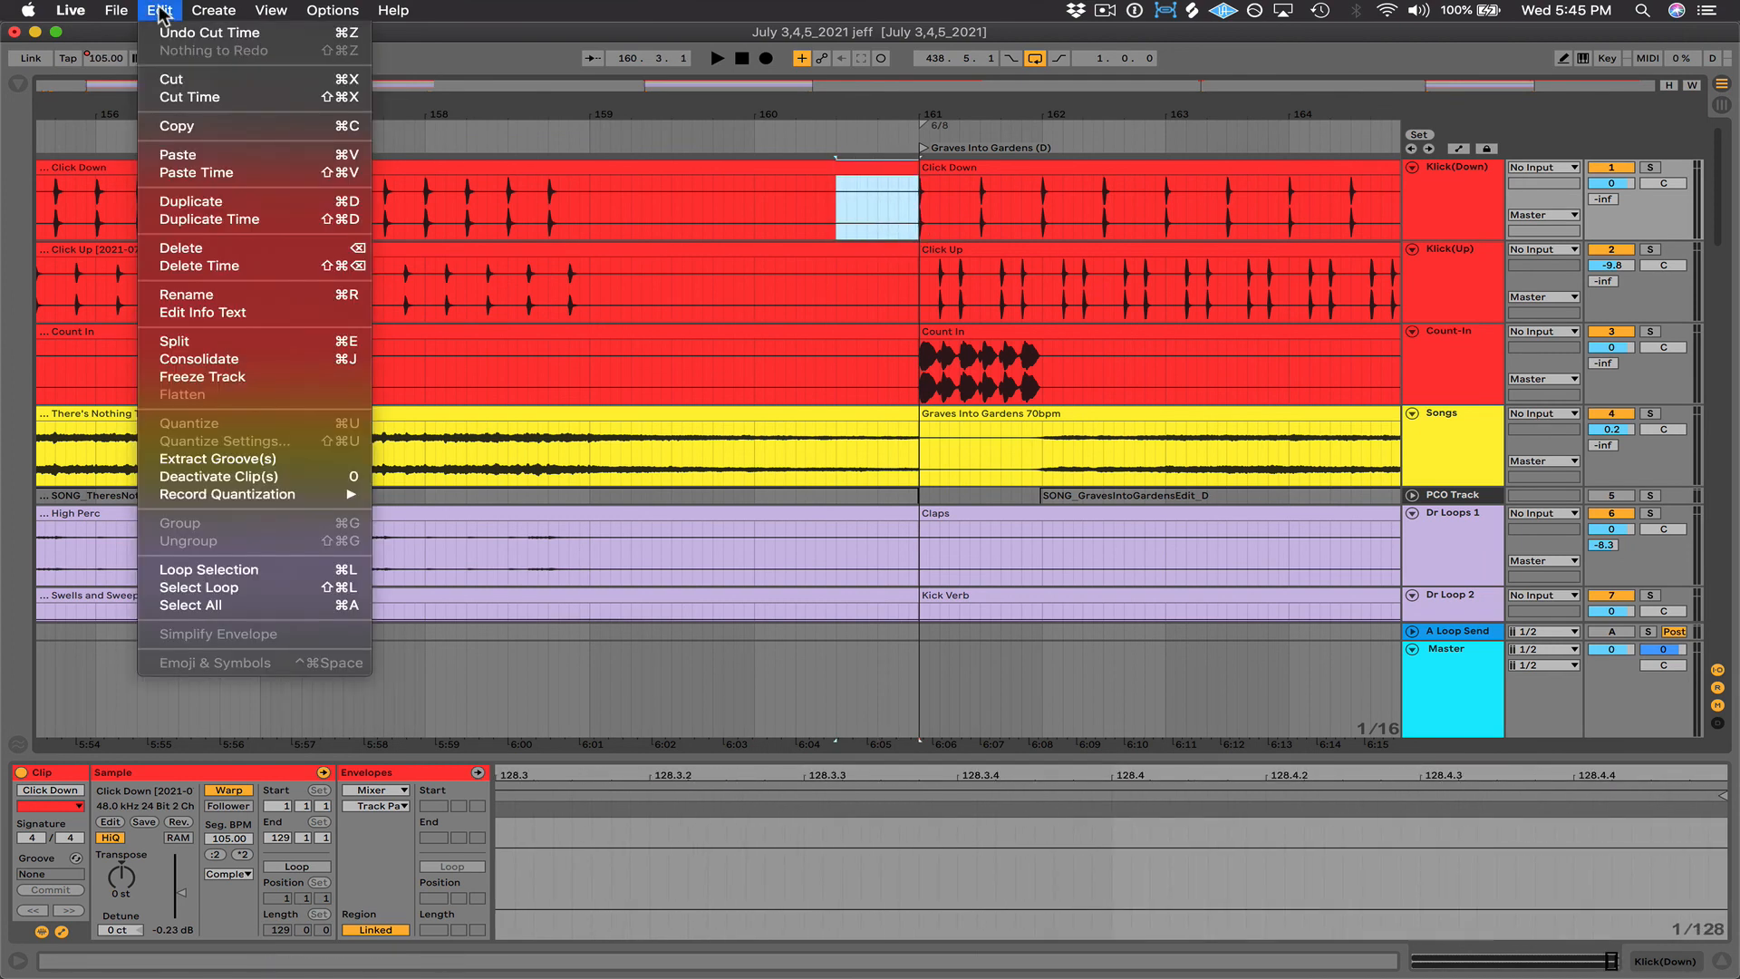
pyautogui.click(215, 97)
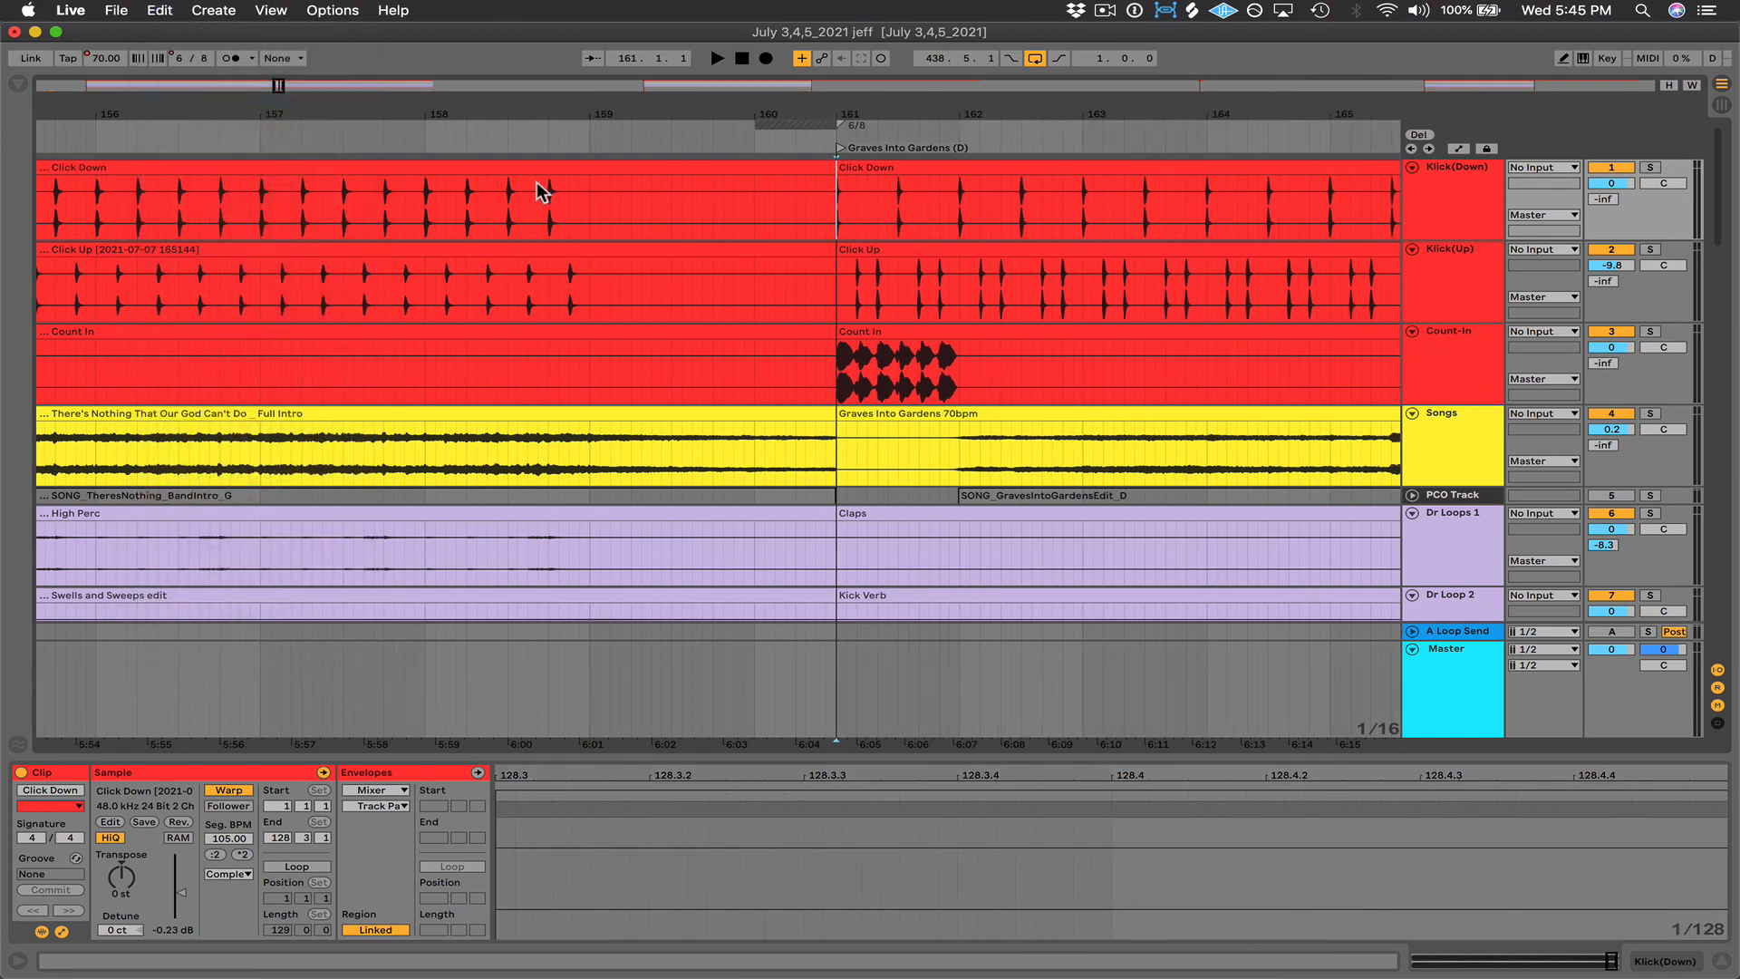
pyautogui.click(522, 148)
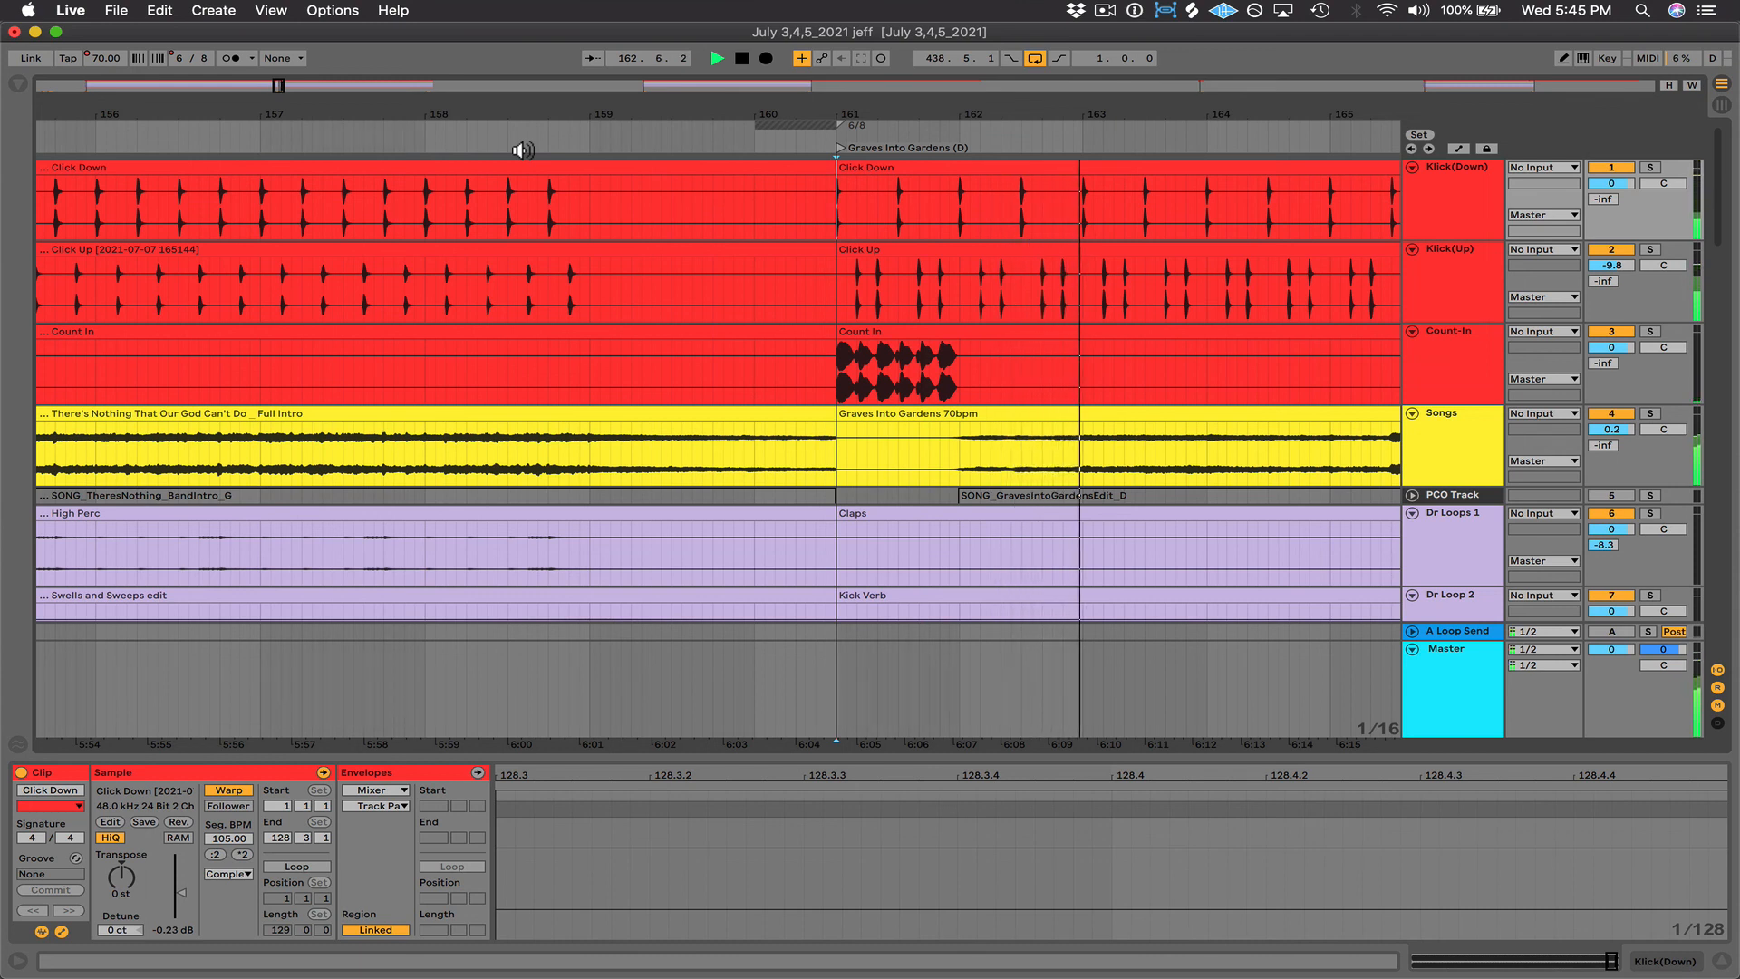
pyautogui.press('space')
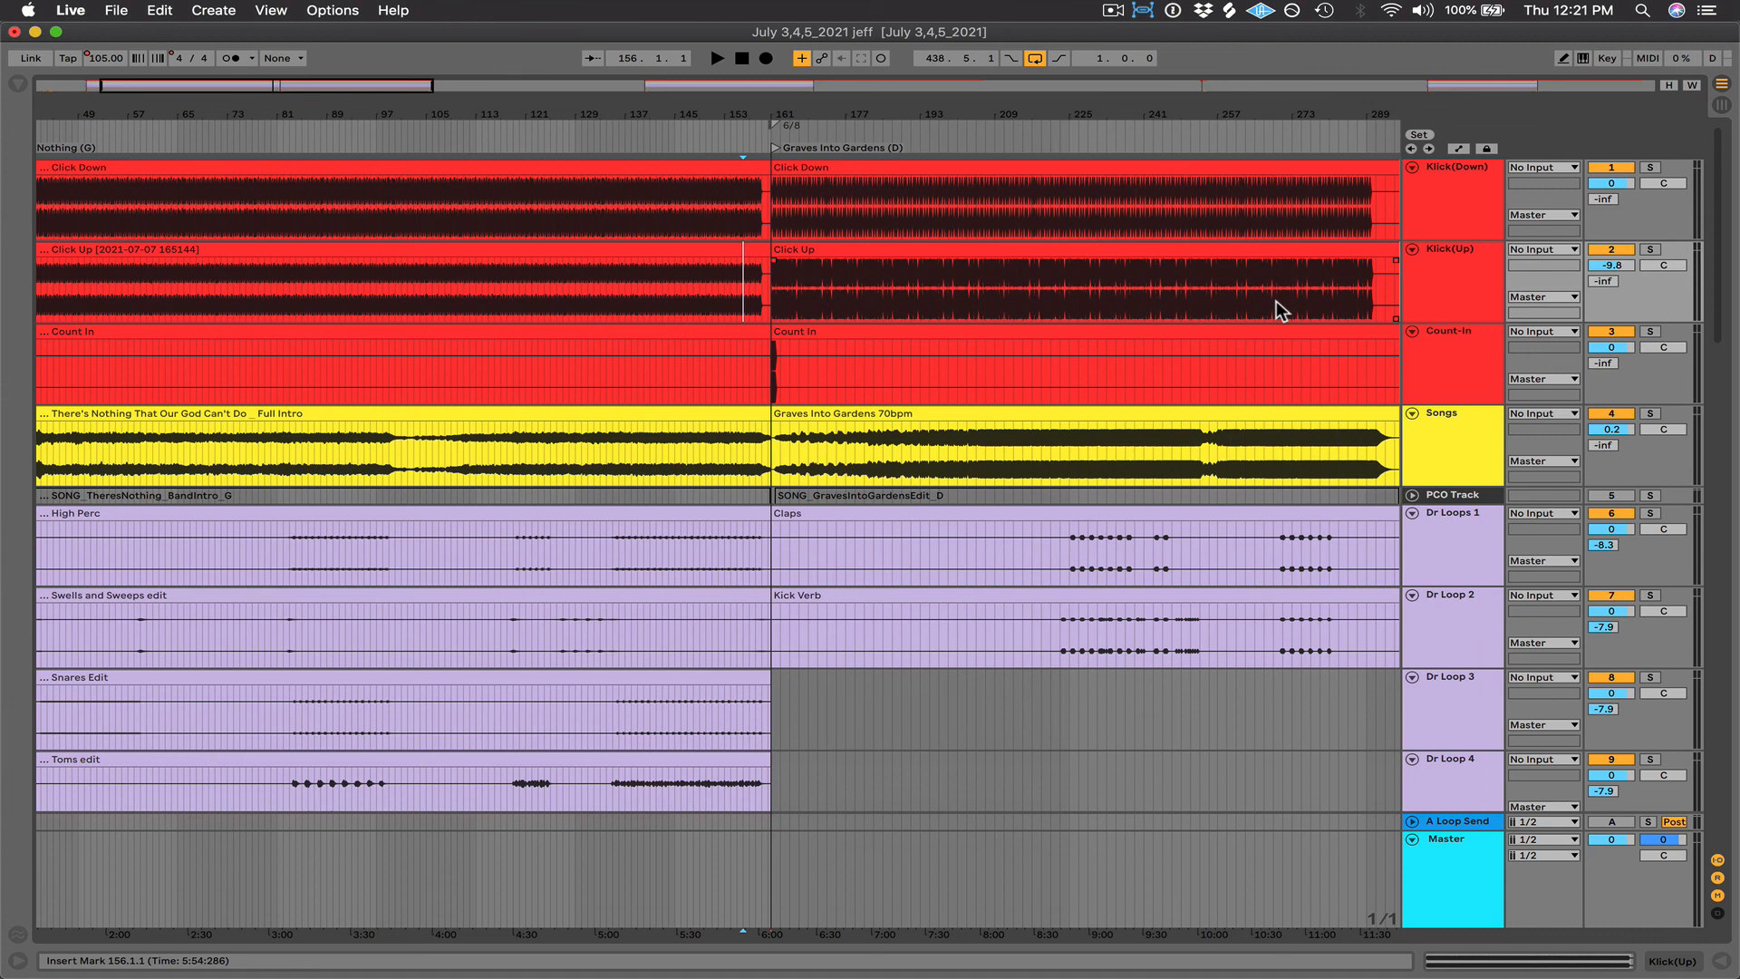
# - Deactivate the Klick(Down), Klick(Up), Count-In and Songs tracks and play the song transition from bar 156
pyautogui.moveTo(1601, 175); pyautogui.dragTo(1615, 342)
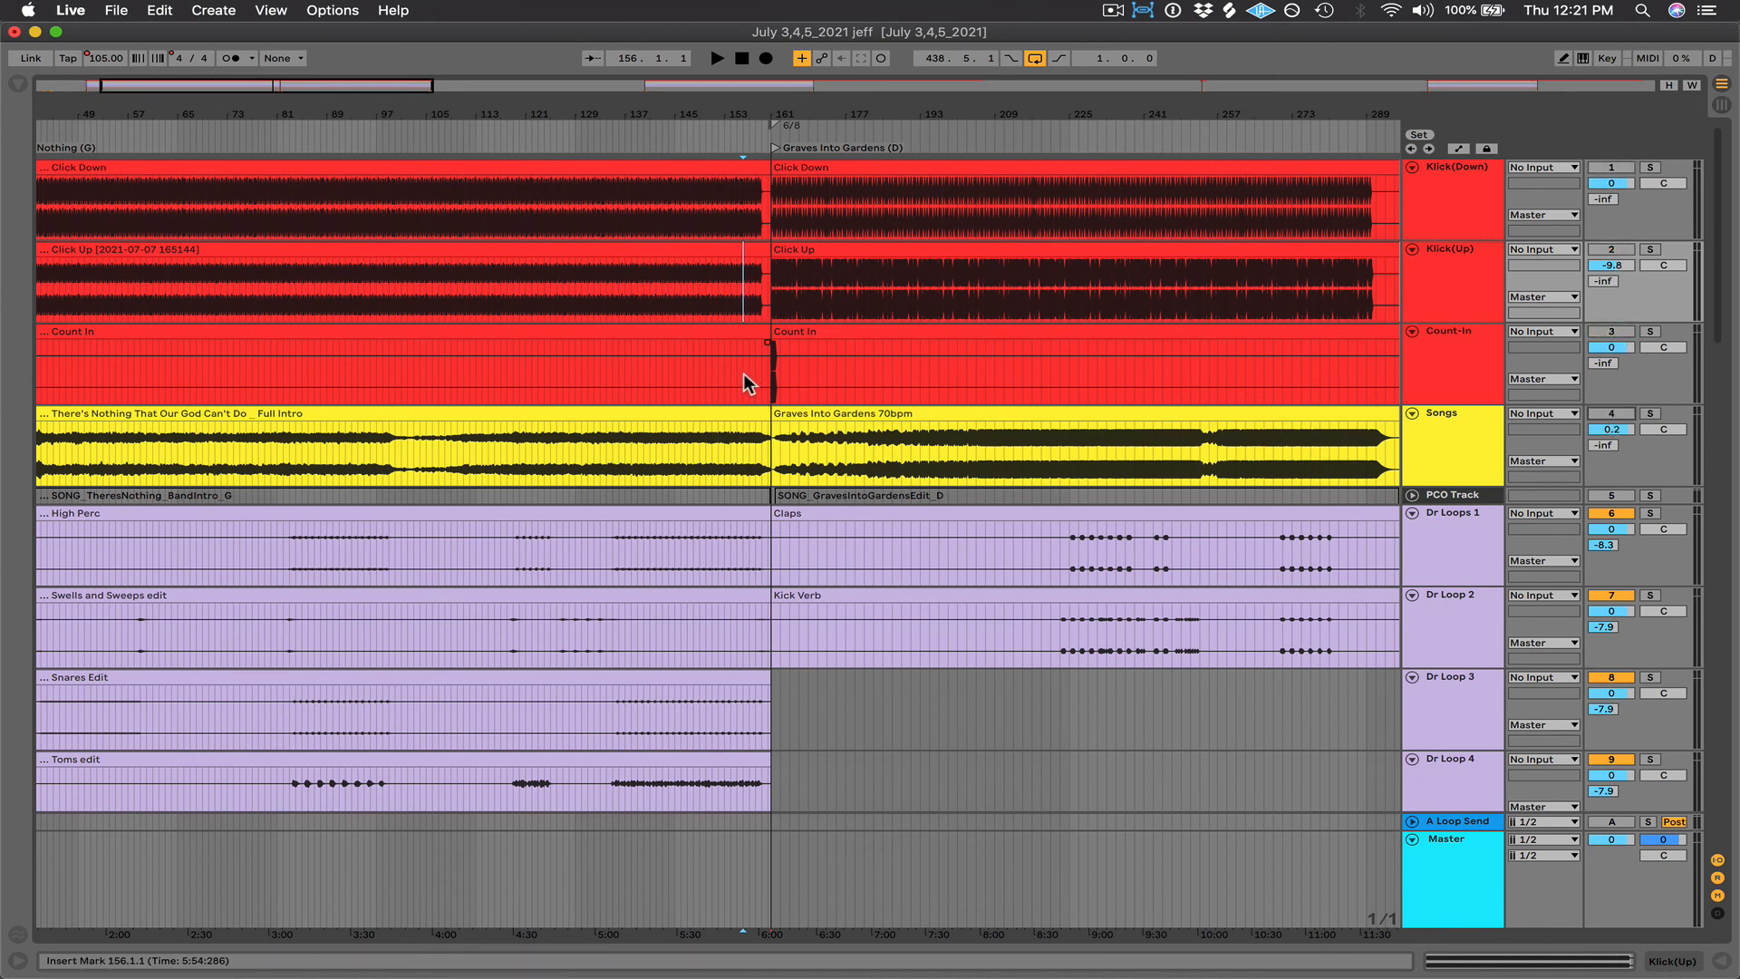
pyautogui.press('space')
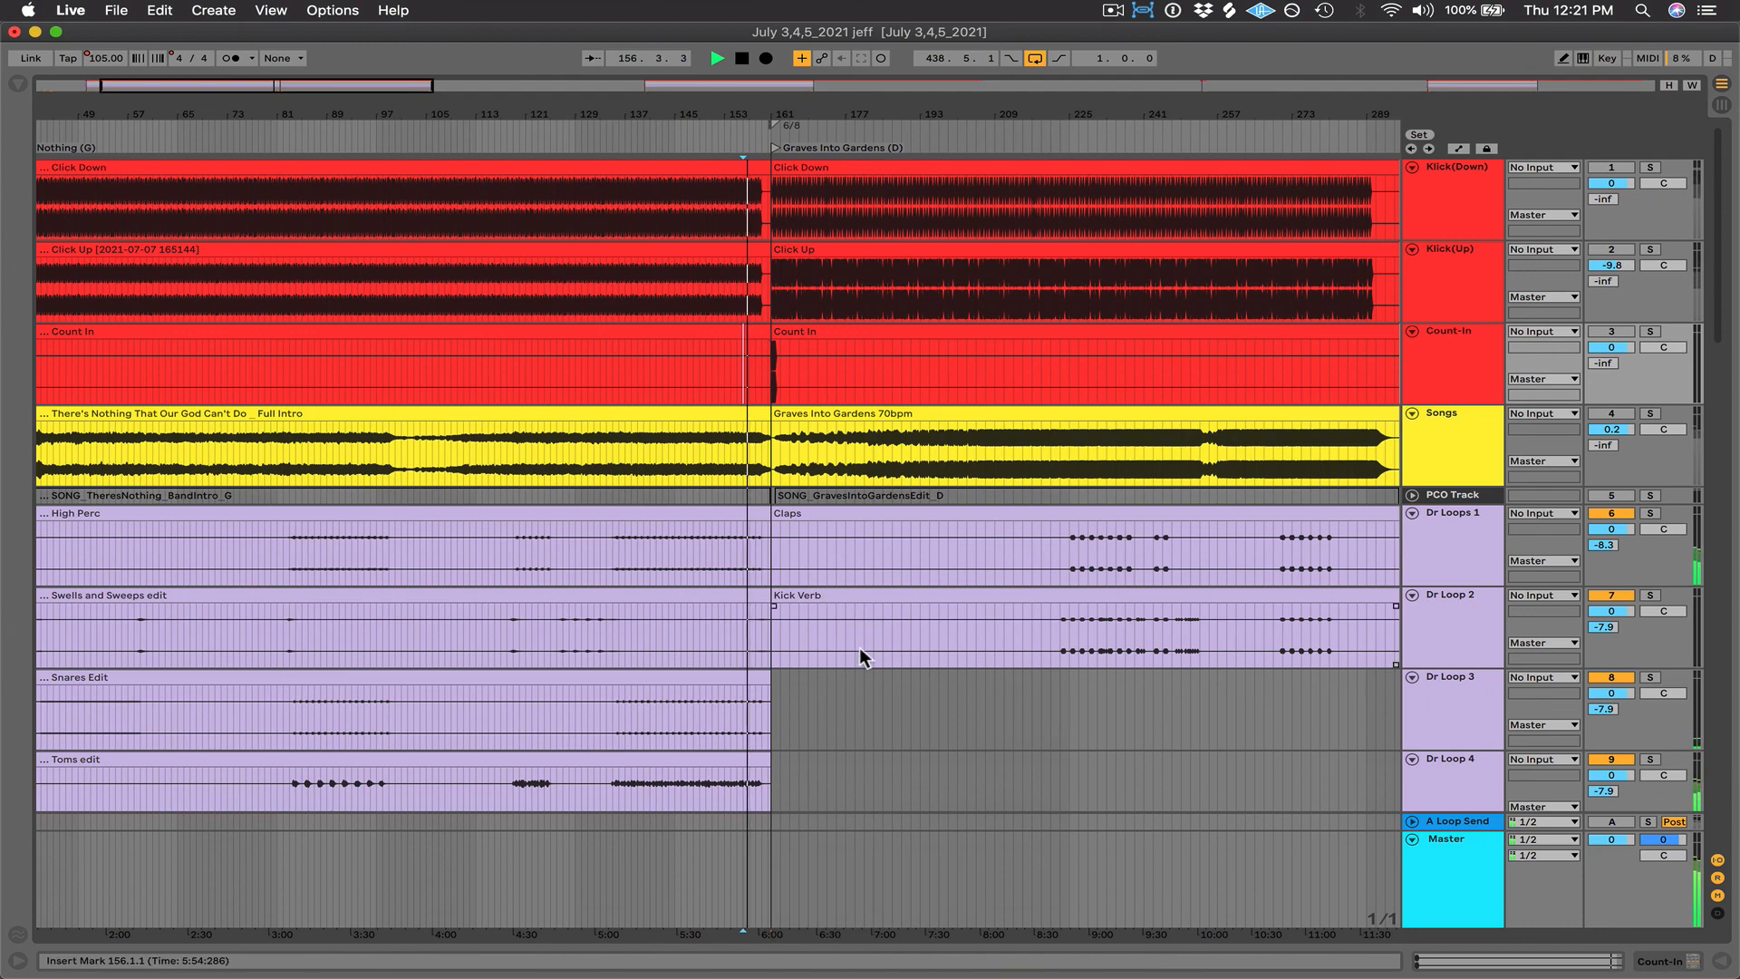
# - Extend the Pad 2 edit clip on Synth Aux 2 to 166.5.1 and the Pad 1 edit clip on Synth/Aux 1 to 162.5.1
pyautogui.scroll(-10, 859, 647)
pyautogui.scroll(-2, 859, 647)
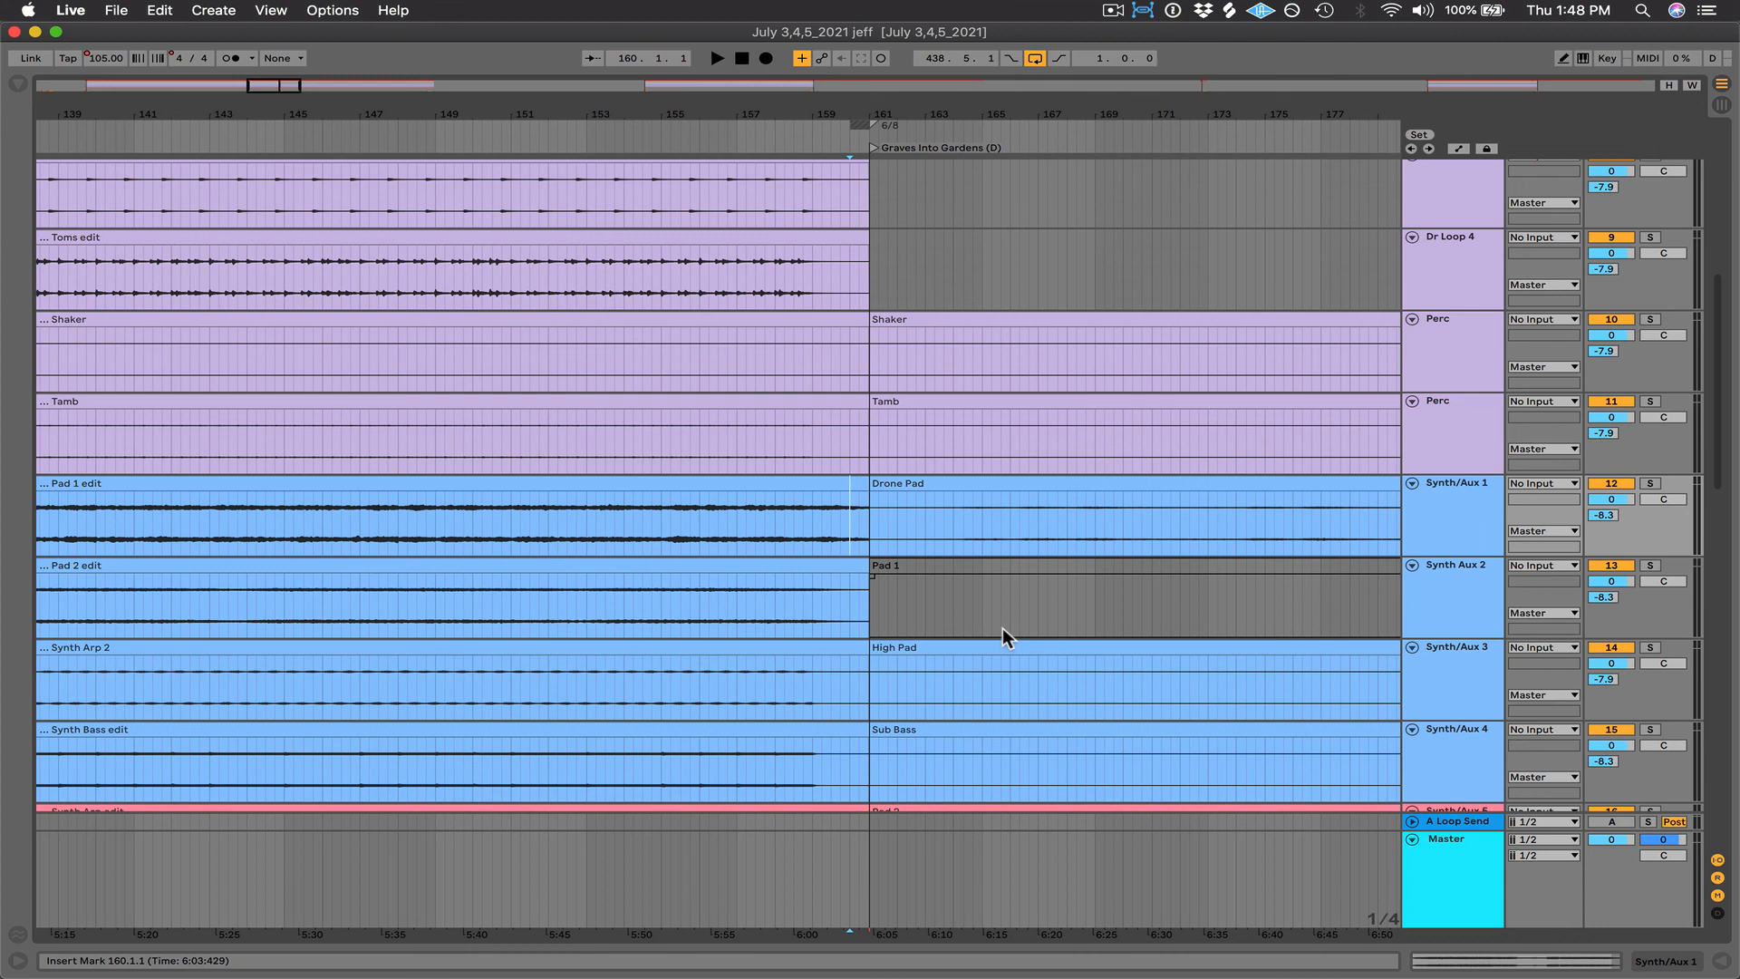
pyautogui.click(831, 569)
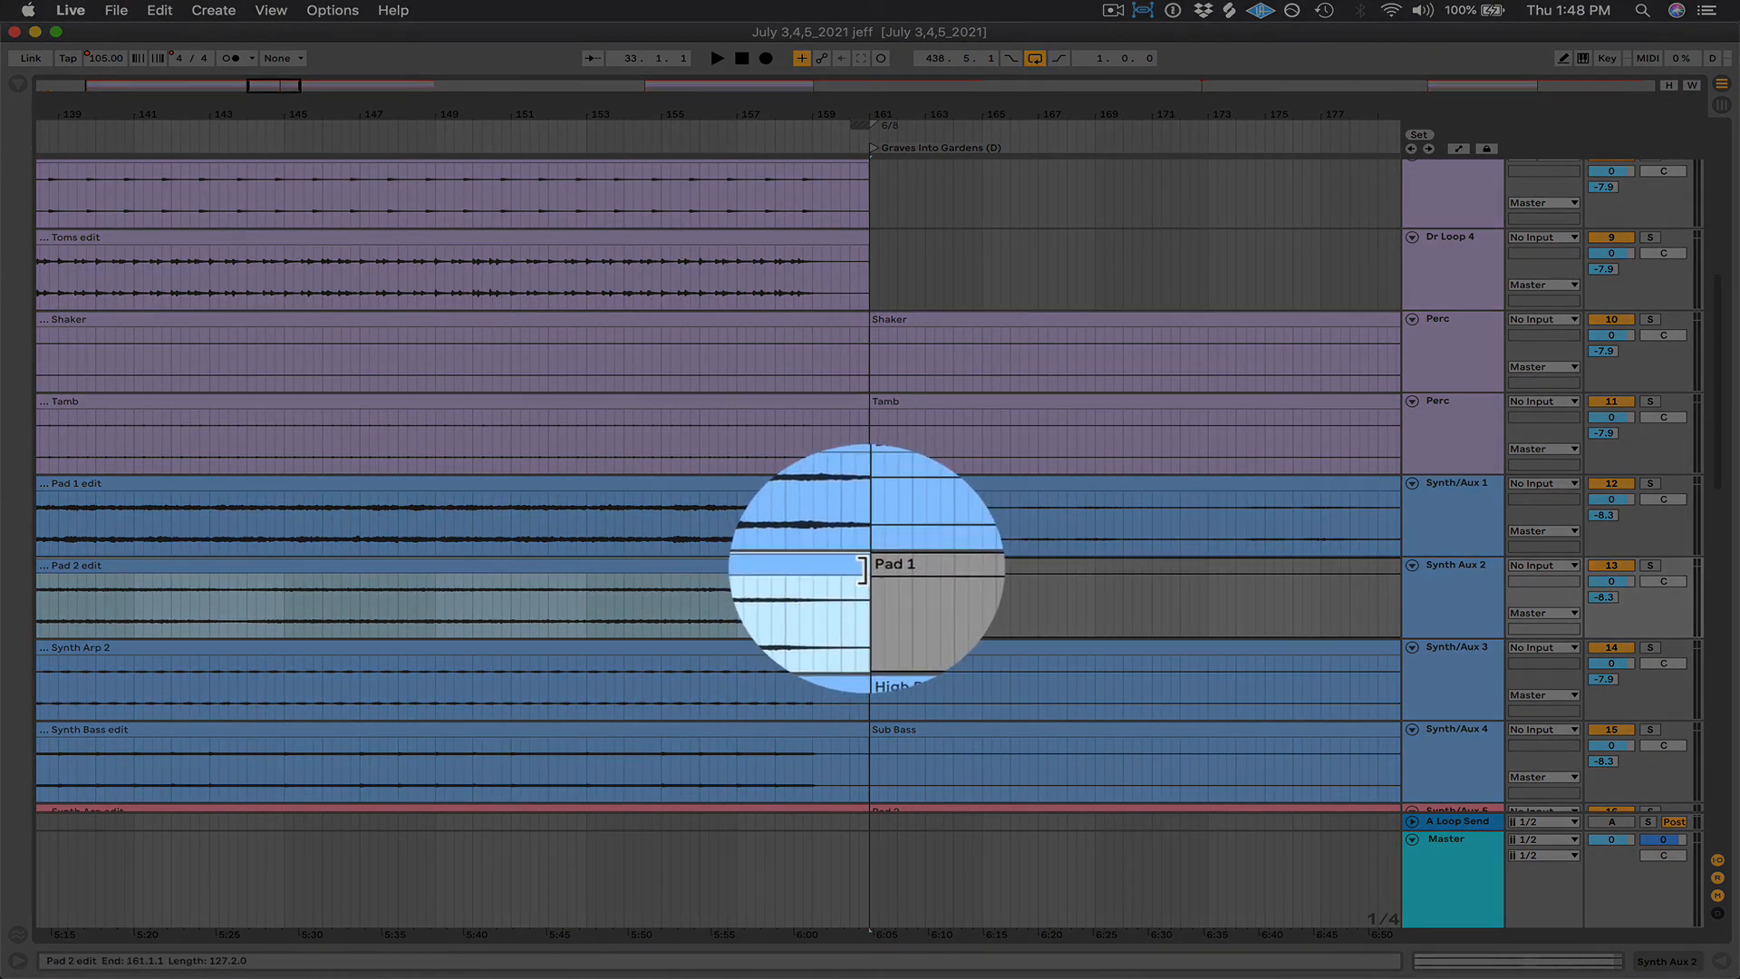
pyautogui.moveTo(868, 568); pyautogui.dragTo(1024, 579)
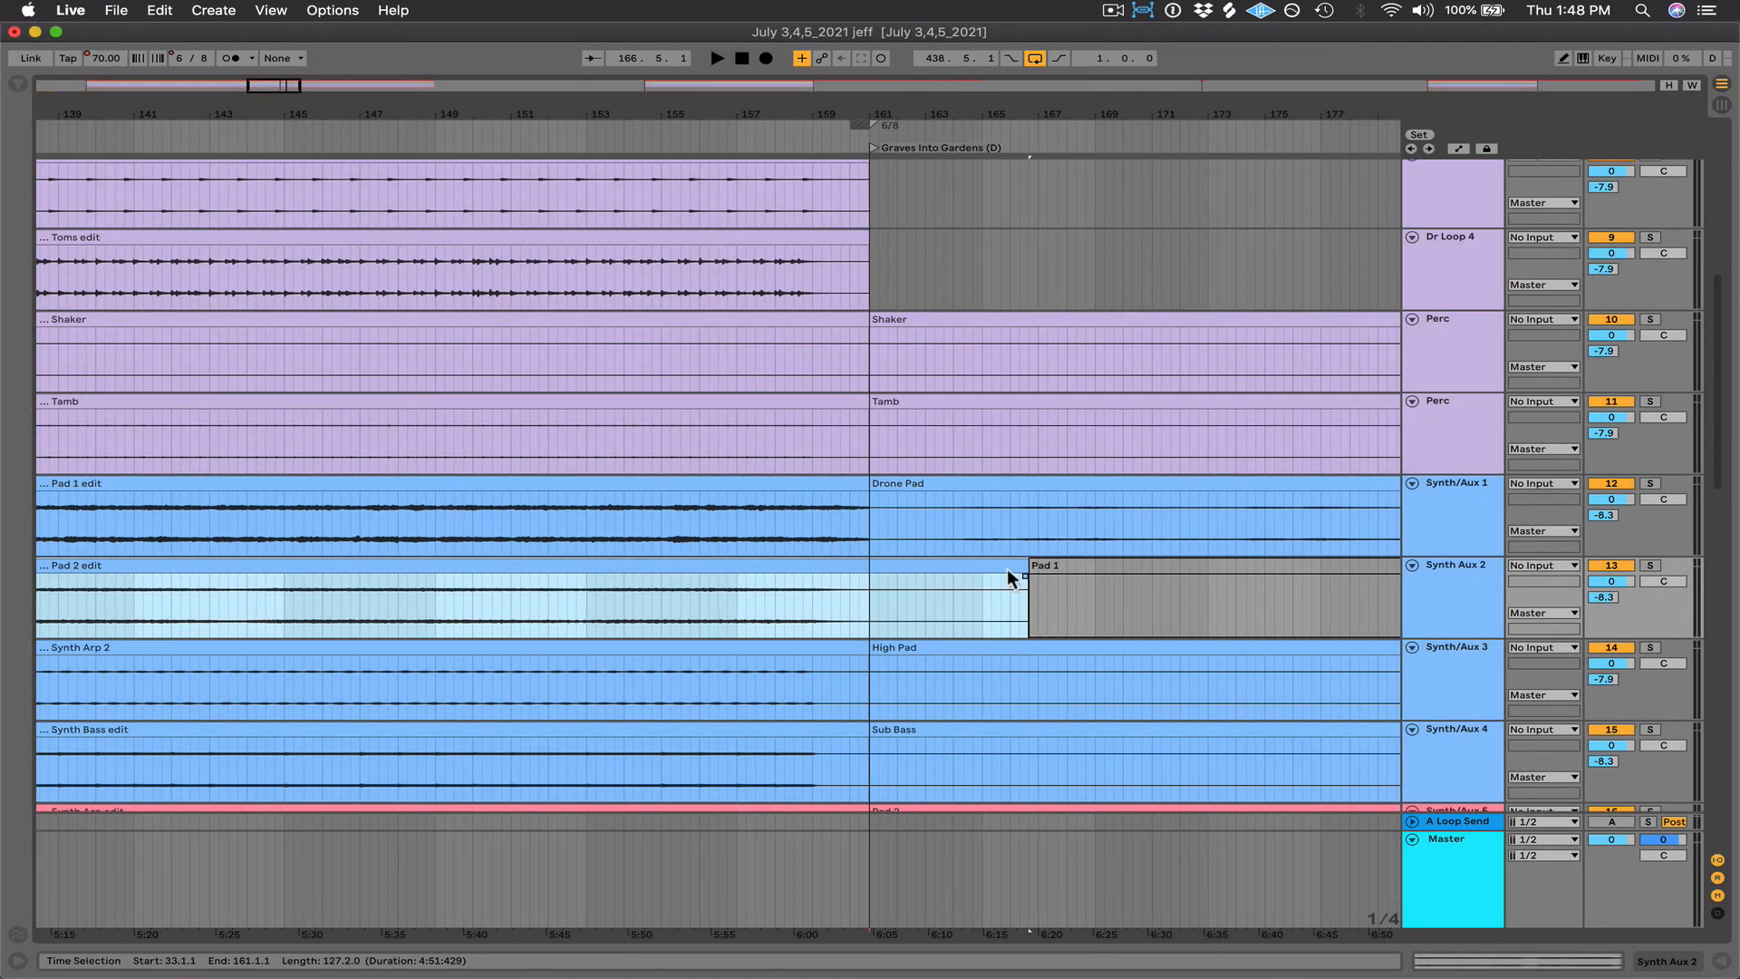
pyautogui.moveTo(860, 486)
pyautogui.mouseDown()
pyautogui.moveTo(990, 496)
pyautogui.moveTo(912, 505)
pyautogui.mouseUp()
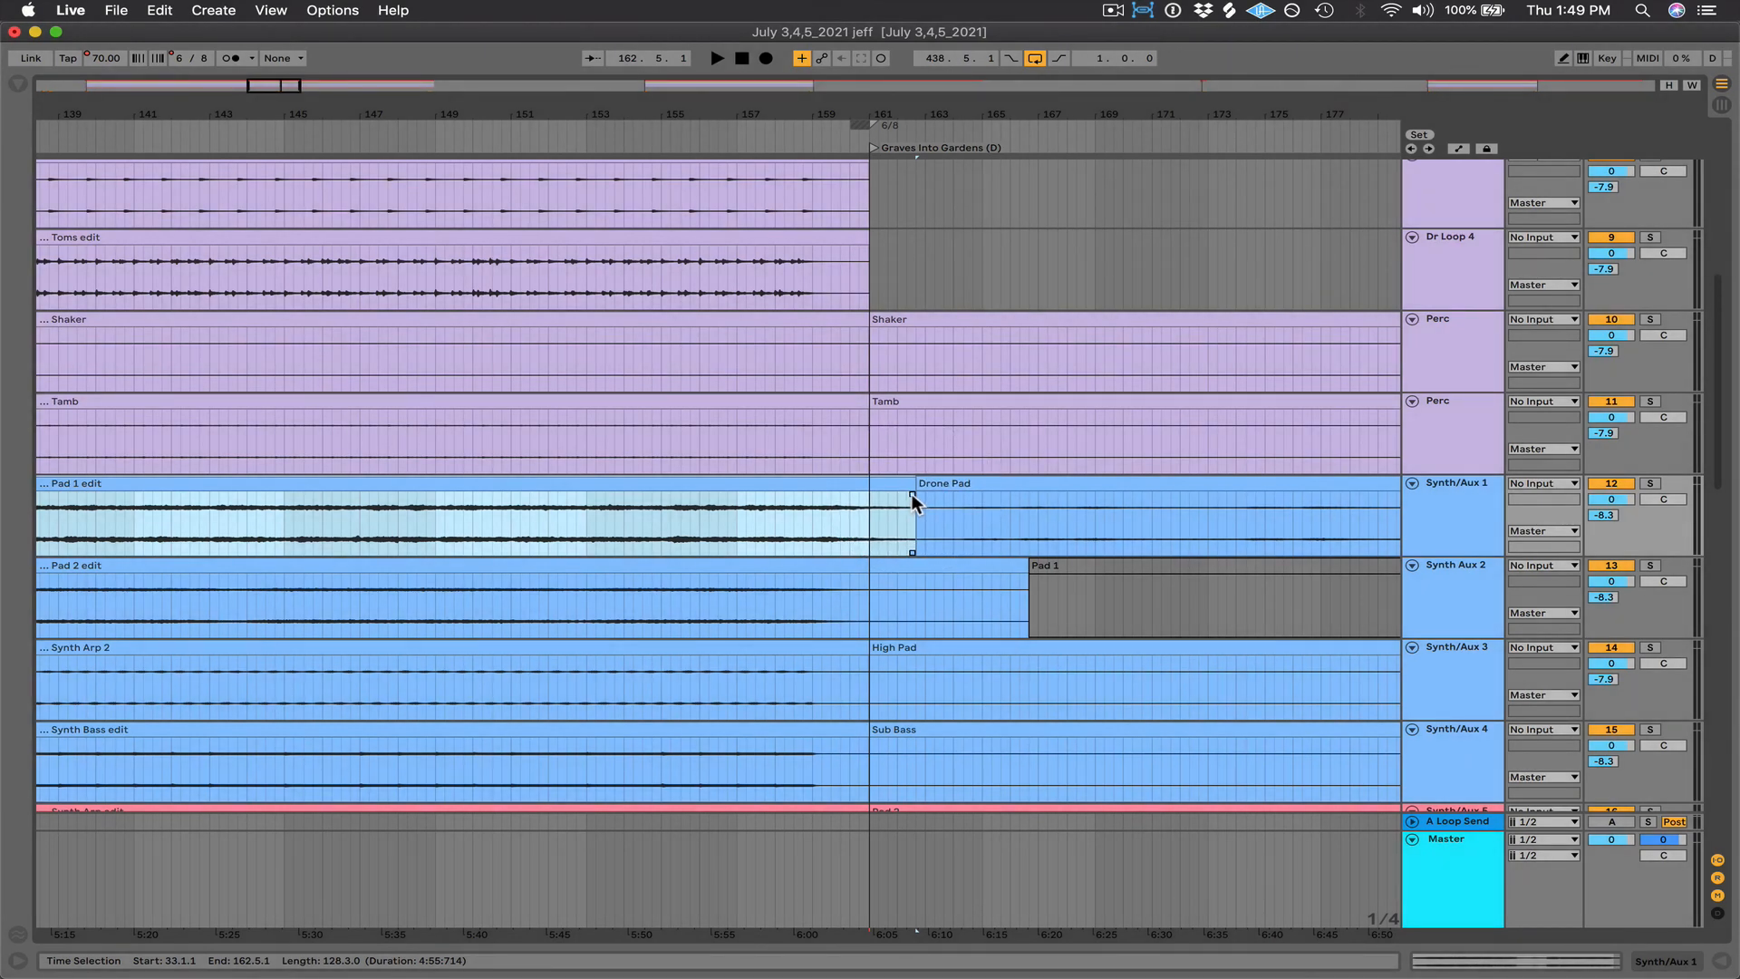
# - Fade out Pad 1 edit and crossfade it into Drone Pad on Synth/Aux 1, and play the transition from 159.4.1
pyautogui.moveTo(911, 493); pyautogui.dragTo(792, 506)
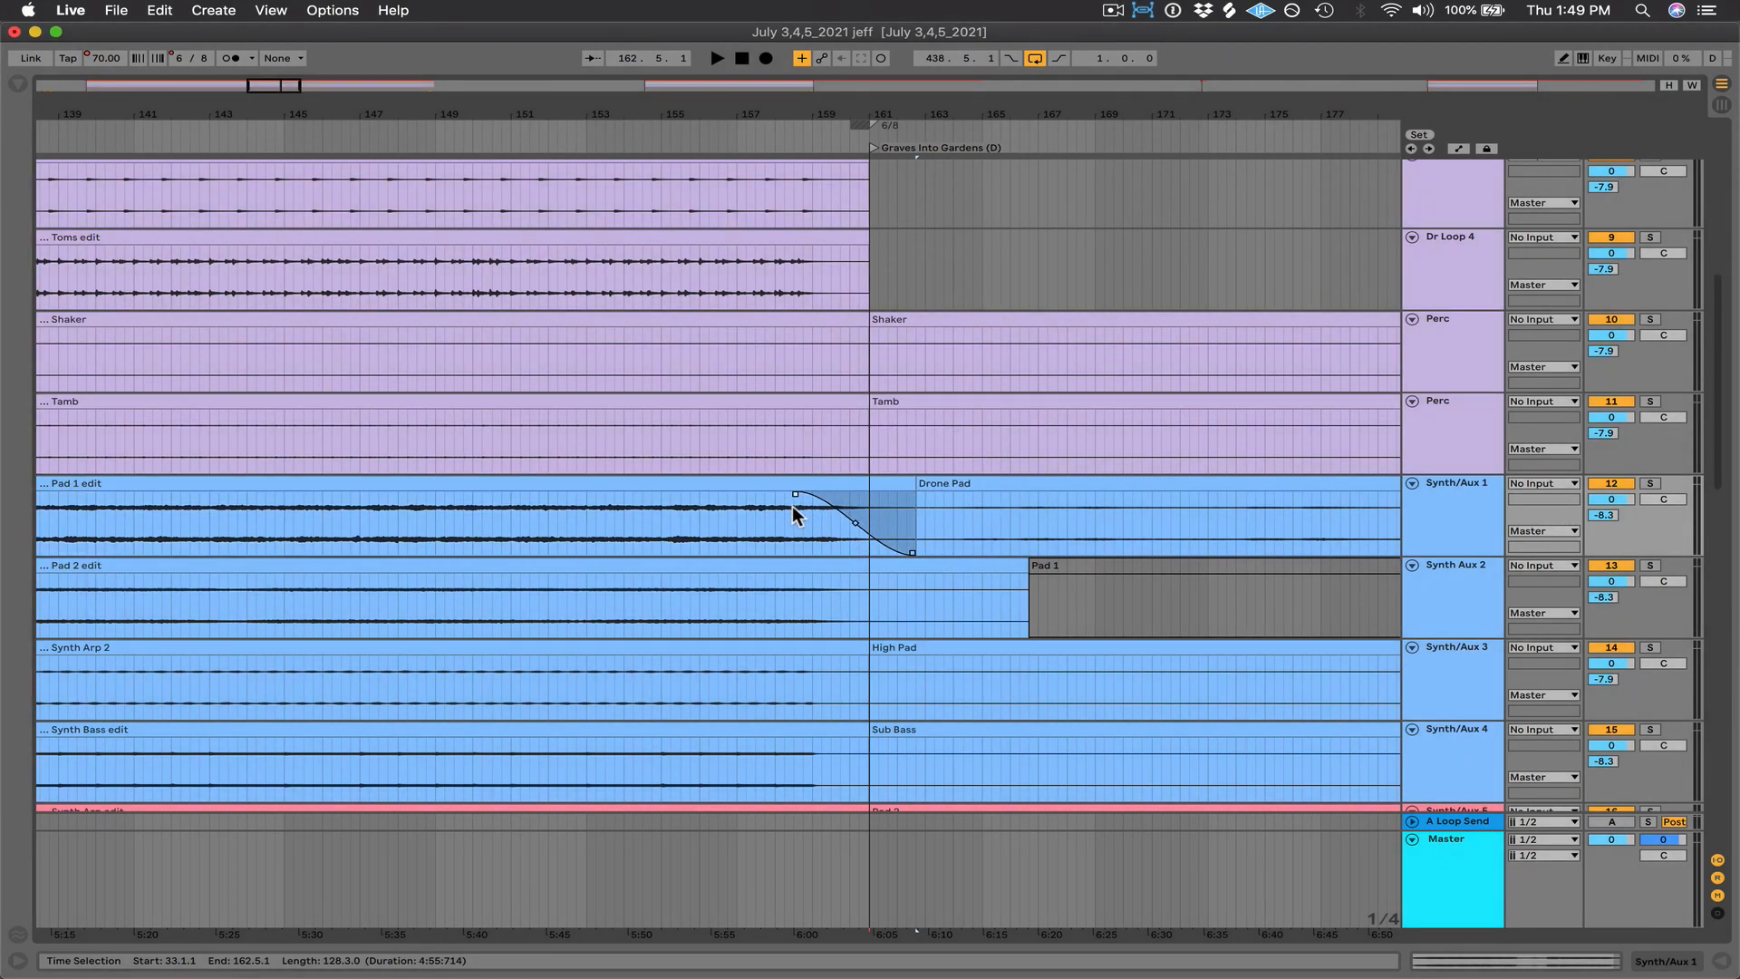
pyautogui.moveTo(930, 518)
pyautogui.moveTo(920, 495)
pyautogui.mouseDown()
pyautogui.moveTo(794, 492)
pyautogui.moveTo(829, 496)
pyautogui.mouseUp()
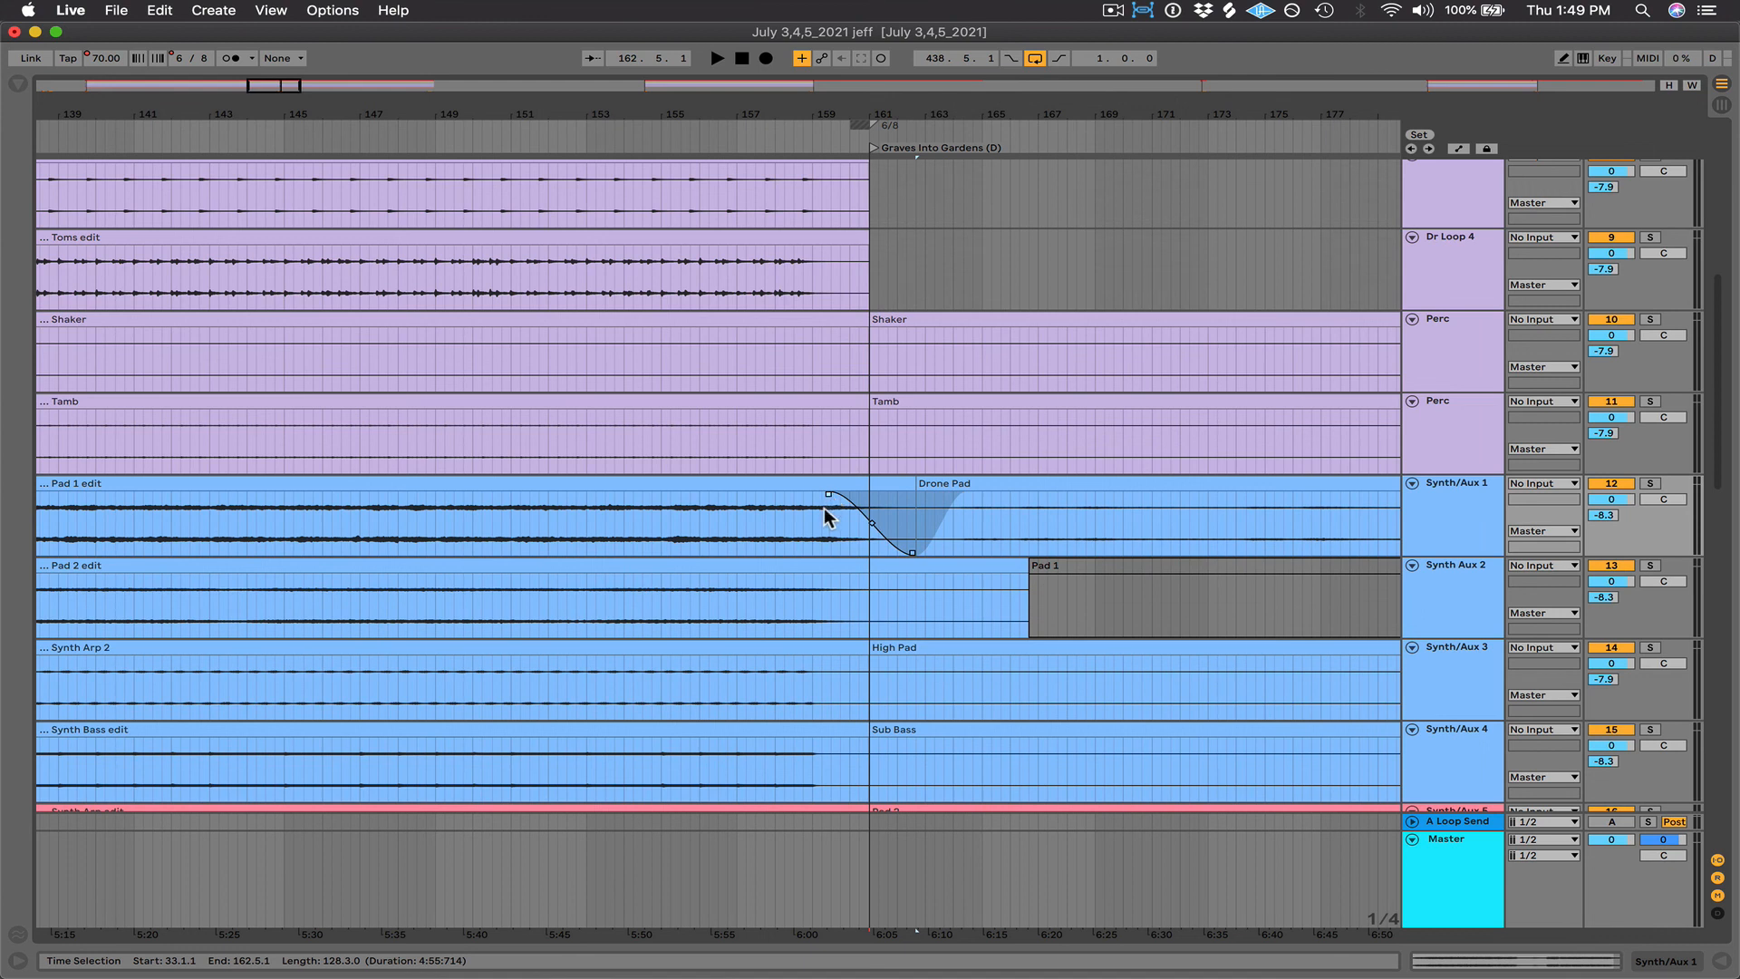
pyautogui.click(820, 523)
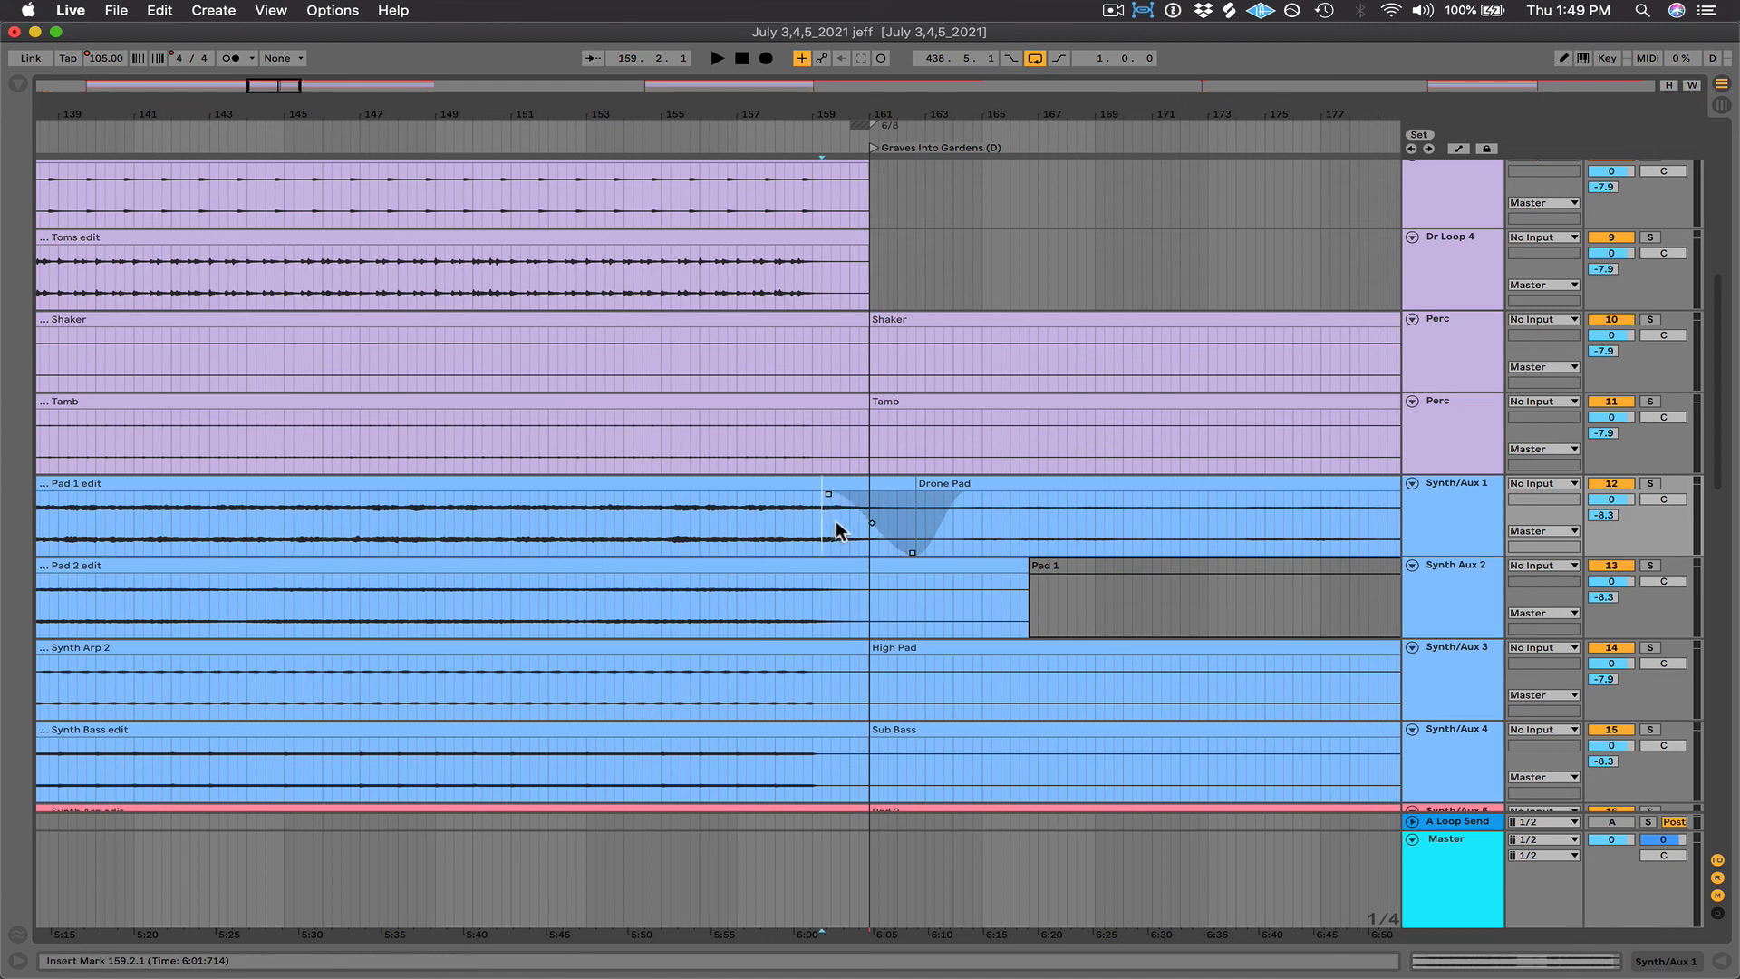
pyautogui.press('space')
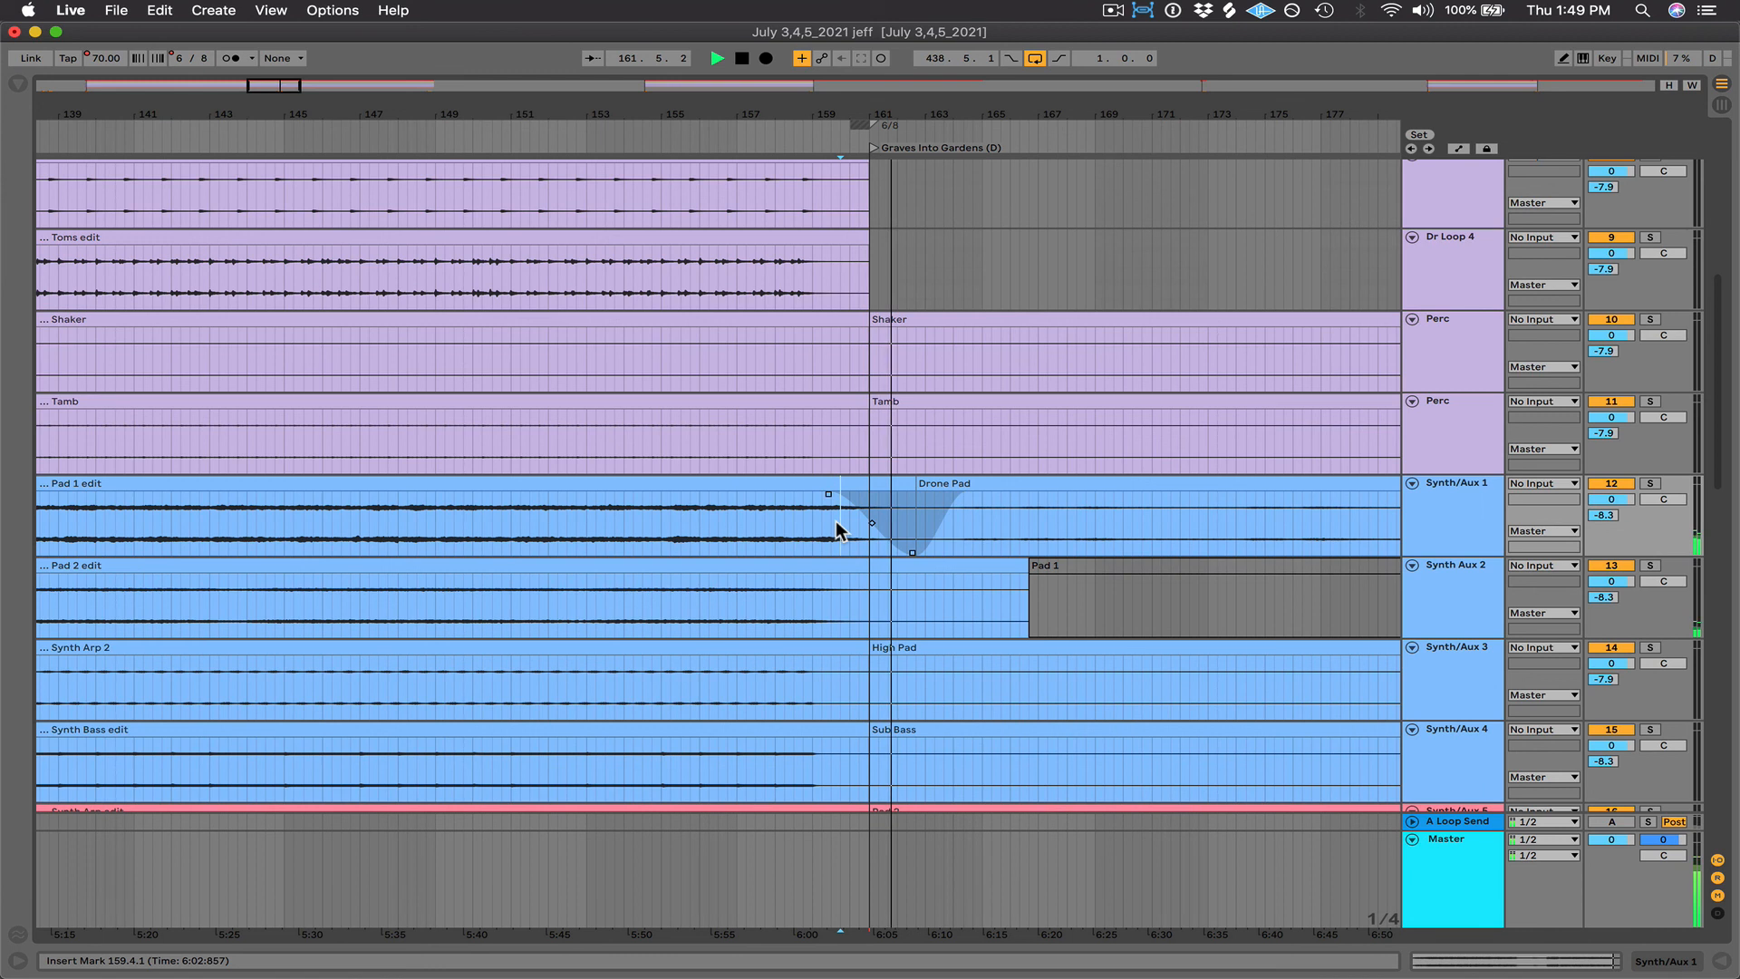
pyautogui.click(877, 527)
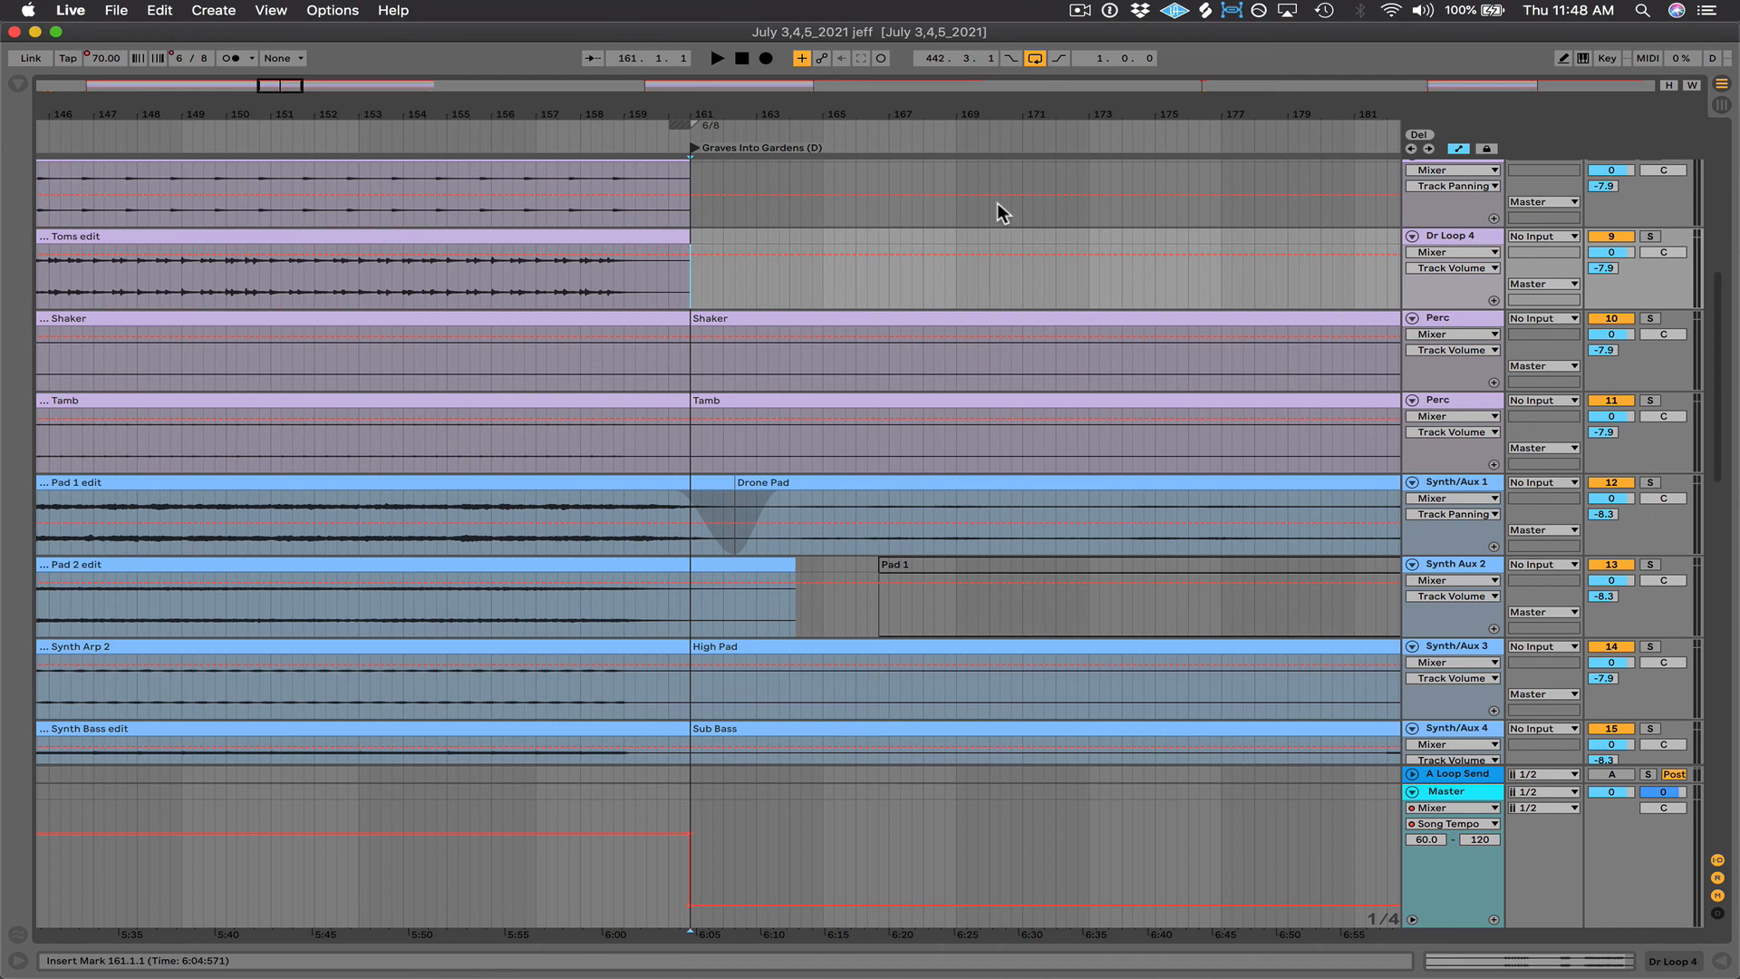
# - Hide the automation lanes, crossfade Pad 1 edit into Drone Pad between about bars 161 and 163, and play the result
pyautogui.press('a')
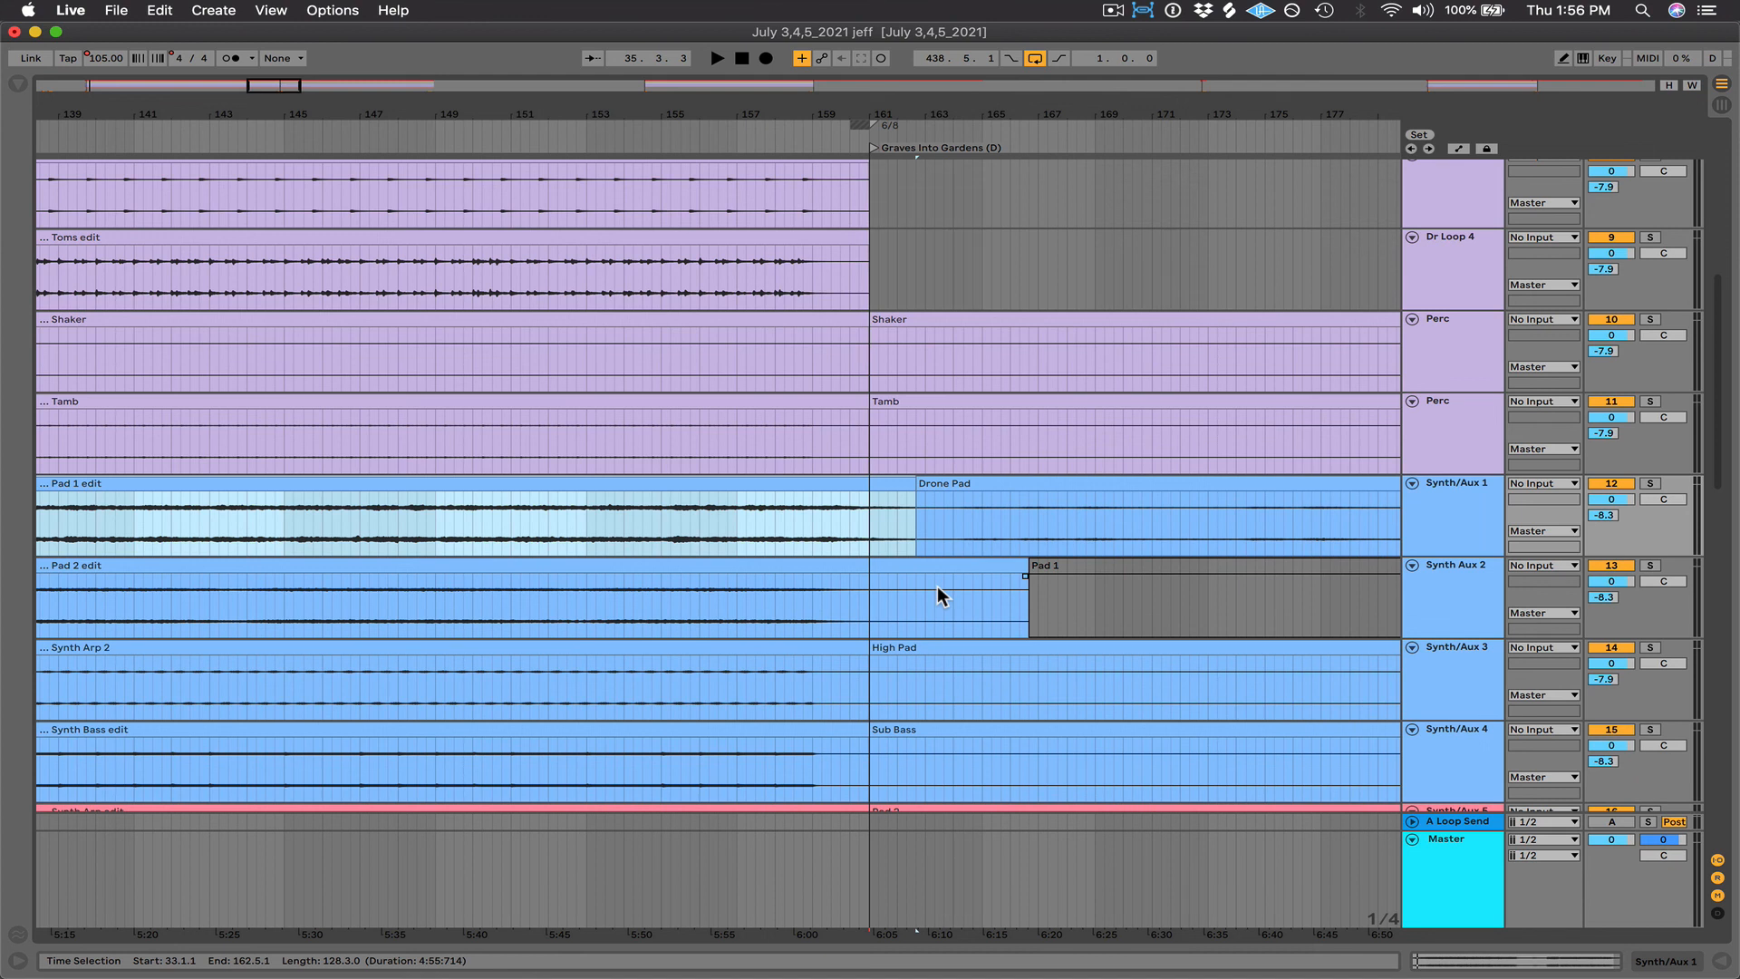
pyautogui.click(911, 495)
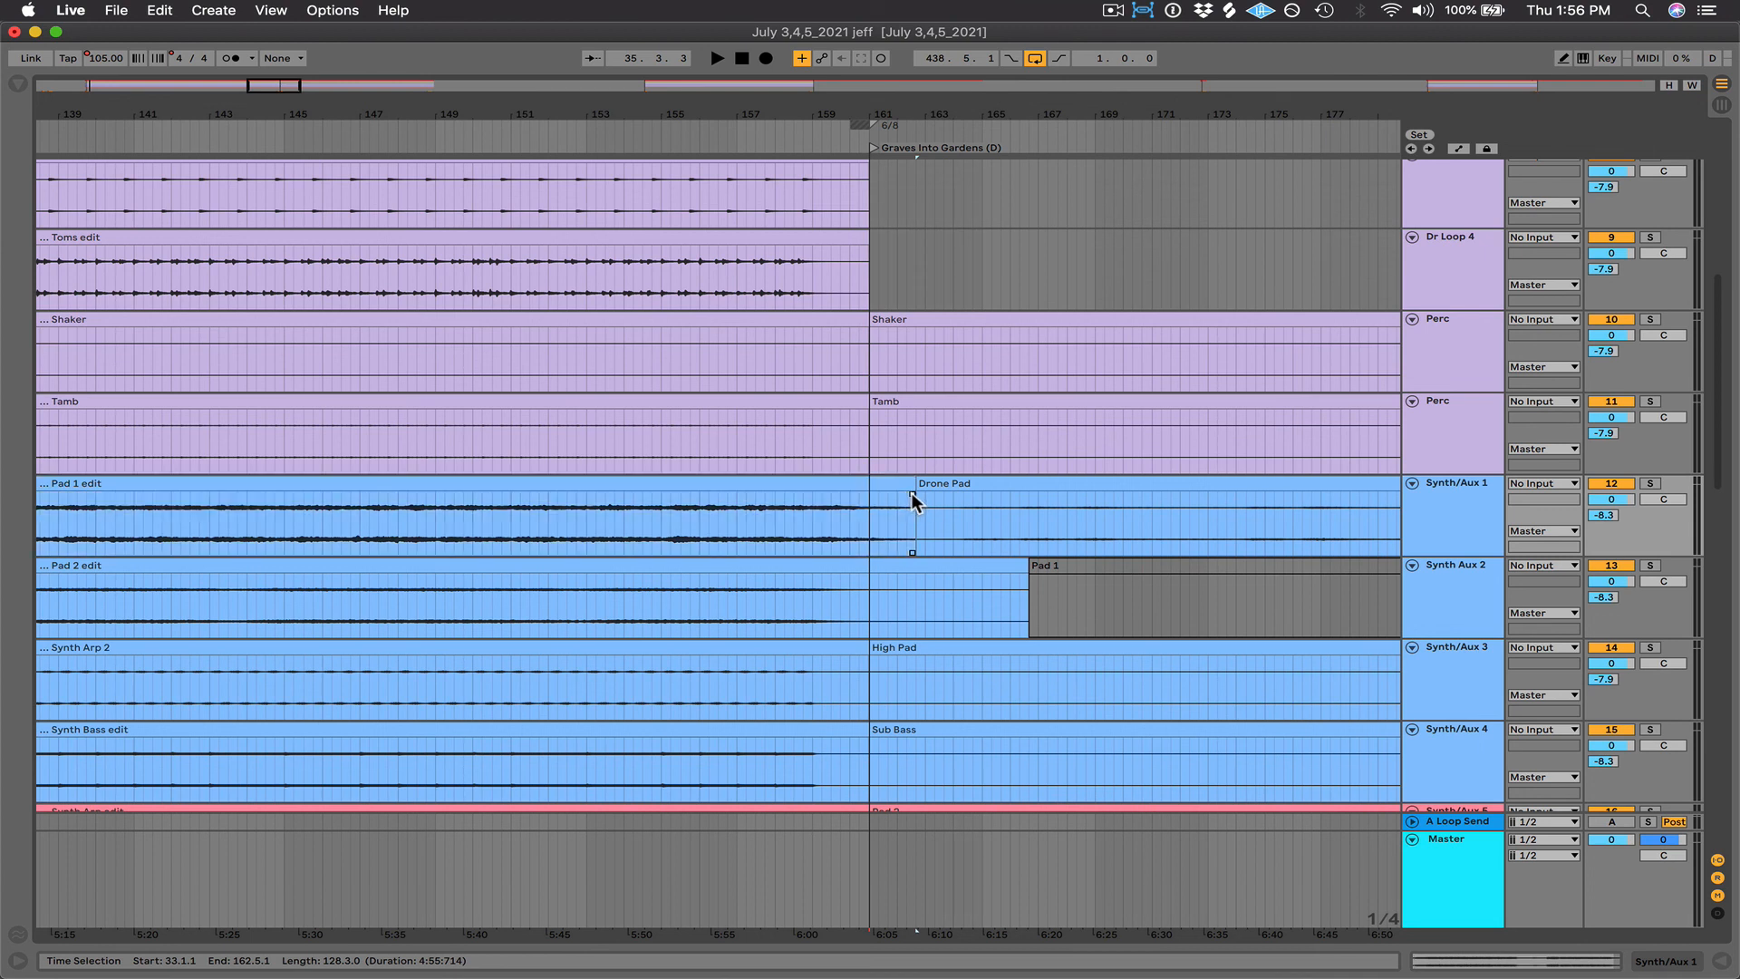
pyautogui.moveTo(914, 493)
pyautogui.mouseDown()
pyautogui.moveTo(954, 497)
pyautogui.moveTo(884, 498)
pyautogui.moveTo(943, 493)
pyautogui.mouseUp()
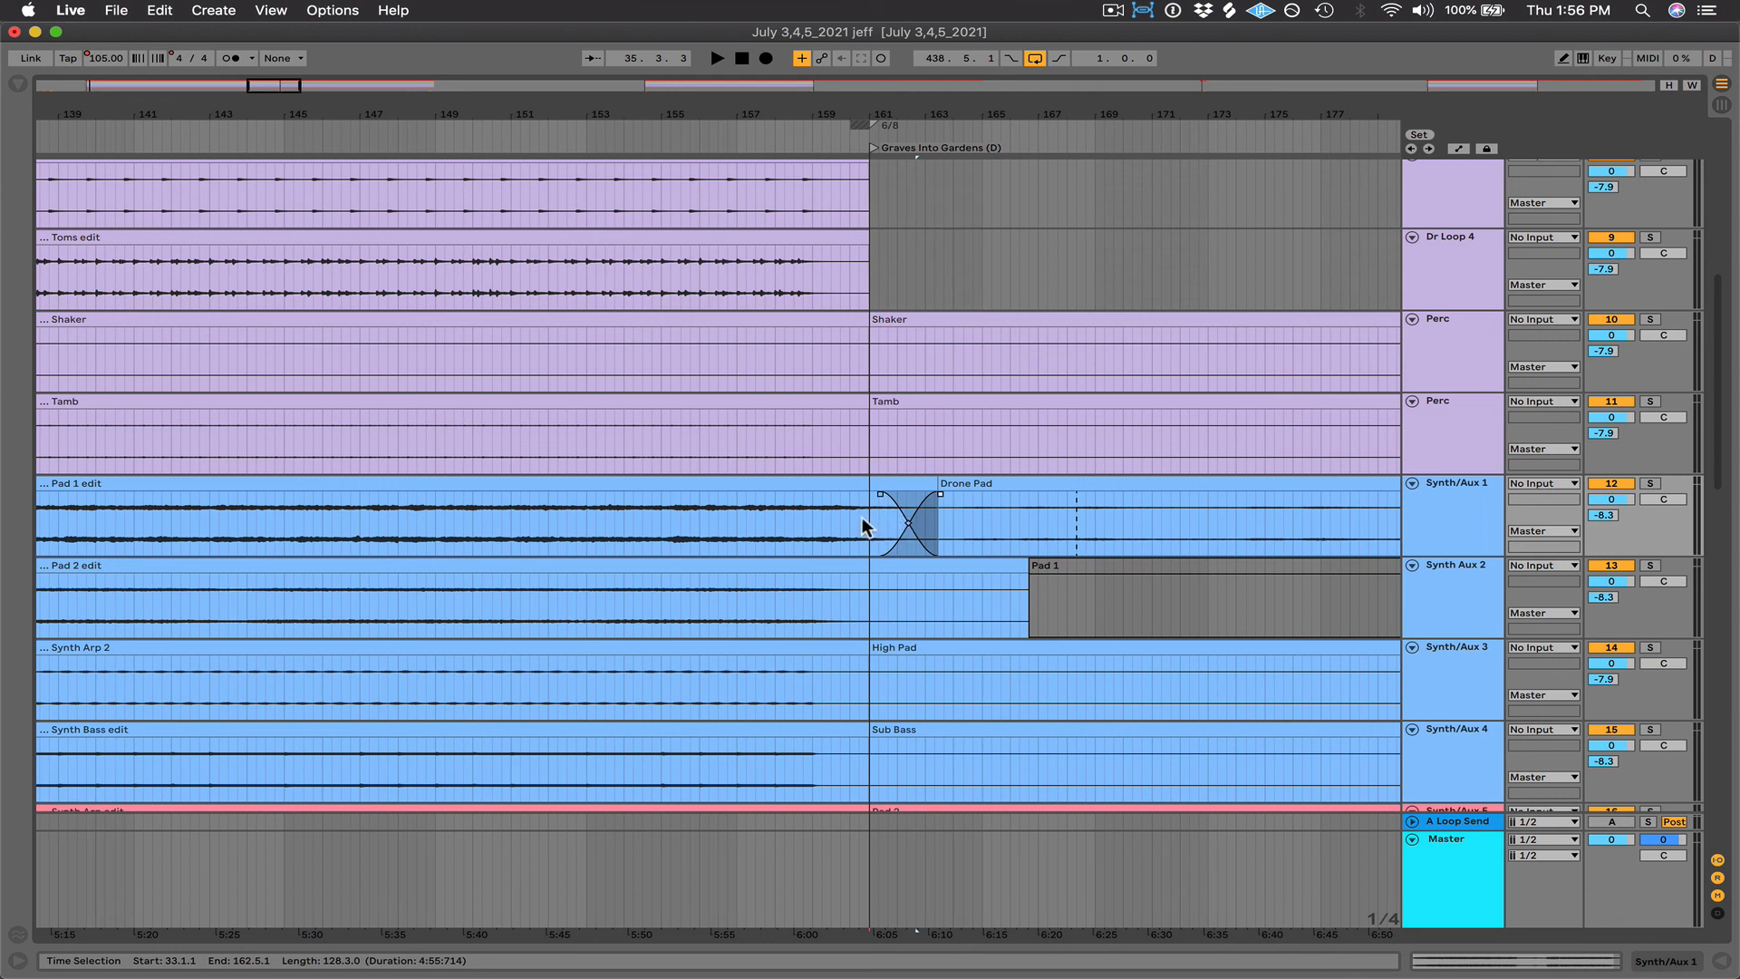
pyautogui.click(862, 517)
pyautogui.press('space')
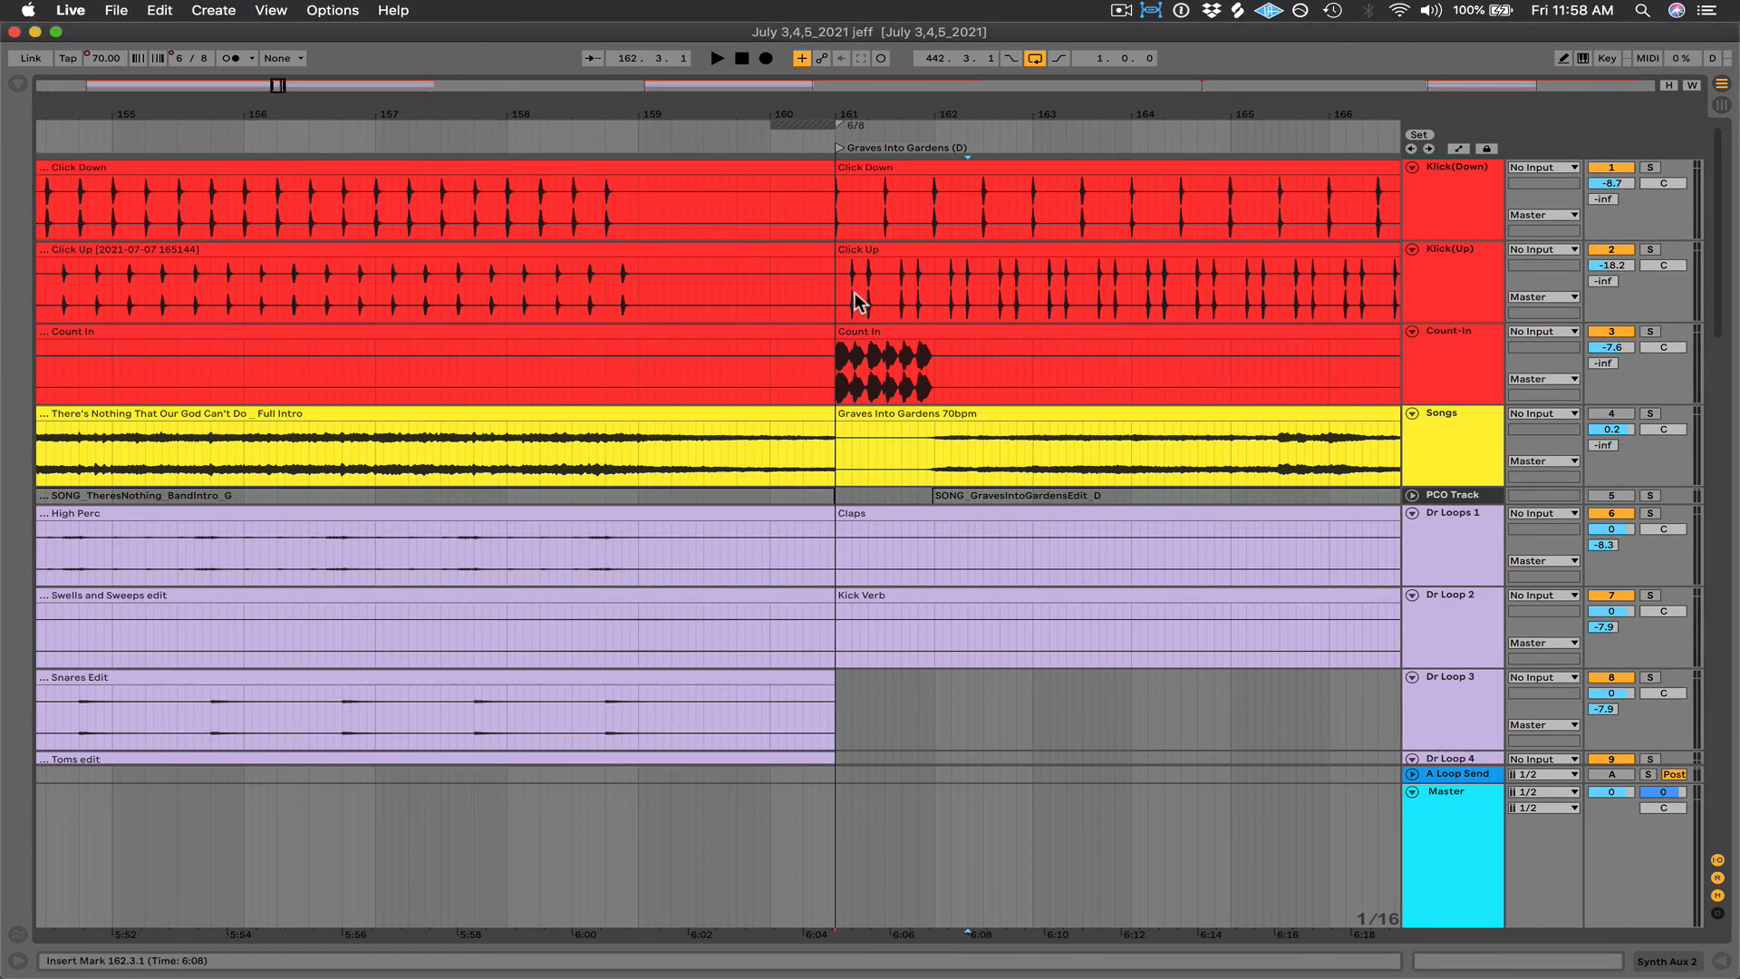
pyautogui.scroll(-10, 856, 292)
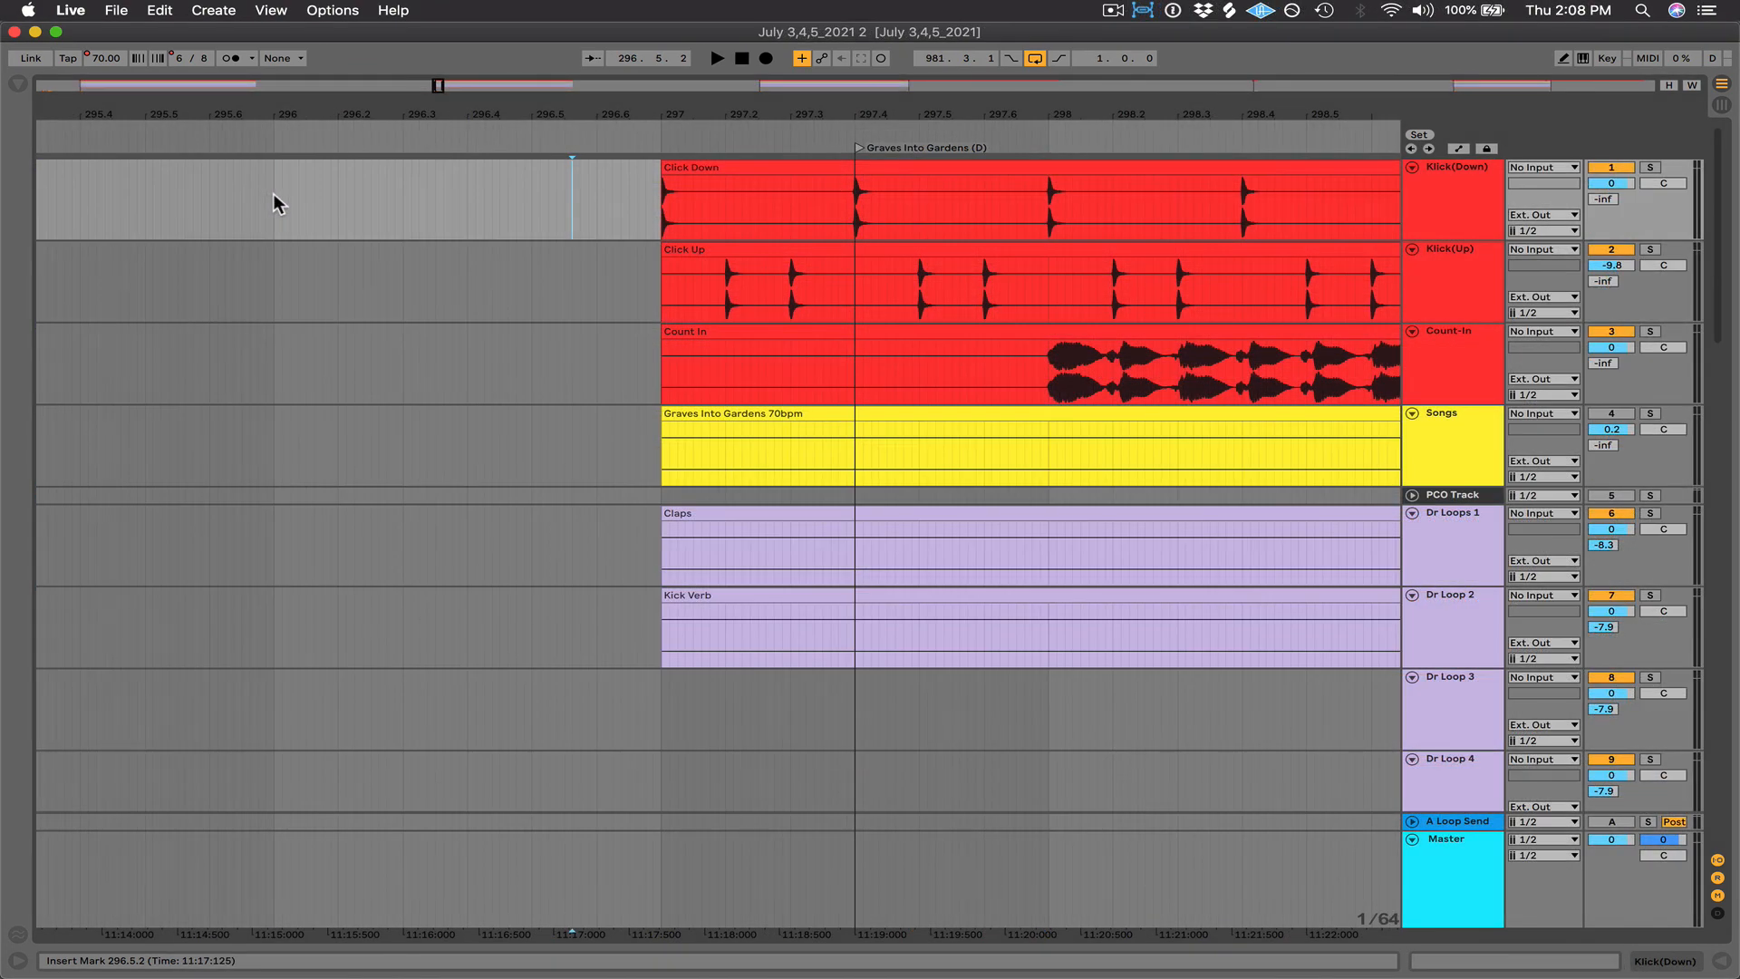
# - Try cutting the time between 296.1.1 and 298.1.1 ahead of Graves Into Gardens, and undo the cut
pyautogui.click(273, 193)
pyautogui.moveTo(273, 193); pyautogui.dragTo(764, 199)
pyautogui.moveTo(1020, 204); pyautogui.dragTo(1052, 213)
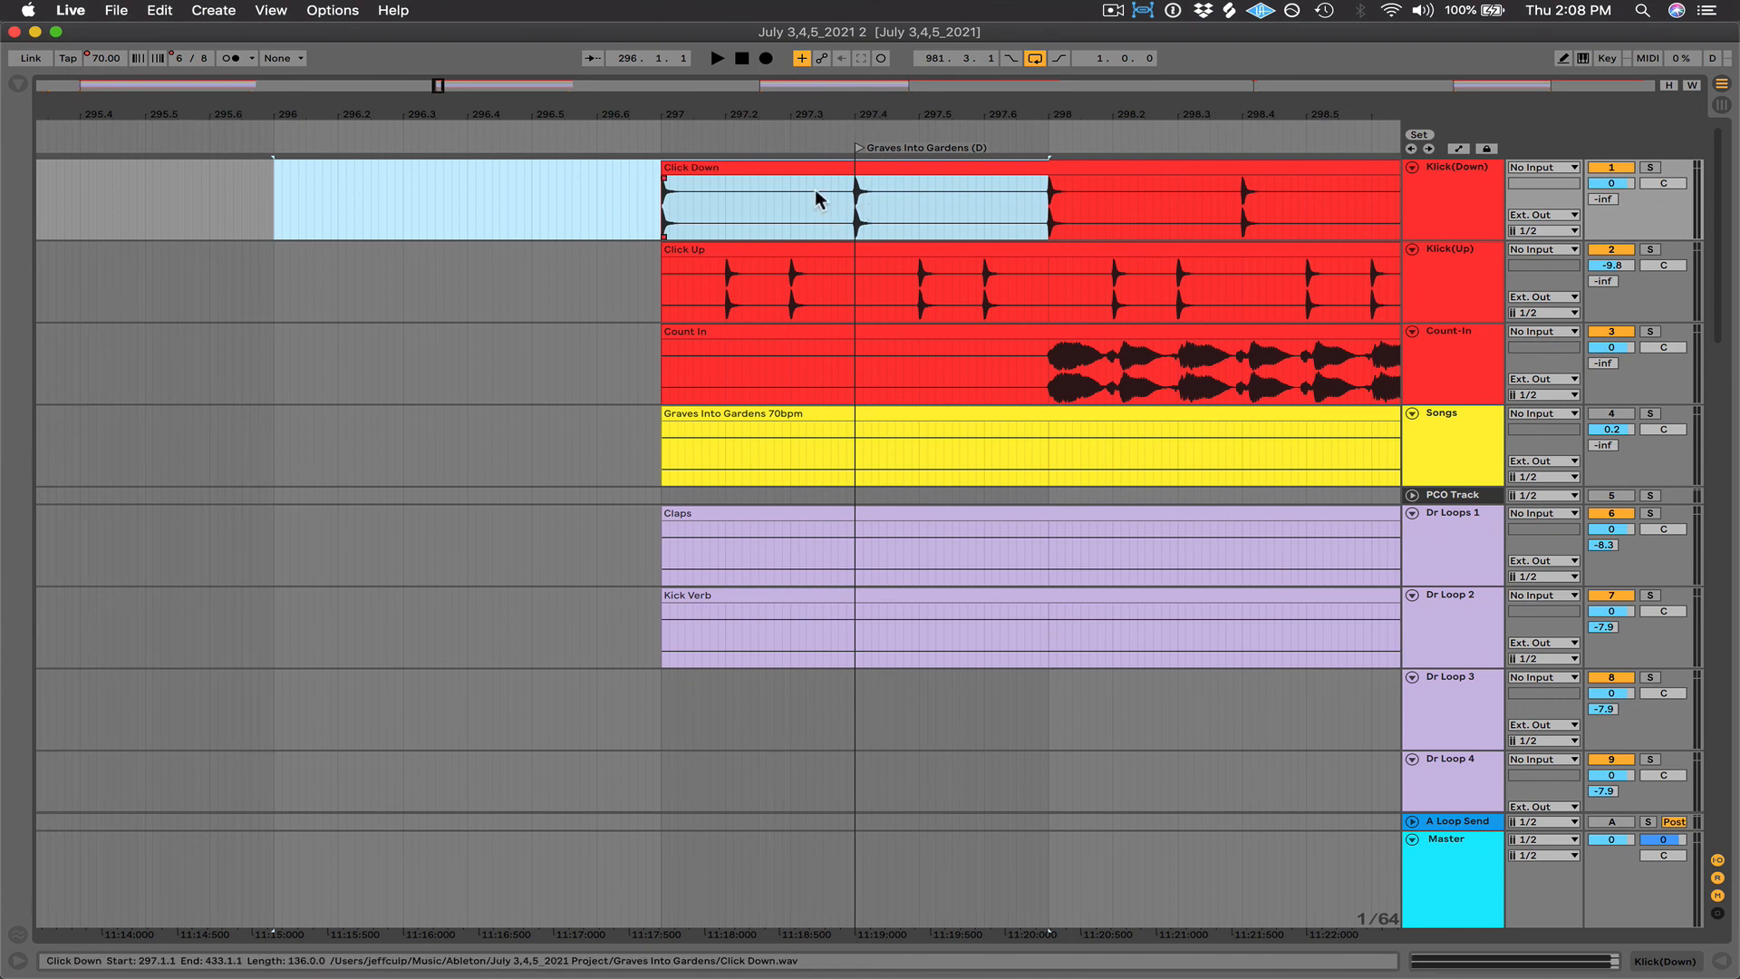
pyautogui.click(156, 10)
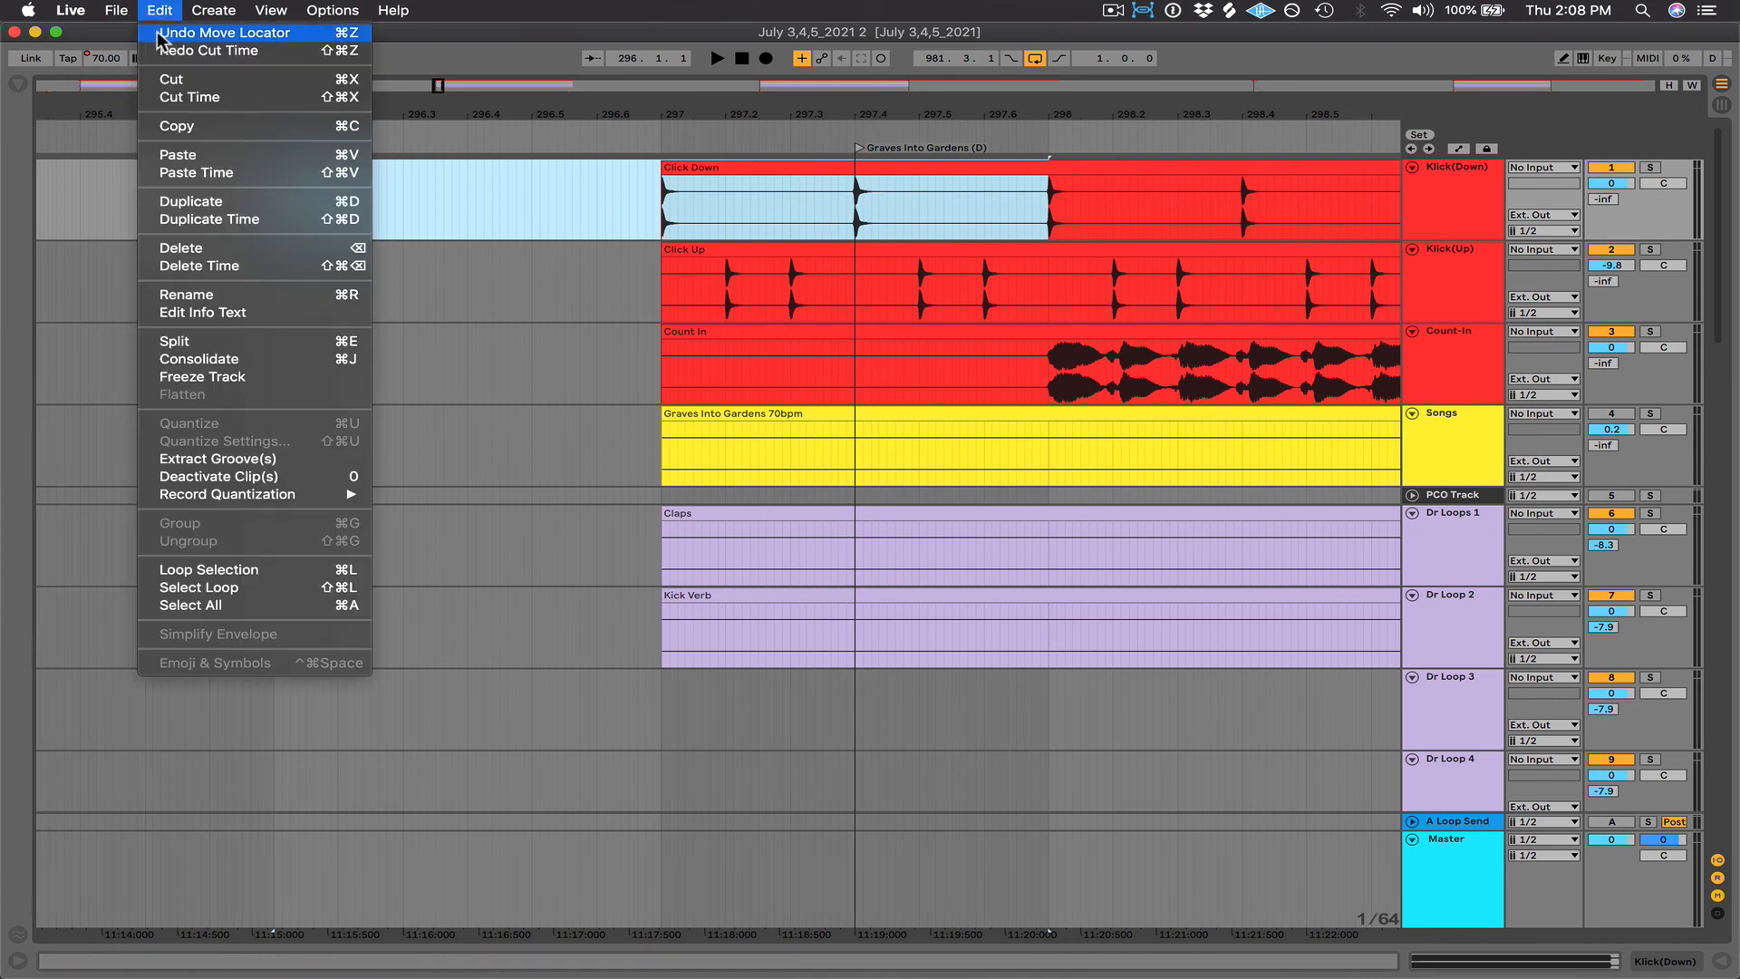
pyautogui.click(196, 101)
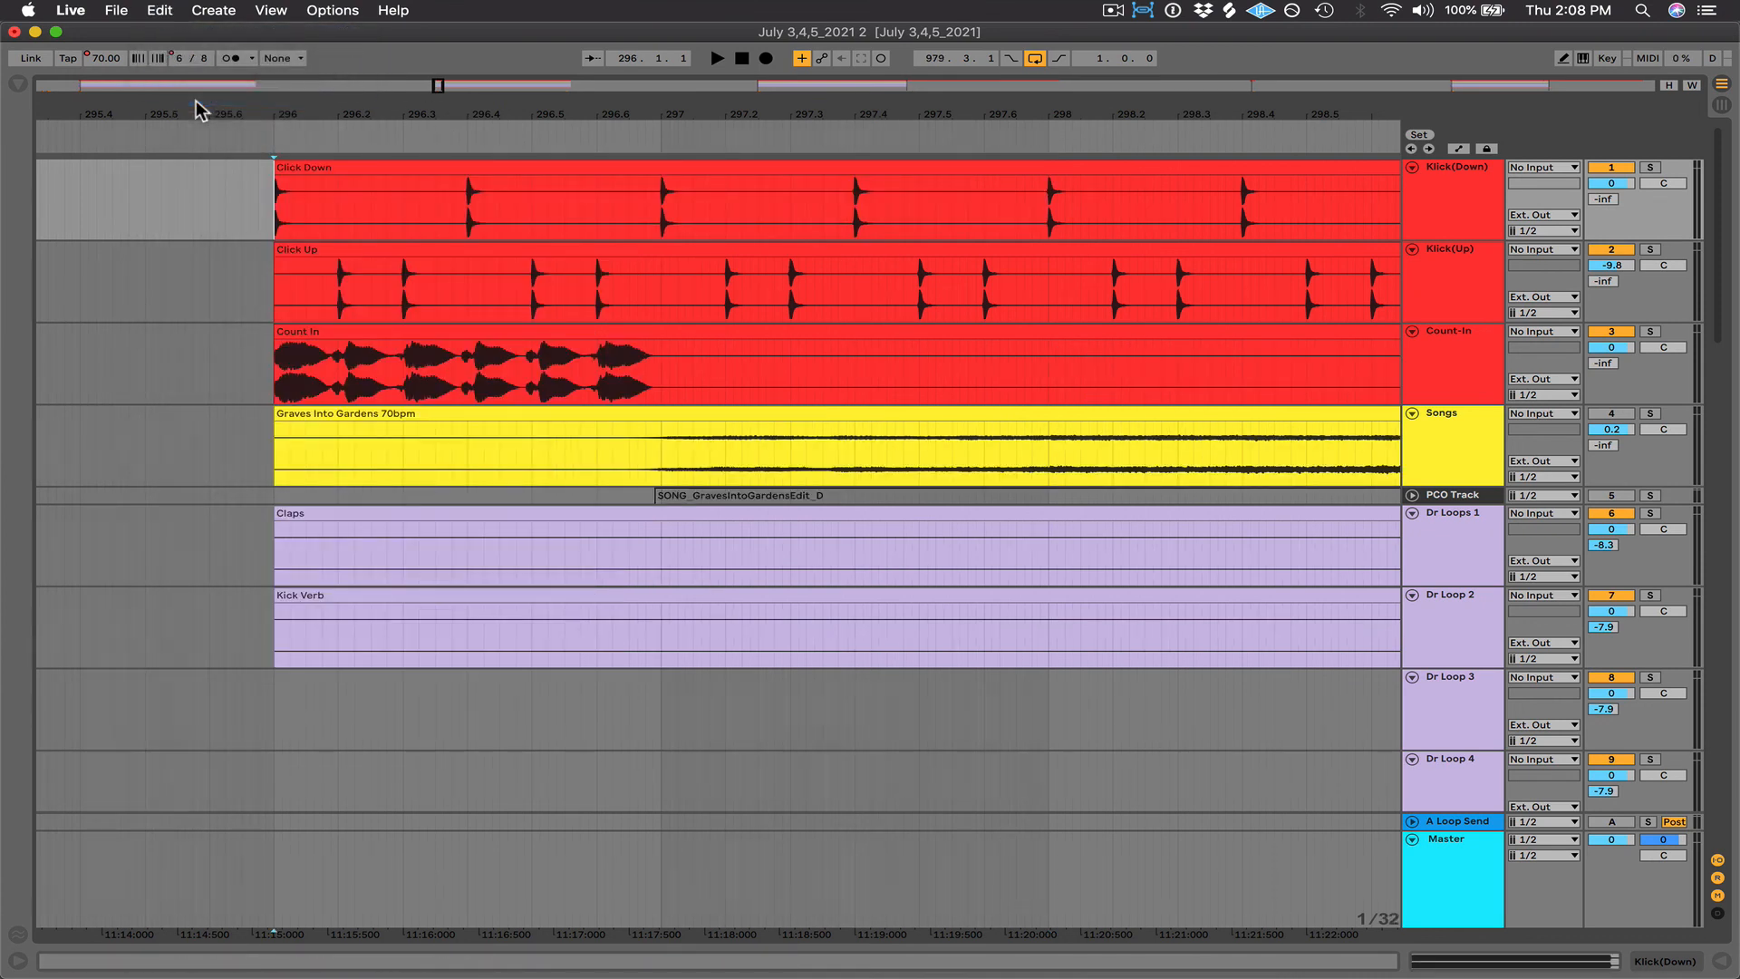
pyautogui.press('super+z')
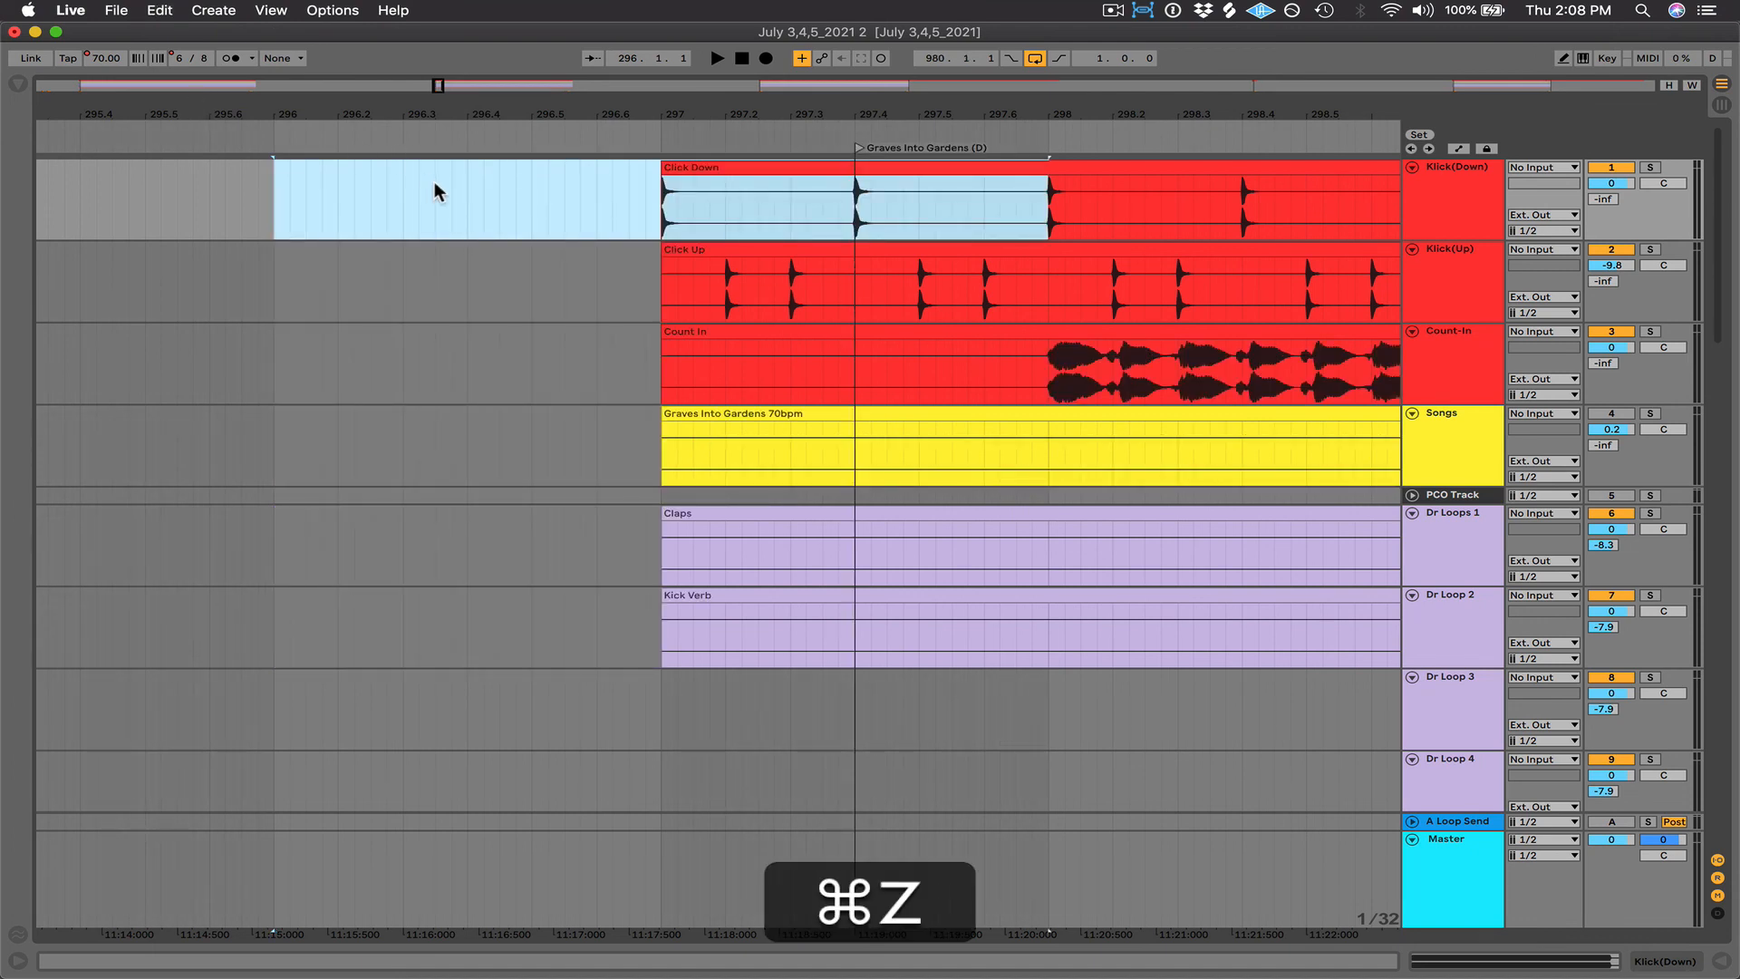
# - Move the Graves Into Gardens (D) locator to bar 298 and cut the time from 296.1.1 to 298.1.1
pyautogui.click(435, 192)
pyautogui.moveTo(856, 147); pyautogui.dragTo(1052, 136)
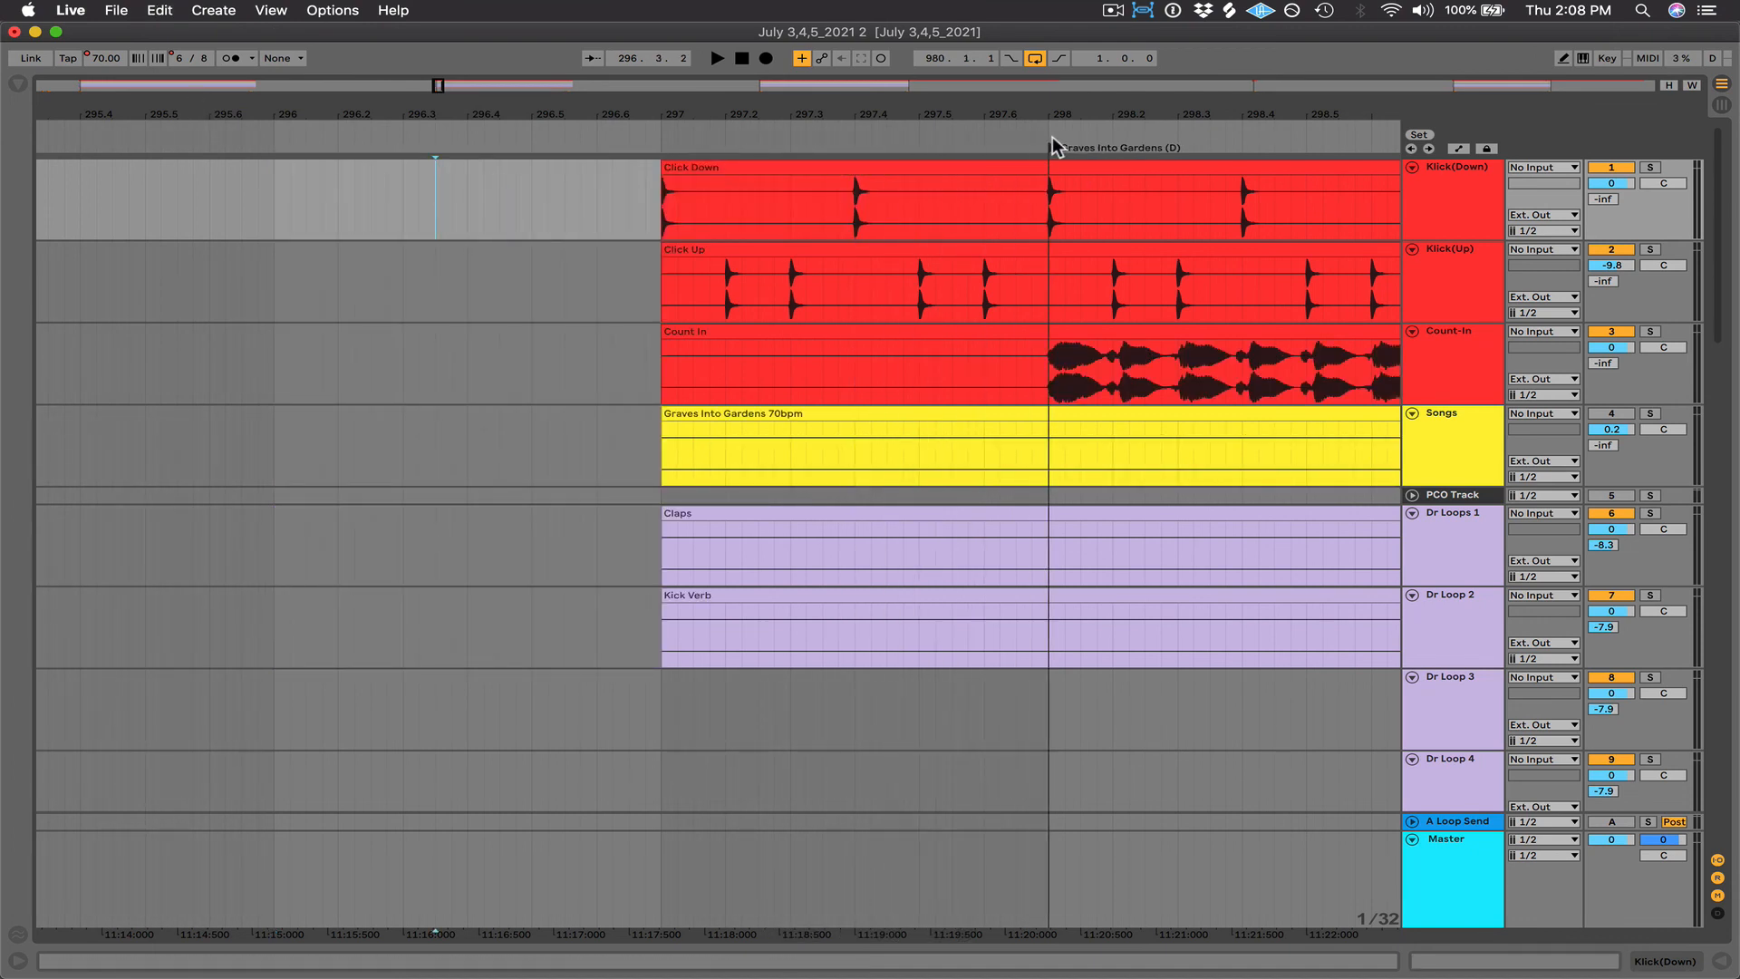
pyautogui.moveTo(271, 207); pyautogui.dragTo(403, 198)
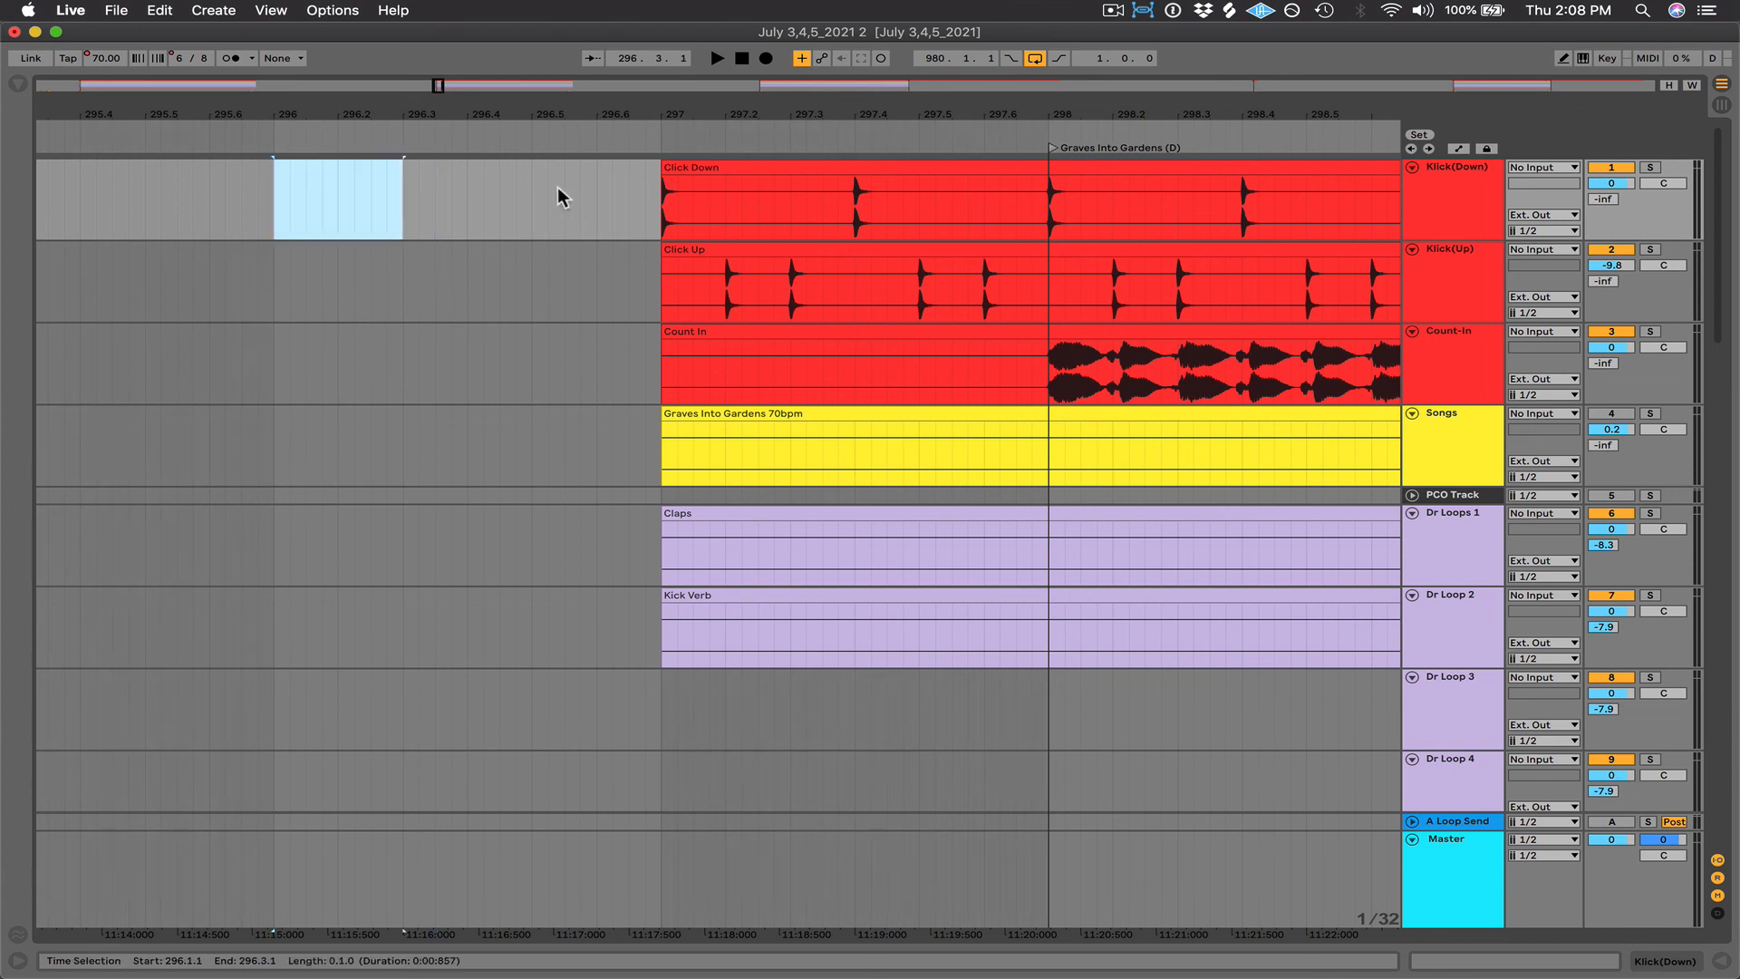
pyautogui.moveTo(557, 197); pyautogui.dragTo(1050, 201)
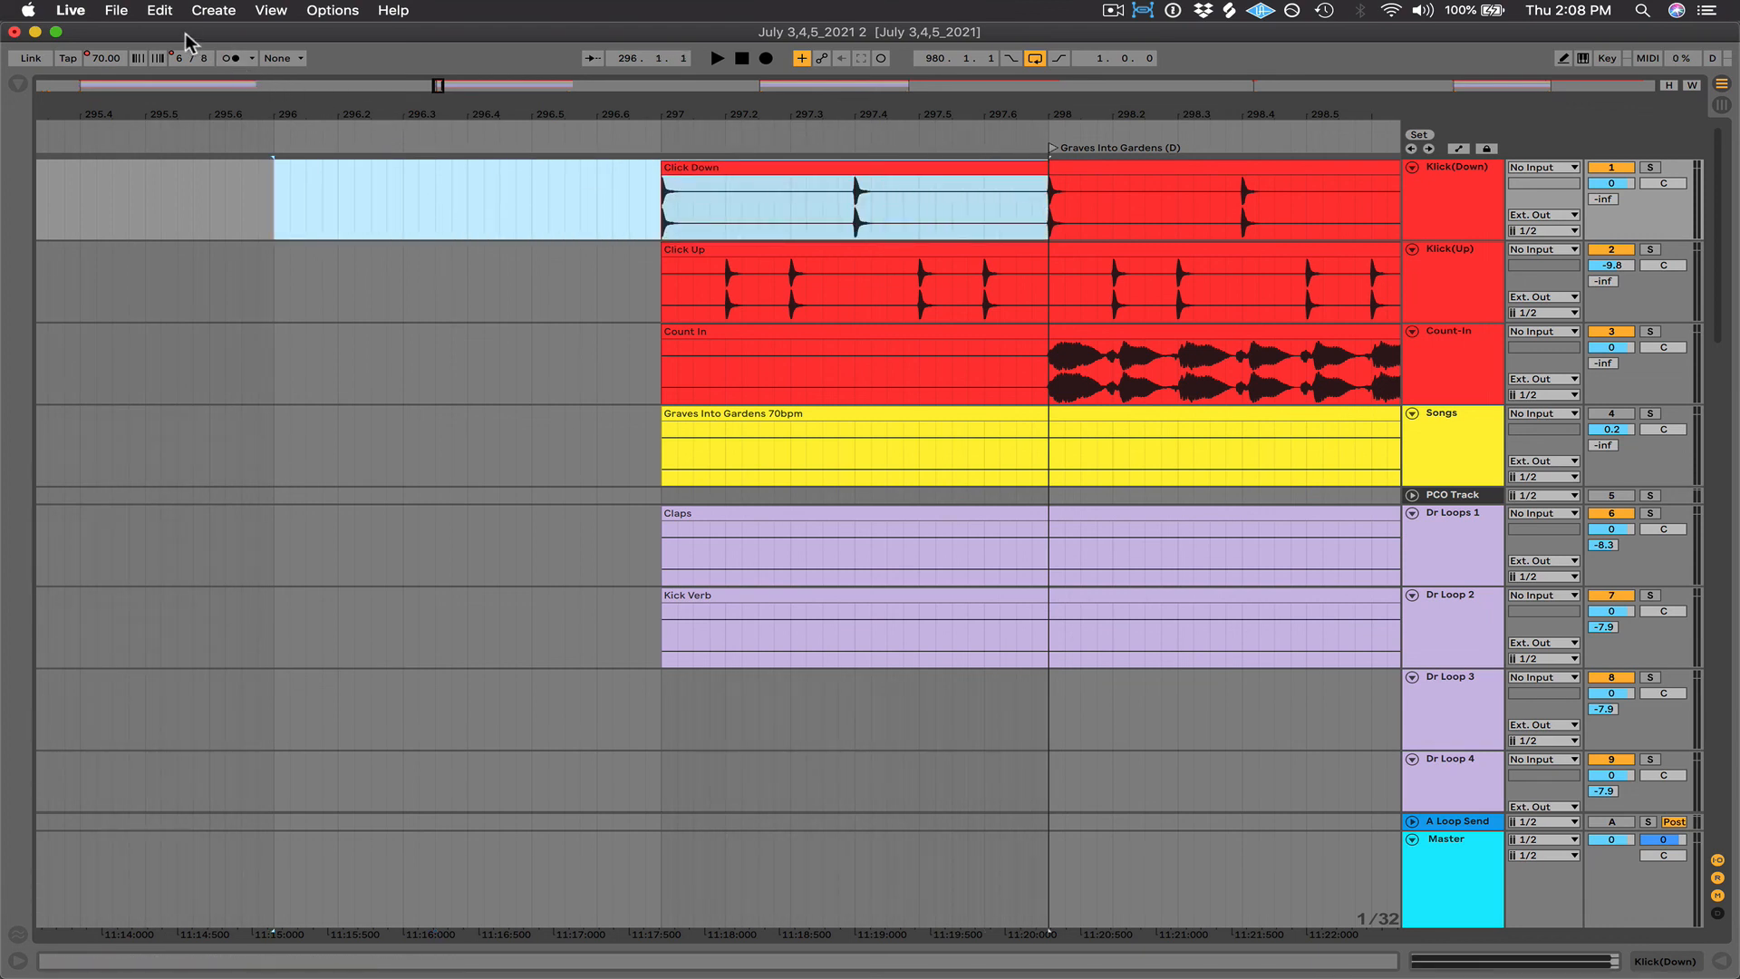
pyautogui.click(161, 11)
pyautogui.click(214, 101)
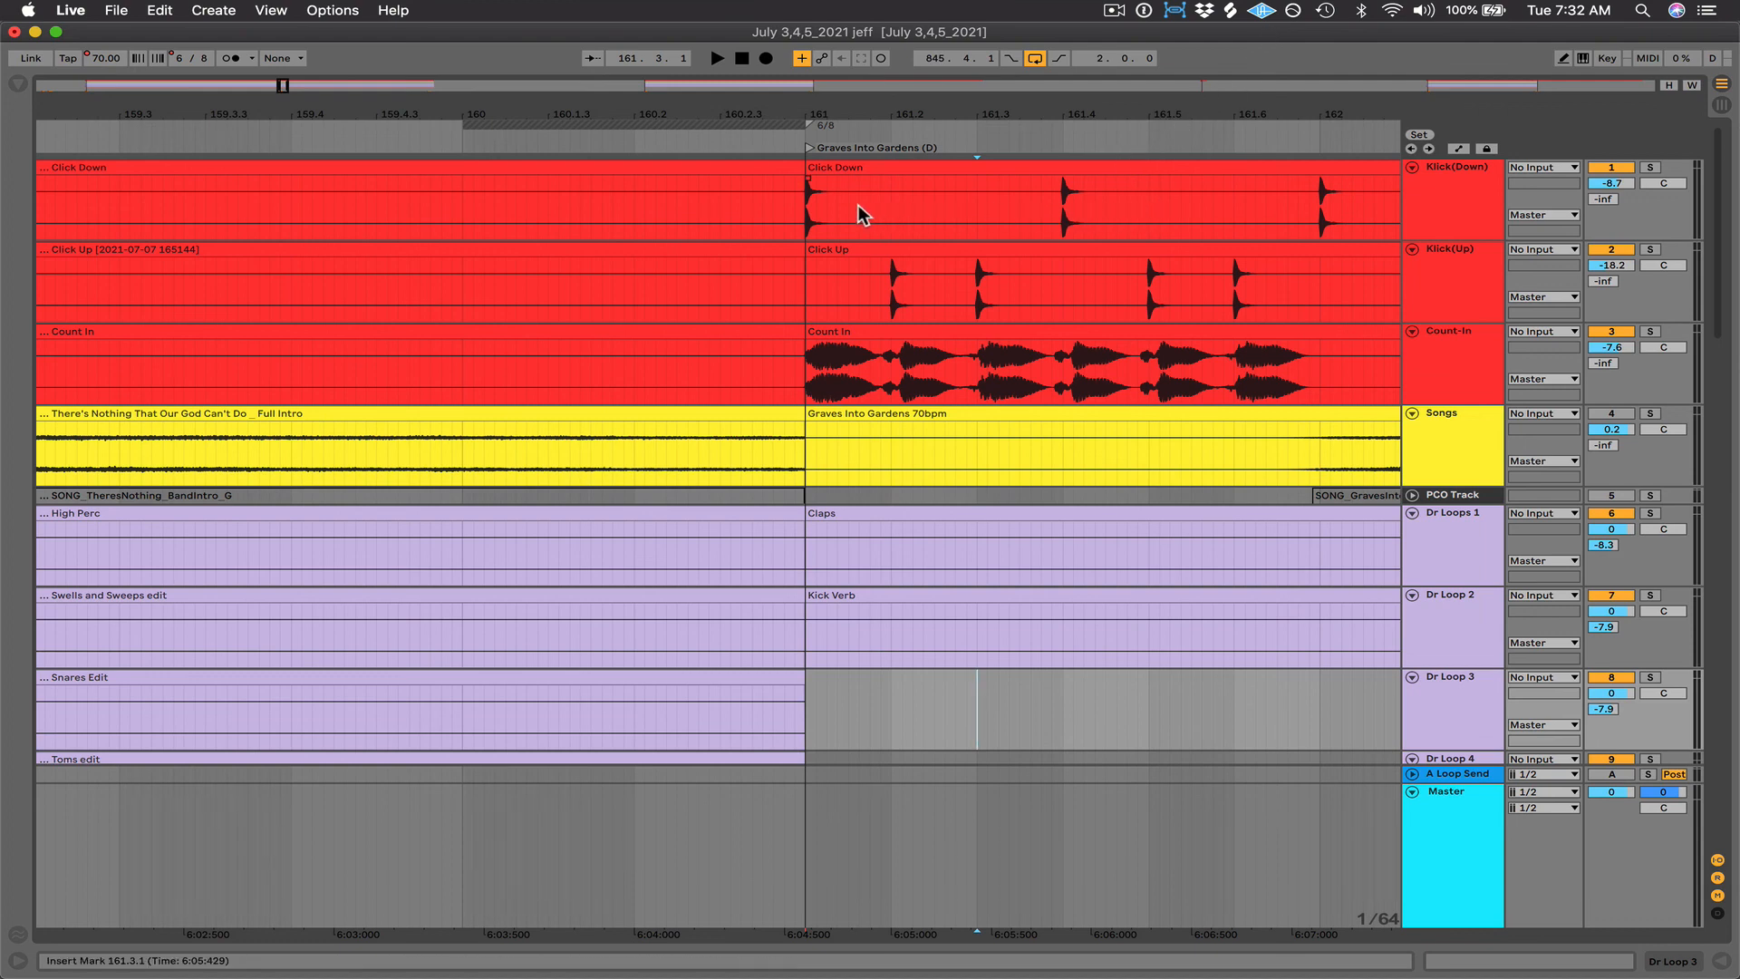
# - Insert silence from 161.1.1 to 161.3.1, just ahead of the Graves Into Gardens count-in
pyautogui.click(802, 204)
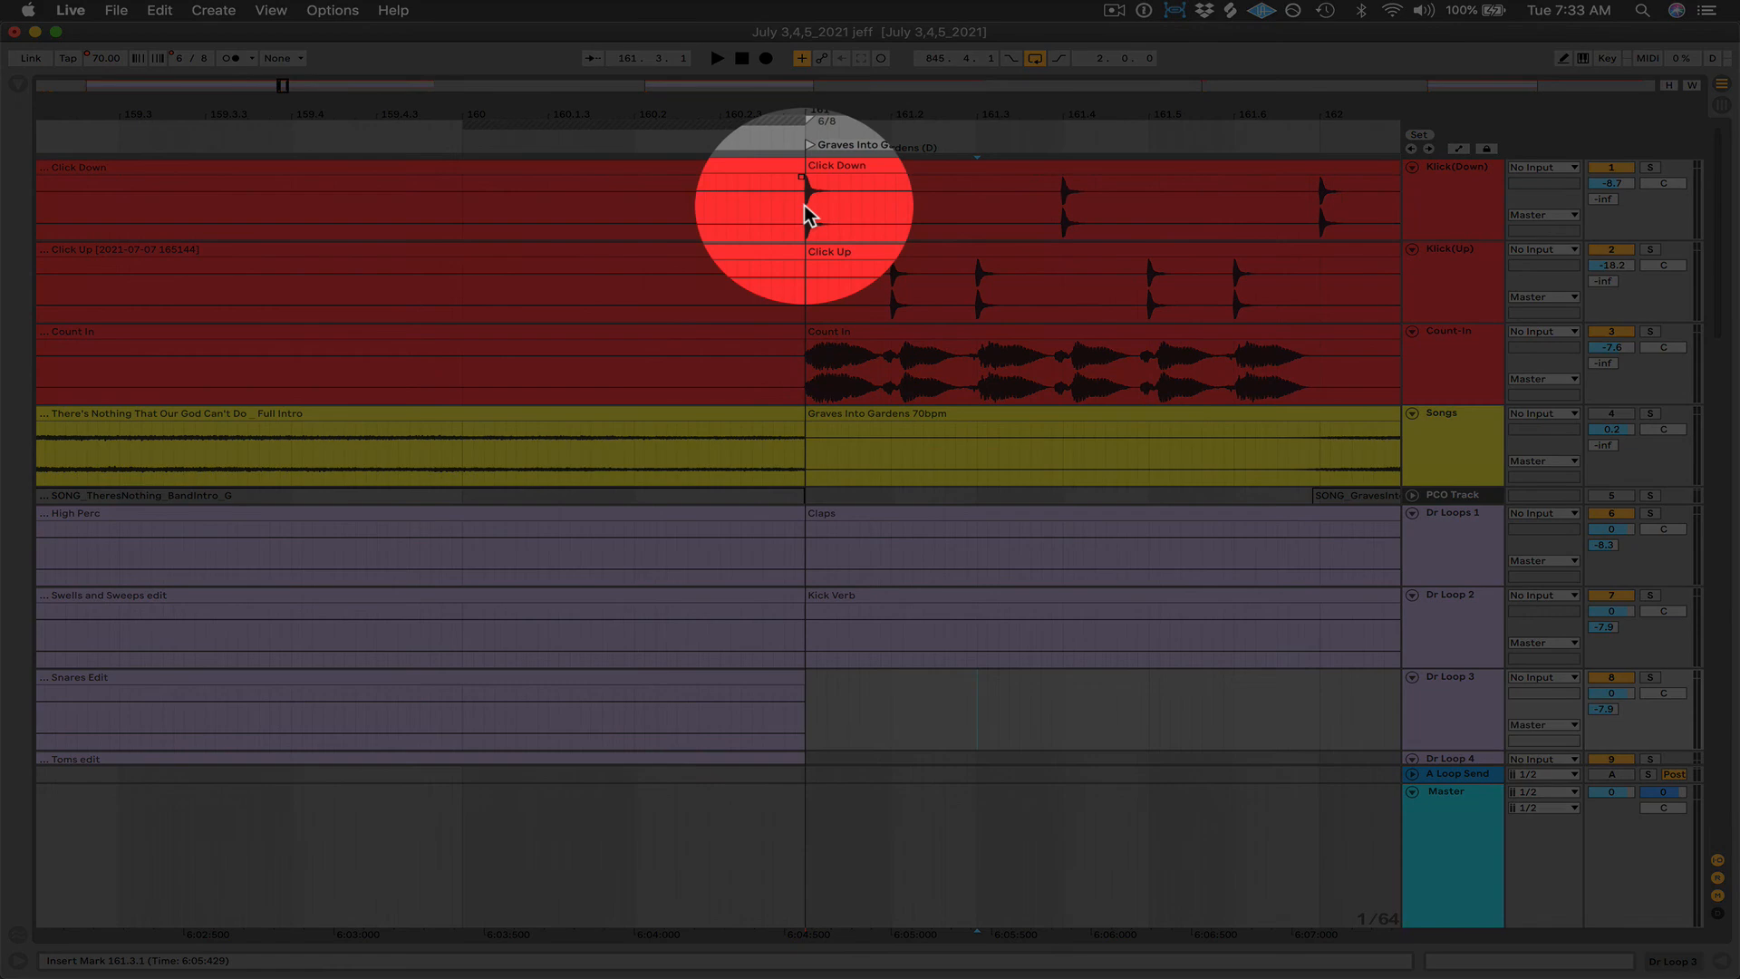
pyautogui.click(804, 205)
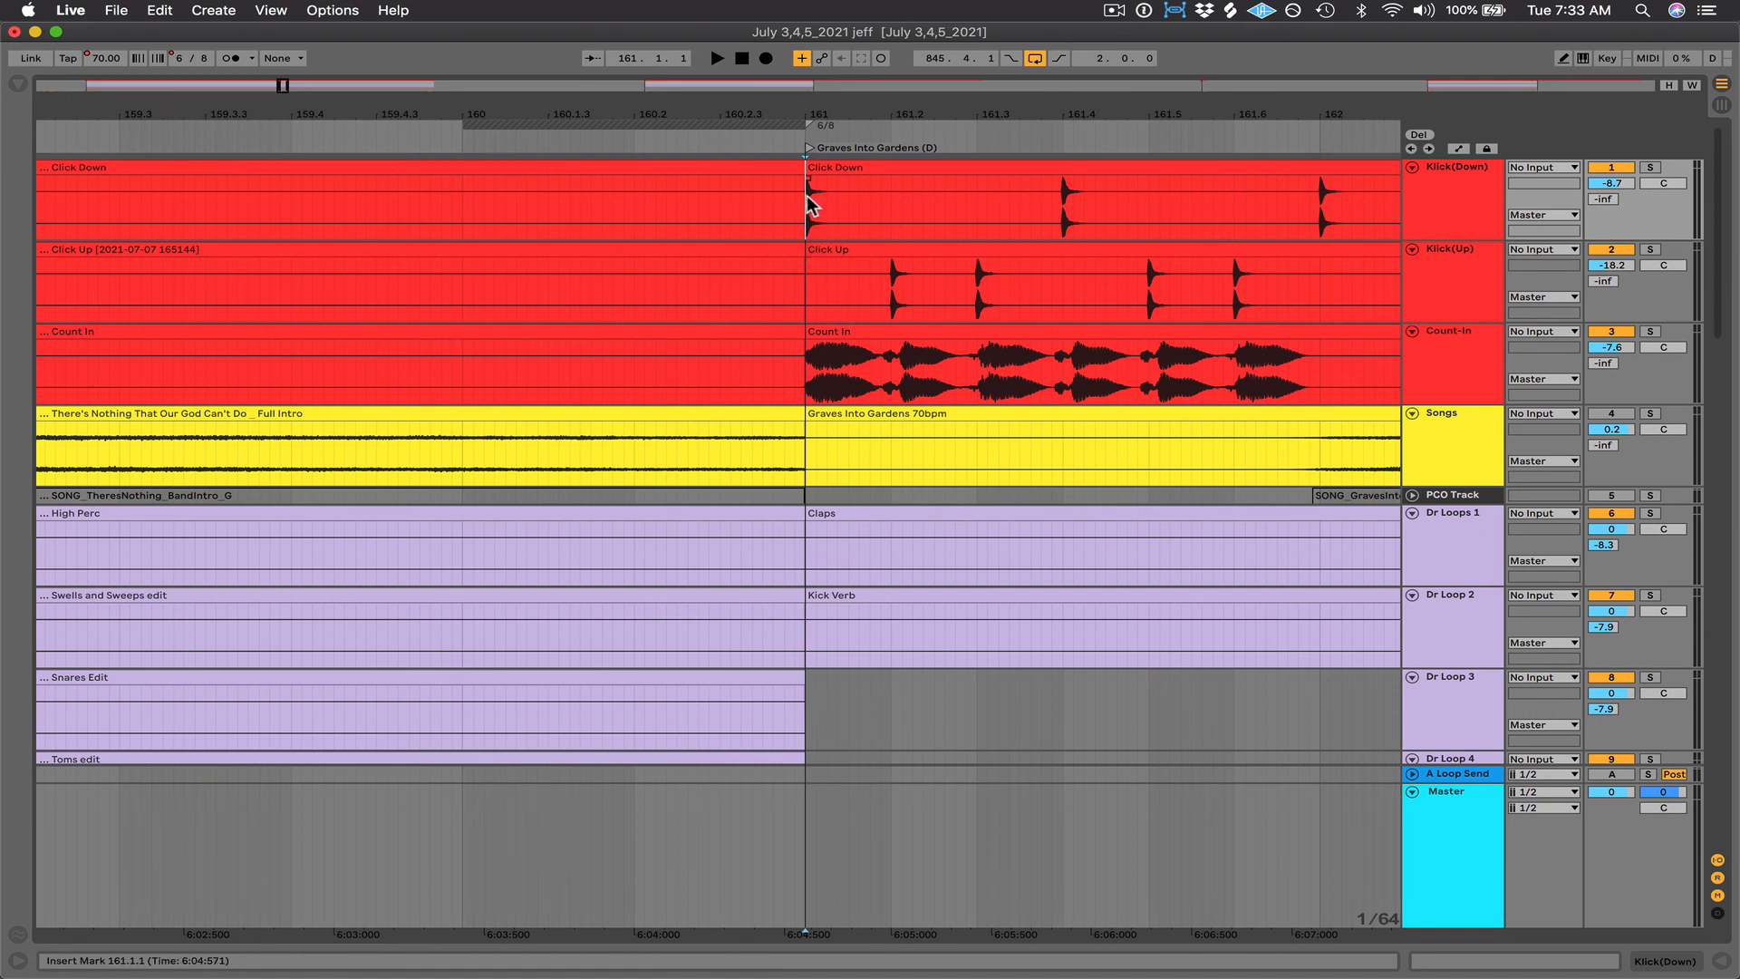
pyautogui.moveTo(805, 202); pyautogui.dragTo(973, 193)
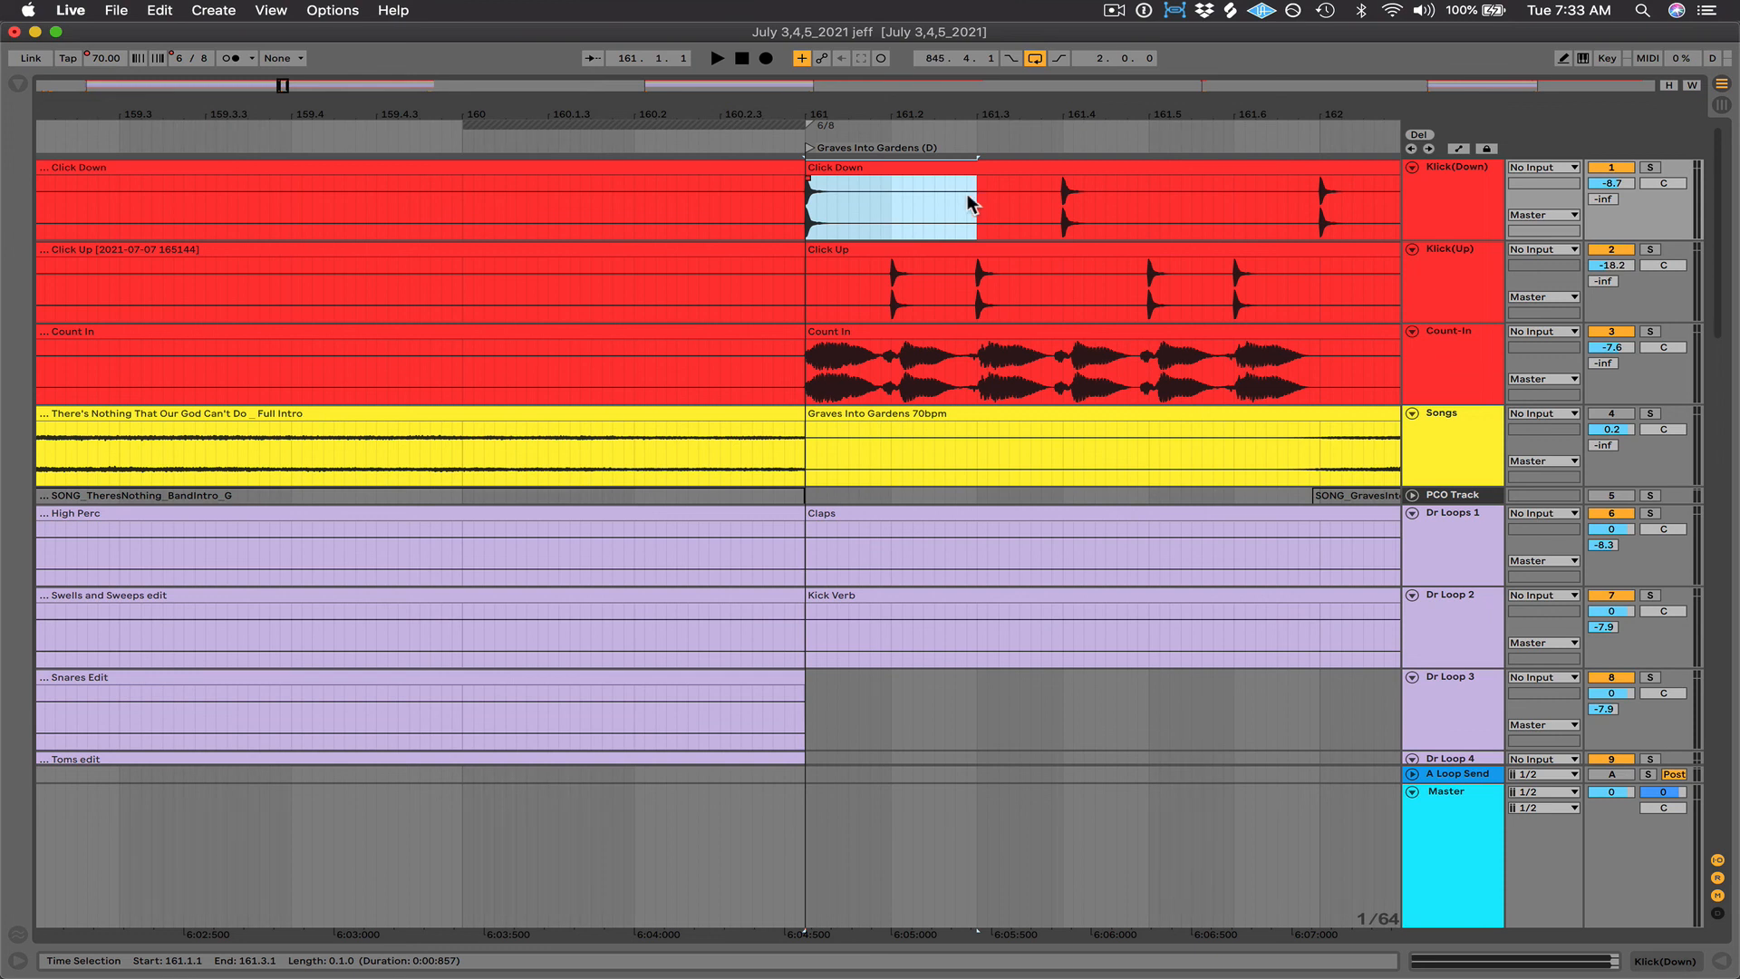
pyautogui.click(215, 11)
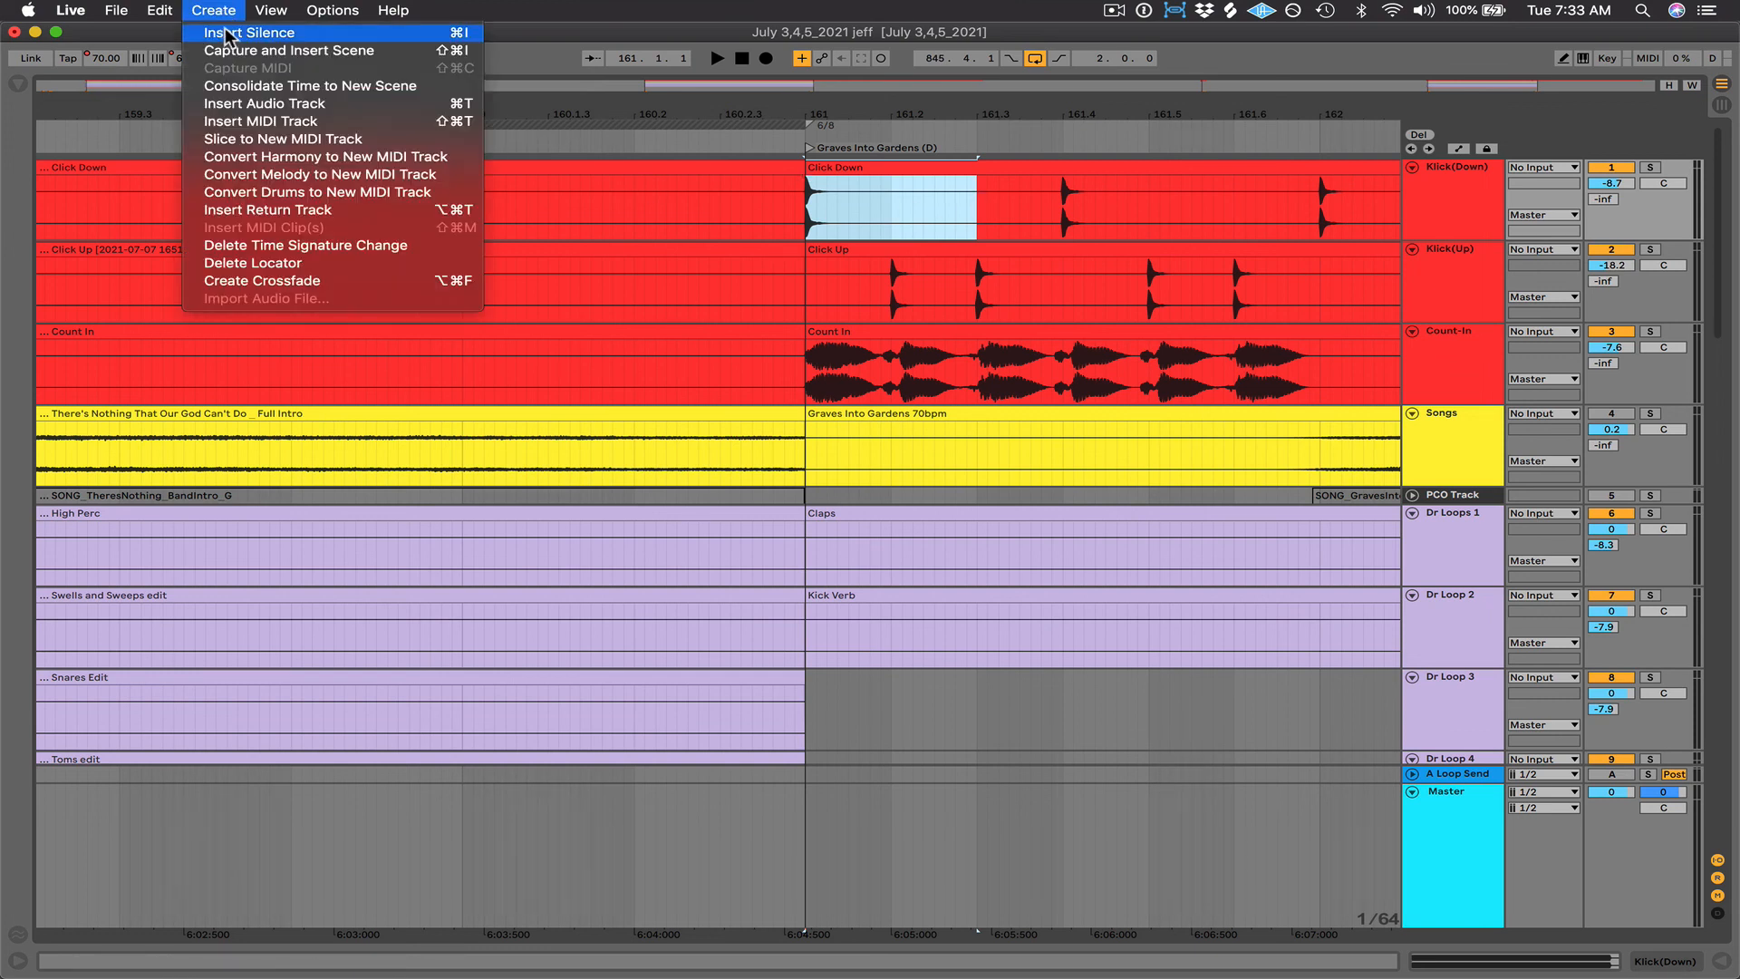
pyautogui.click(225, 33)
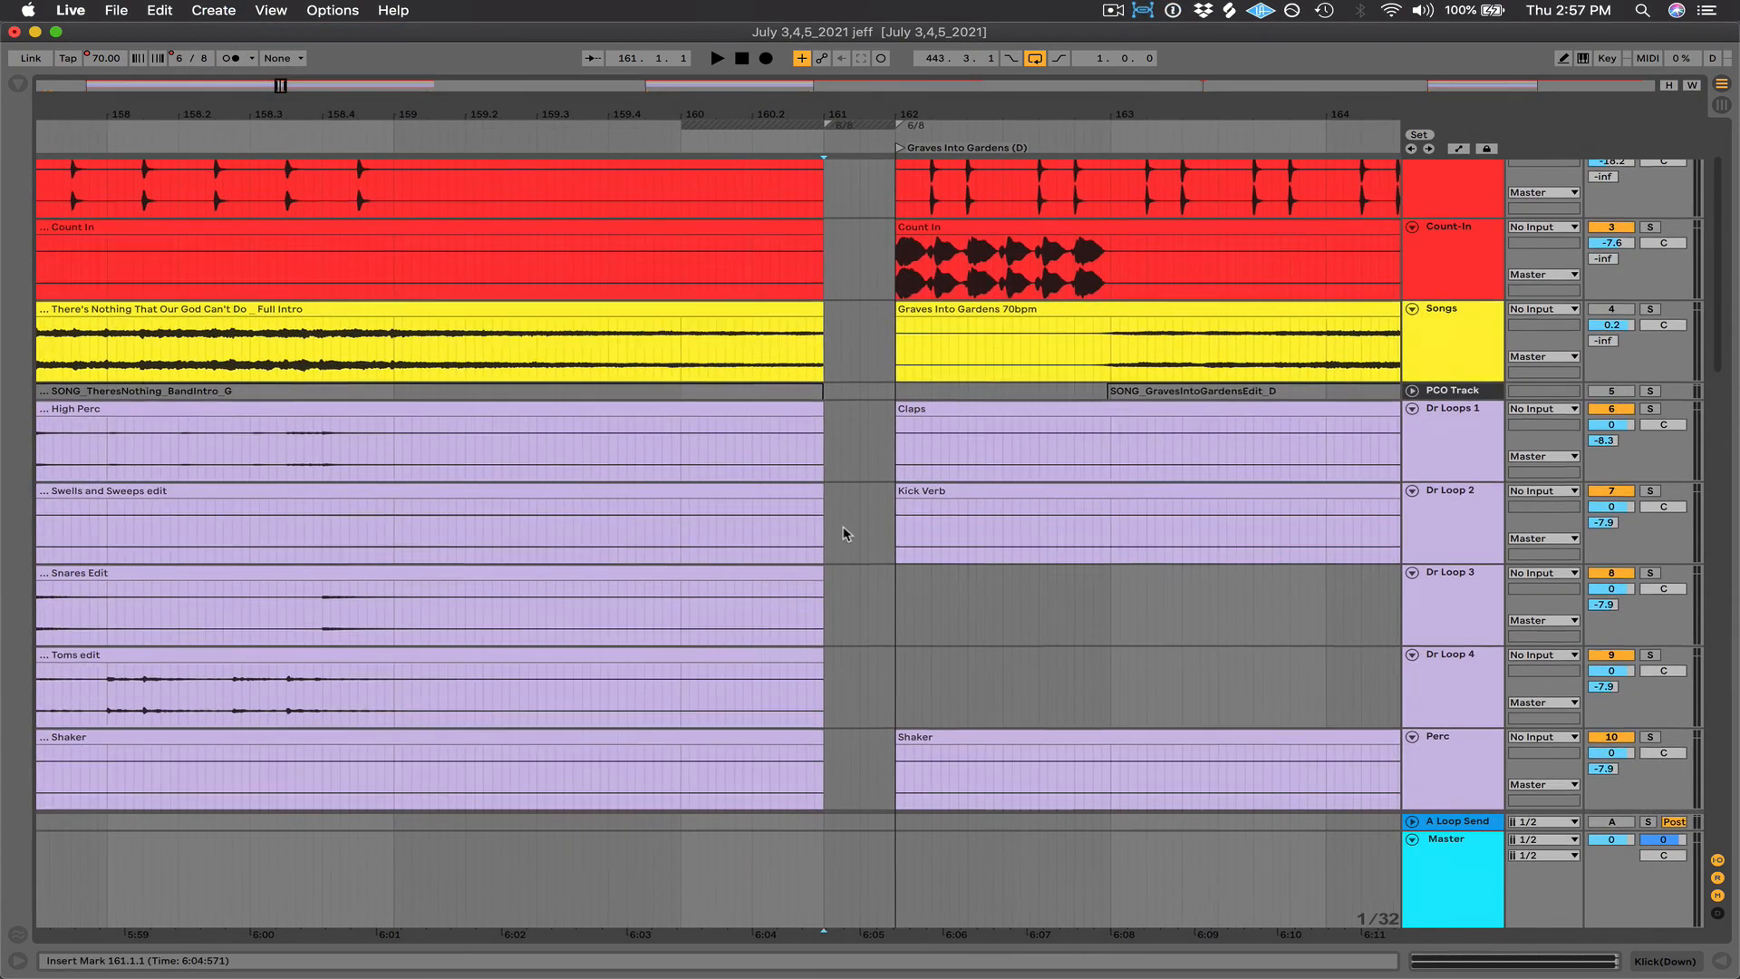
# - Delete the Pad 1 edit and Pad 2 edit clip pieces that start at bar 162 on Synth/Aux 1 and Synth Aux 2
pyautogui.scroll(-10, 844, 534)
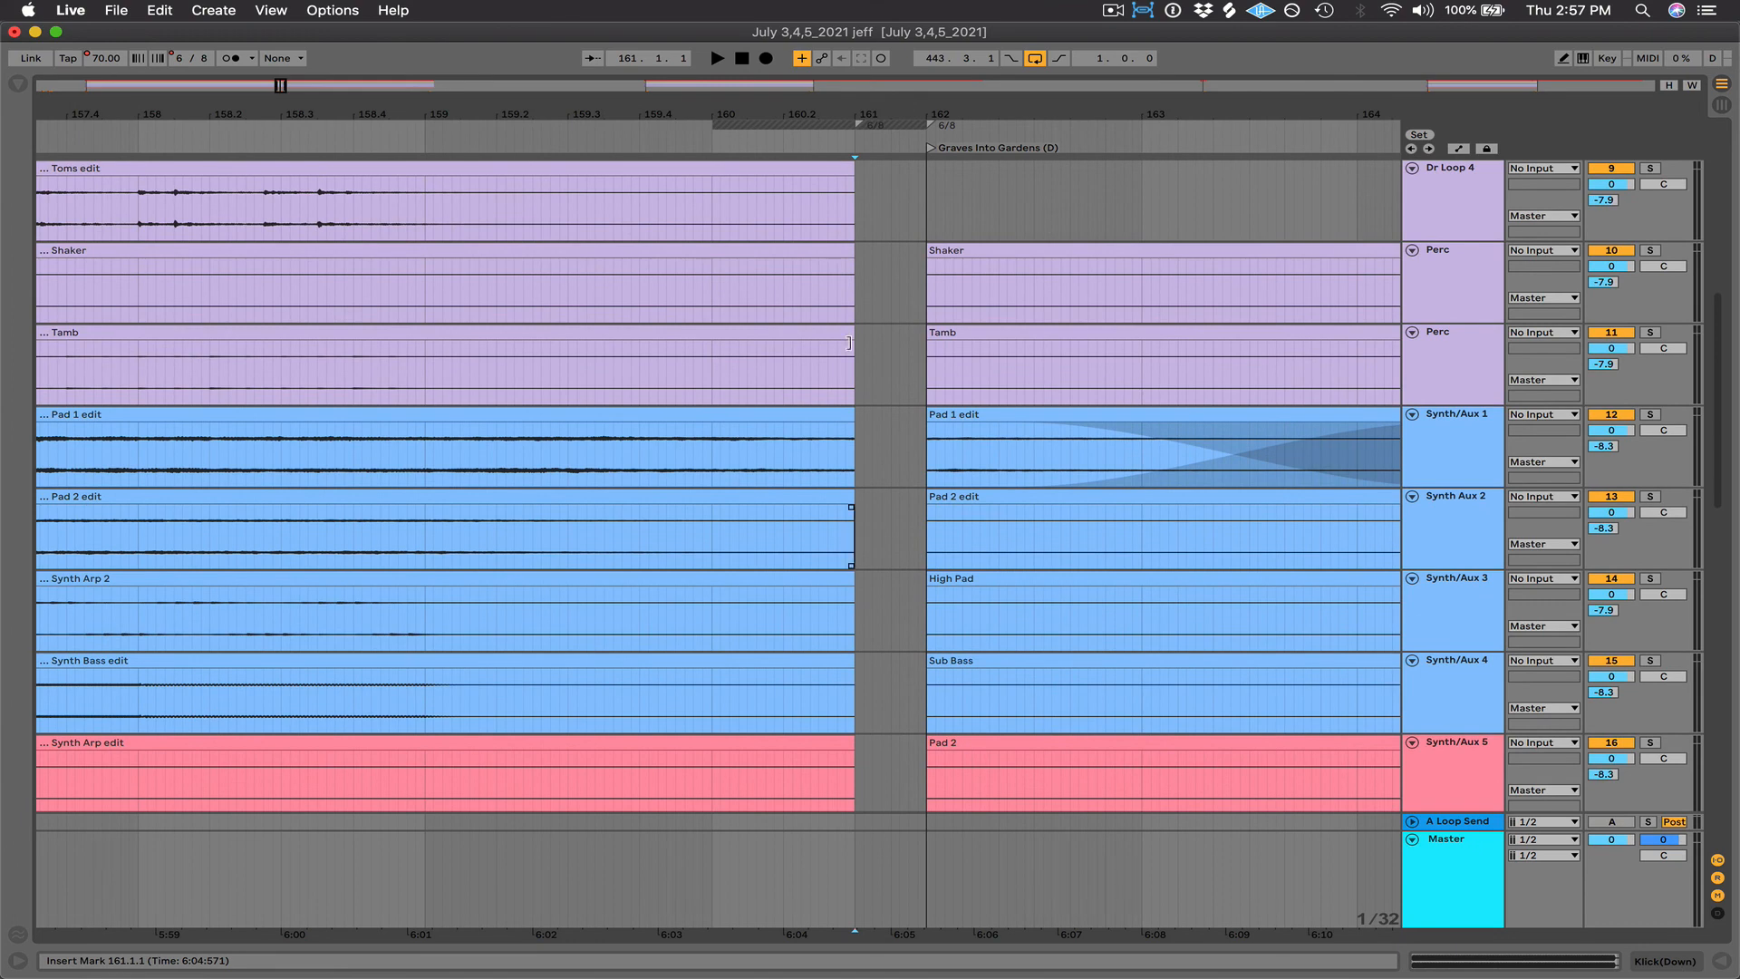
pyautogui.moveTo(884, 115); pyautogui.dragTo(884, 54)
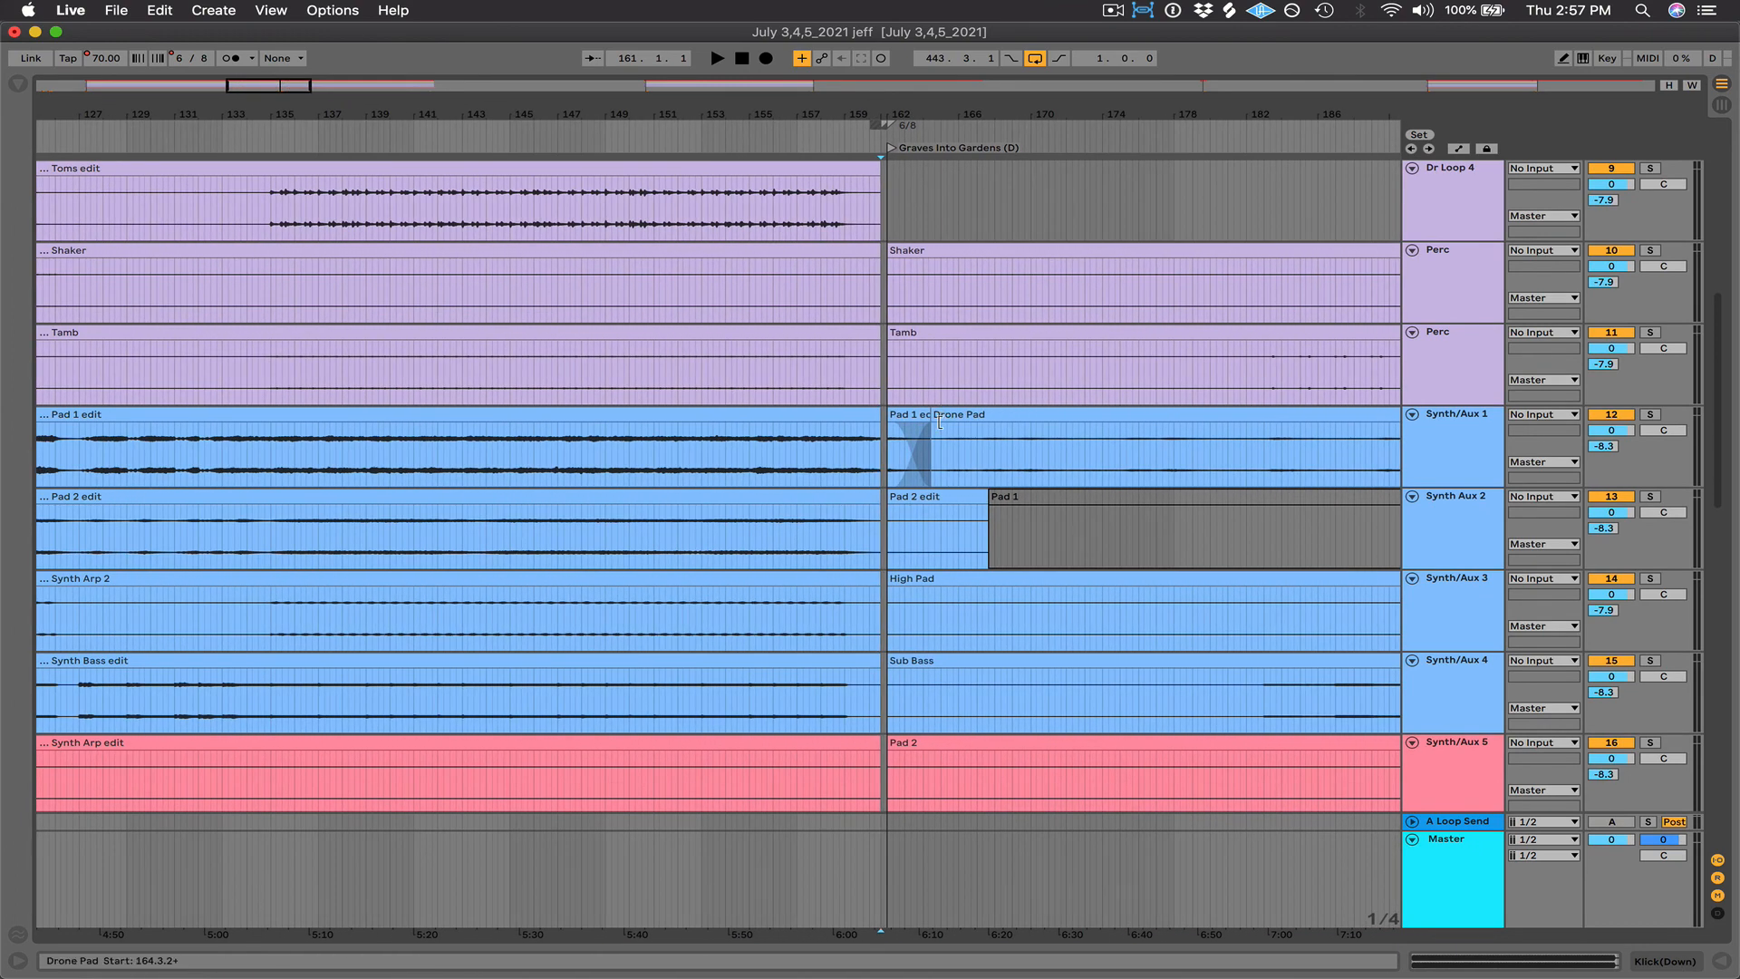
pyautogui.click(918, 414)
pyautogui.press('Delete')
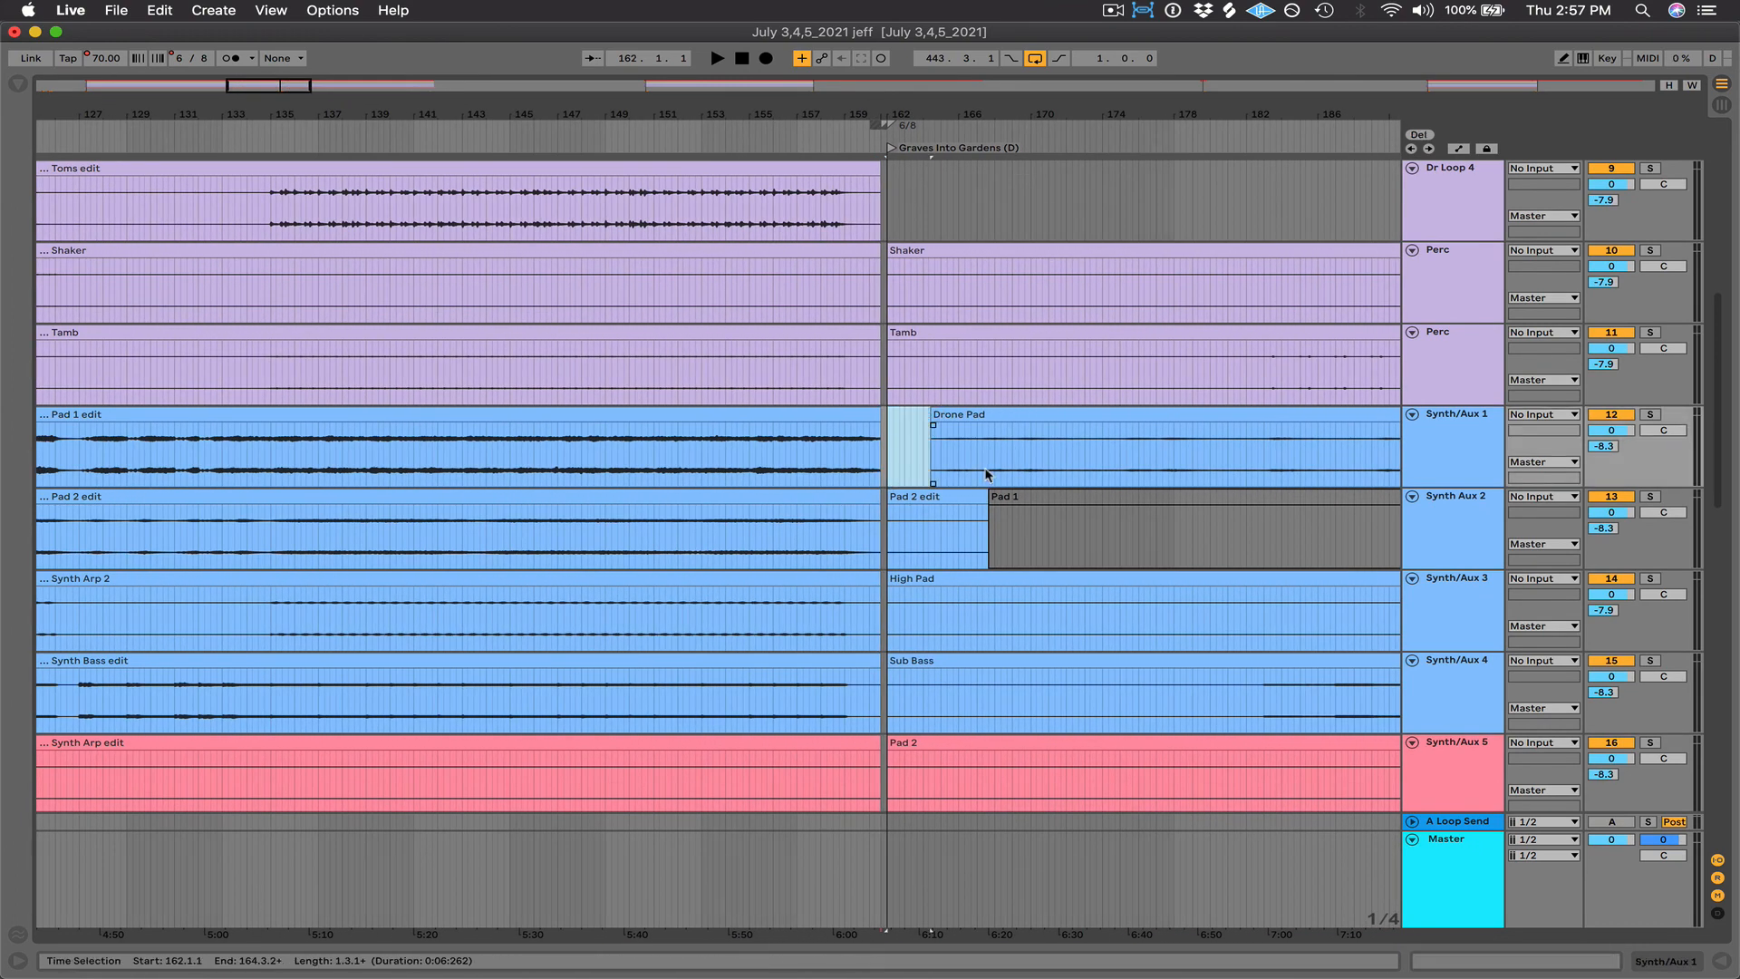
pyautogui.click(947, 498)
pyautogui.press('Delete')
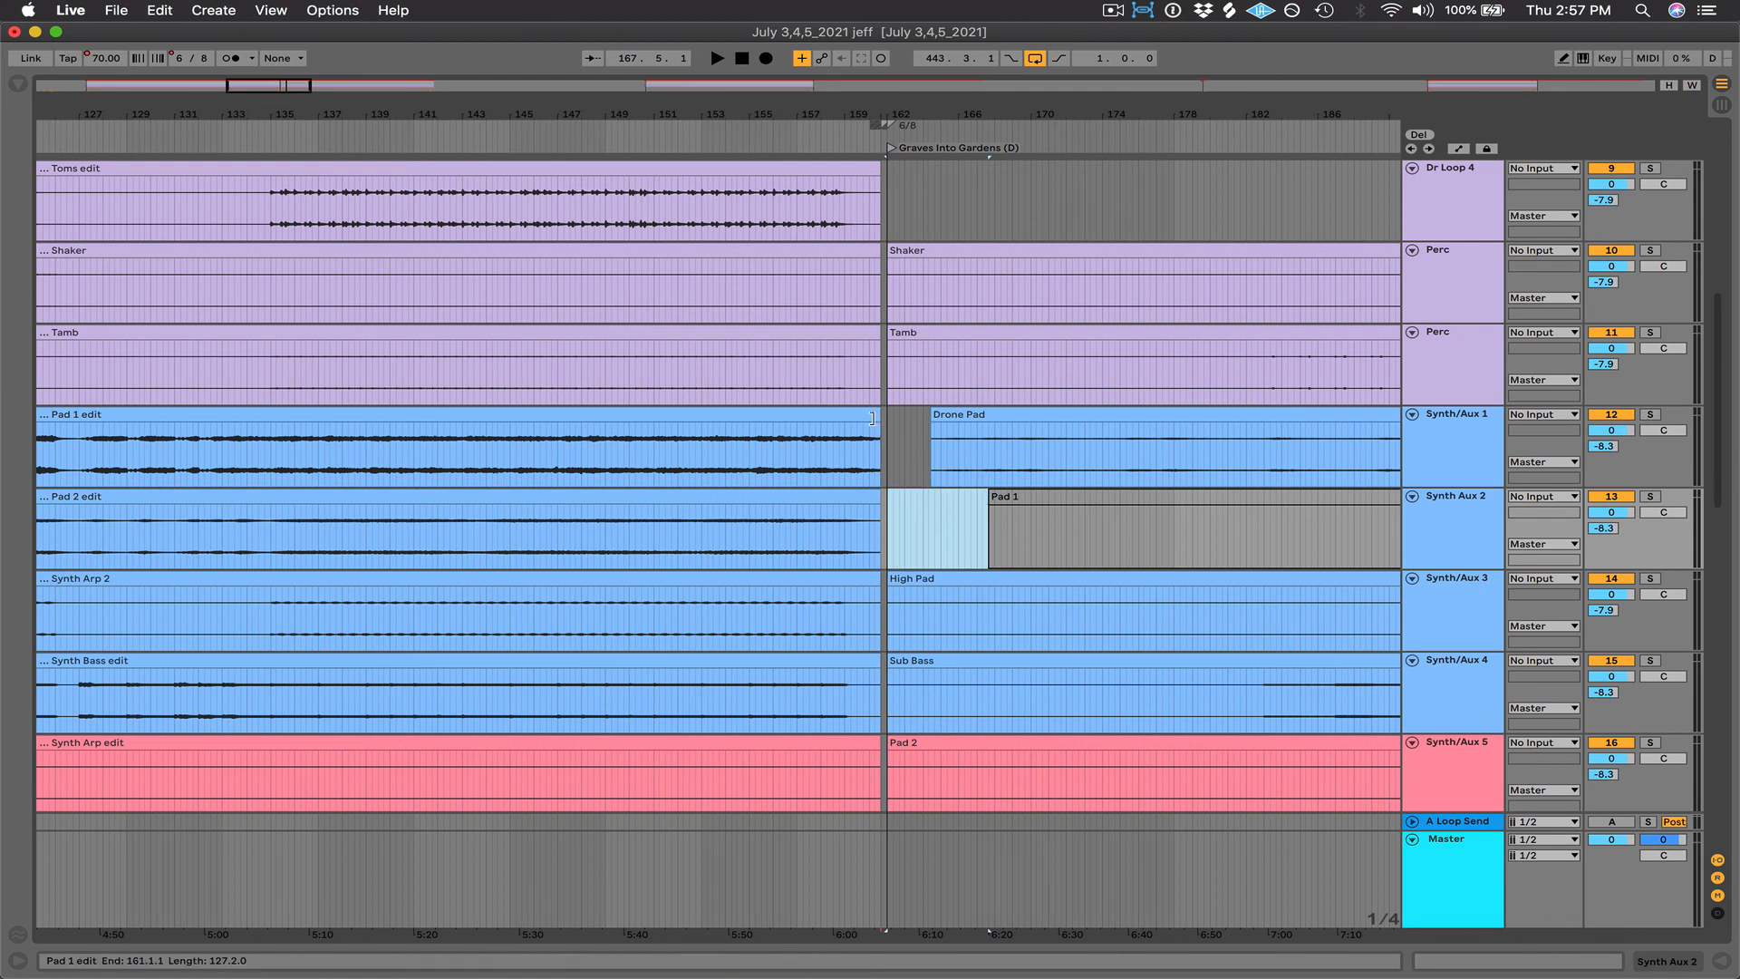
# - Extend Pad 1 edit to 164.3.1 and Pad 2 edit over the gap, and crossfade Pad 1 edit into Drone Pad
pyautogui.moveTo(878, 417); pyautogui.dragTo(926, 417)
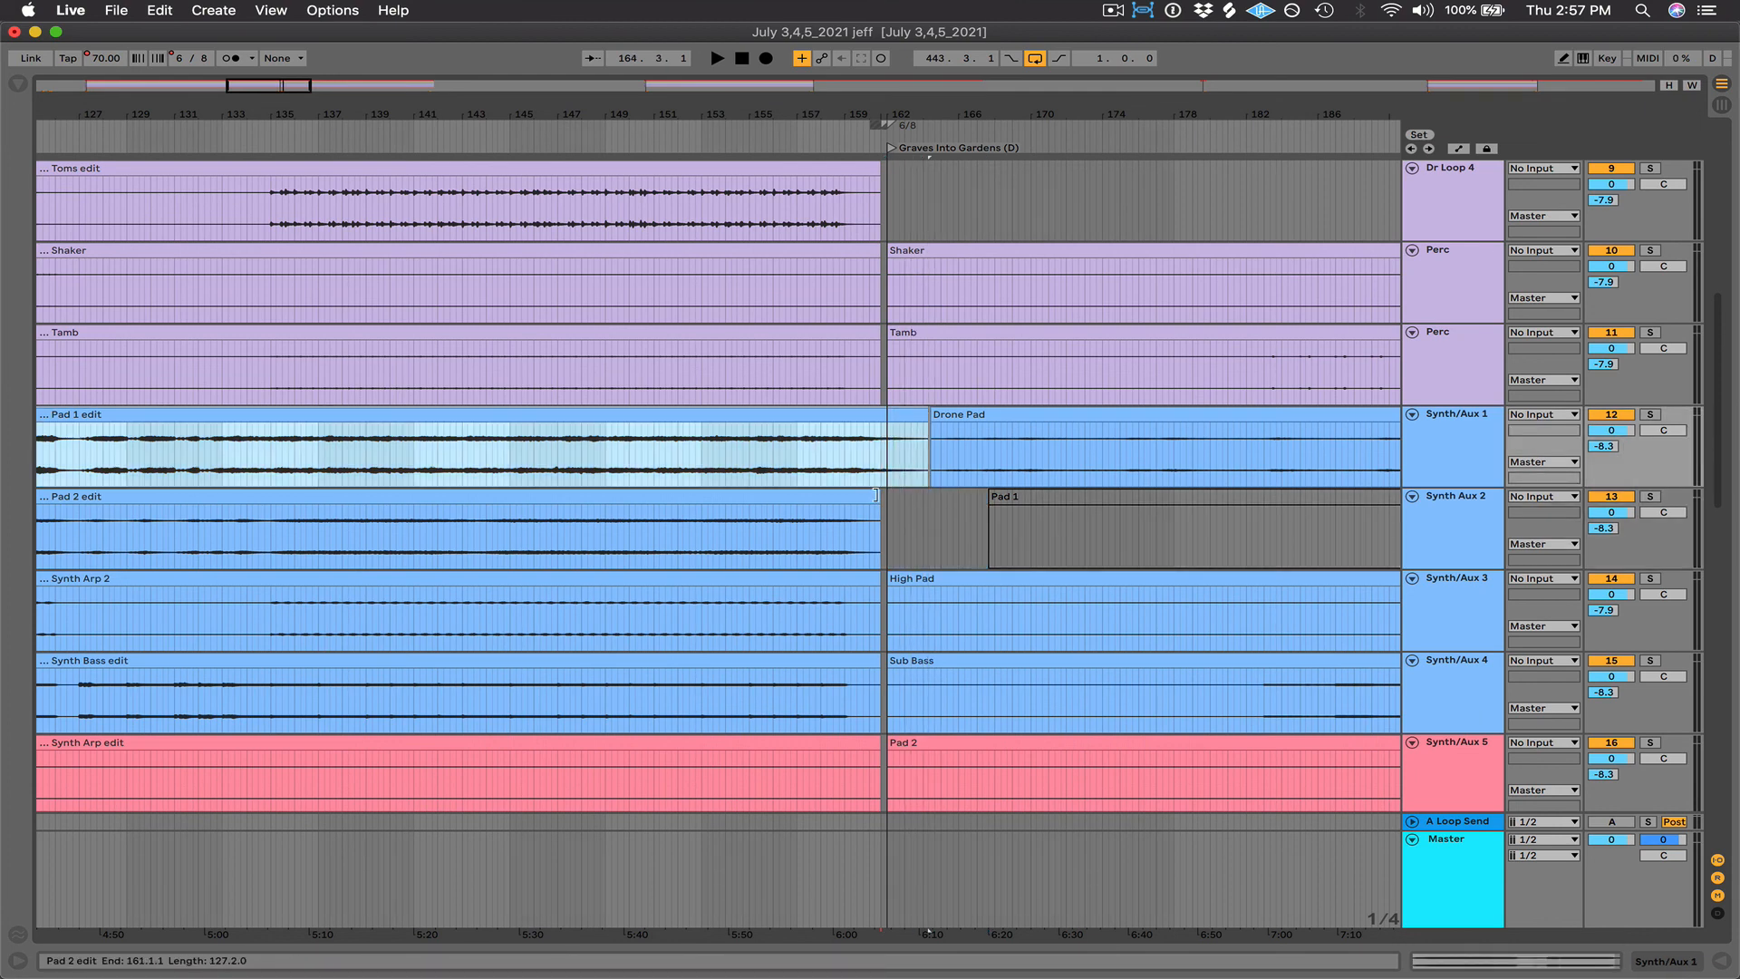
pyautogui.moveTo(878, 496); pyautogui.dragTo(928, 498)
pyautogui.moveTo(926, 424)
pyautogui.mouseDown()
pyautogui.moveTo(877, 424)
pyautogui.moveTo(953, 422)
pyautogui.mouseUp()
pyautogui.moveTo(954, 423); pyautogui.dragTo(963, 424)
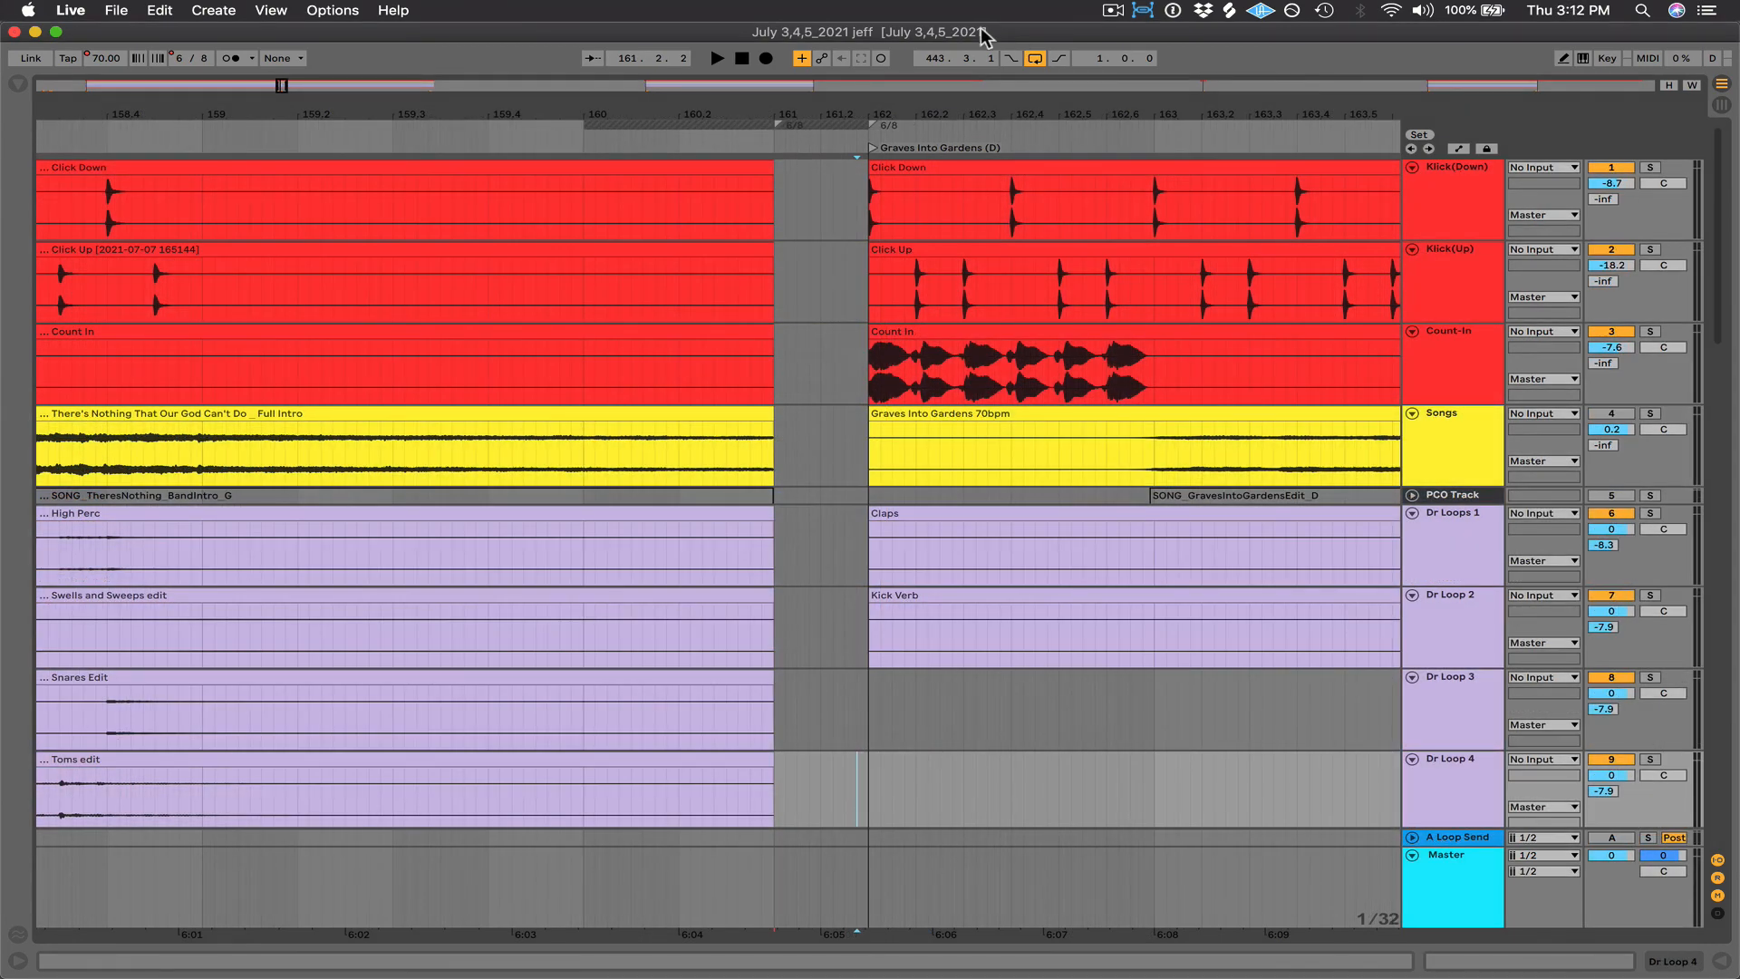
# - Show the automation and move the Master track's Song Tempo drop from 105 to 70 to bar 162, where Graves Into Gardens starts
pyautogui.press('a')
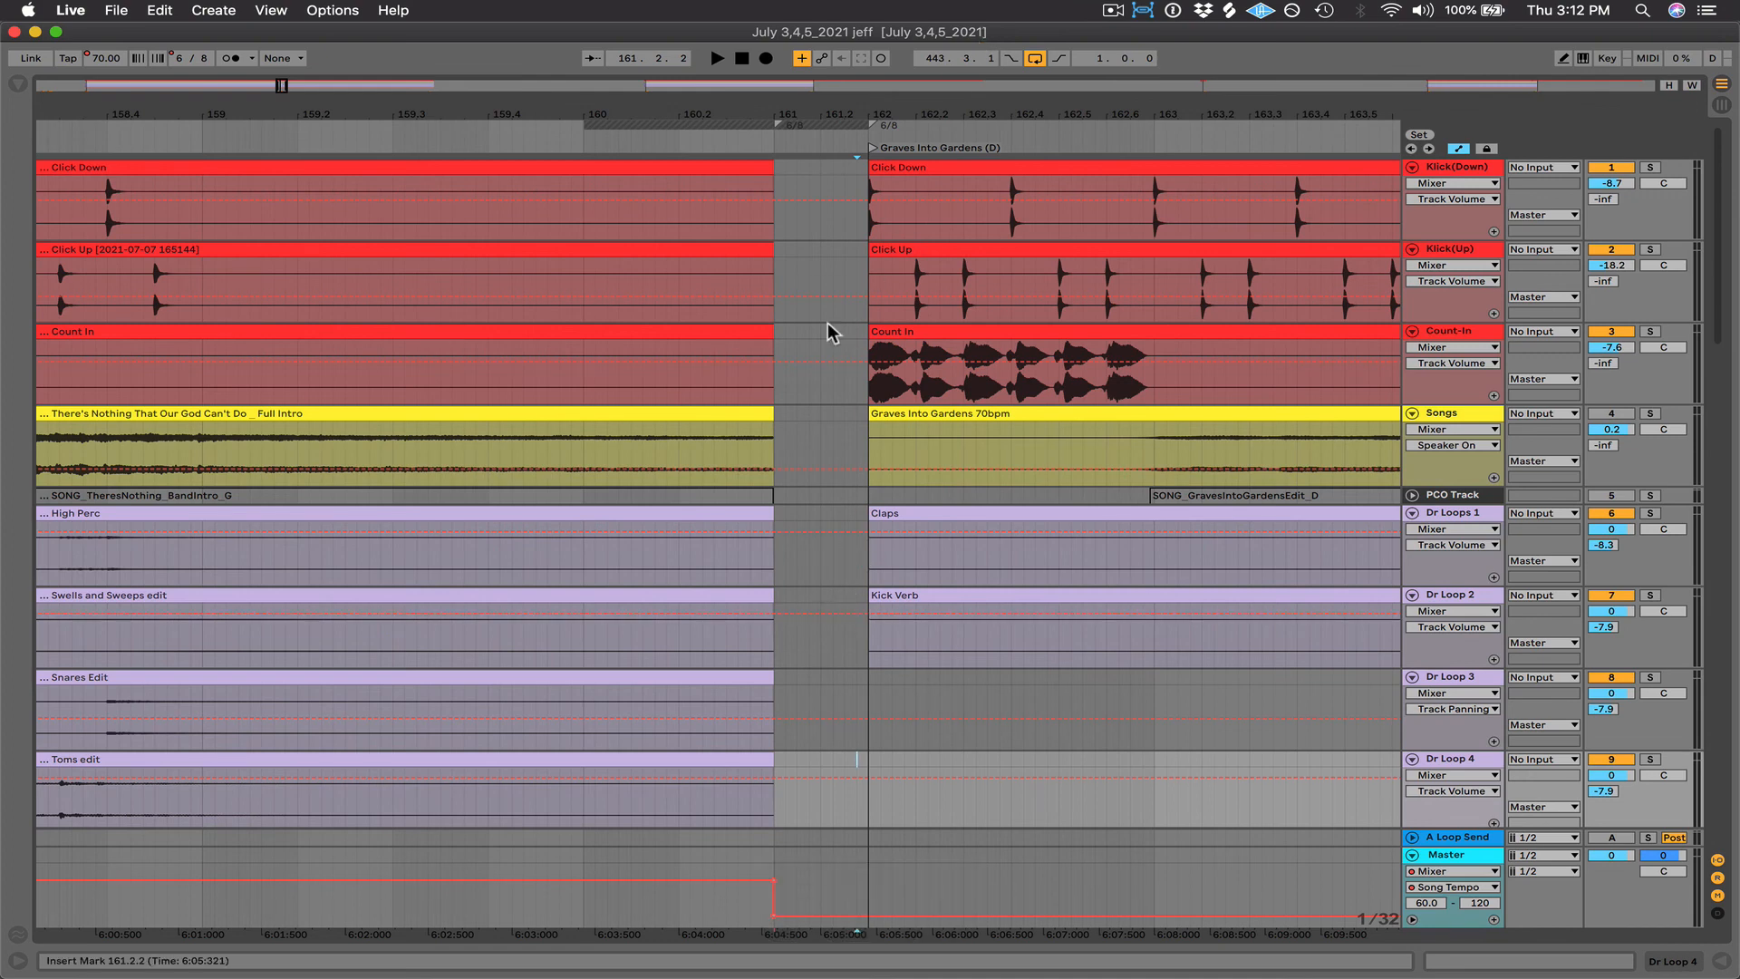
pyautogui.moveTo(818, 122); pyautogui.dragTo(802, 845)
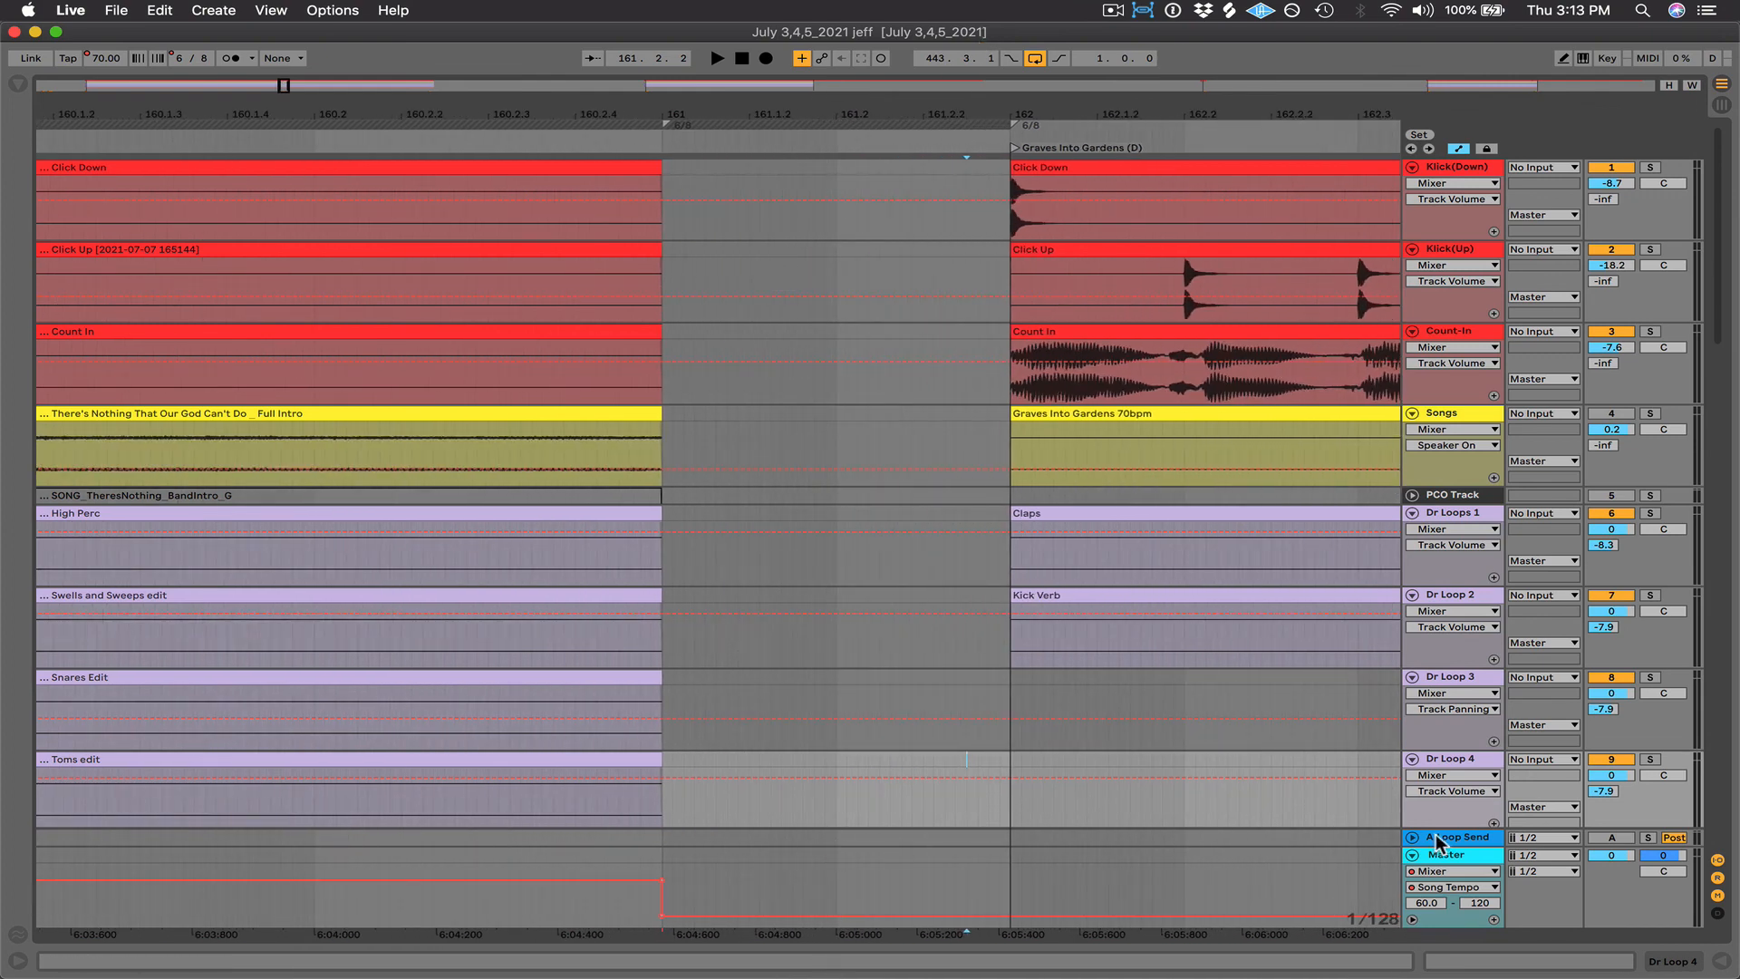
pyautogui.moveTo(1436, 841); pyautogui.dragTo(1445, 777)
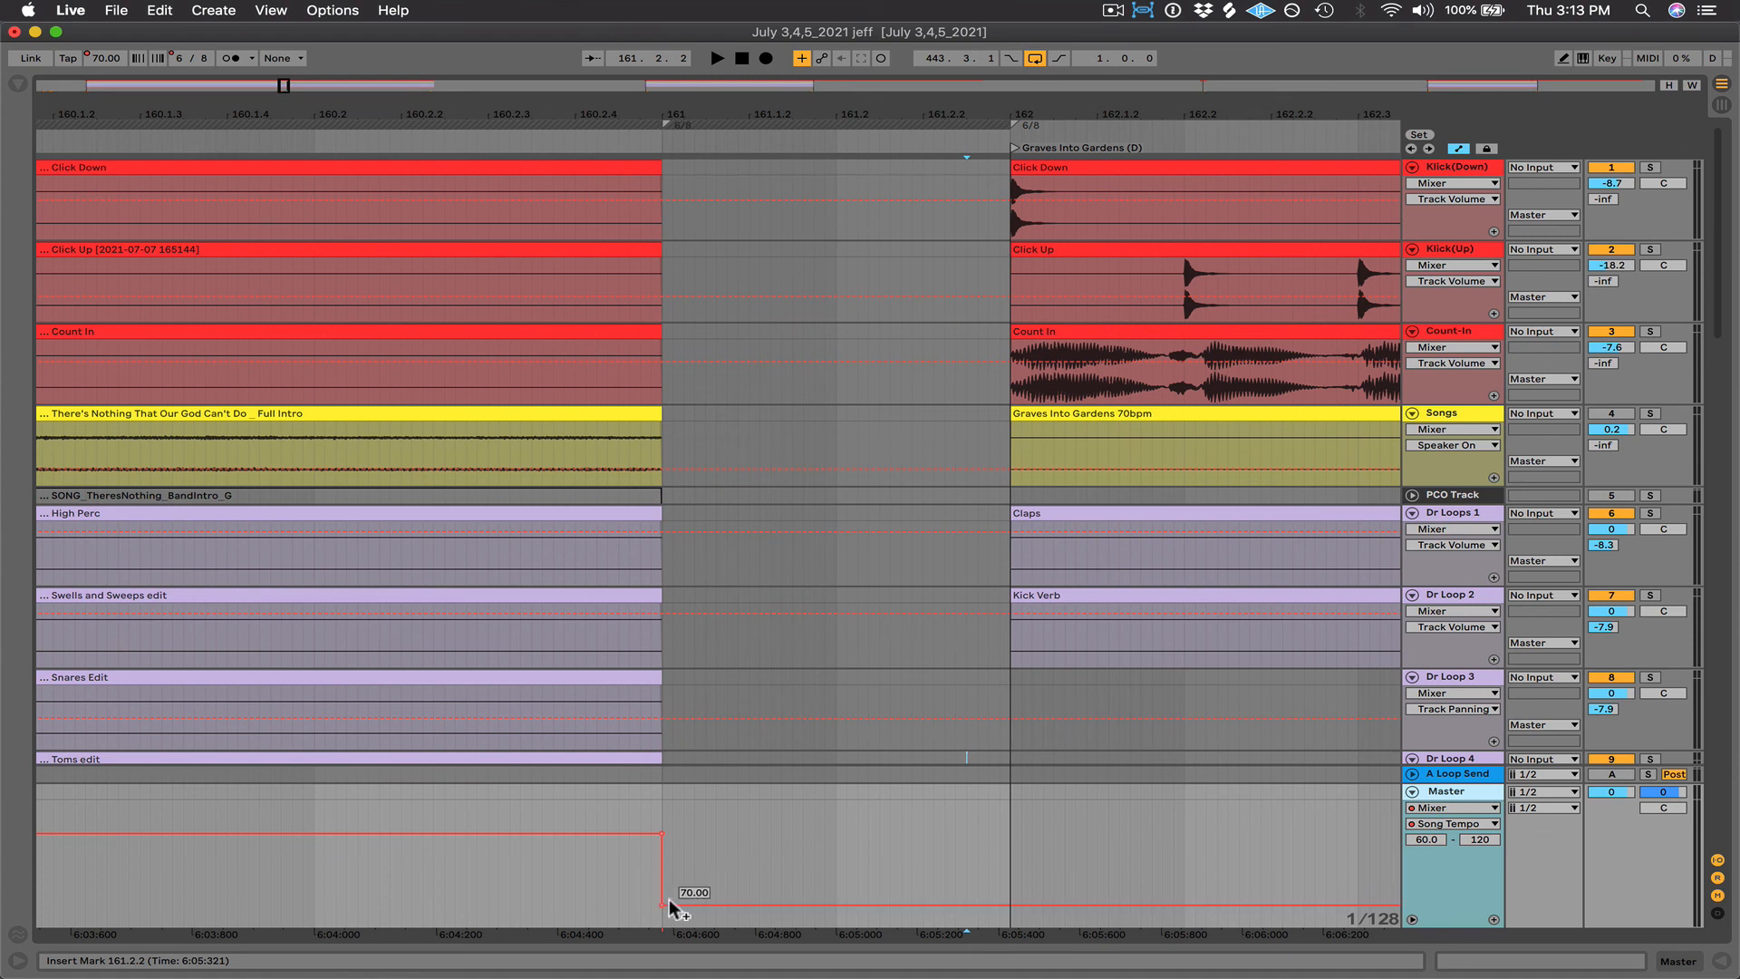
pyautogui.moveTo(661, 902)
pyautogui.moveTo(659, 906); pyautogui.dragTo(1010, 904)
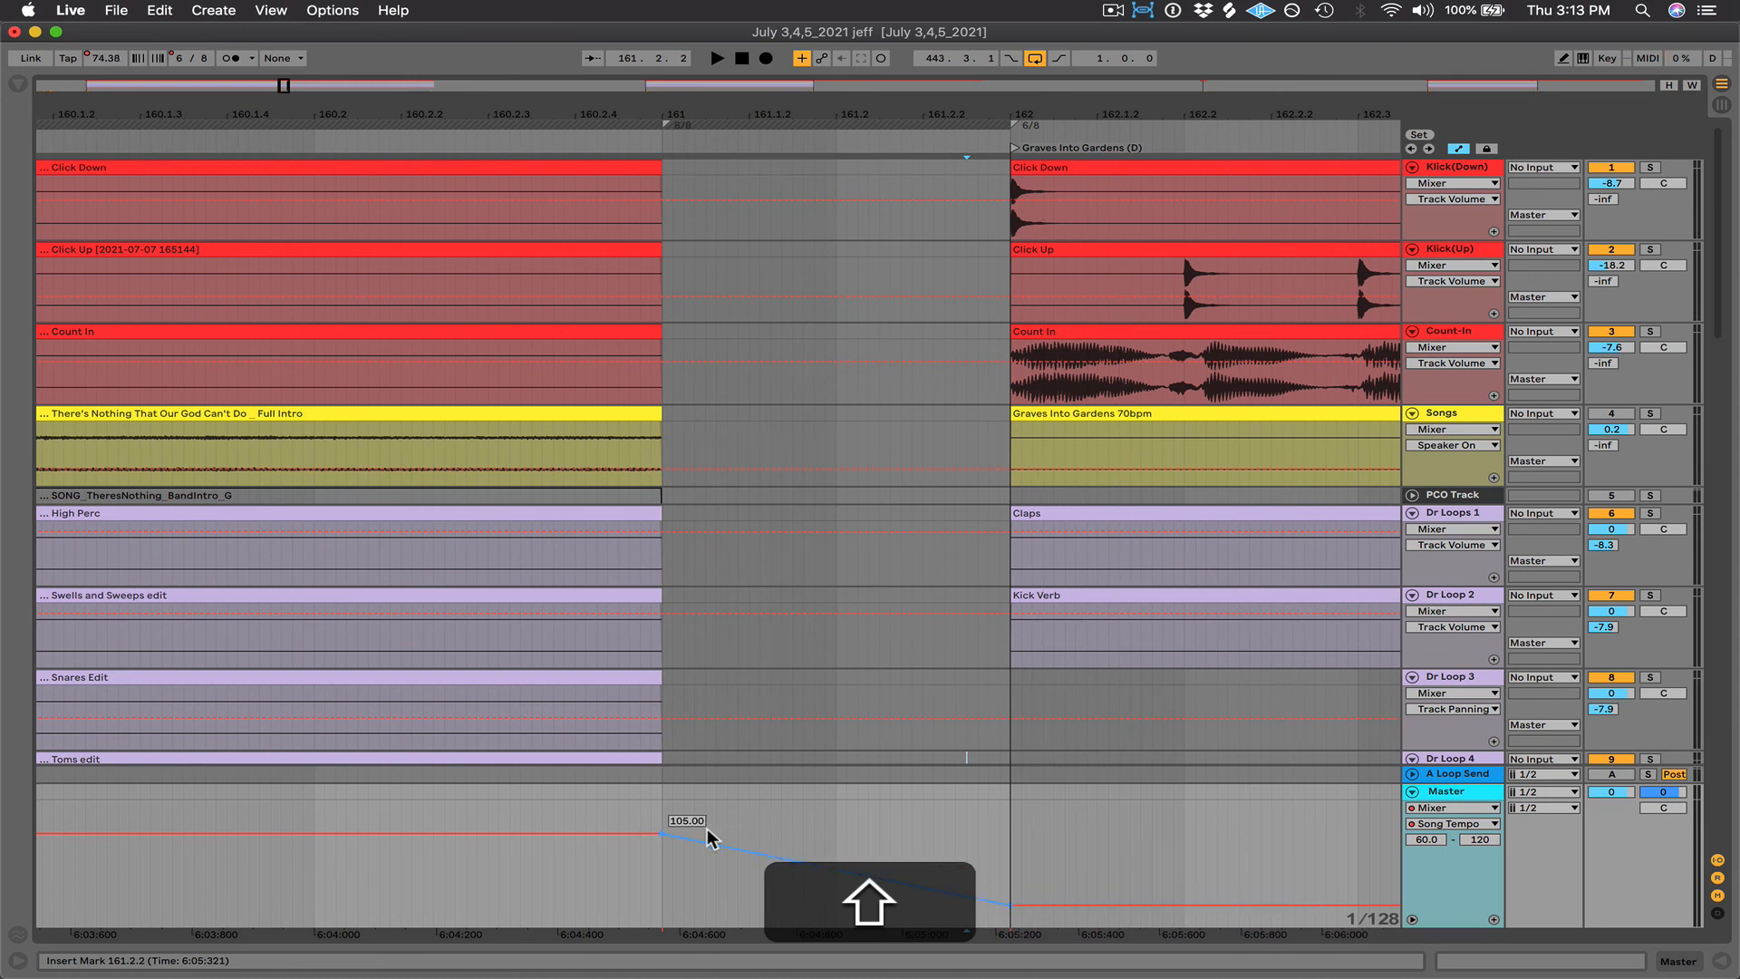
pyautogui.moveTo(661, 833); pyautogui.dragTo(1008, 833)
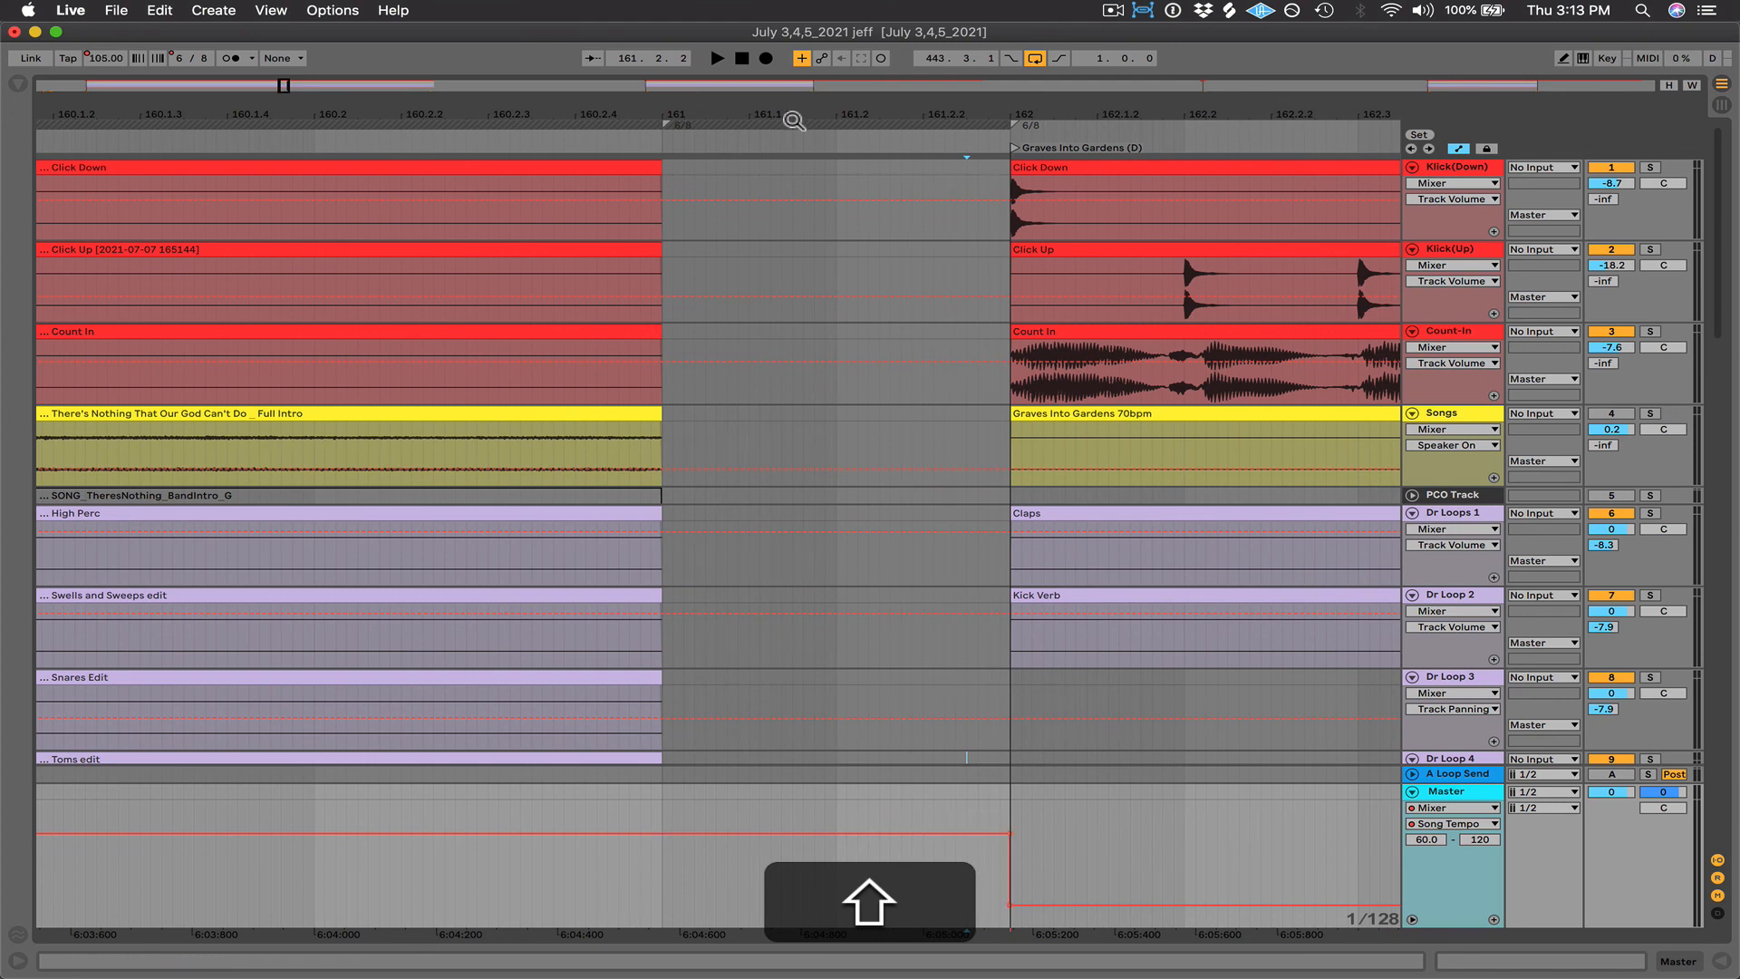
pyautogui.moveTo(791, 115); pyautogui.dragTo(791, 45)
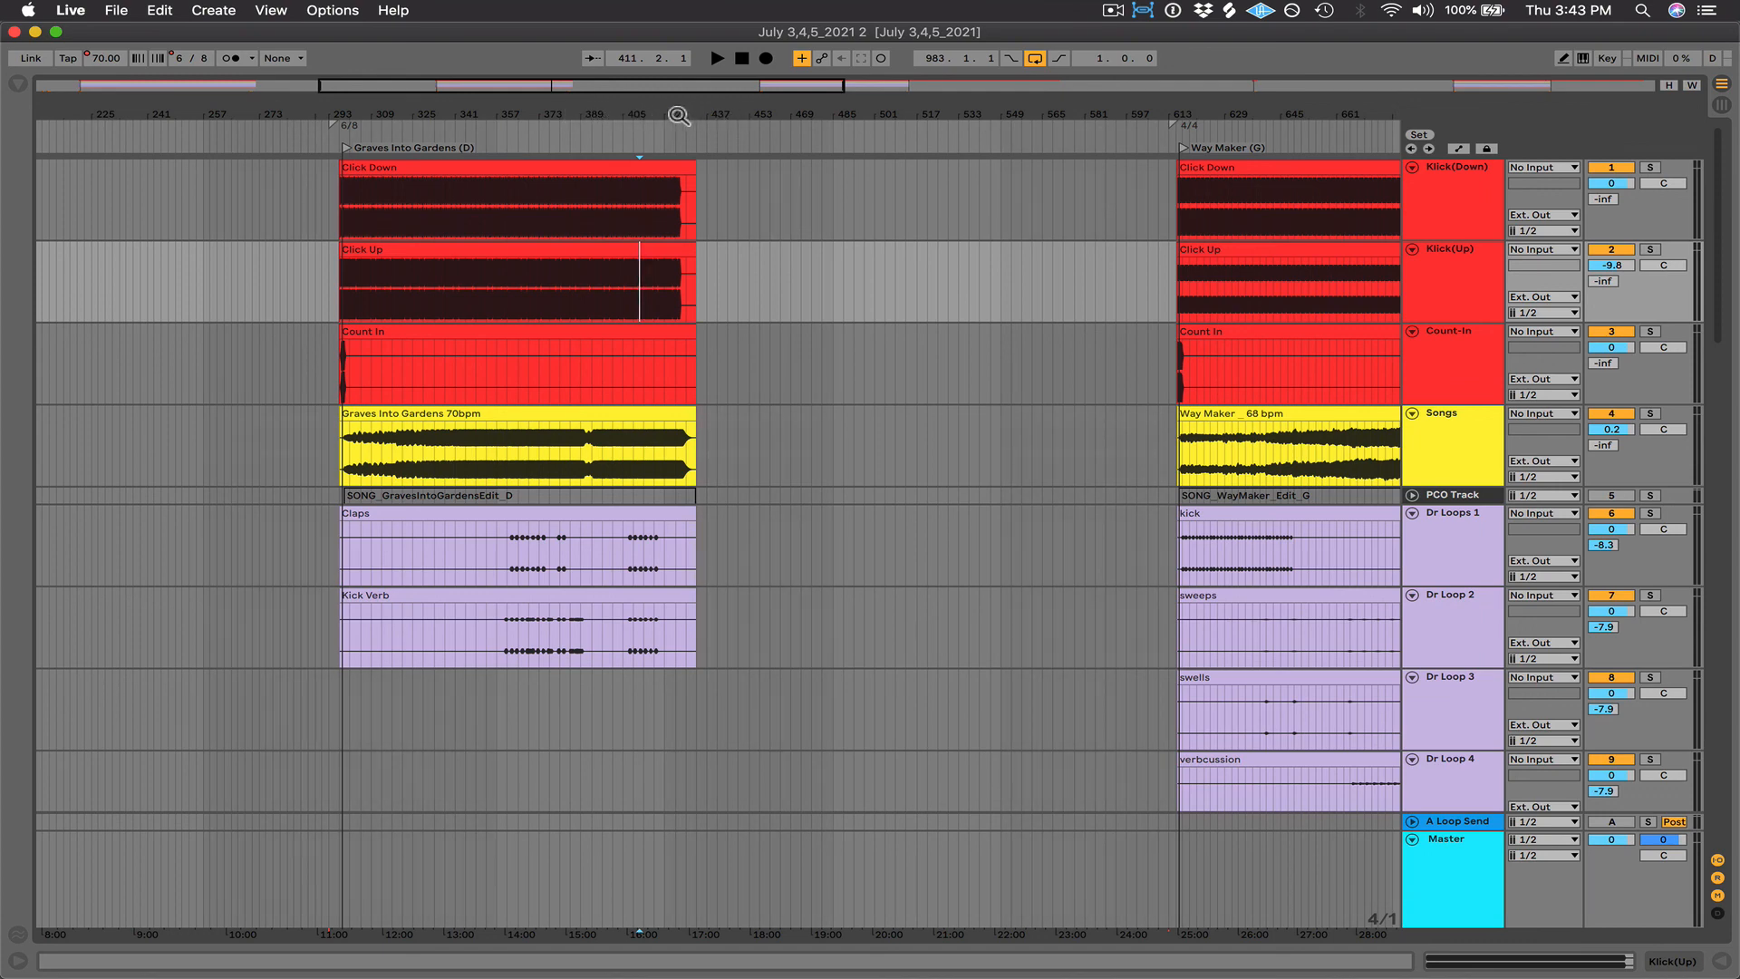
# - Duplicate the time from 408.1.1 to 422.1.1 in Graves Into Gardens to repeat that section
pyautogui.moveTo(648, 113)
pyautogui.mouseDown()
pyautogui.moveTo(646, 202)
pyautogui.moveTo(829, 205)
pyautogui.moveTo(830, 222)
pyautogui.moveTo(678, 194)
pyautogui.moveTo(660, 175)
pyautogui.moveTo(663, 112)
pyautogui.mouseUp()
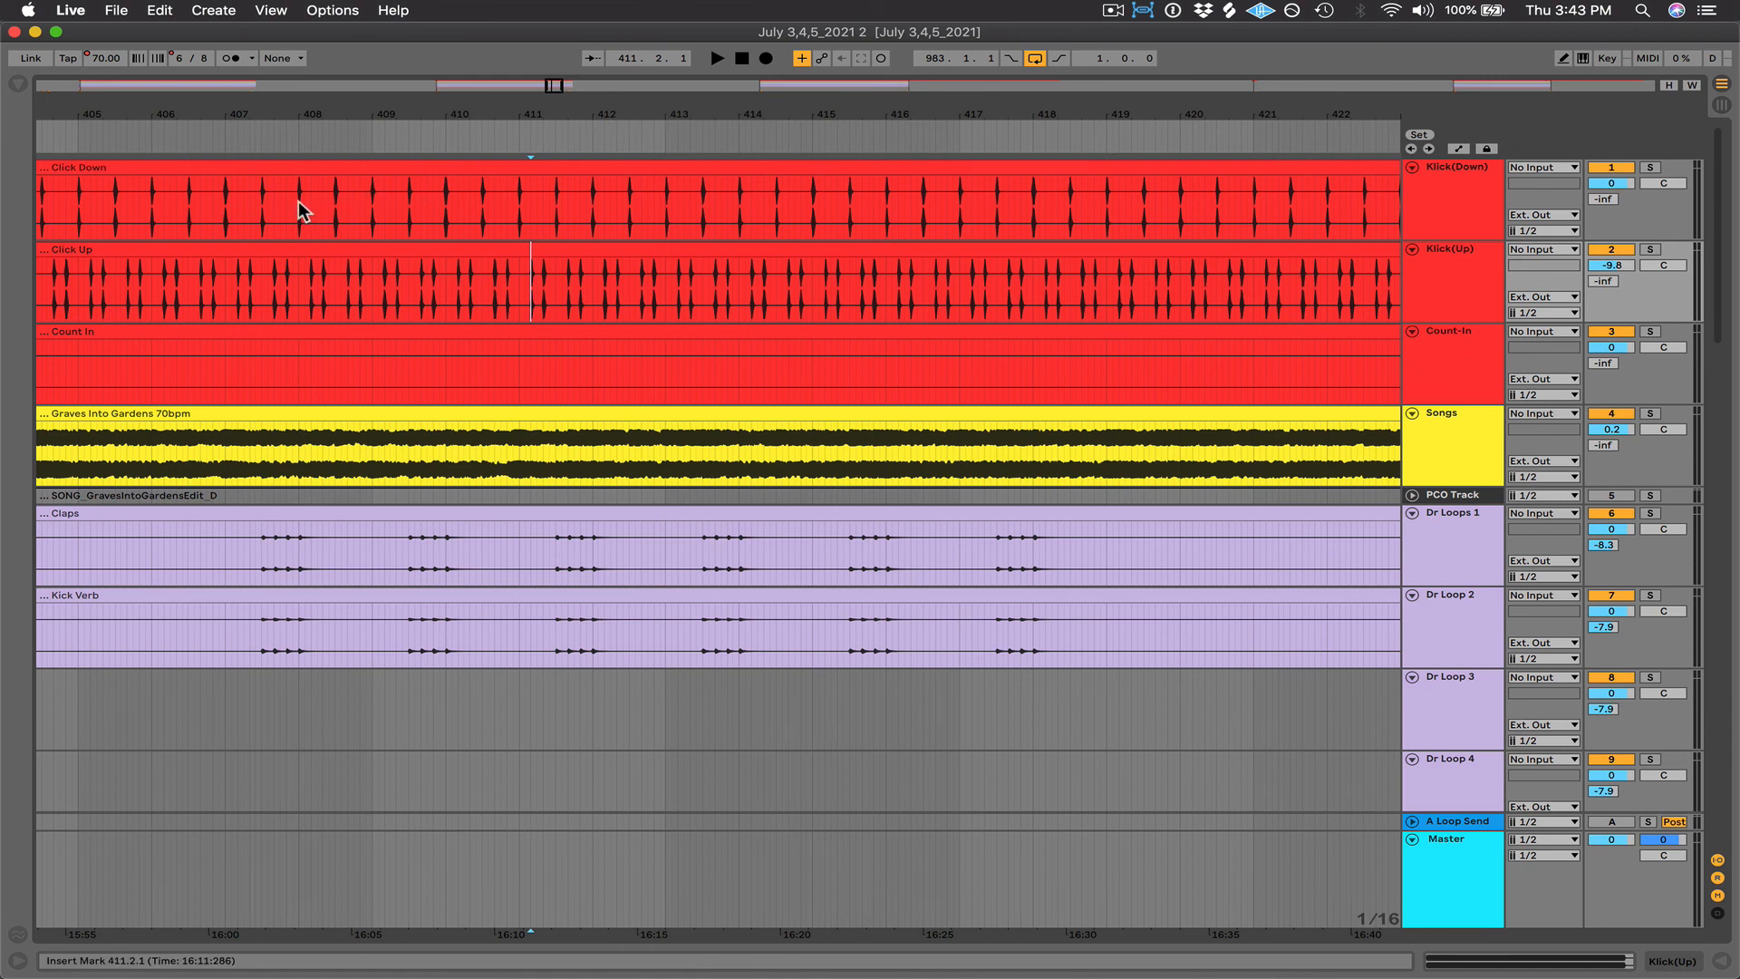
pyautogui.moveTo(308, 207); pyautogui.dragTo(1333, 214)
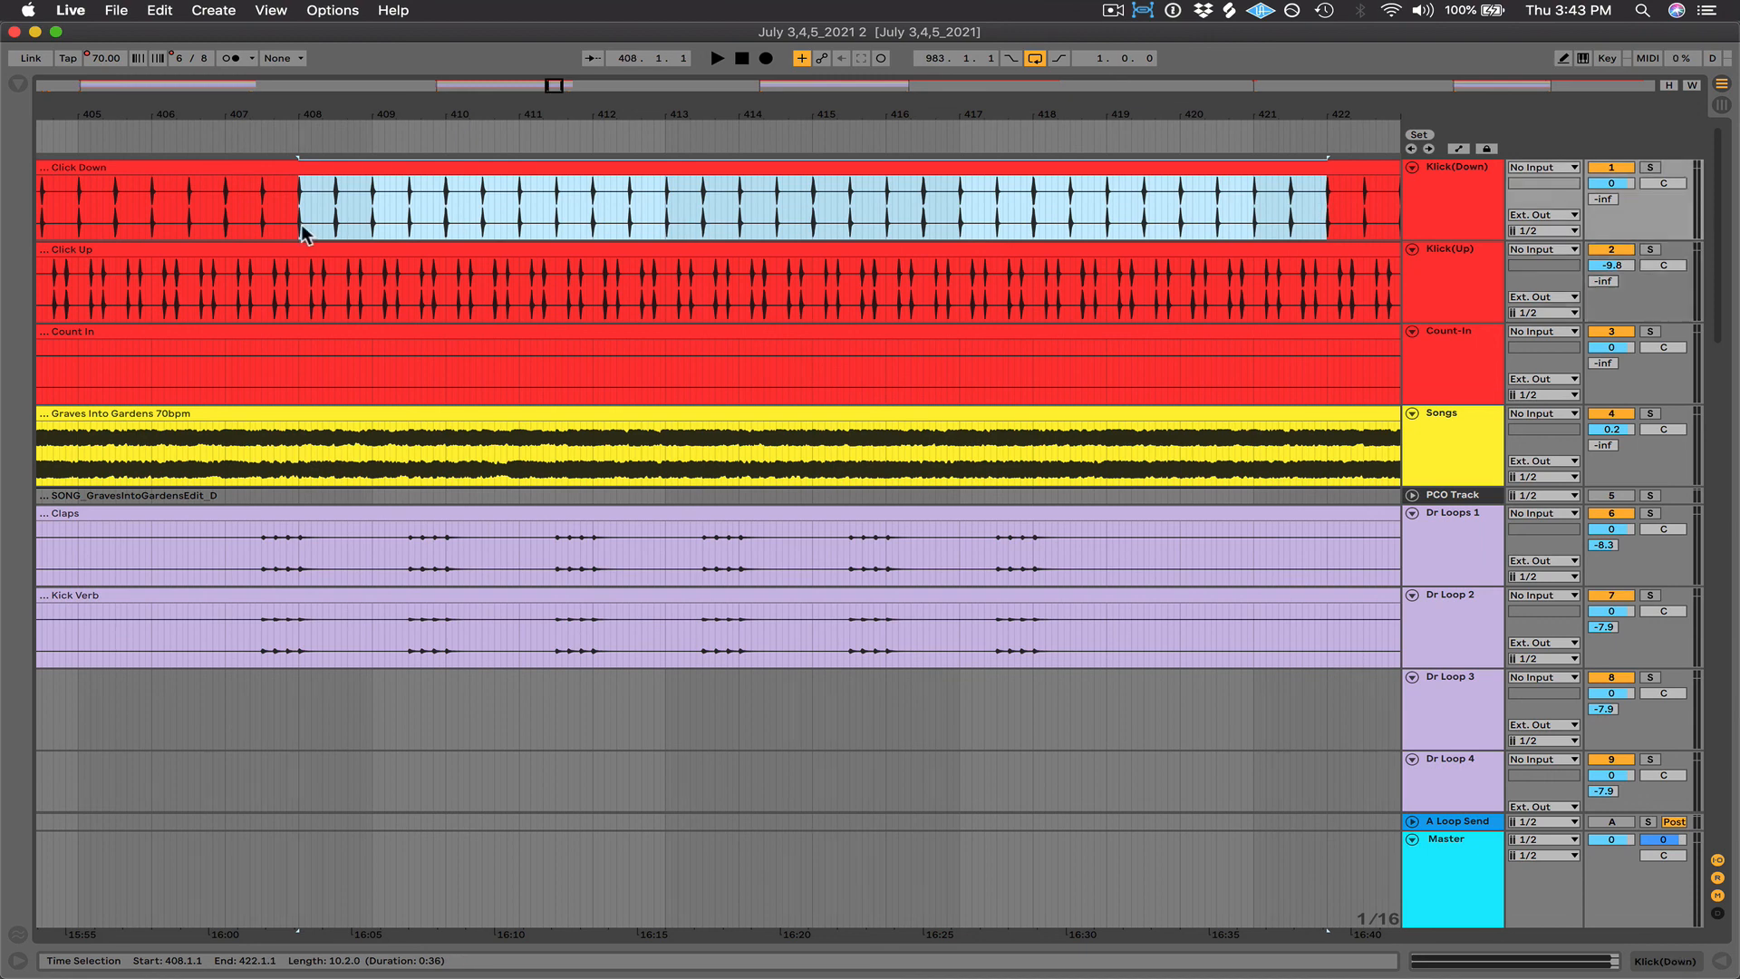
pyautogui.click(160, 13)
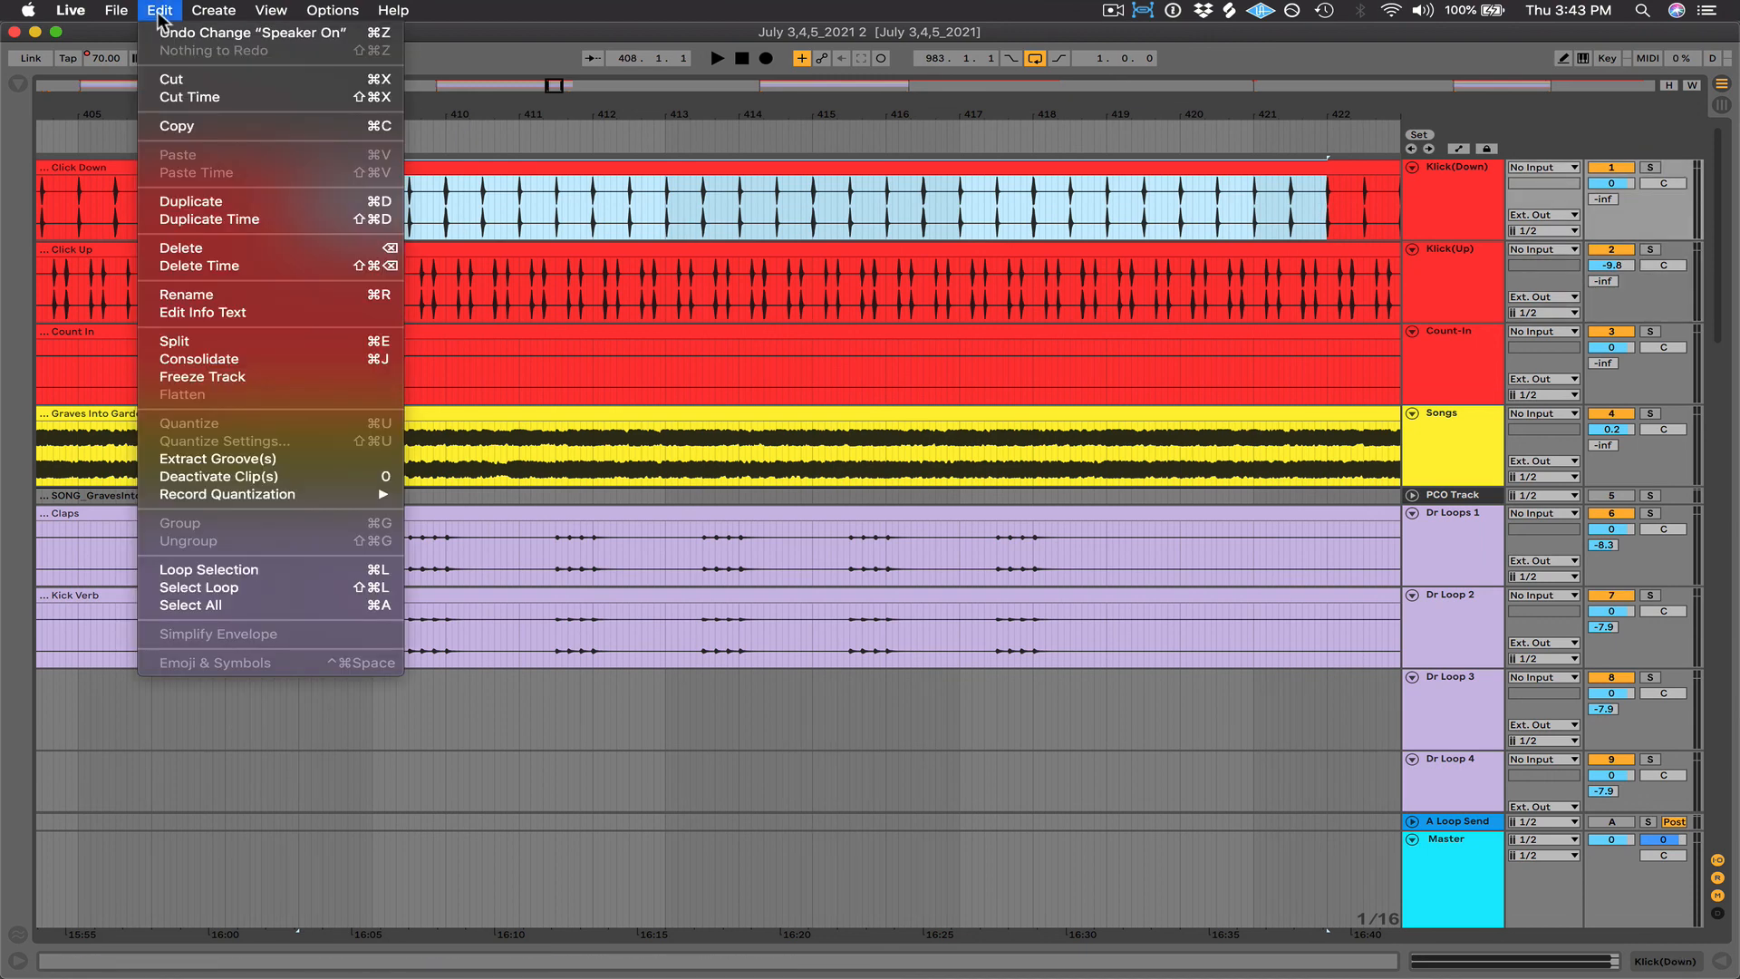
pyautogui.click(252, 220)
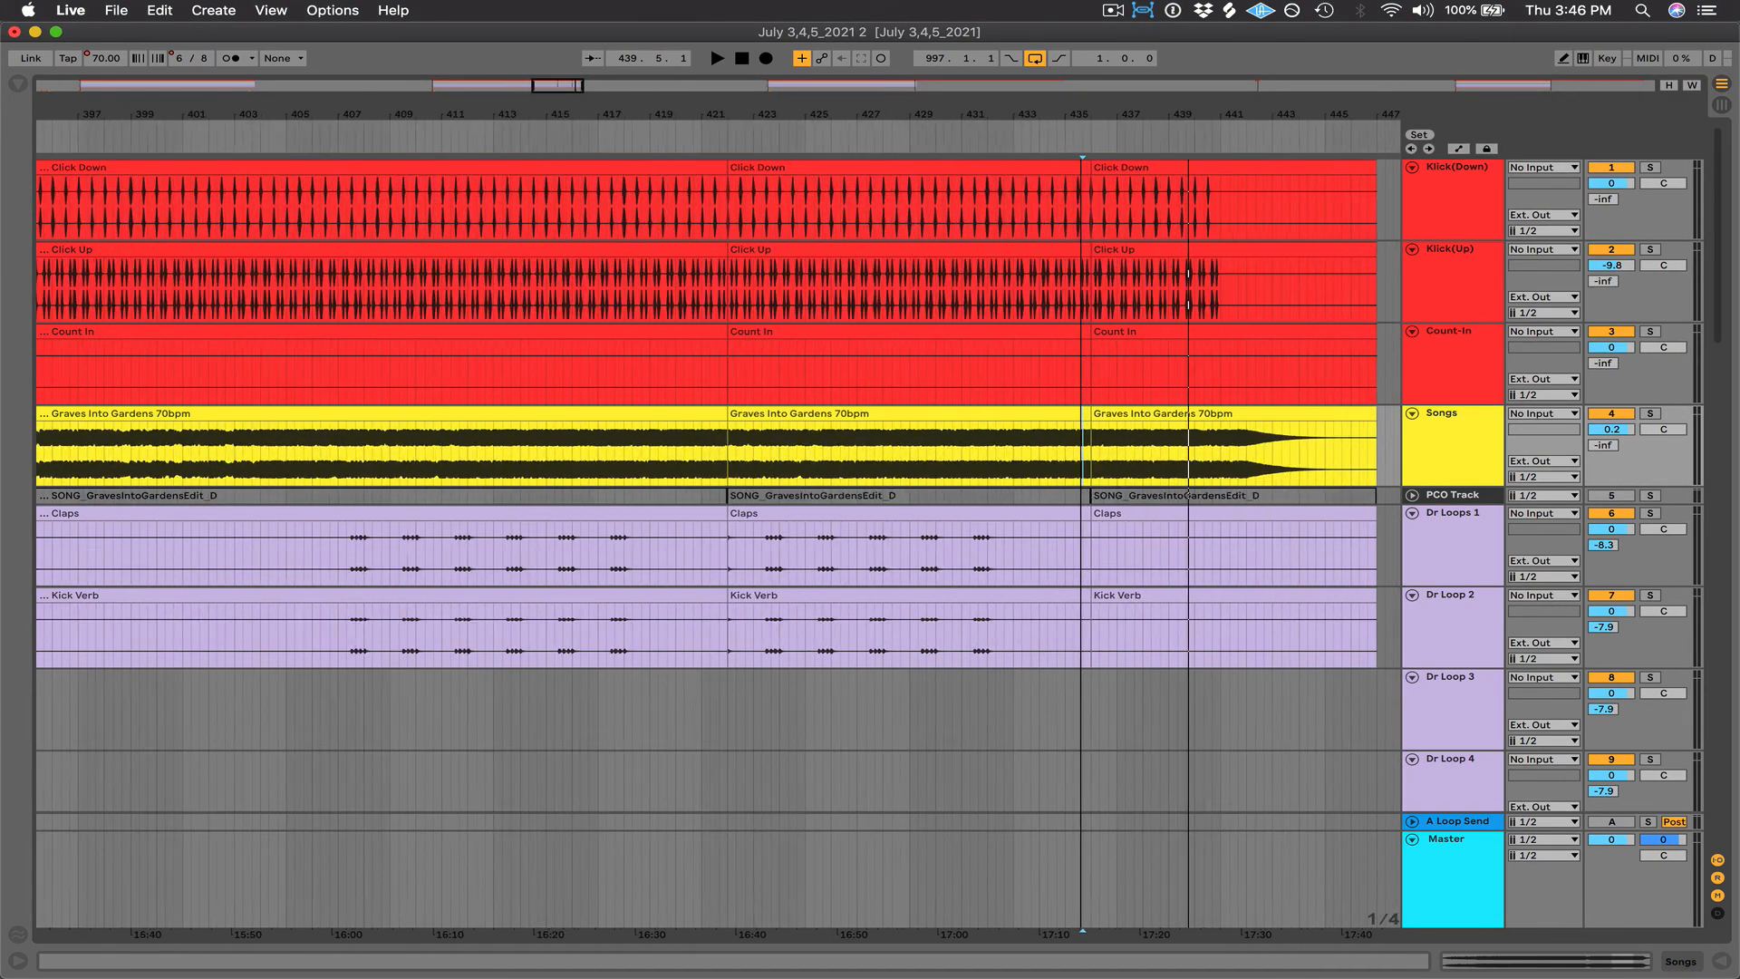
# - Solo Synth/Aux 5, play its Pad 2 clip across the edit at bar 436, and unsolo the track
pyautogui.scroll(3, 1115, 256)
pyautogui.scroll(-15, 1129, 302)
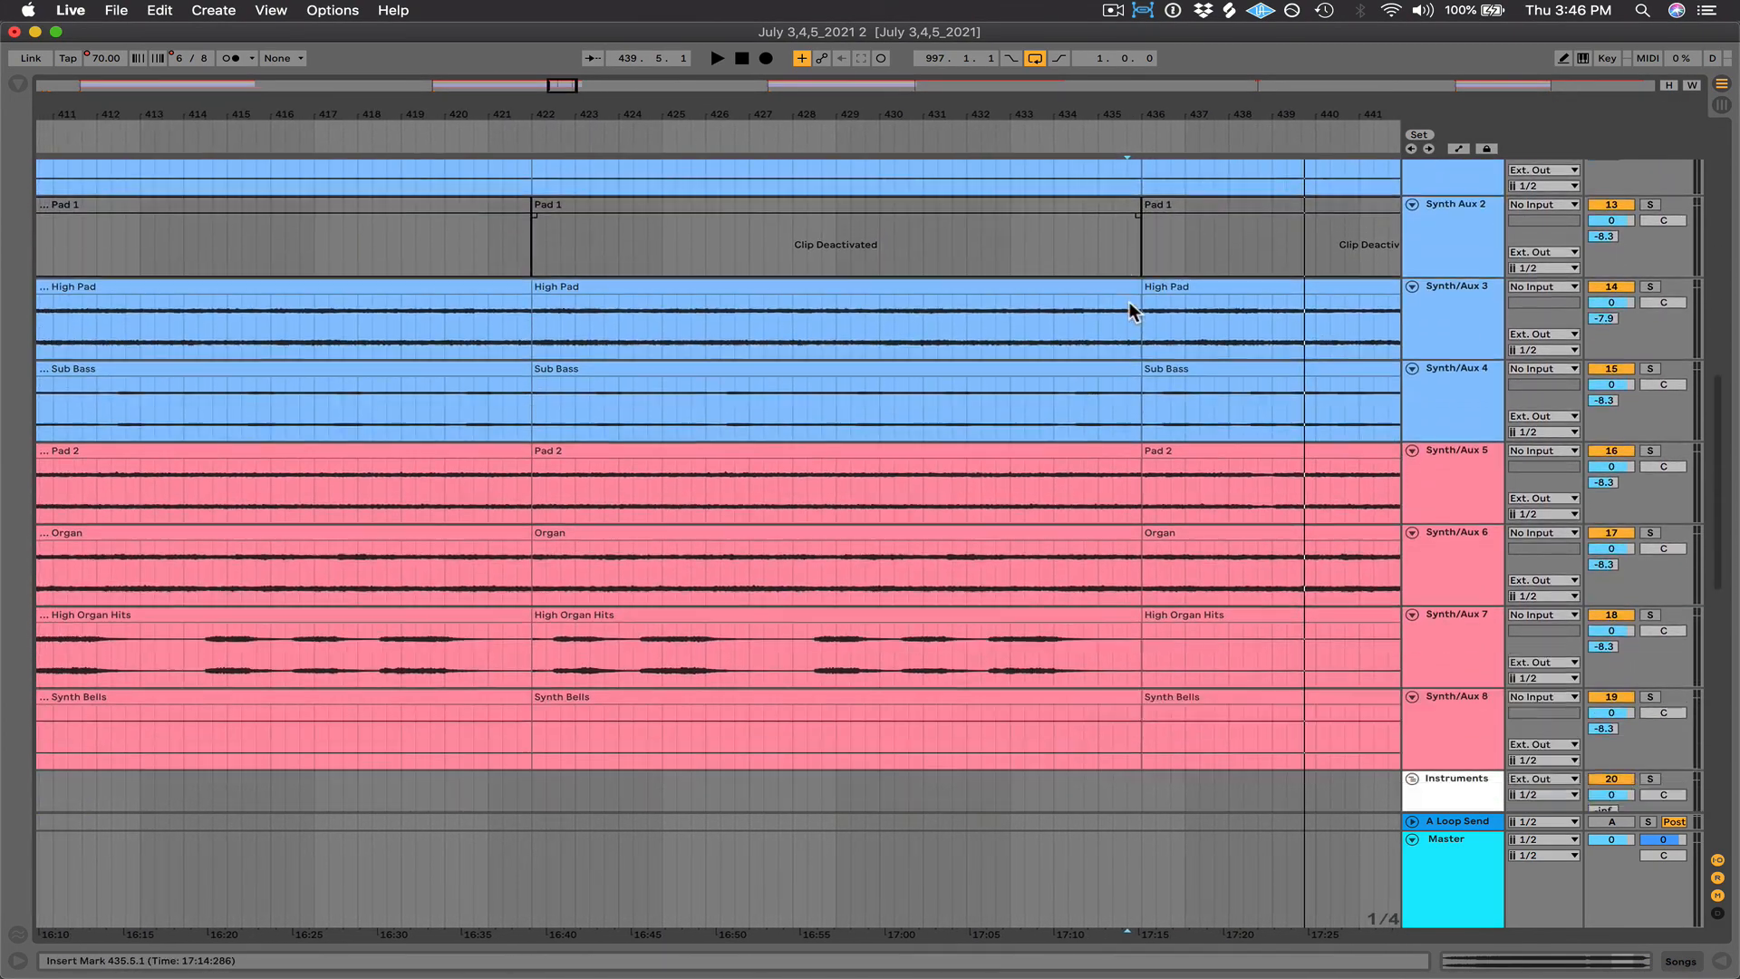
pyautogui.scroll(-1, 1129, 302)
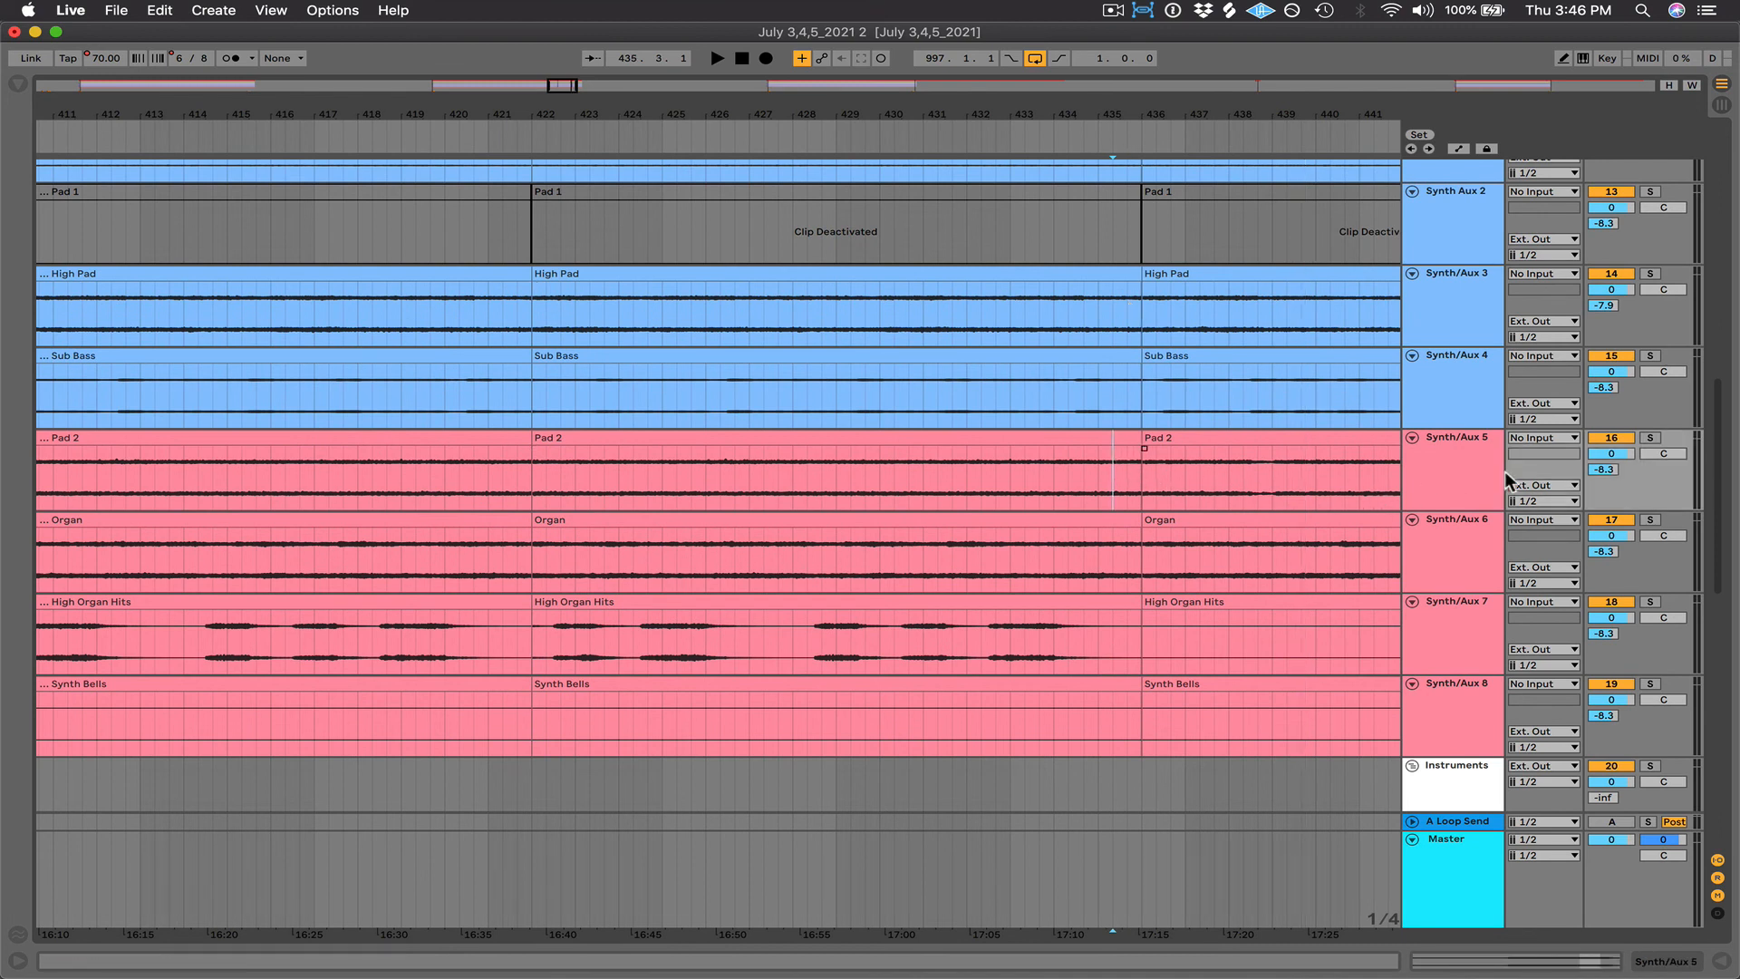
pyautogui.click(1653, 434)
pyautogui.press('space')
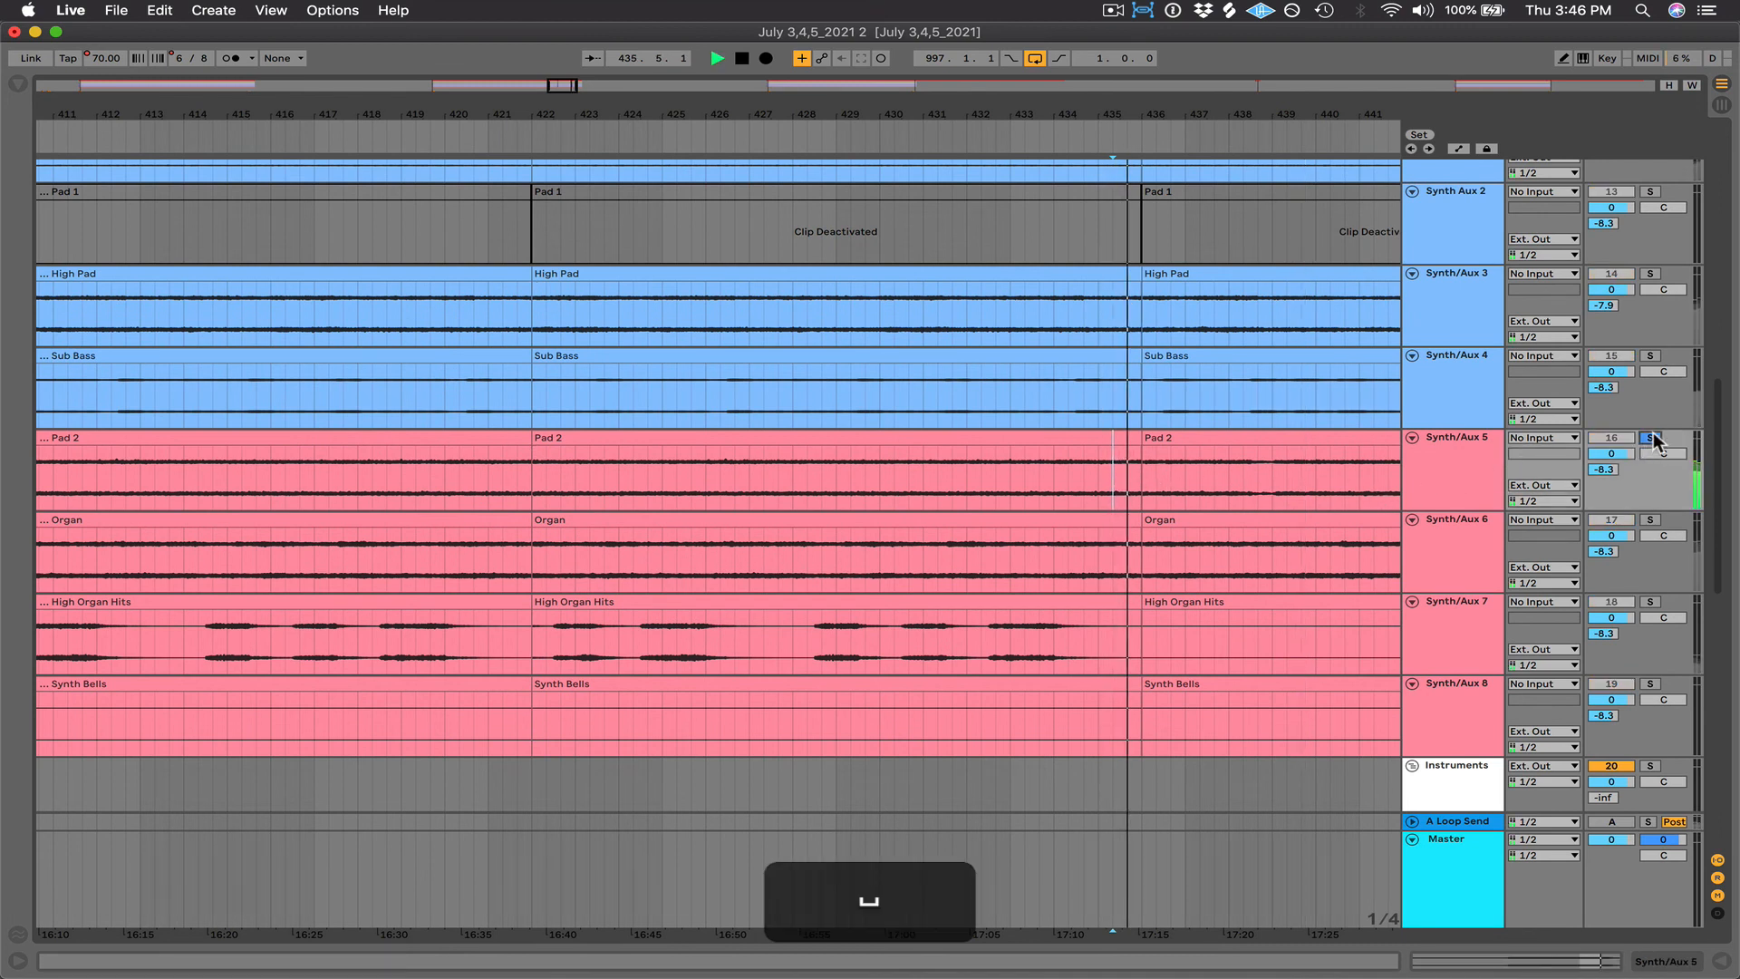
pyautogui.press('space')
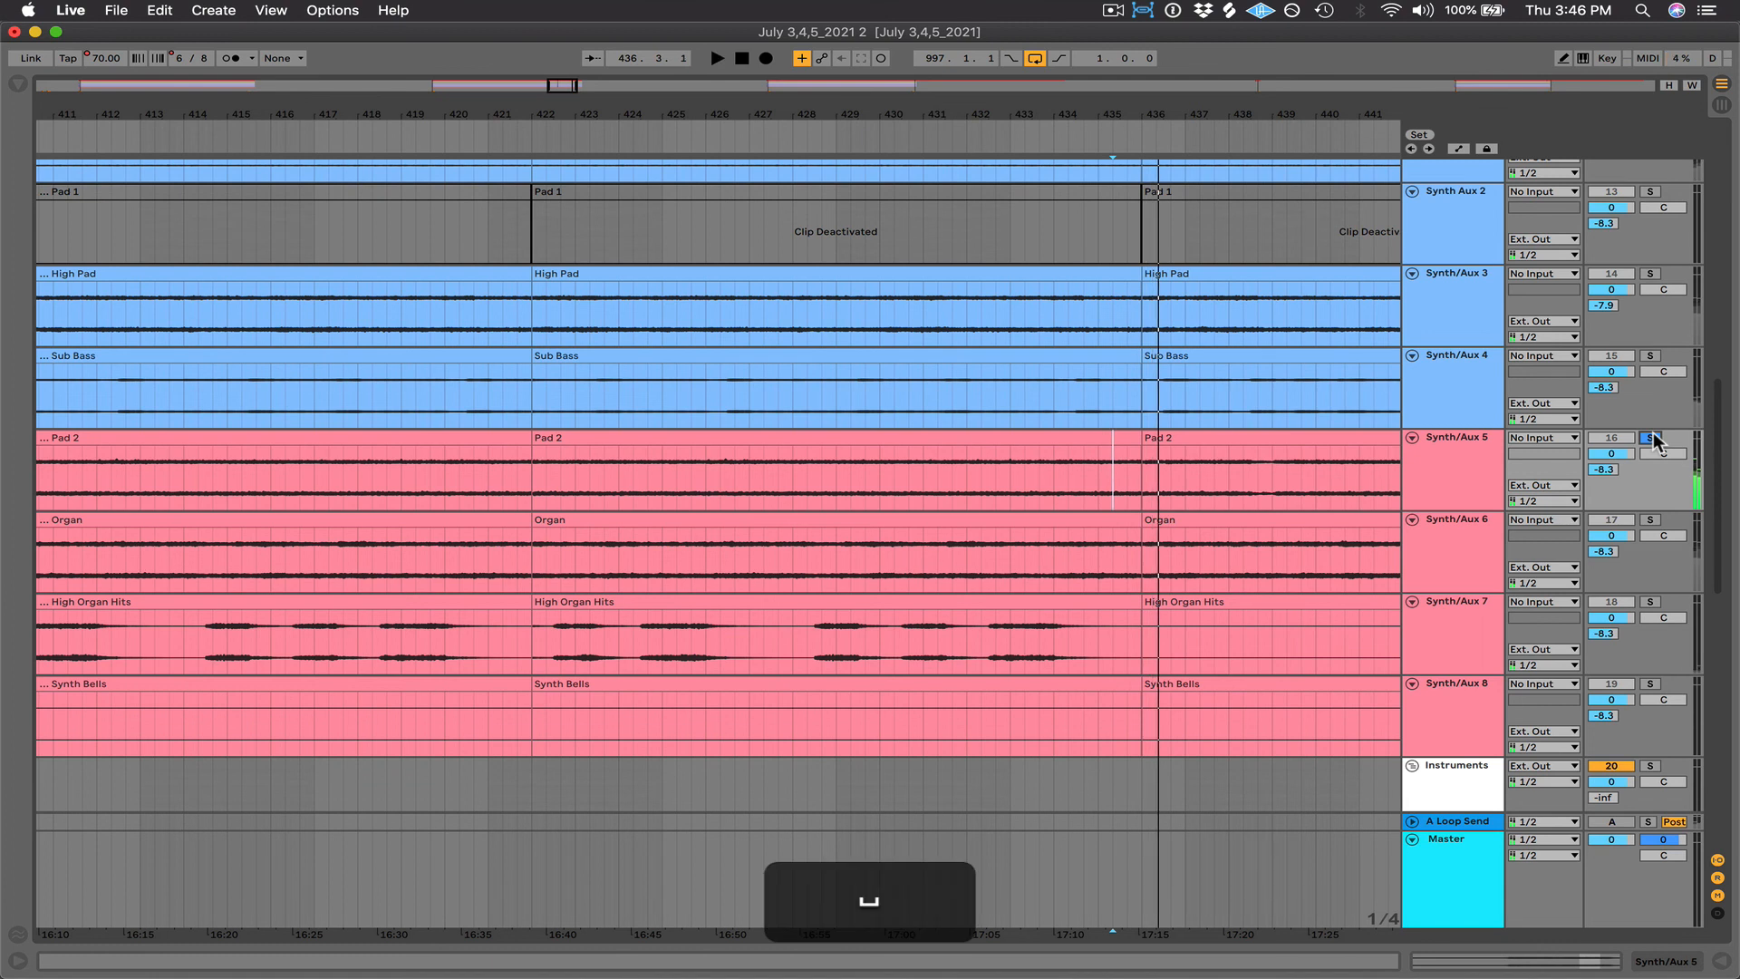
pyautogui.click(1652, 440)
# - Solo Synth/Aux 6, play its Organ clip from 435.3.1 across the edit at bar 436, and unsolo the track
pyautogui.click(1117, 551)
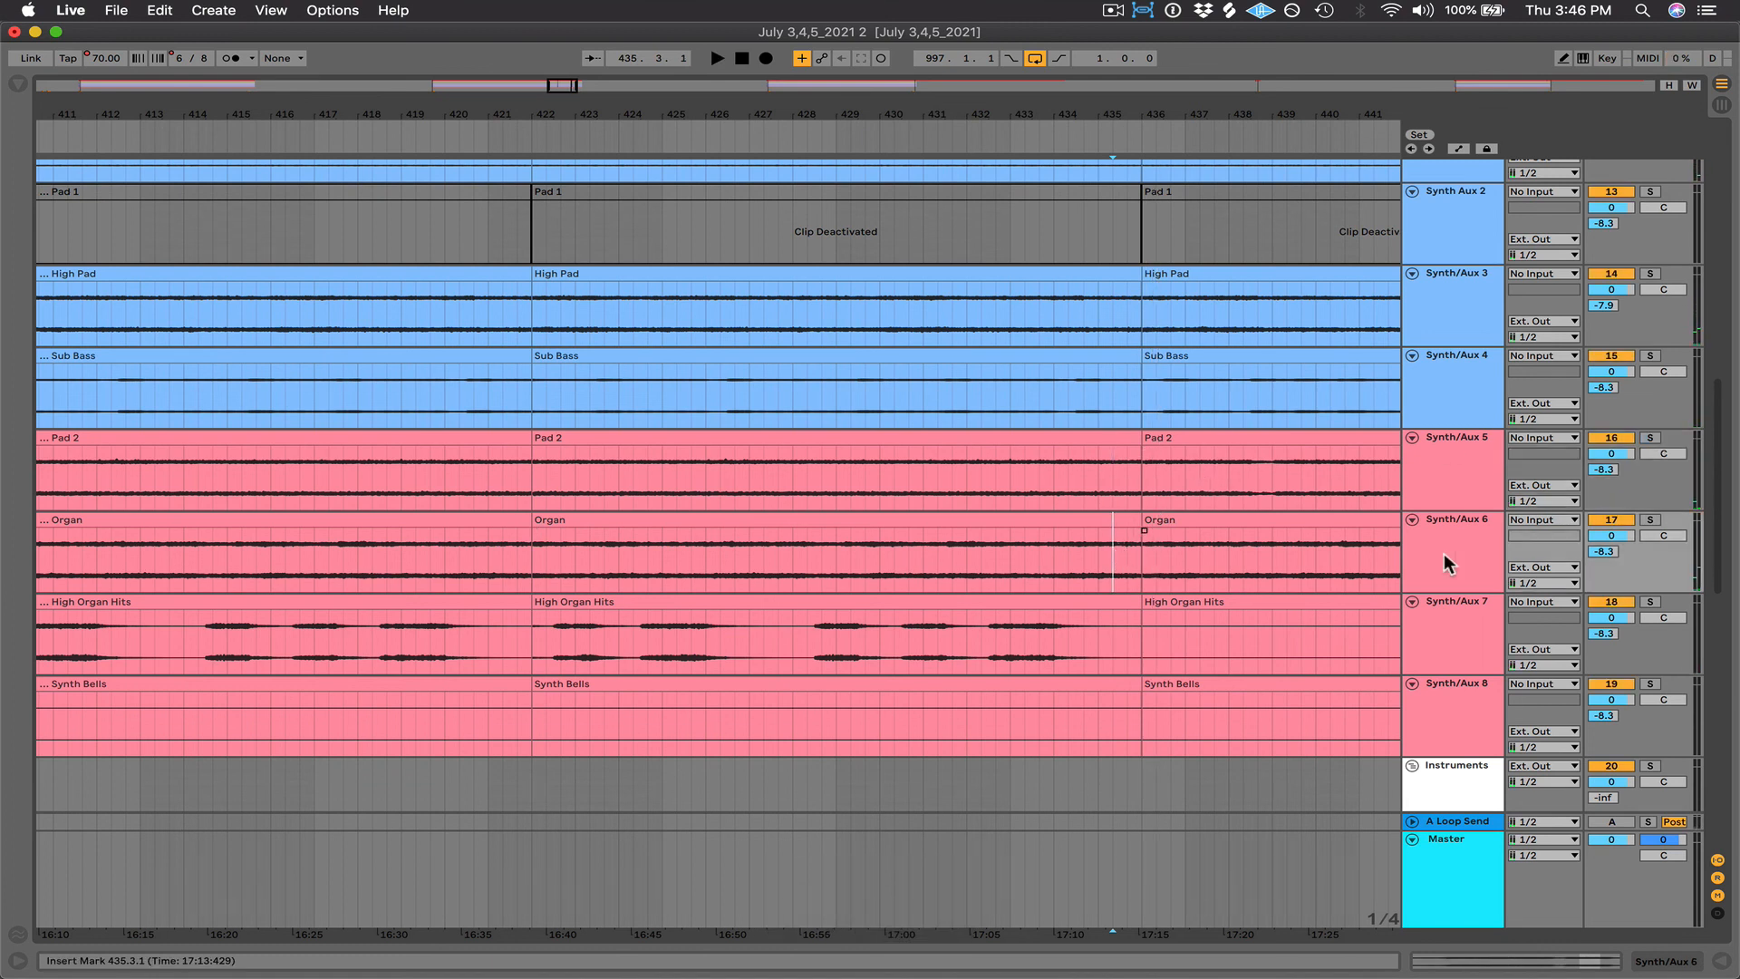
pyautogui.click(1648, 521)
pyautogui.press('space')
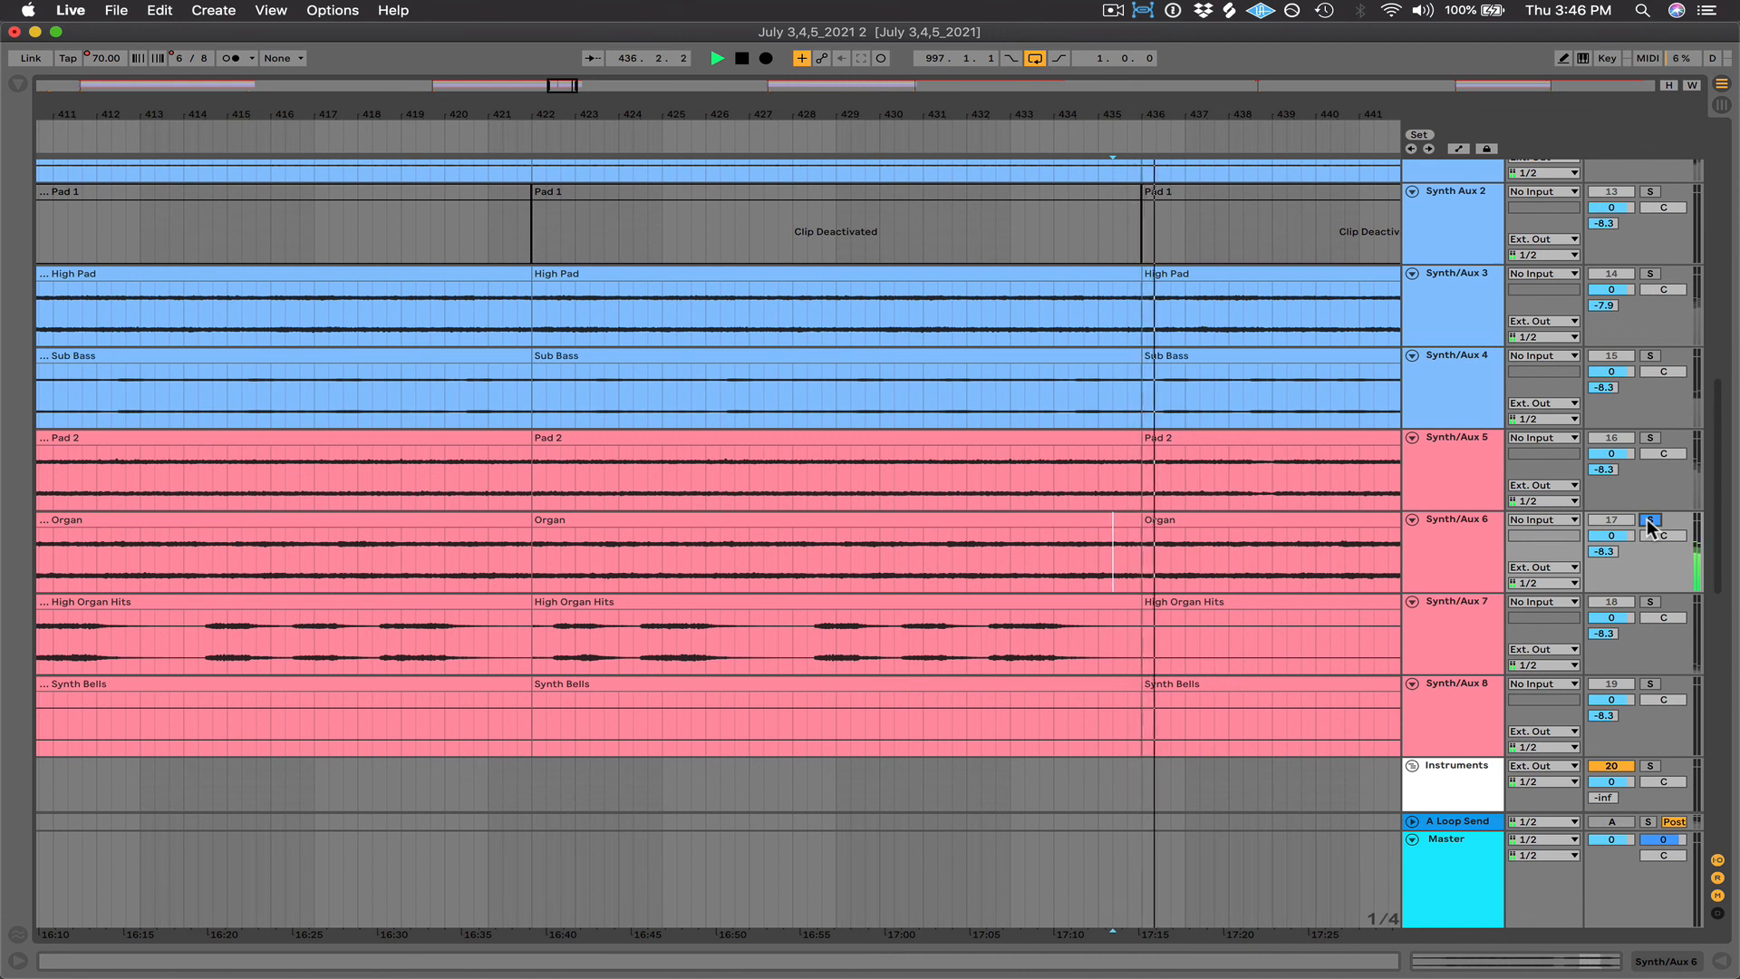
pyautogui.click(1647, 519)
pyautogui.press('space')
# - Solo Synth/Aux 5 and crossfade the Pad 2 and Organ clips over their edit points at bar 436
pyautogui.click(1127, 477)
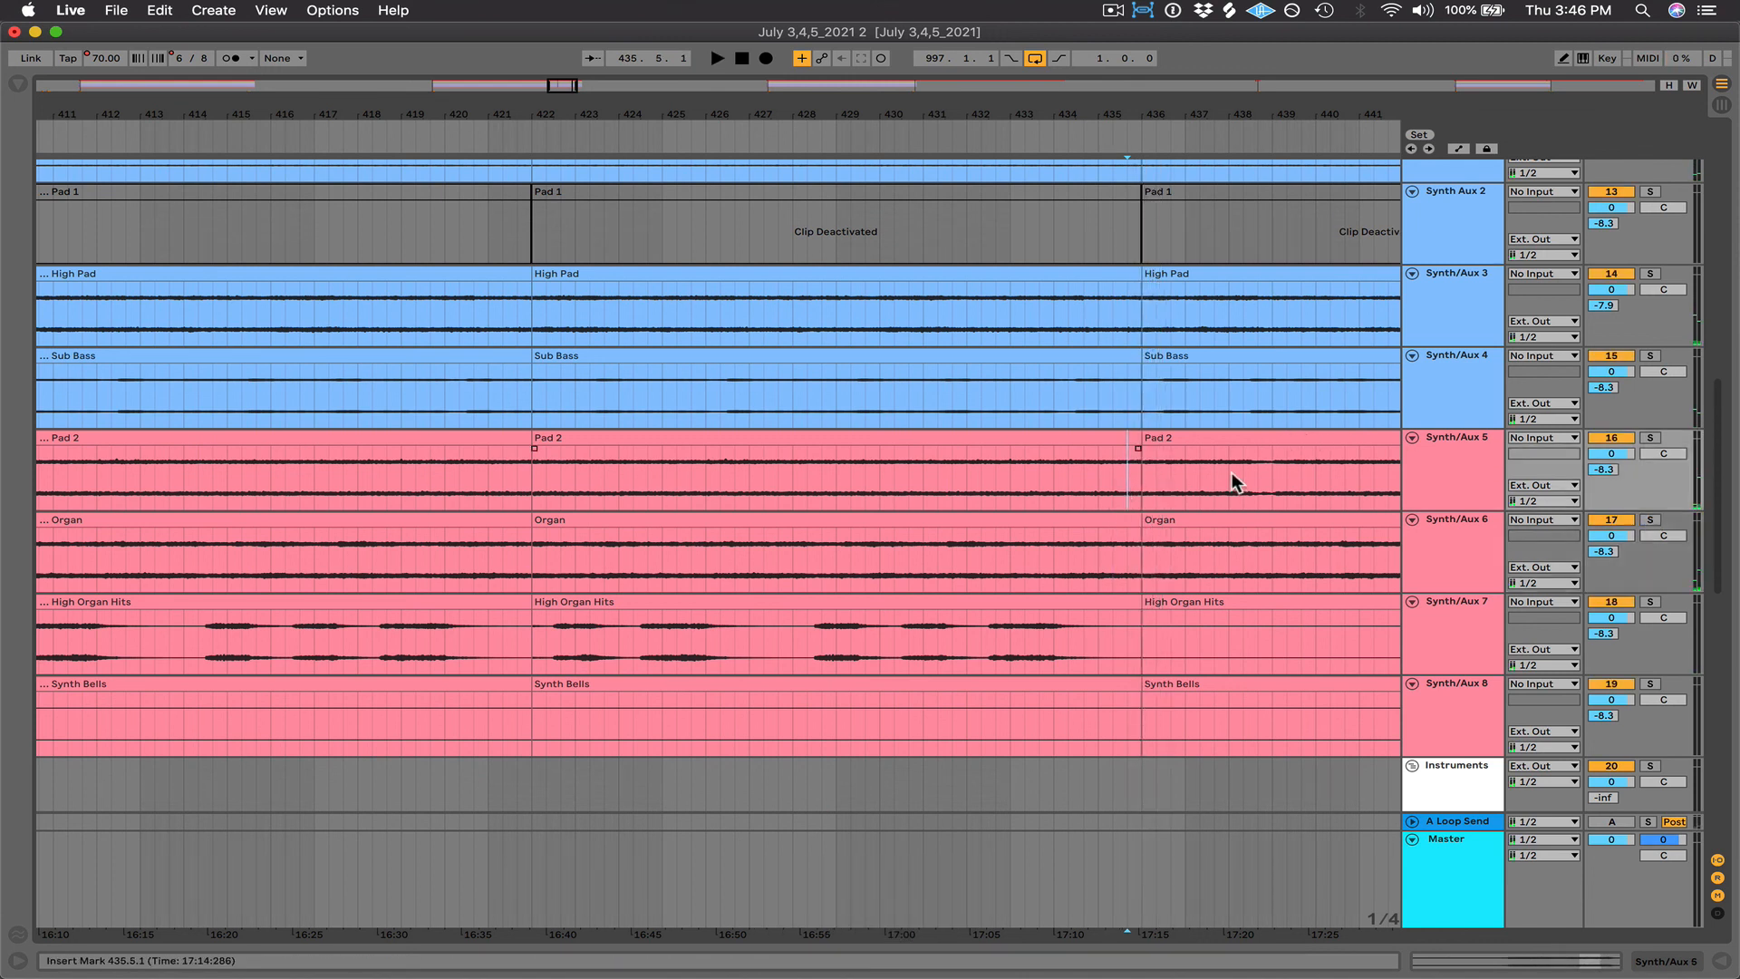
pyautogui.click(1649, 438)
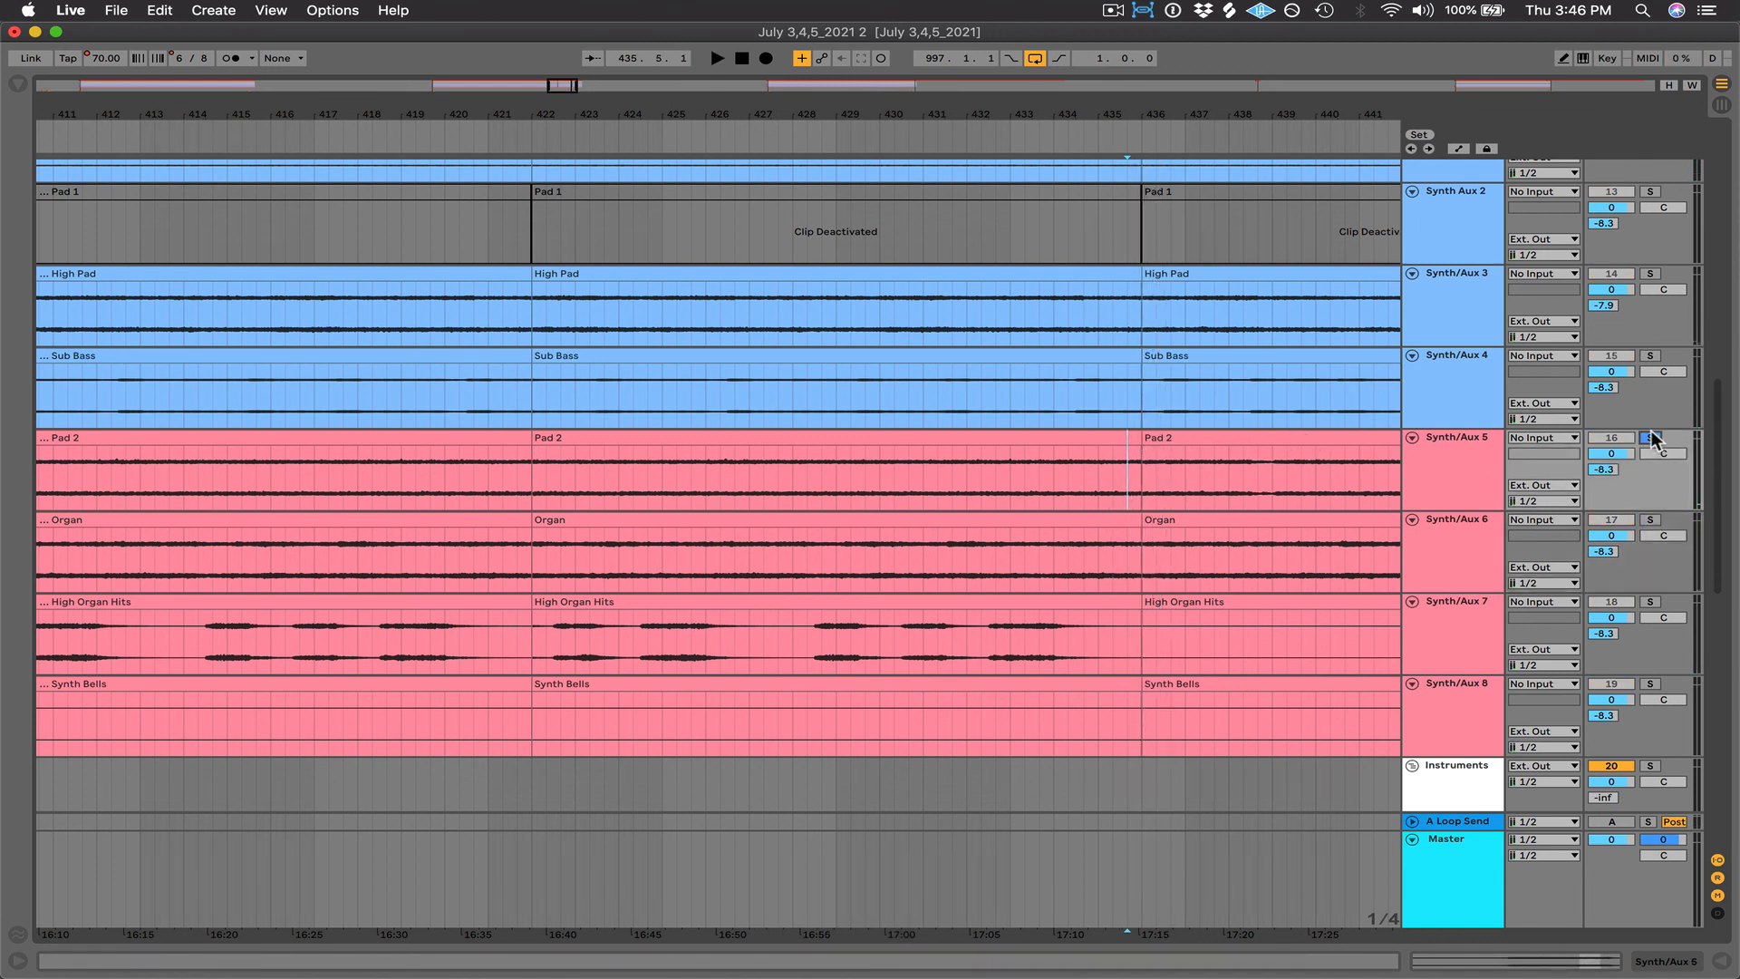
pyautogui.click(1156, 440)
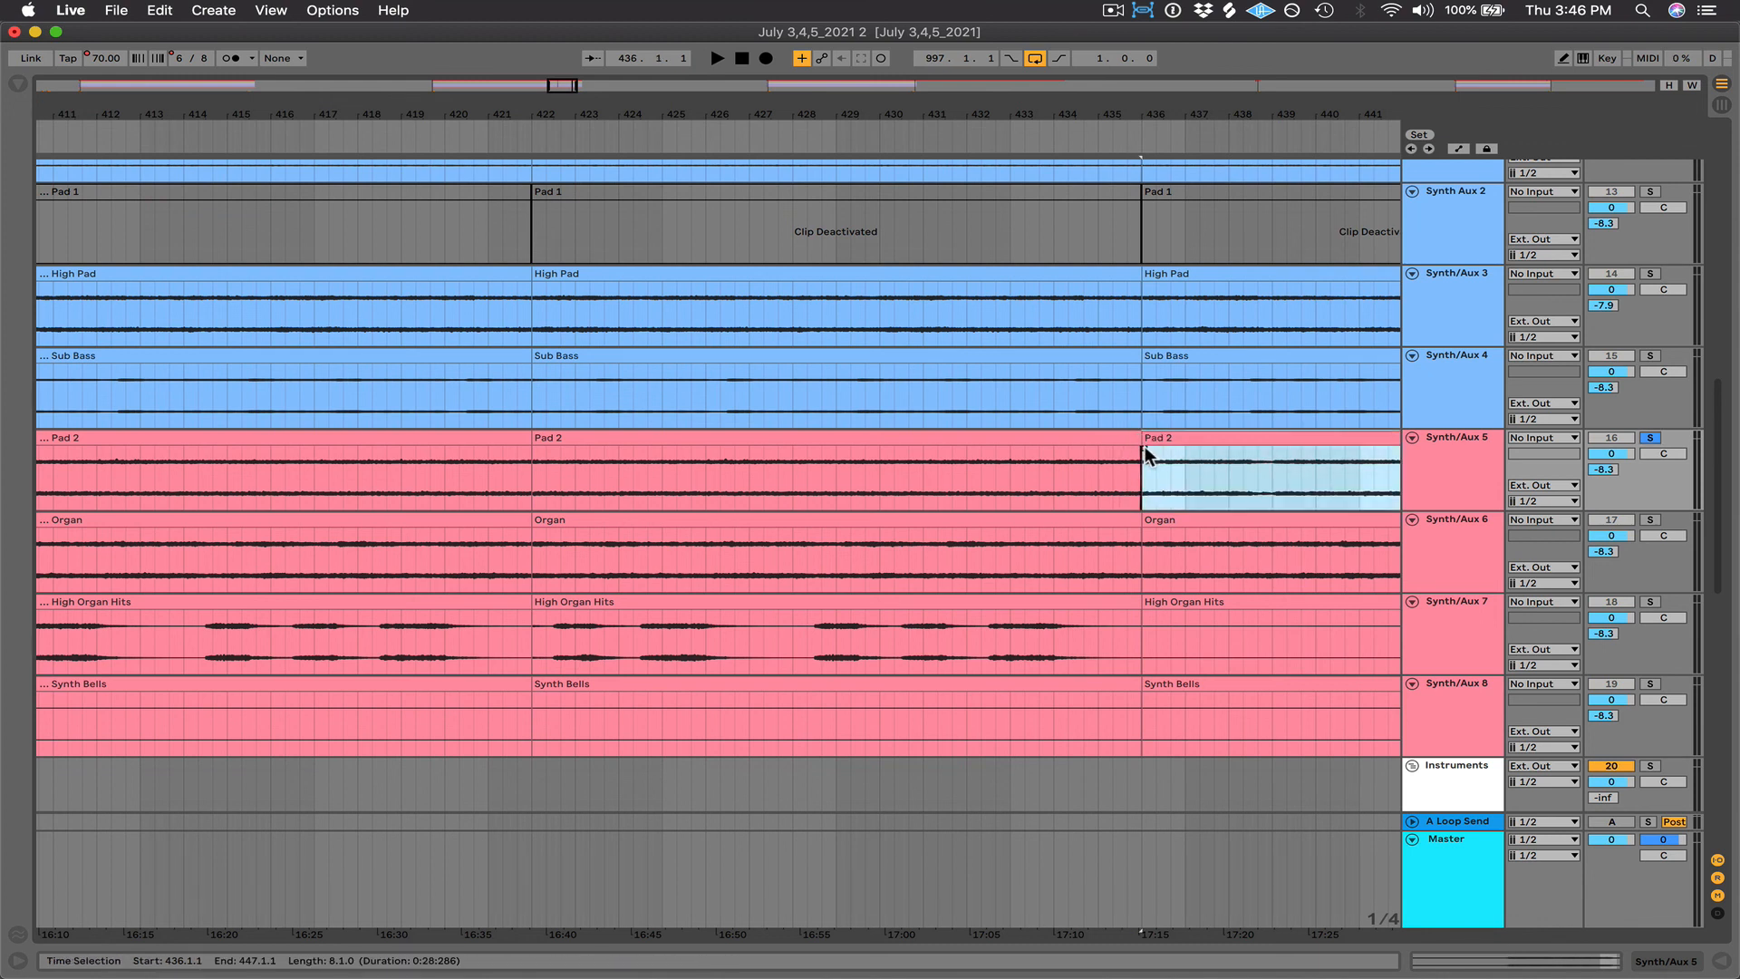
pyautogui.moveTo(1145, 449); pyautogui.dragTo(1103, 534)
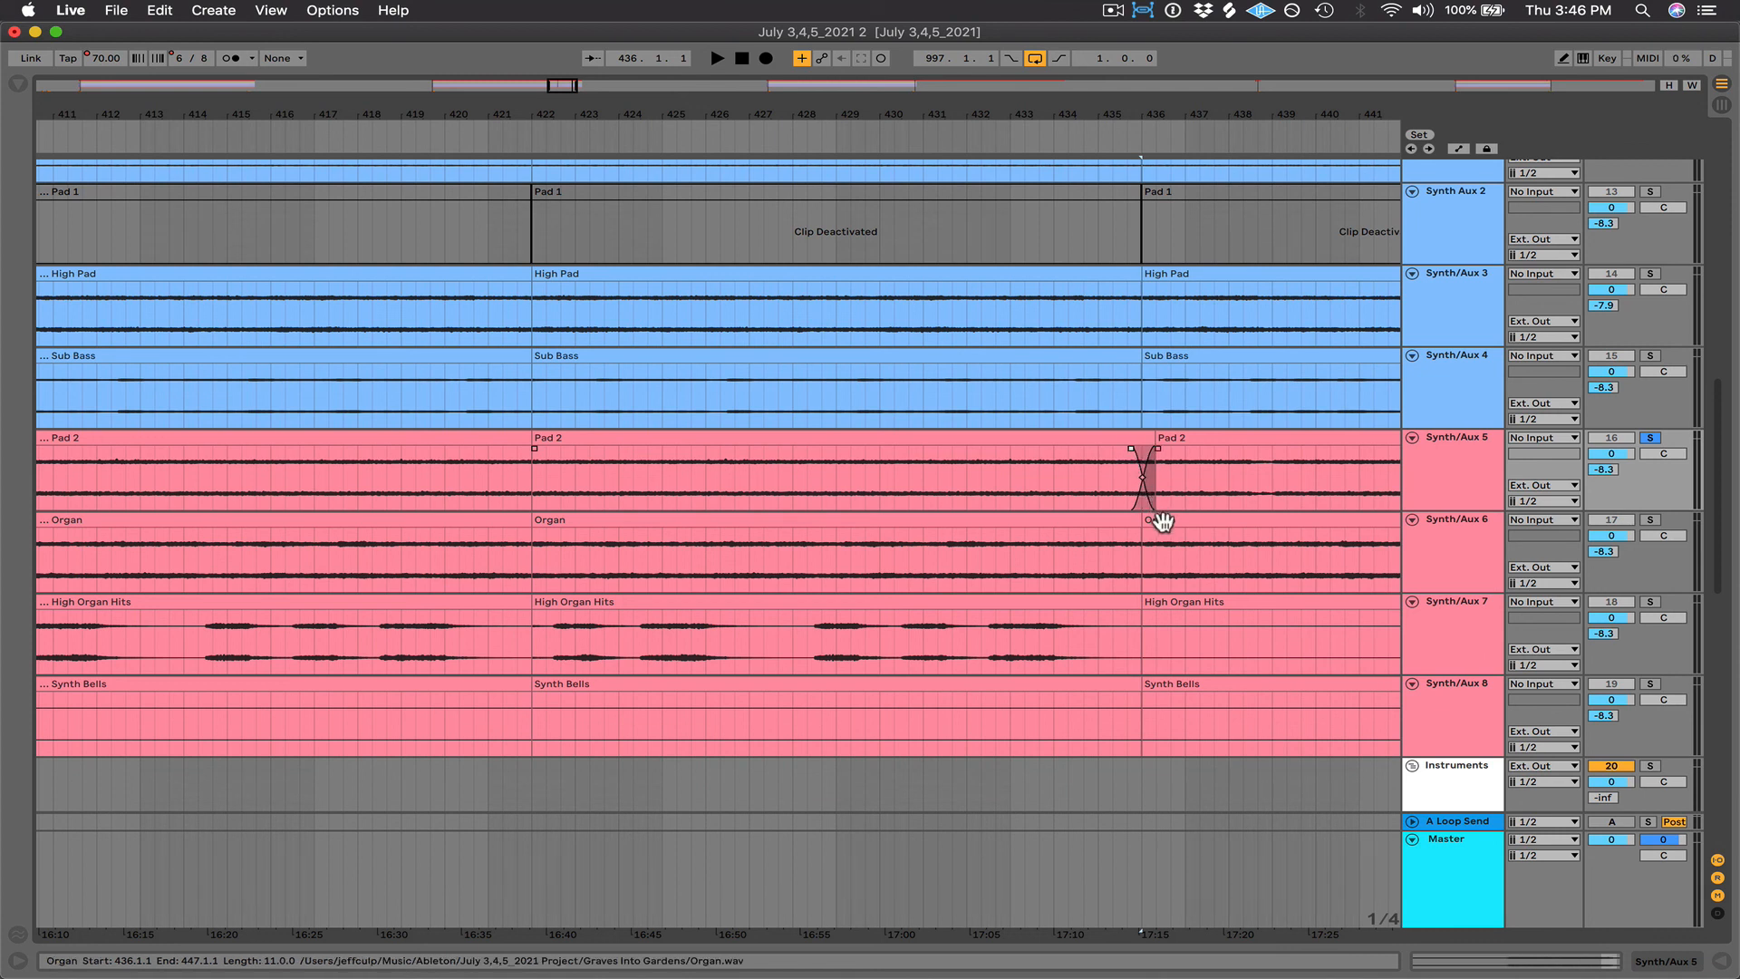
pyautogui.click(1140, 529)
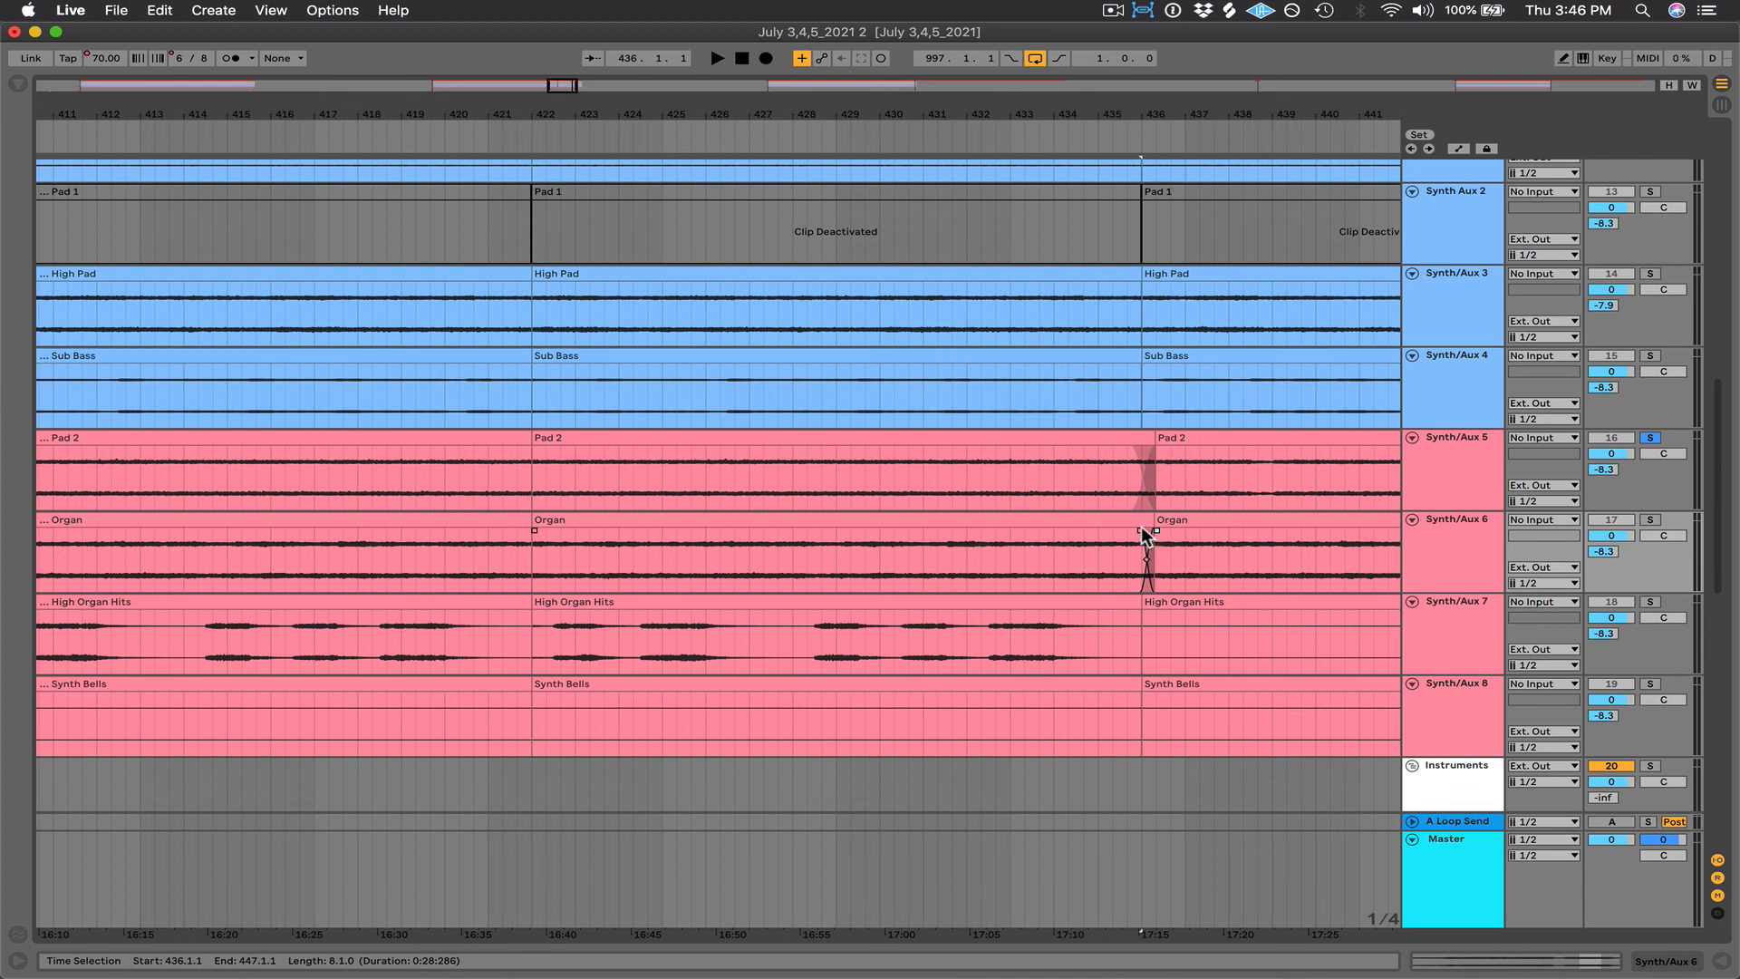
# - Solo Synth/Aux 5 and Synth/Aux 6 together and play both crossfades from 435.3.1
pyautogui.click(1115, 553)
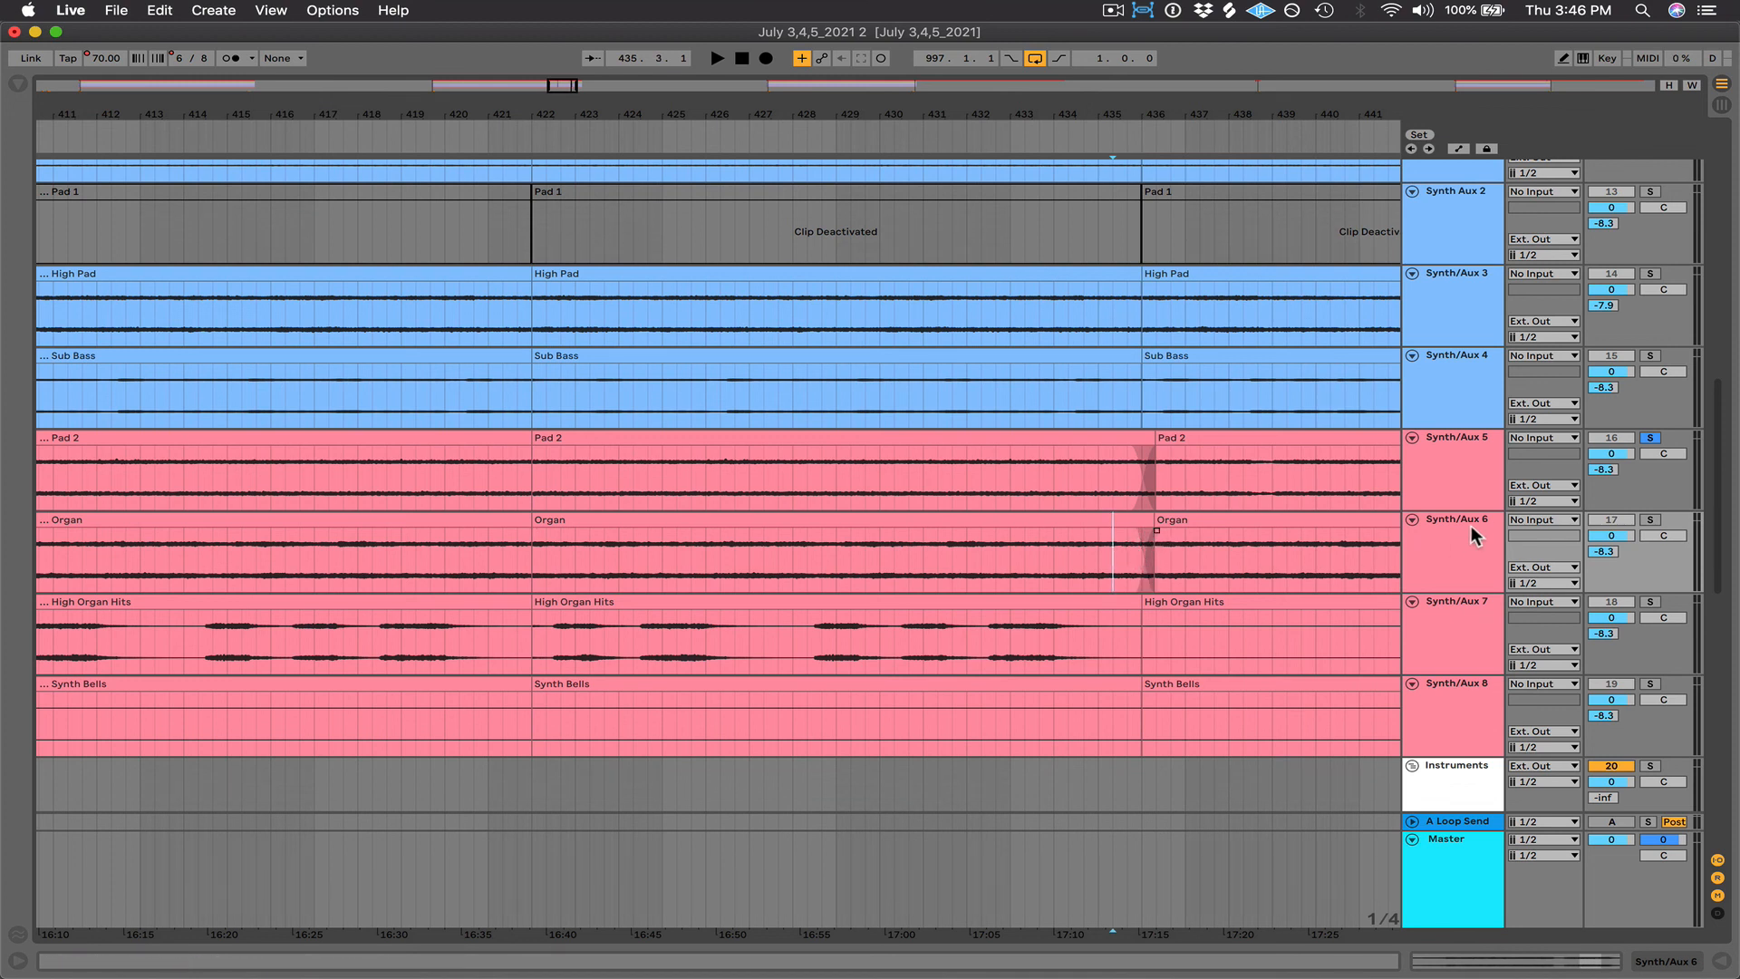
pyautogui.keyDown('alt'); pyautogui.click(1649, 518); pyautogui.keyUp('alt')
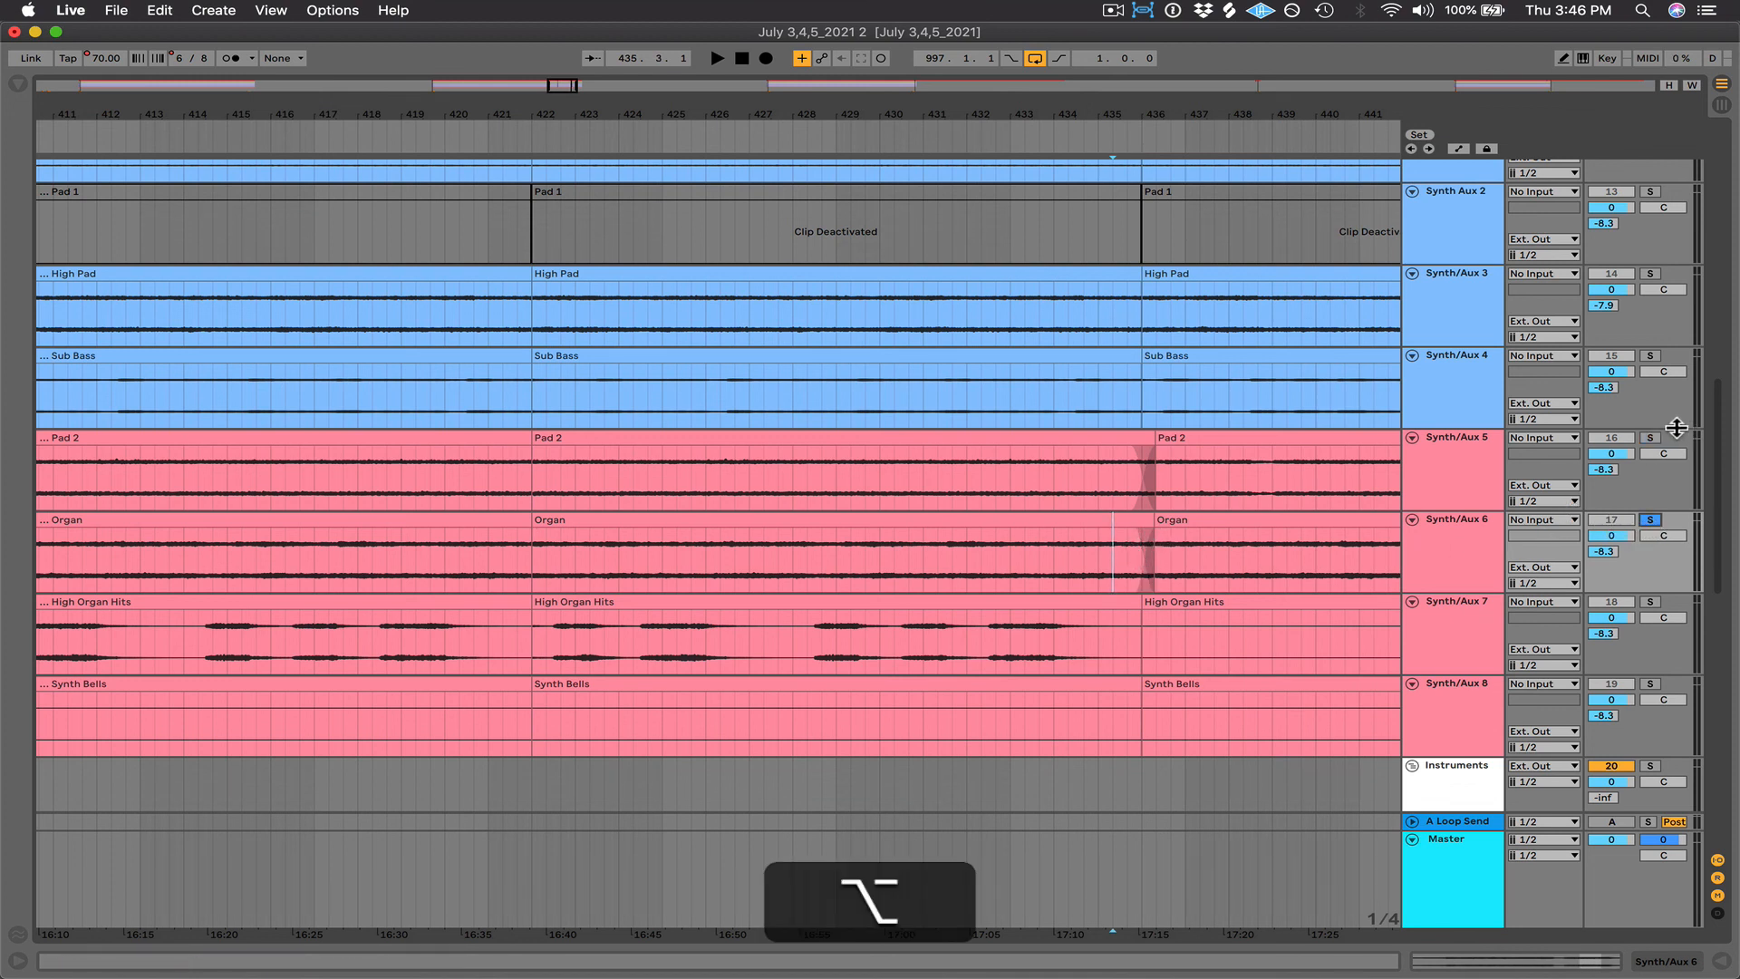
pyautogui.keyDown('alt'); pyautogui.keyDown('super'); pyautogui.click(1651, 437); pyautogui.keyUp('super'); pyautogui.keyUp('alt')
pyautogui.press('space')
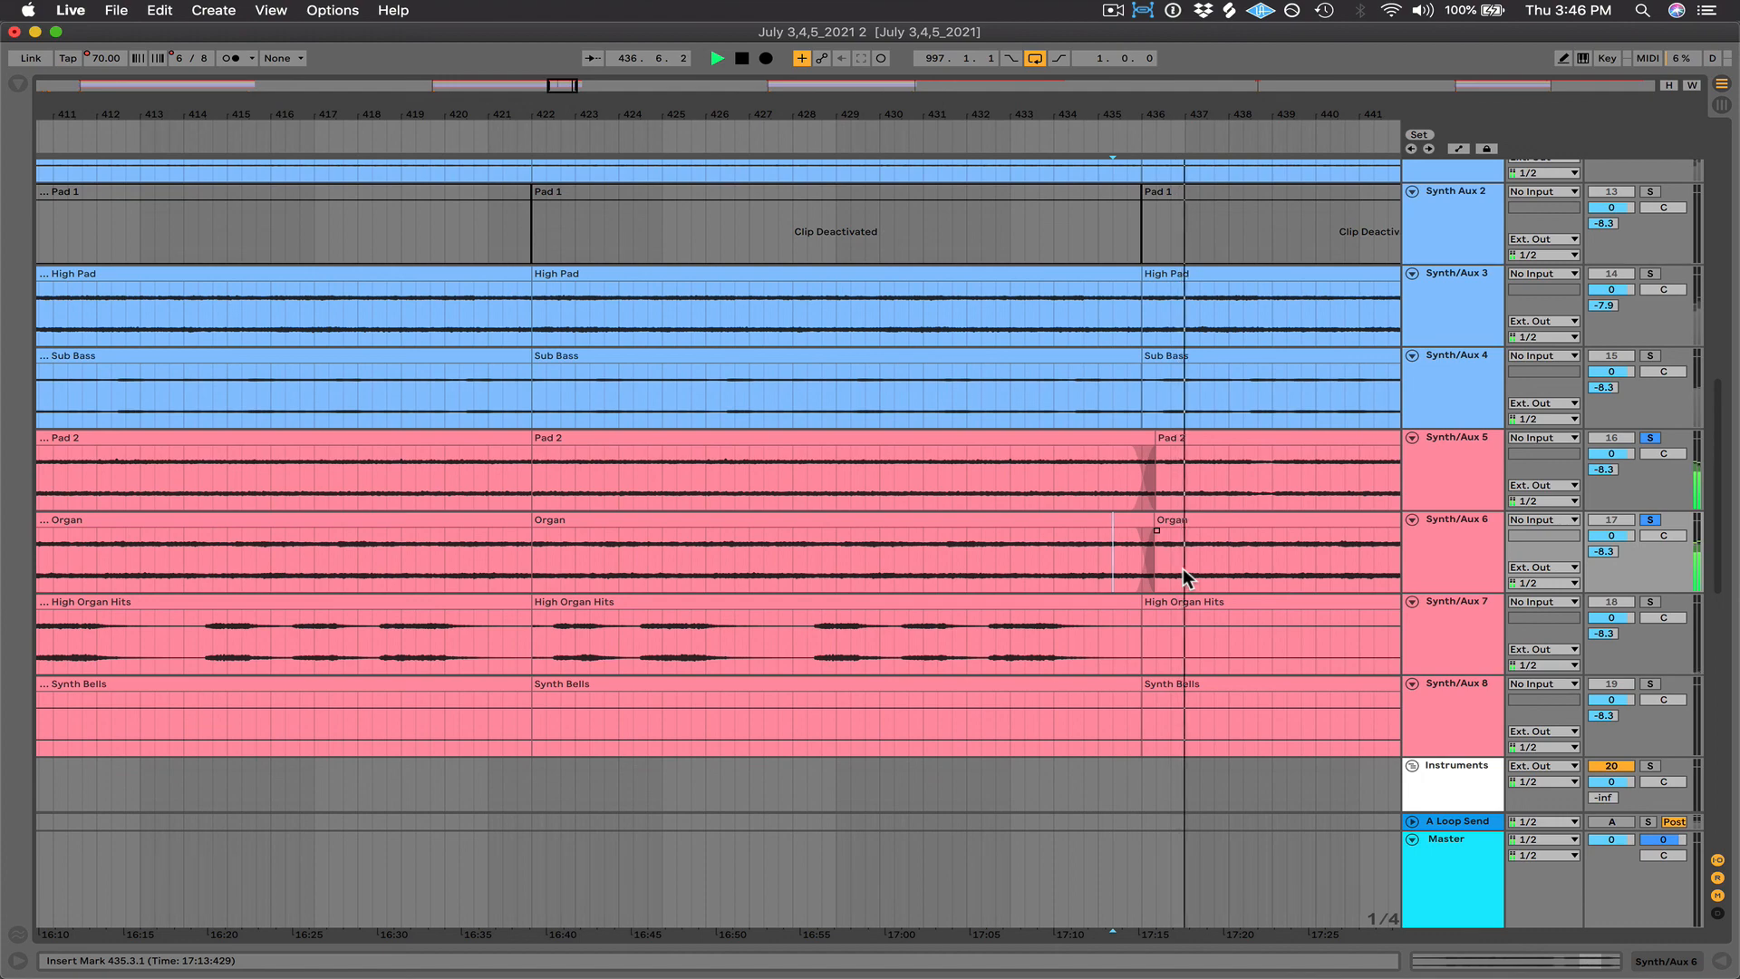
pyautogui.press('space')
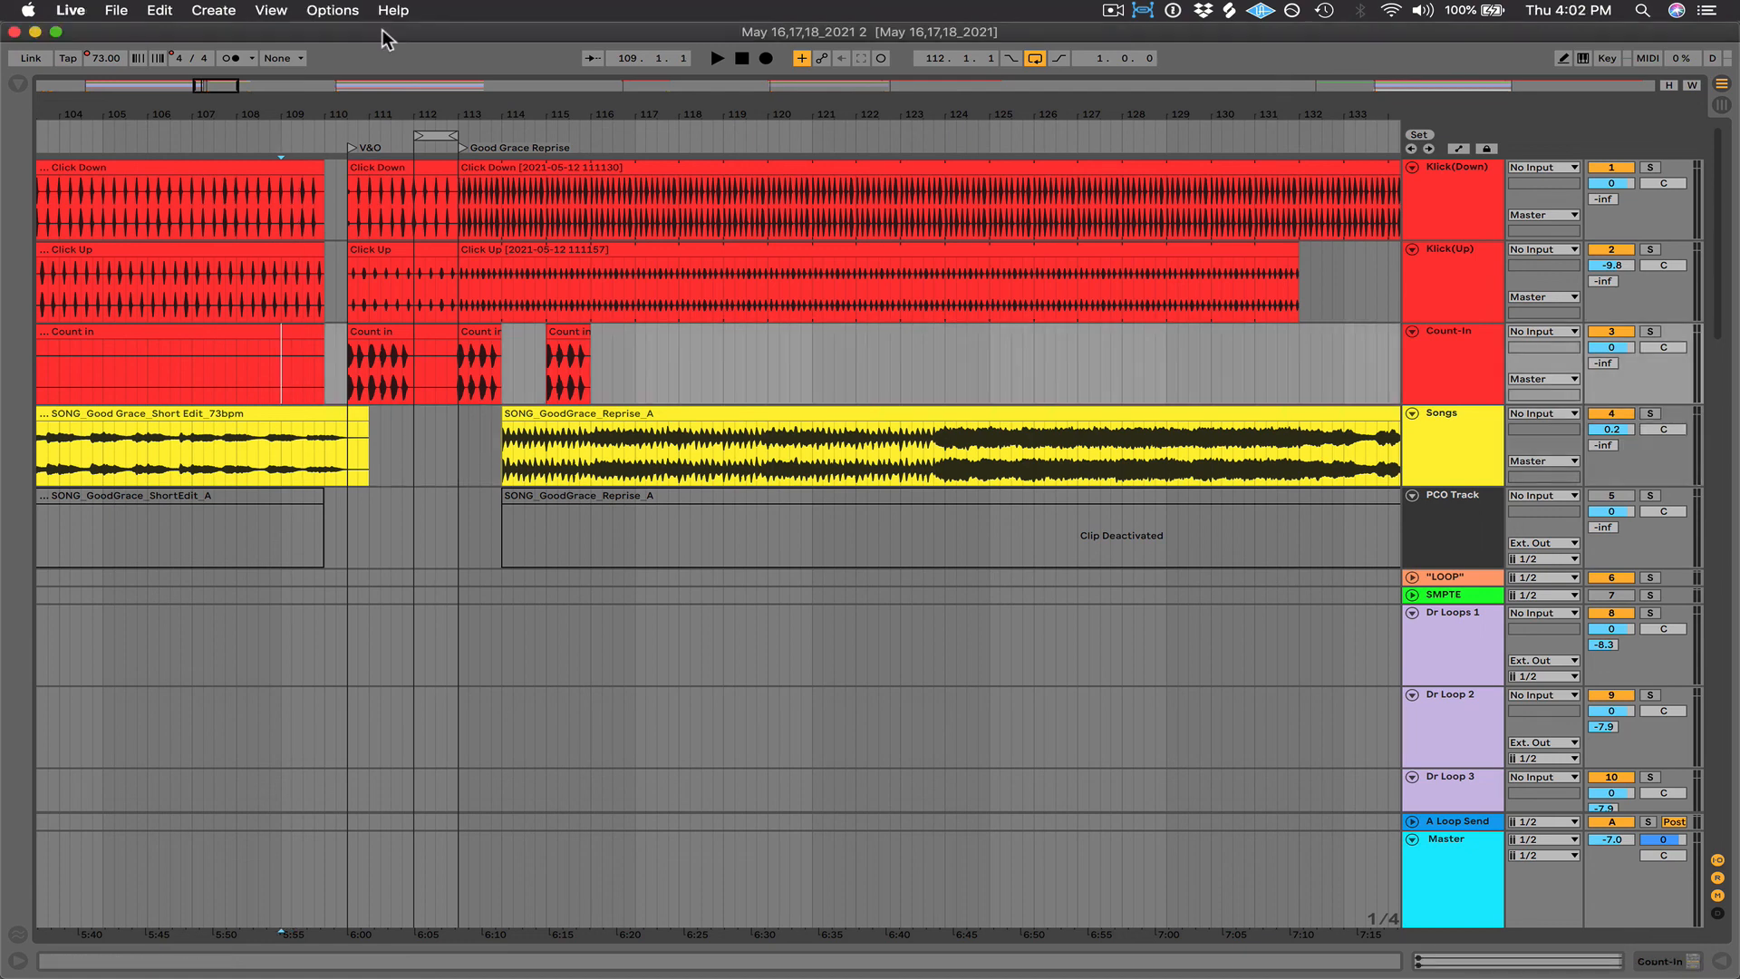
# - Play the V&O section from 109.1.1, trigger the mapped loop release, and continue into Good Grace Reprise before stopping playback
pyautogui.press('space')
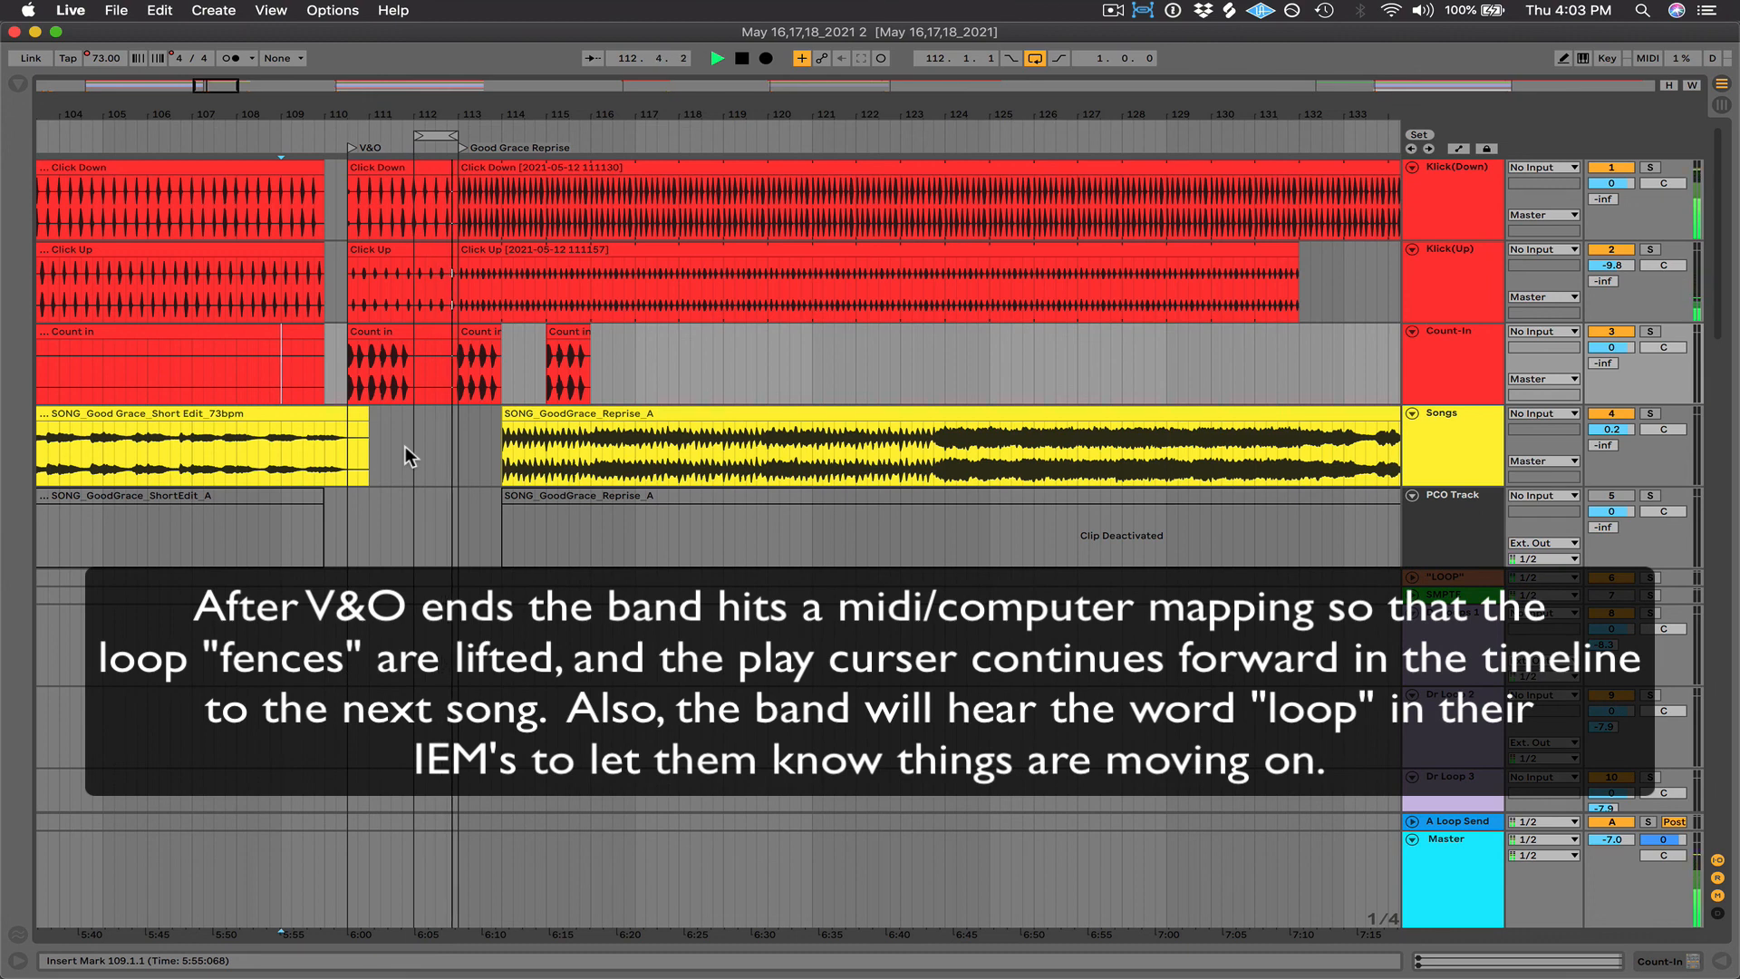
pyautogui.press('3')
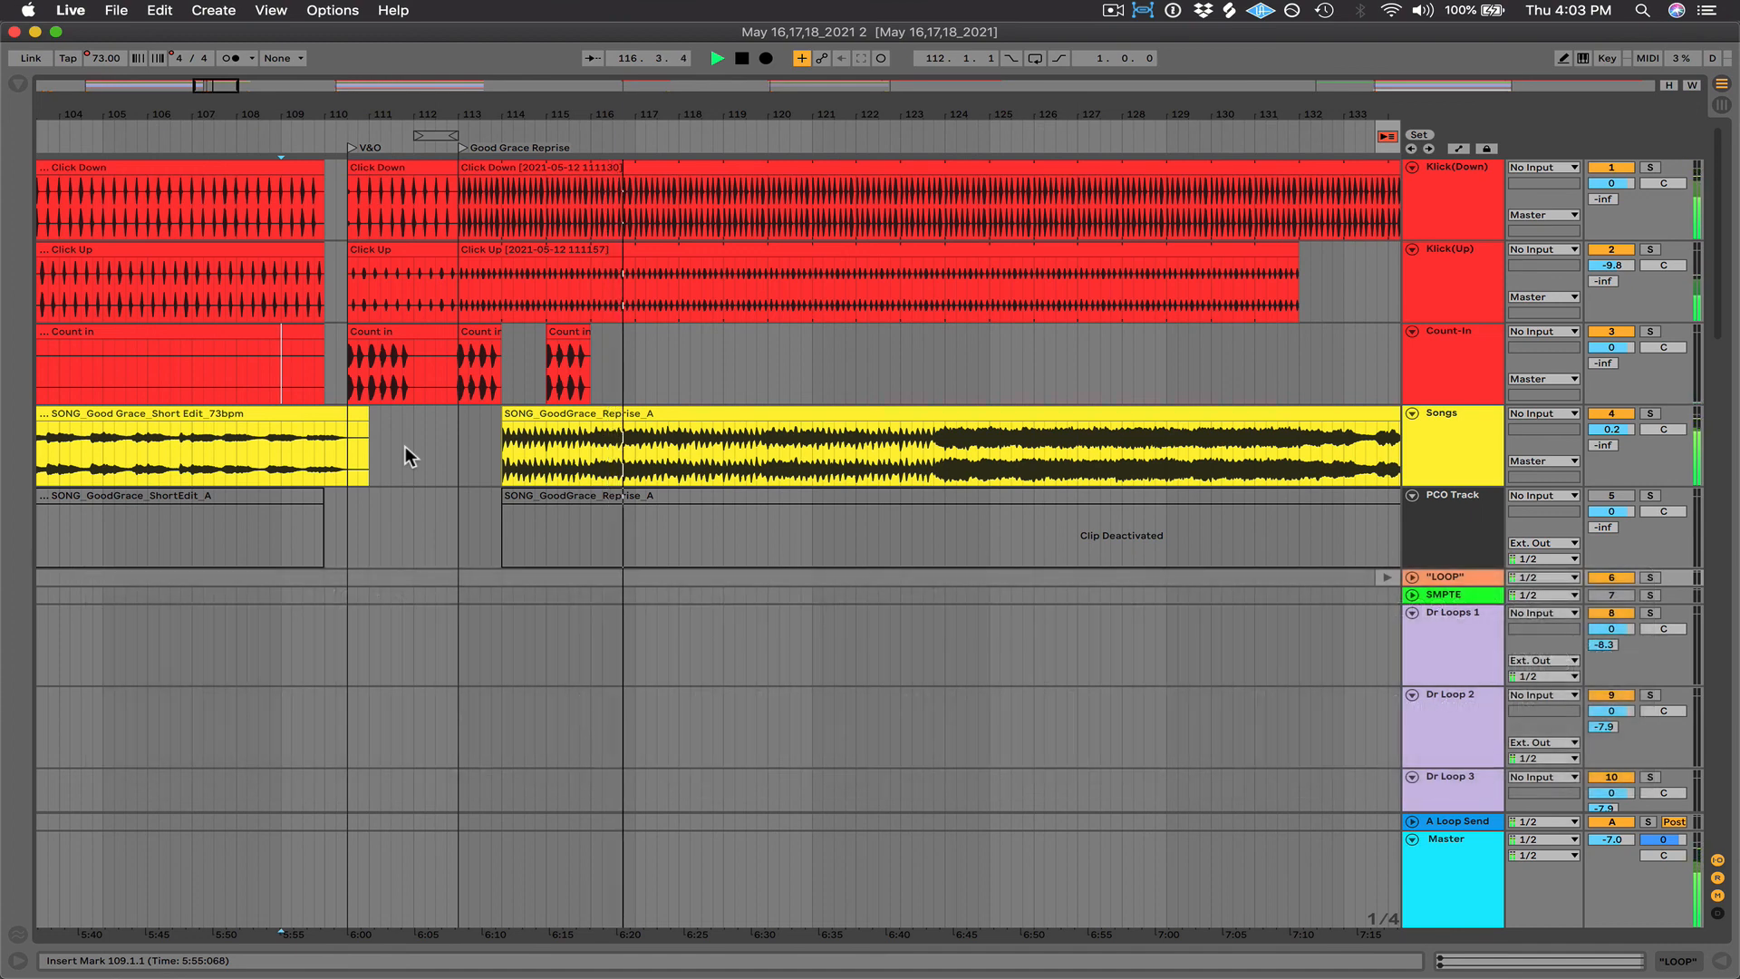
pyautogui.press('space')
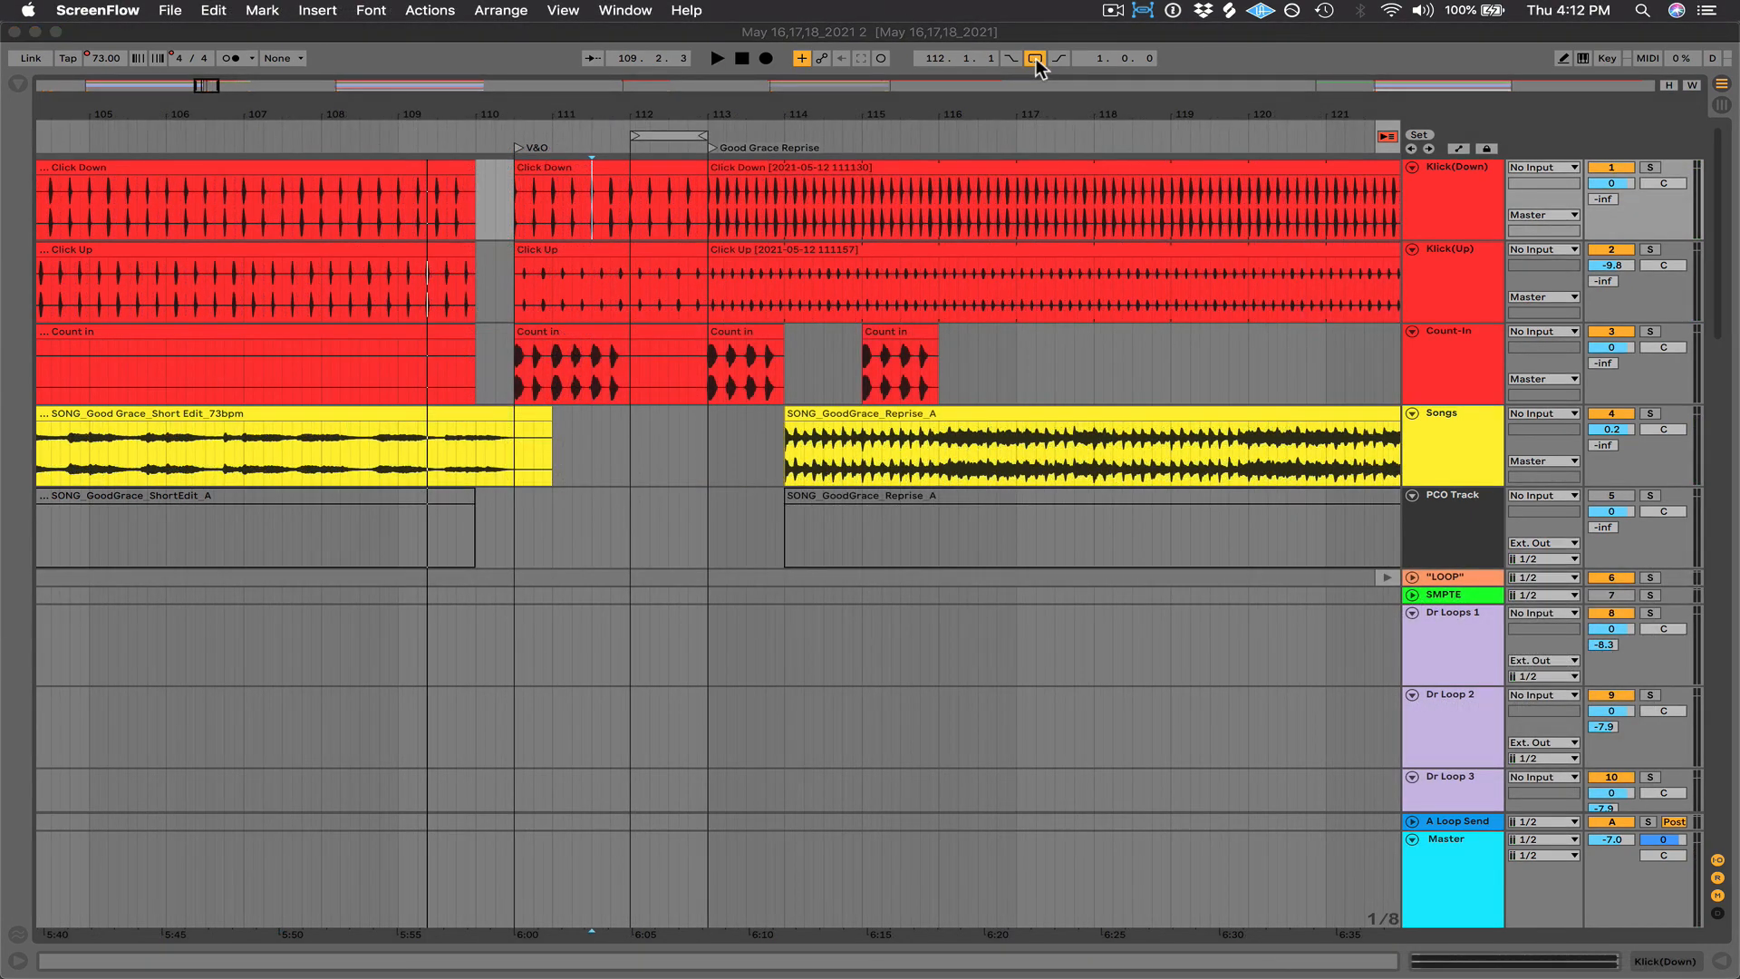
# - Toggle the arrangement loop off and on repeatedly, leaving it enabled
pyautogui.click(1037, 61)
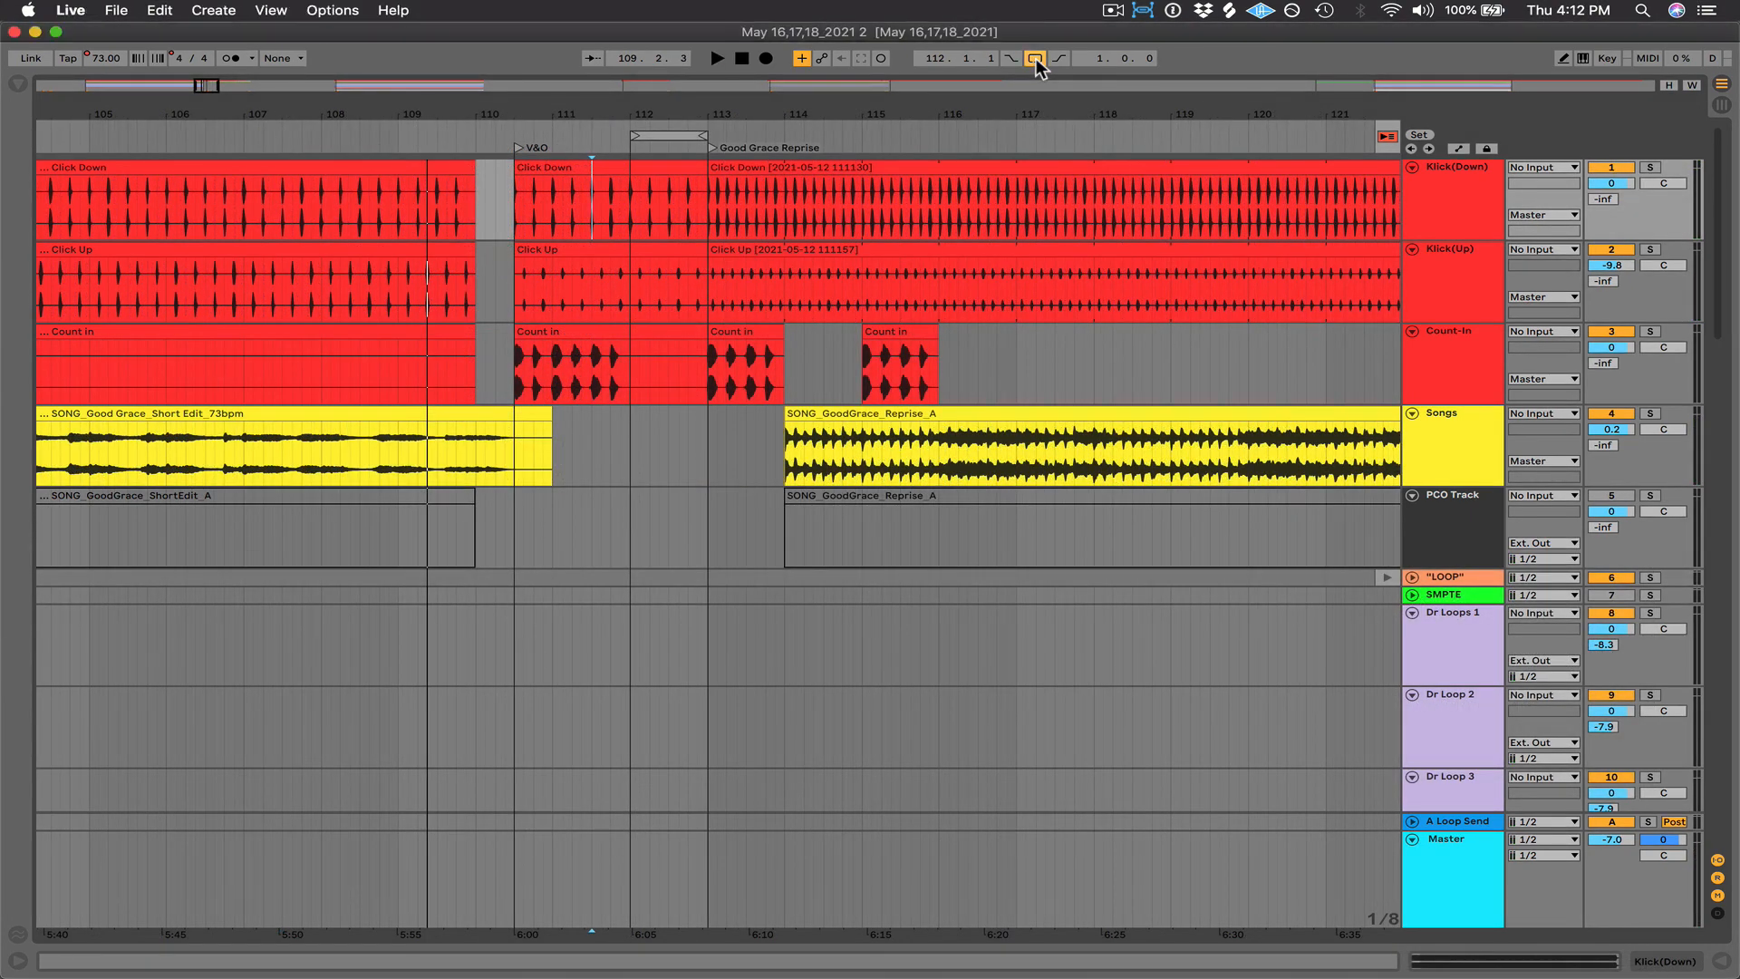
pyautogui.click(1036, 61)
pyautogui.click(1037, 61)
pyautogui.click(1037, 61)
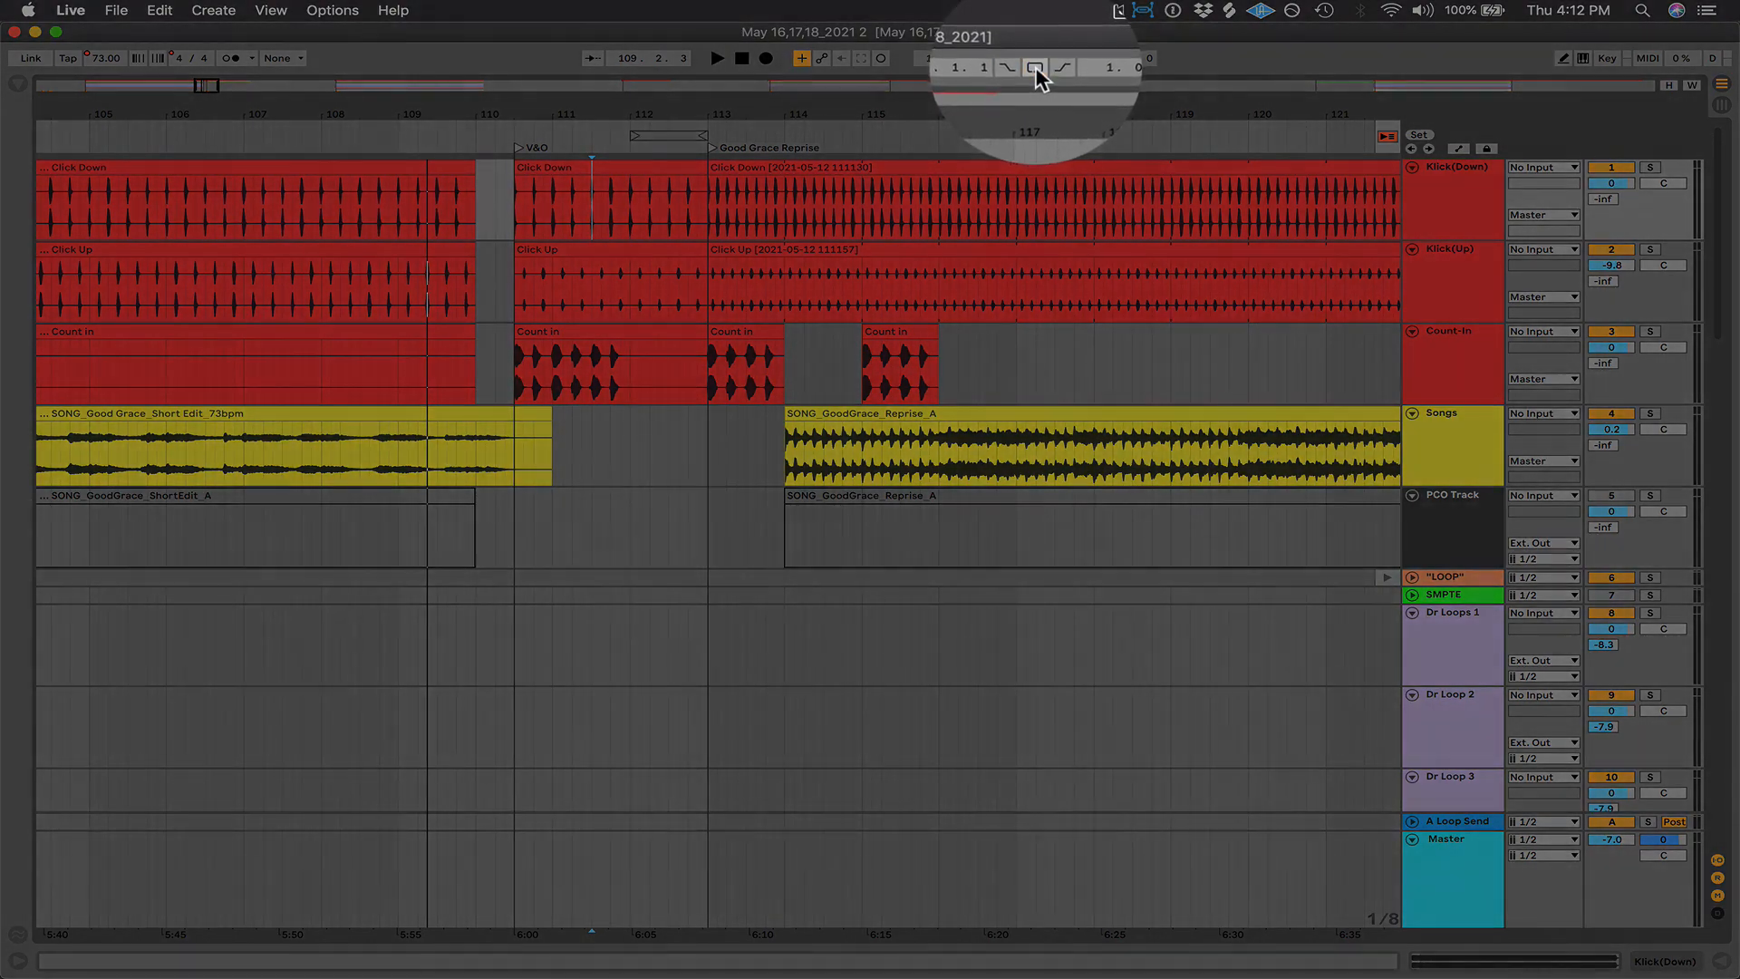
pyautogui.click(1036, 64)
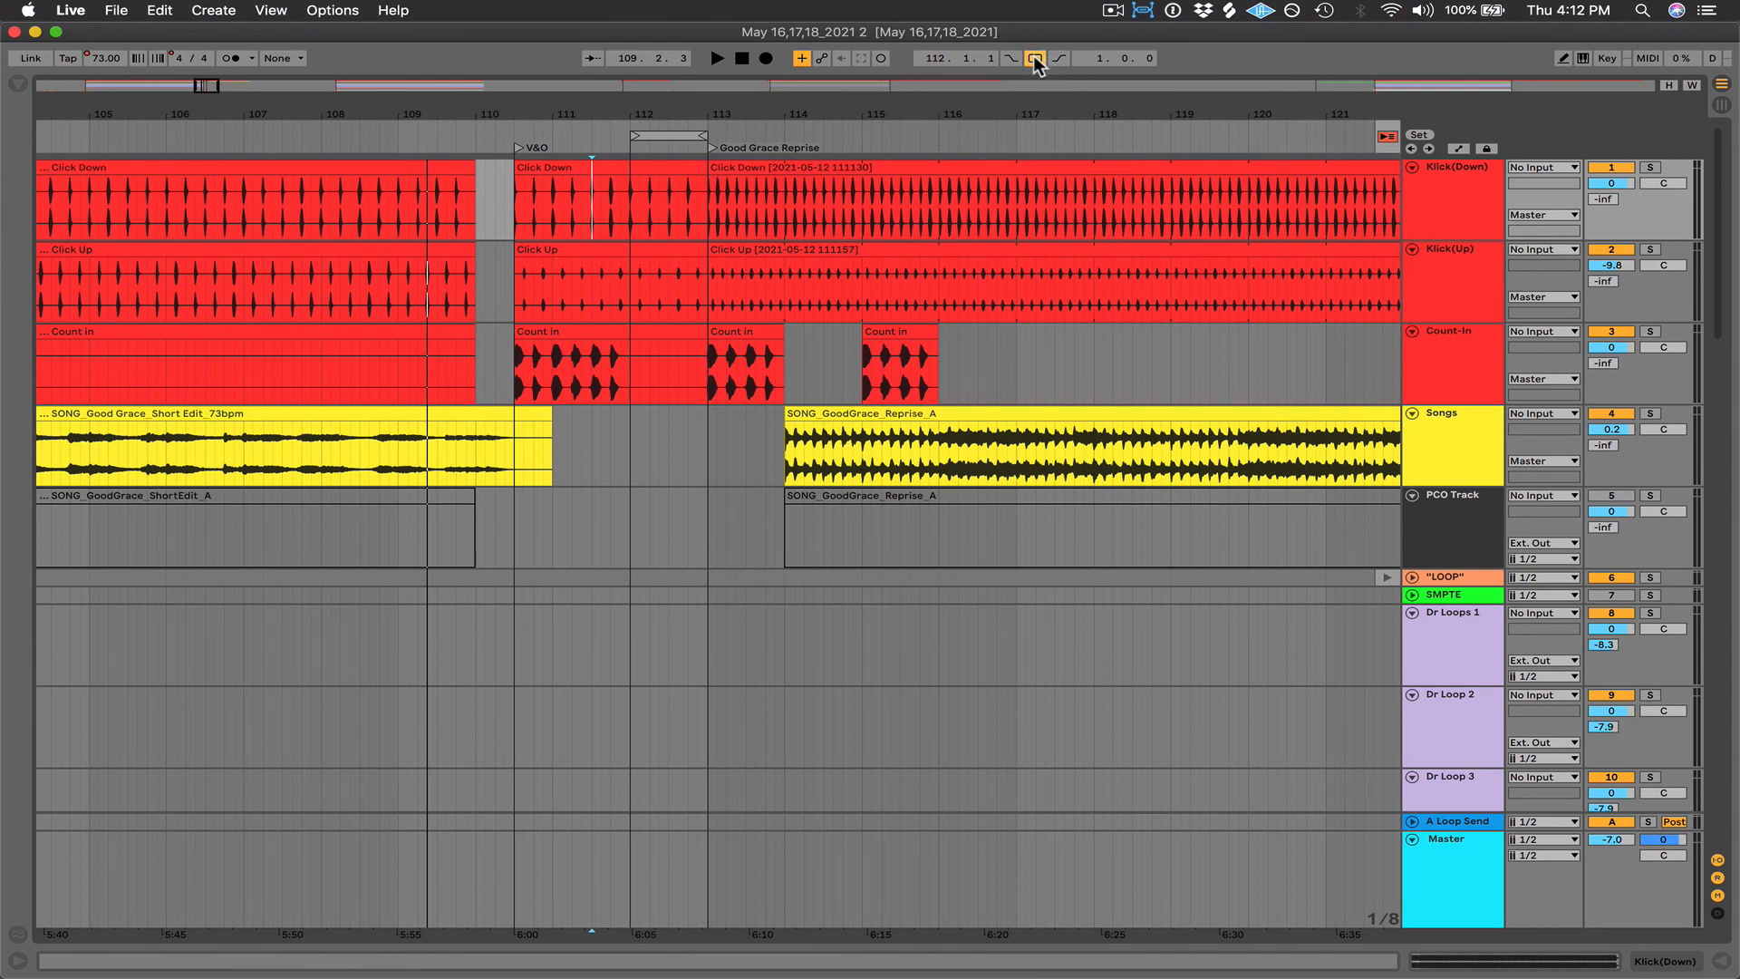
pyautogui.click(1035, 60)
pyautogui.click(1035, 60)
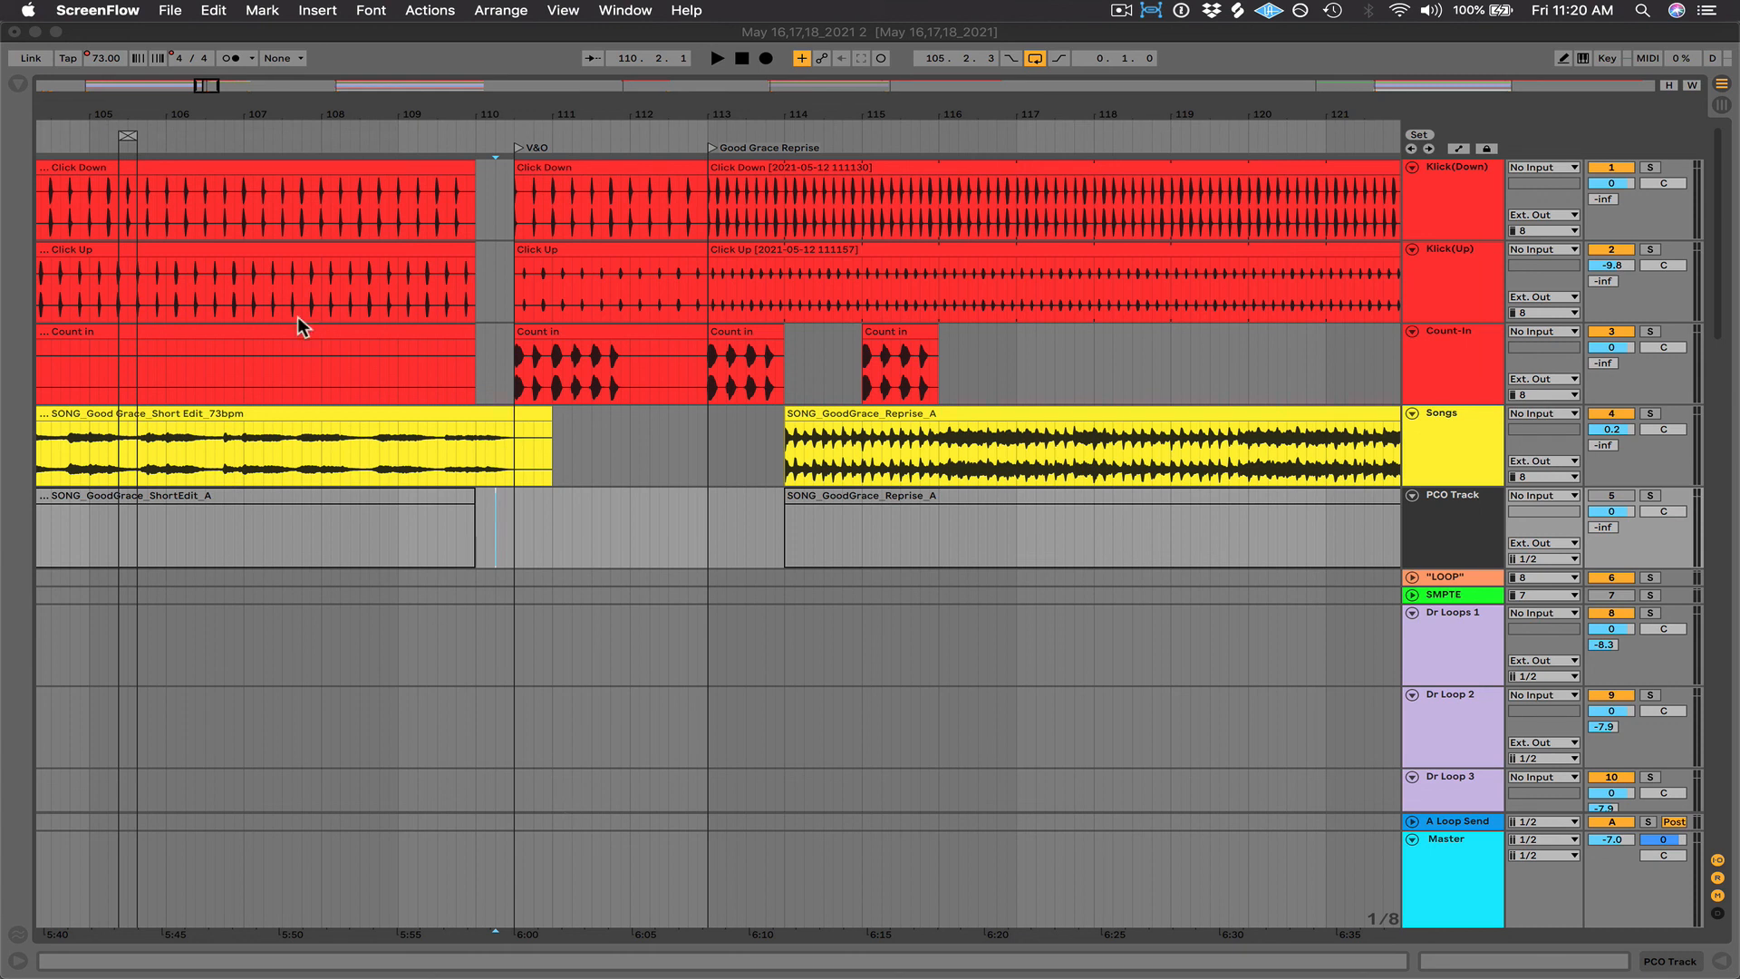
# - Move the loop brace to span 112.1.1 to 113.1.1, ending at the Good Grace Reprise marker
pyautogui.click(133, 140)
pyautogui.moveTo(133, 141); pyautogui.dragTo(367, 138)
pyautogui.moveTo(127, 140); pyautogui.dragTo(235, 138)
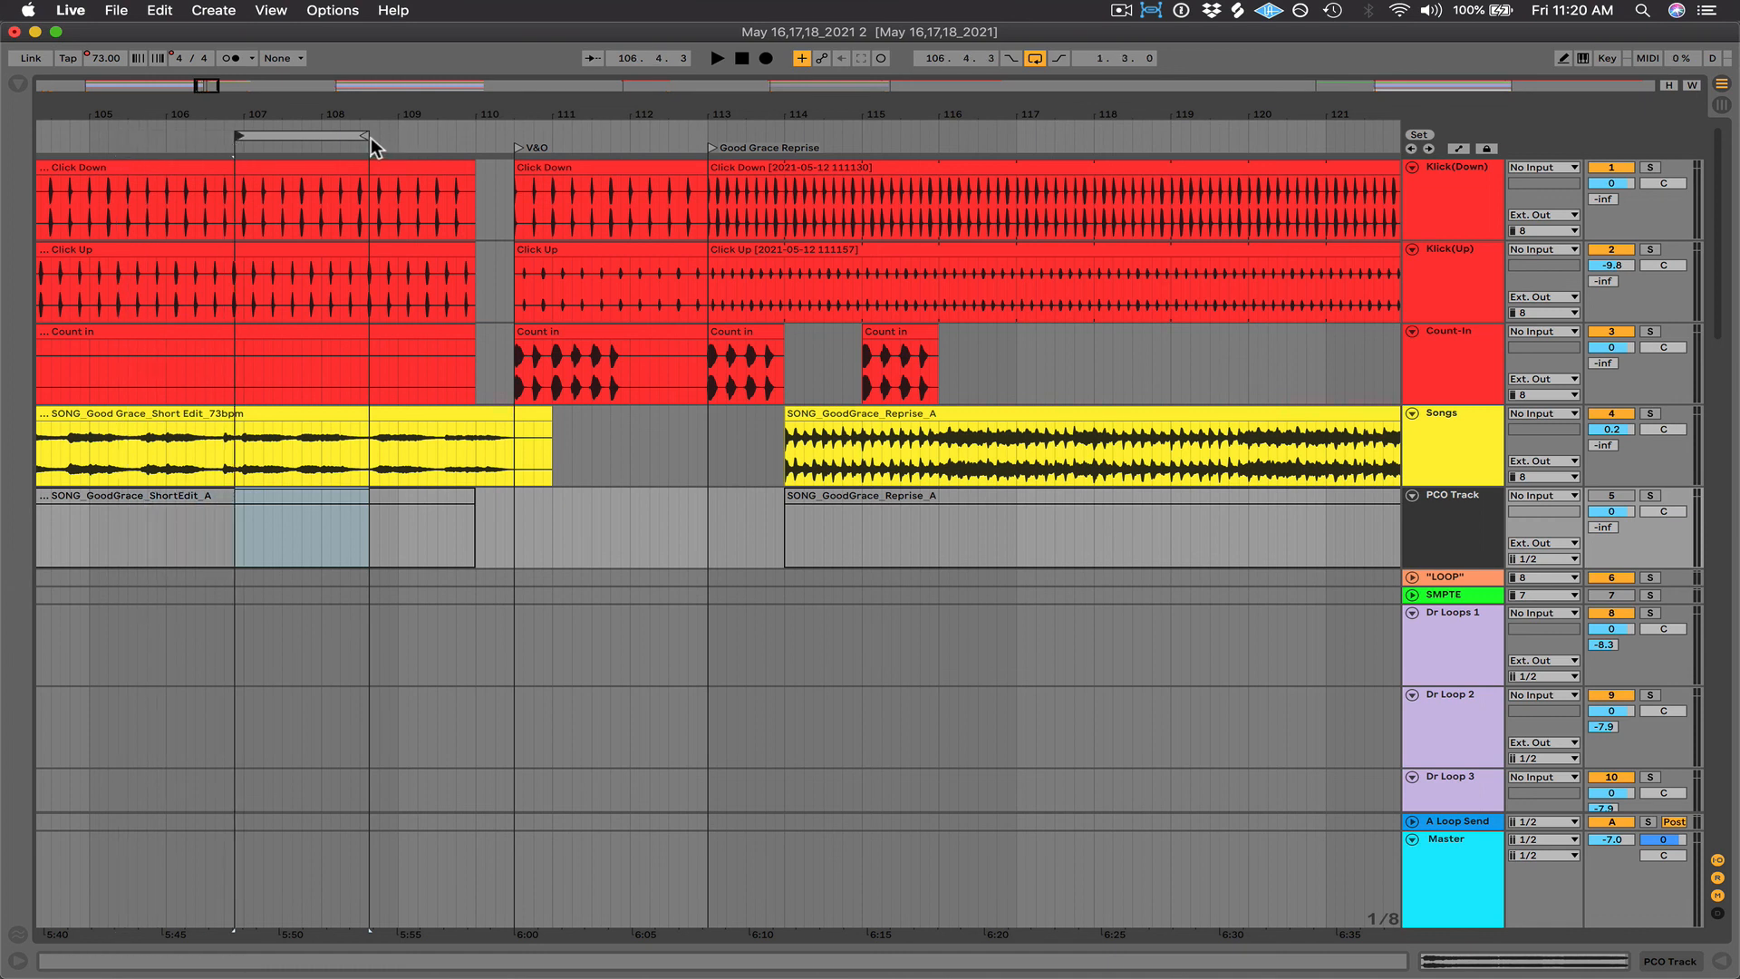
pyautogui.moveTo(481, 151); pyautogui.dragTo(708, 147)
pyautogui.moveTo(243, 138); pyautogui.dragTo(632, 138)
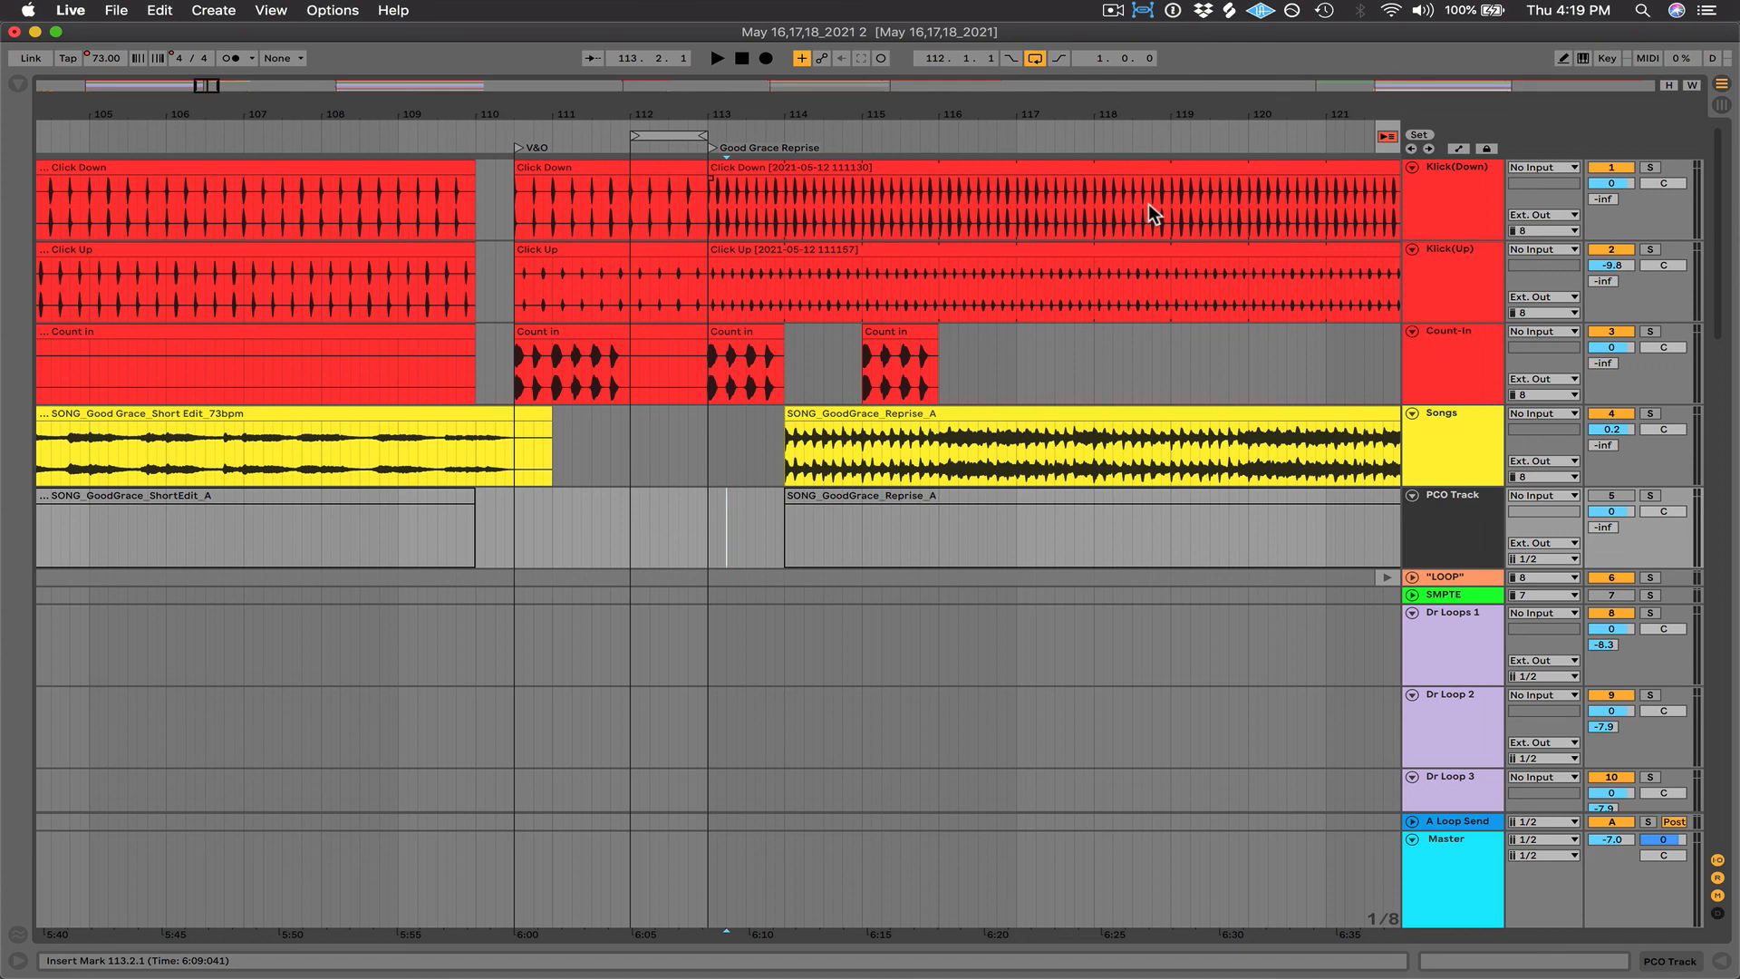
# - View the loop clip on the "LOOP" track in Session View, return to Arrangement View, and select that track
pyautogui.press('Tab')
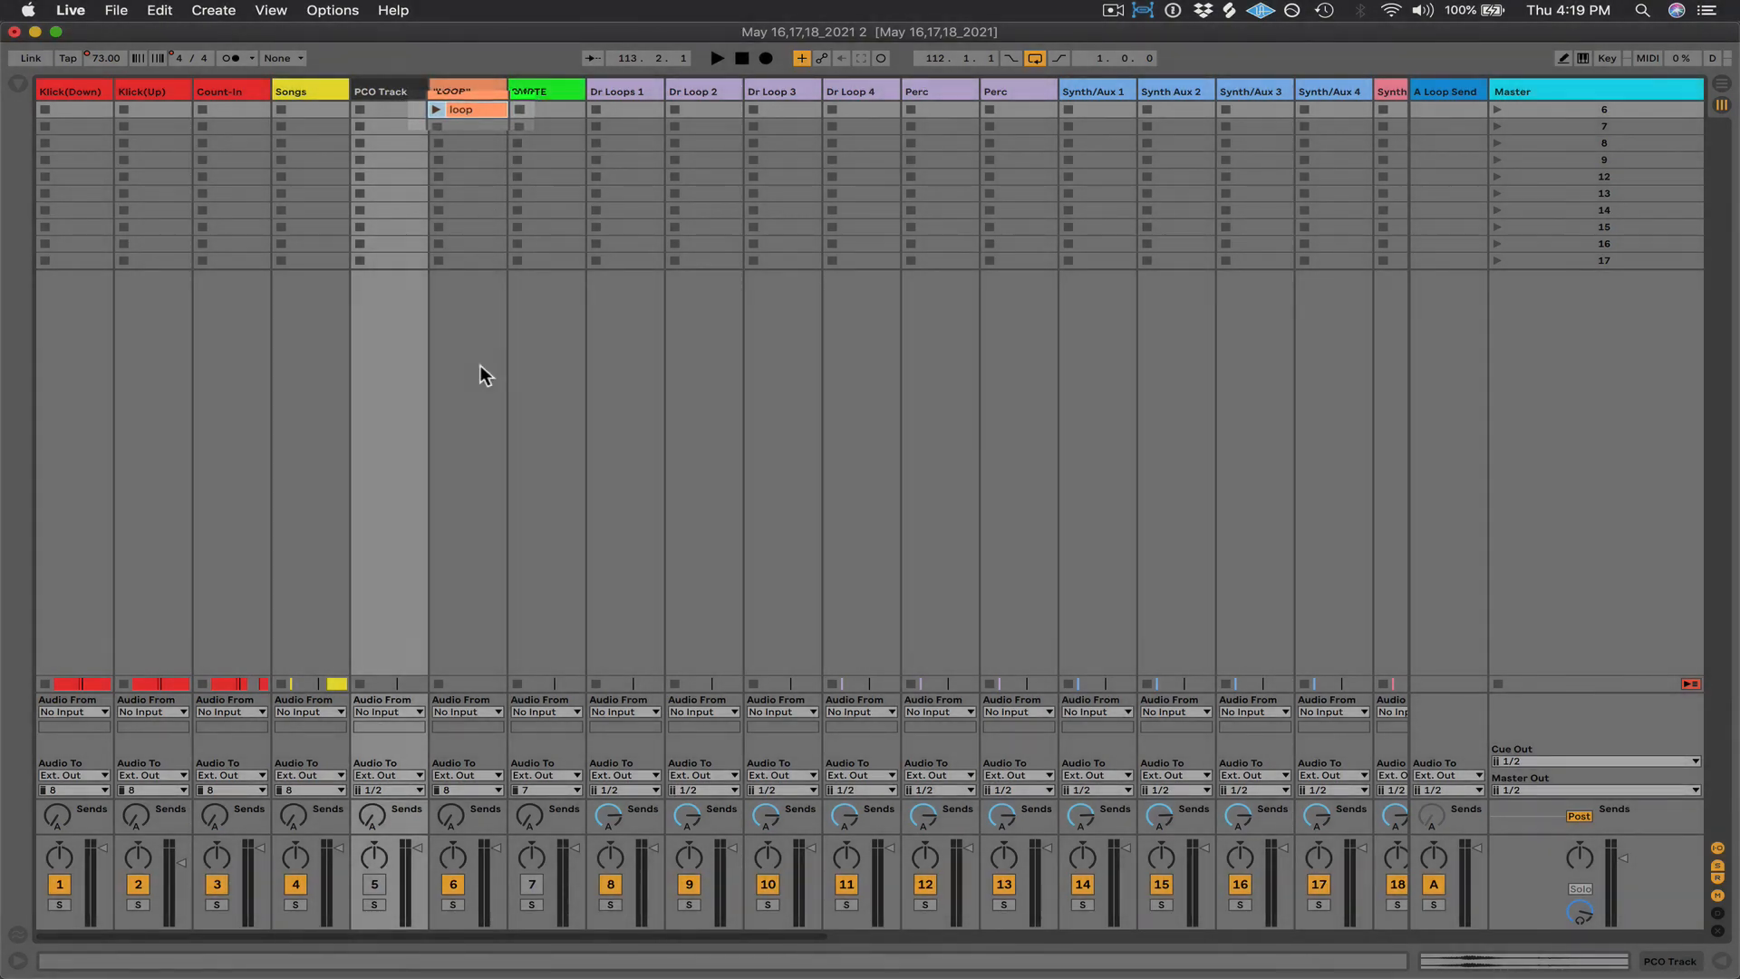
pyautogui.press('Tab')
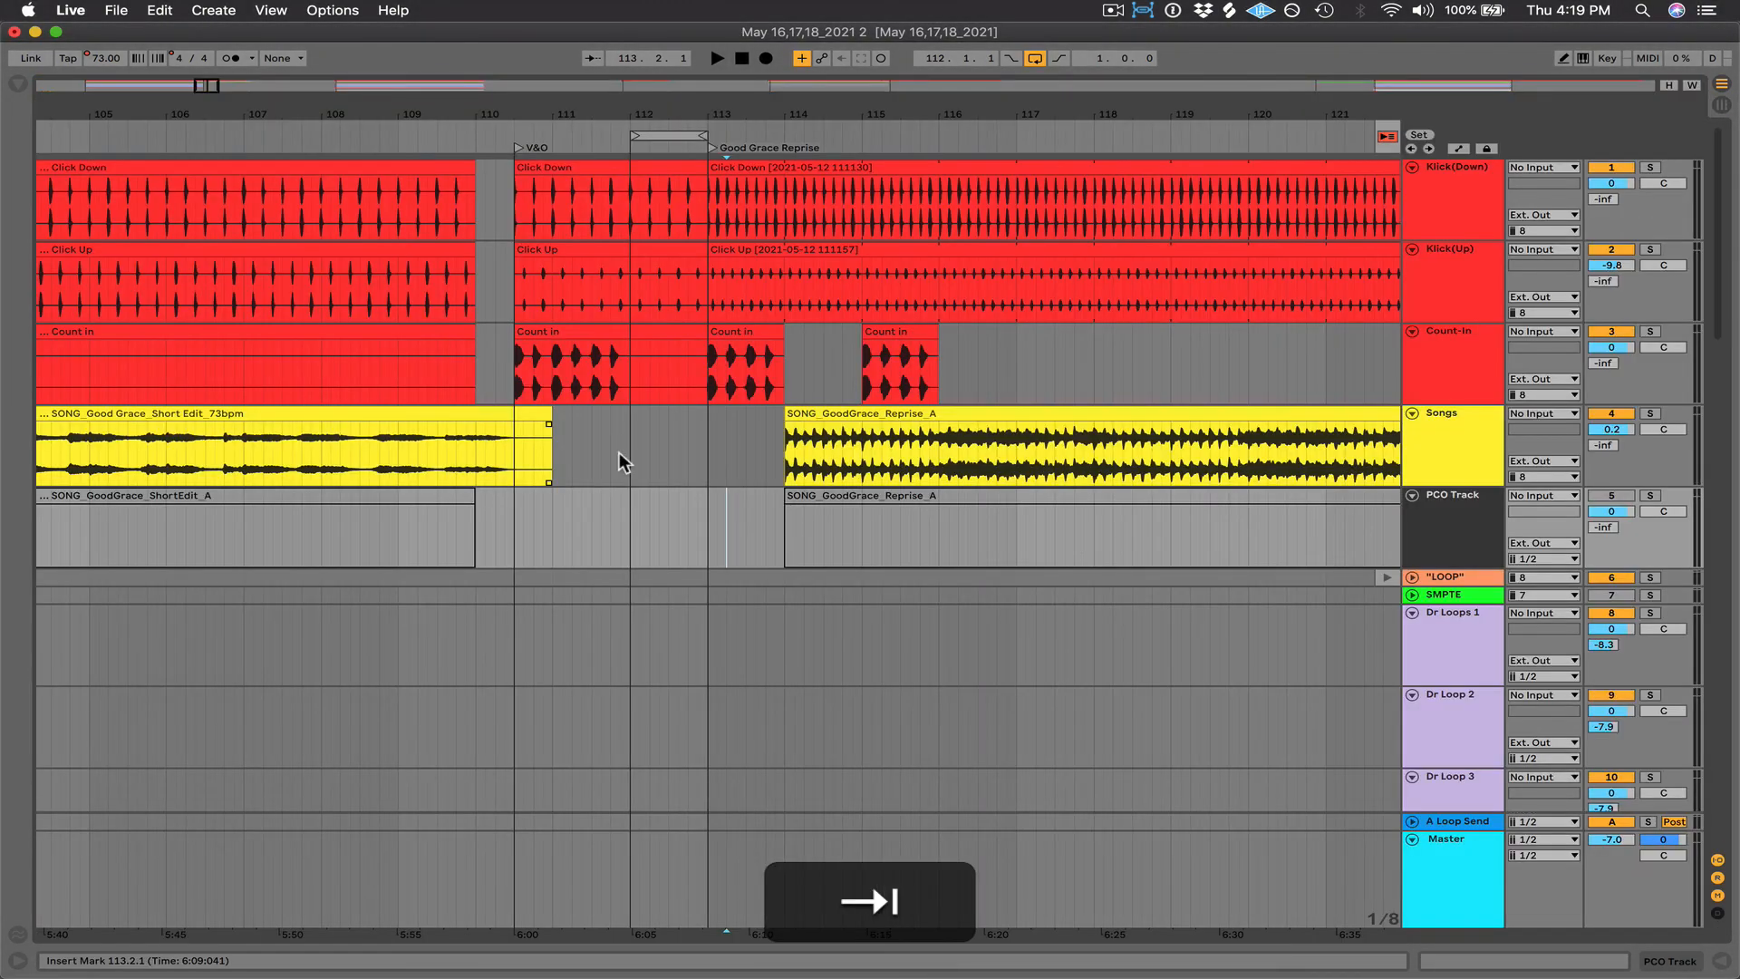
pyautogui.click(1465, 578)
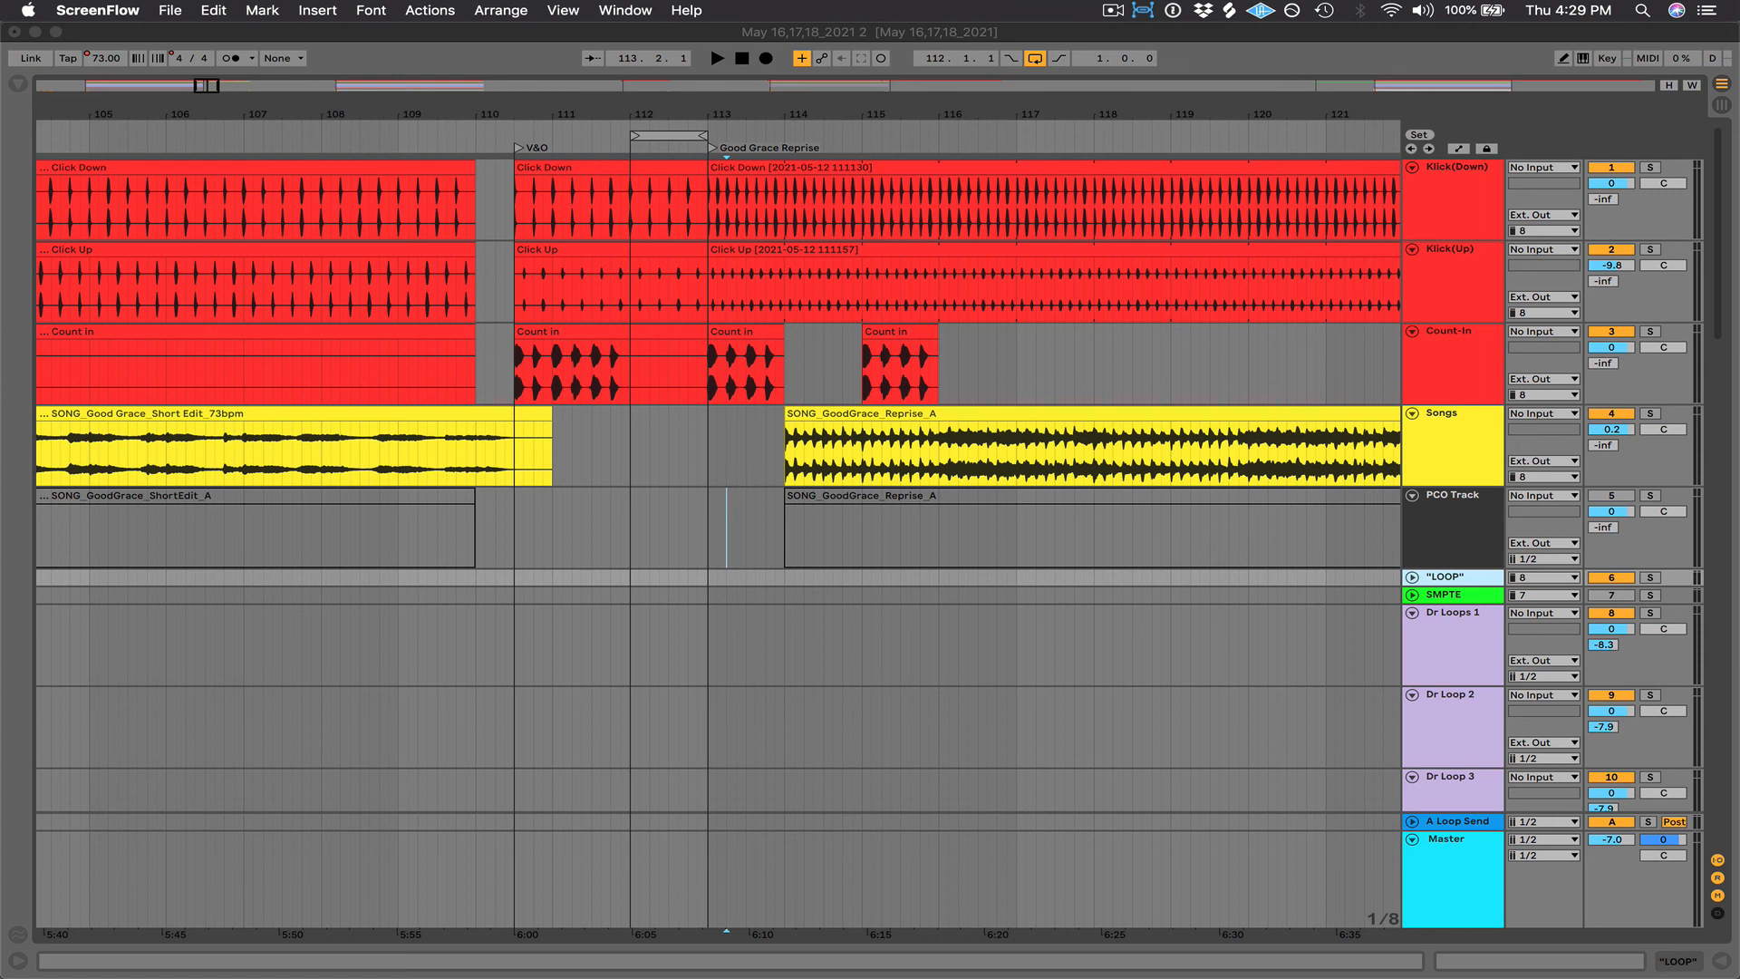
# - Disable the loop around bar 112 and enable it again
pyautogui.click(1032, 61)
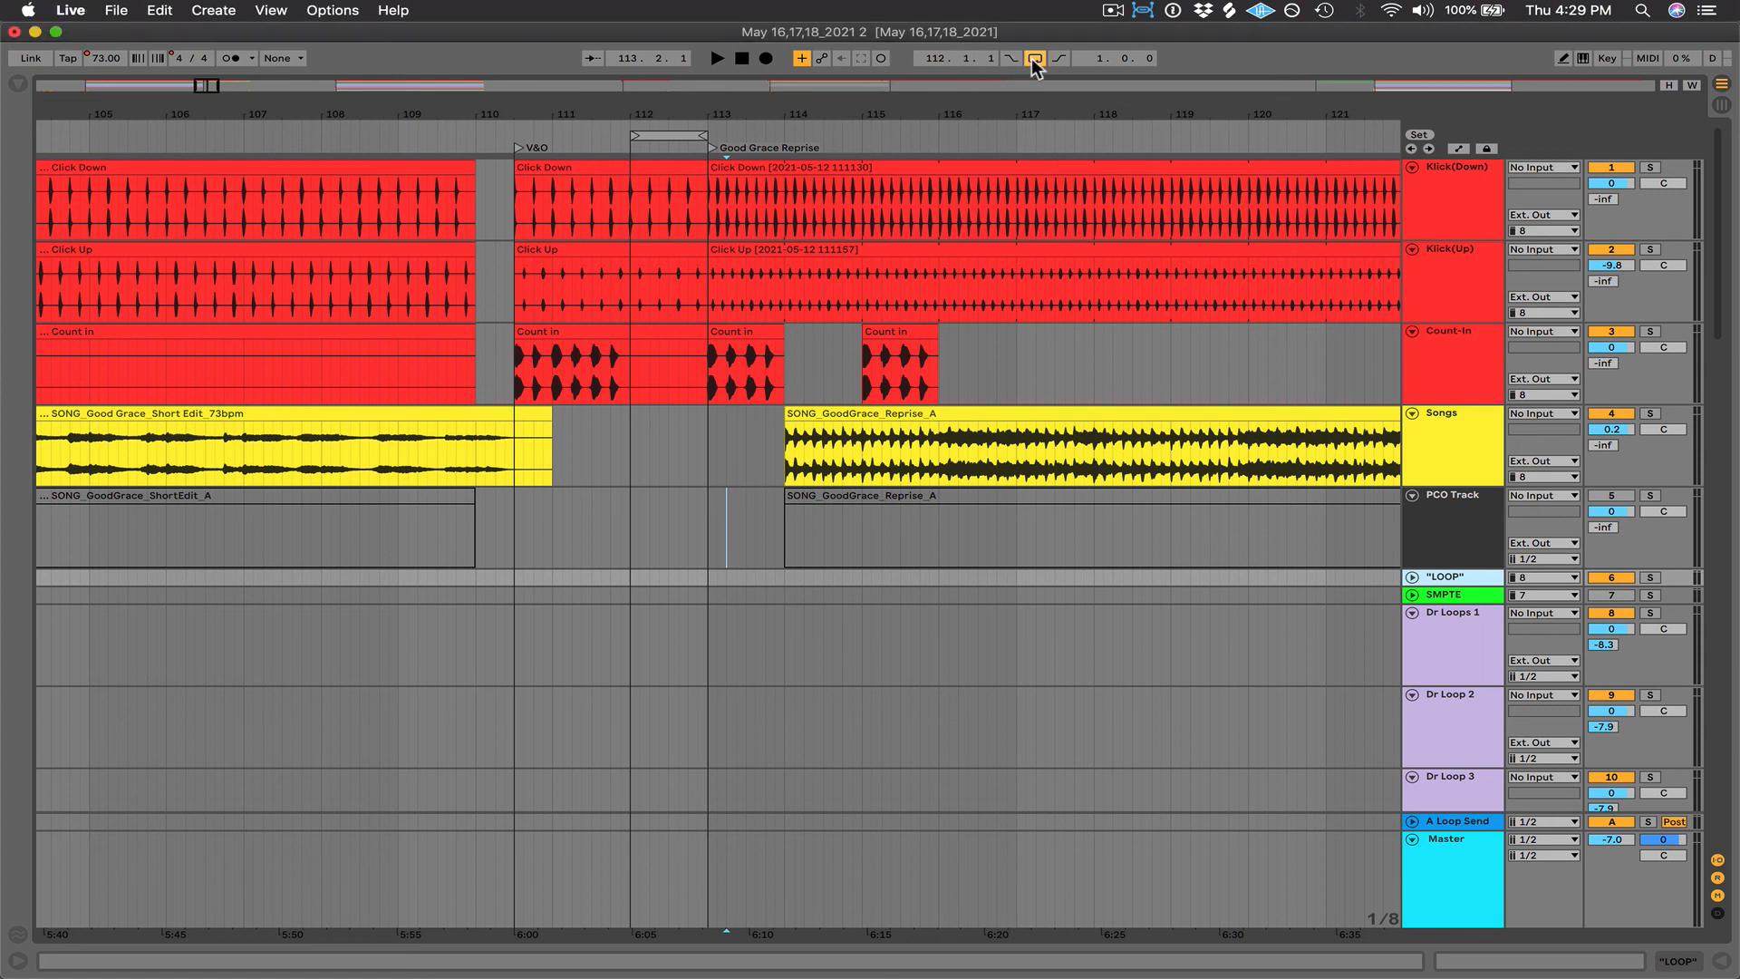
pyautogui.click(1032, 61)
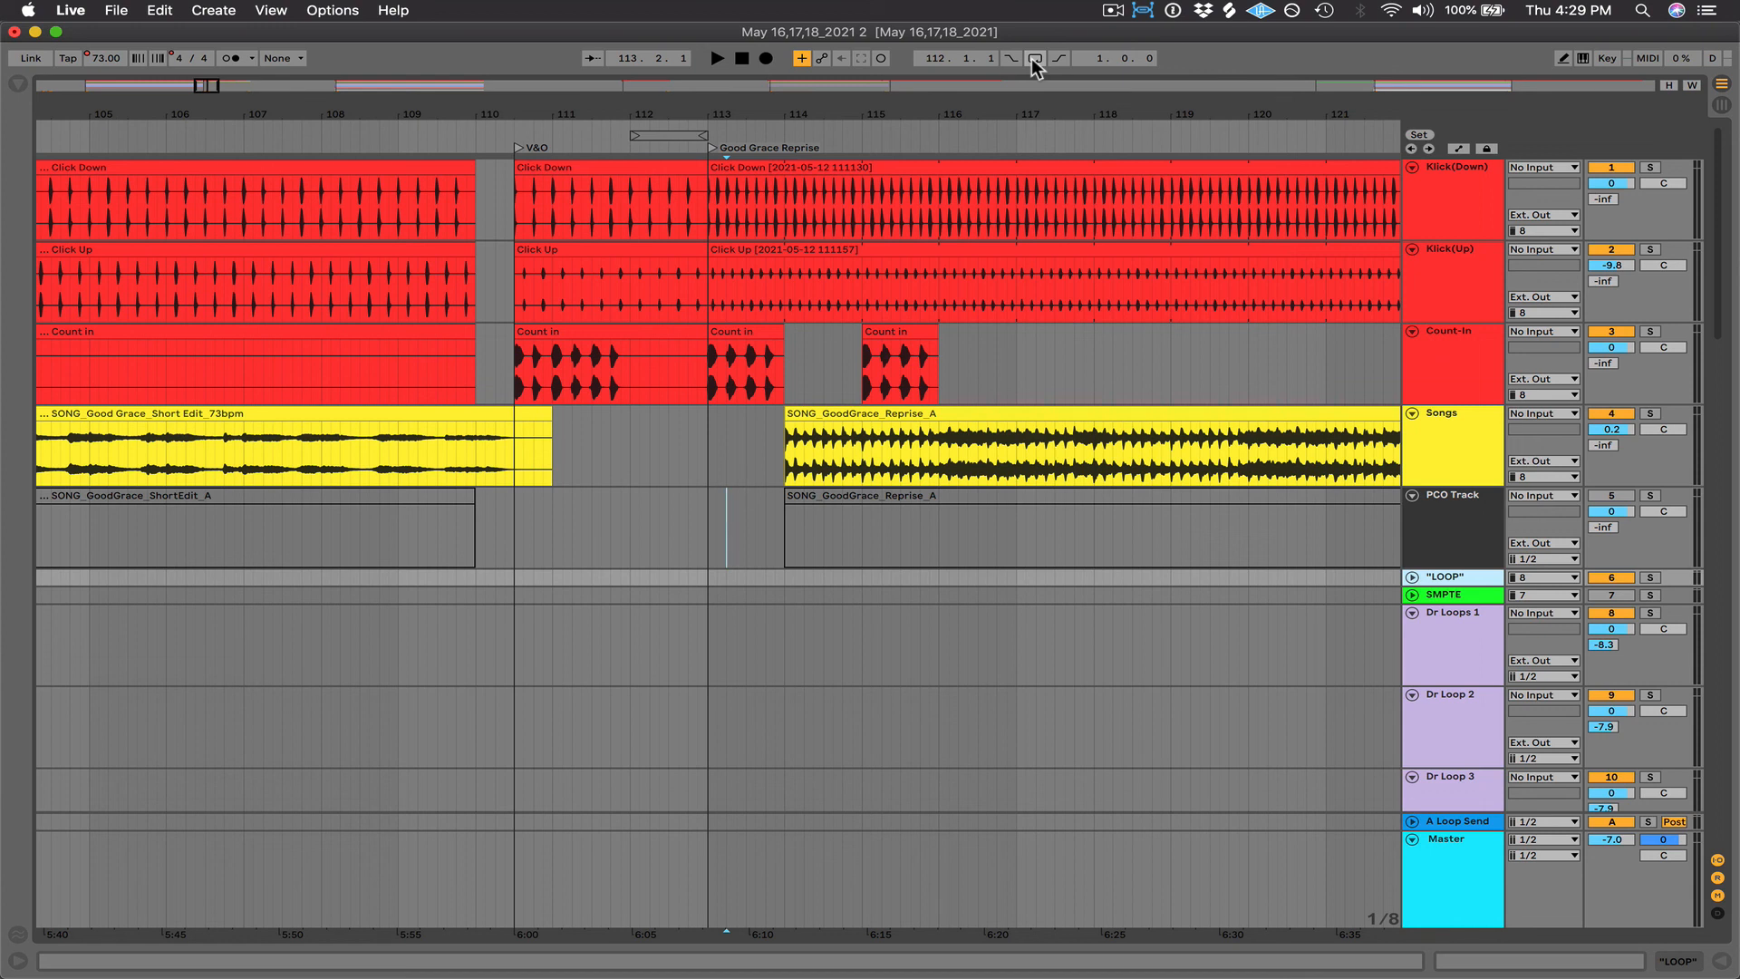
pyautogui.click(1033, 60)
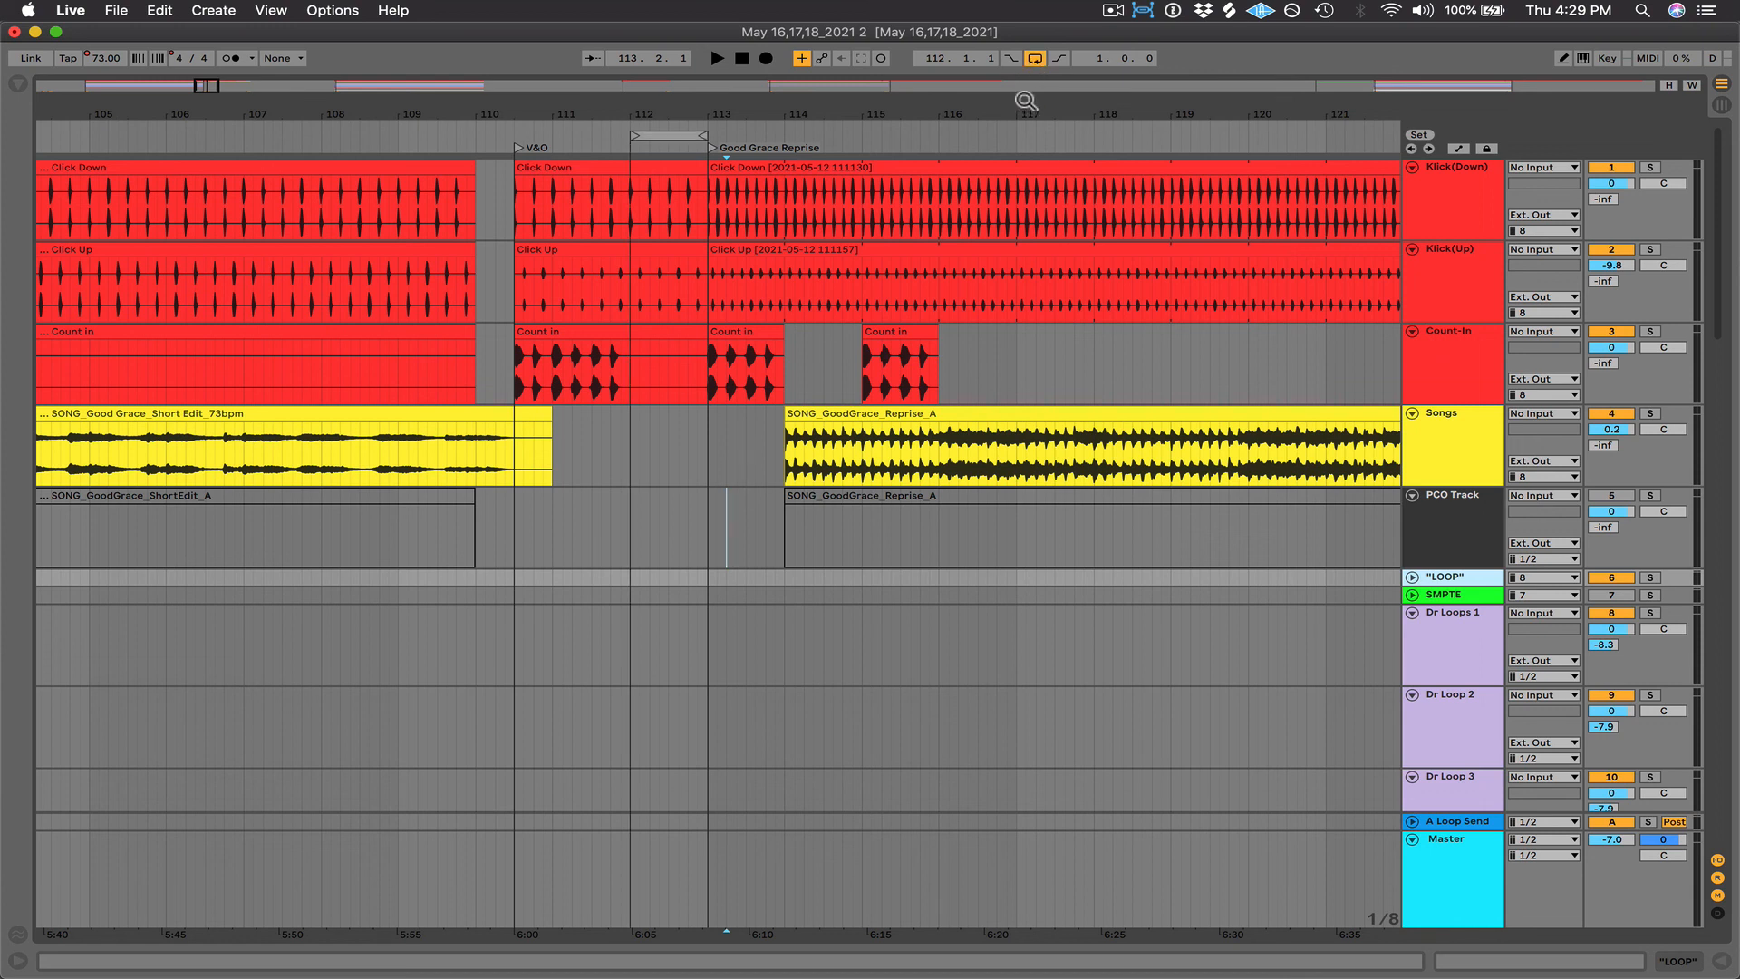